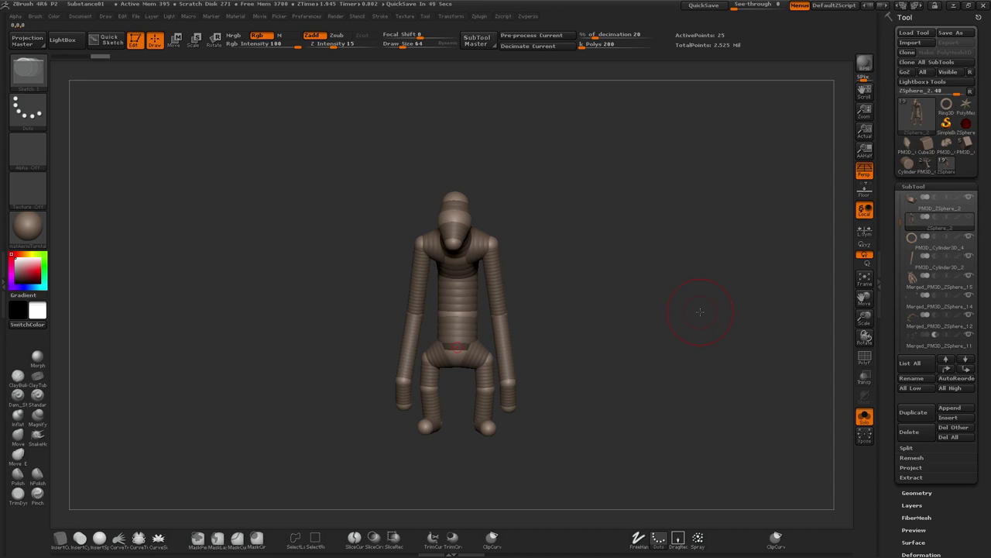
Examine the proportions of the ZSphere armature from the front, sides and back.
left_click_drag(701, 317, 680, 351)
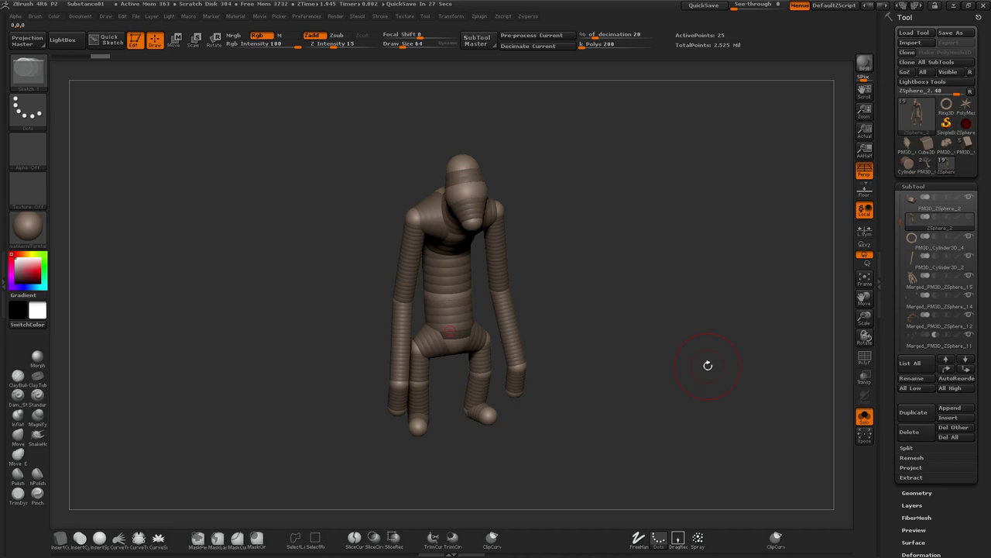
left_click_drag(730, 379, 648, 369)
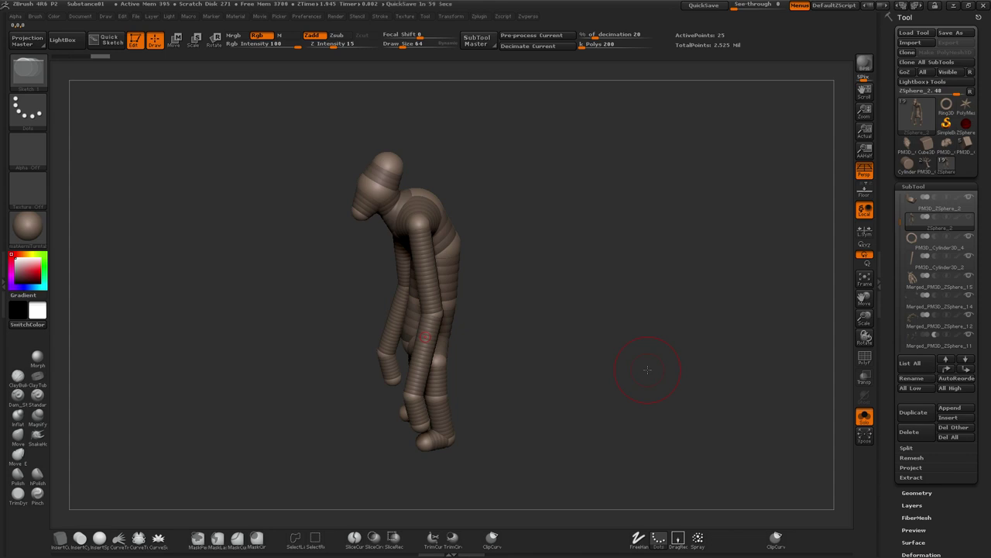
left_click_drag(626, 390, 659, 398)
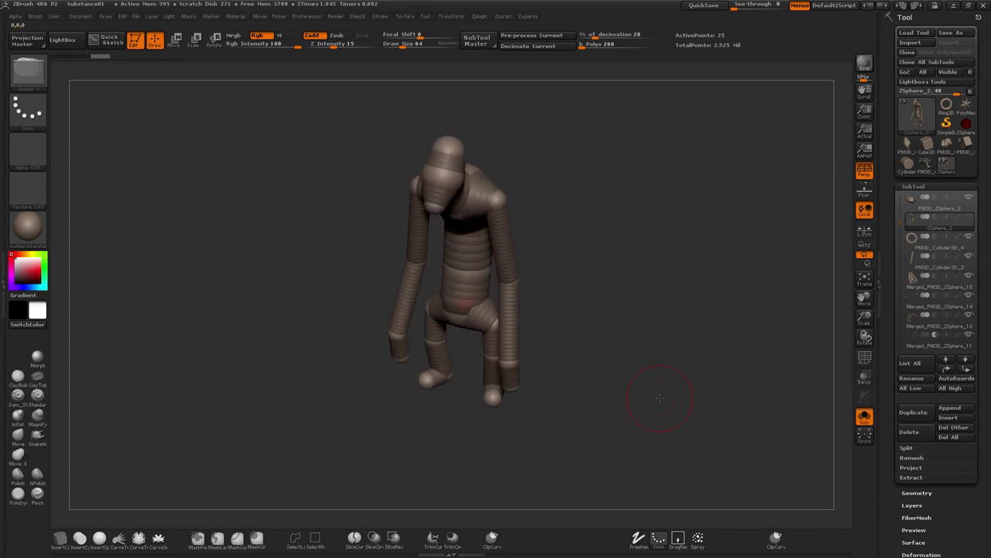
left_click_drag(651, 317, 628, 310)
left_click_drag(677, 235, 431, 217)
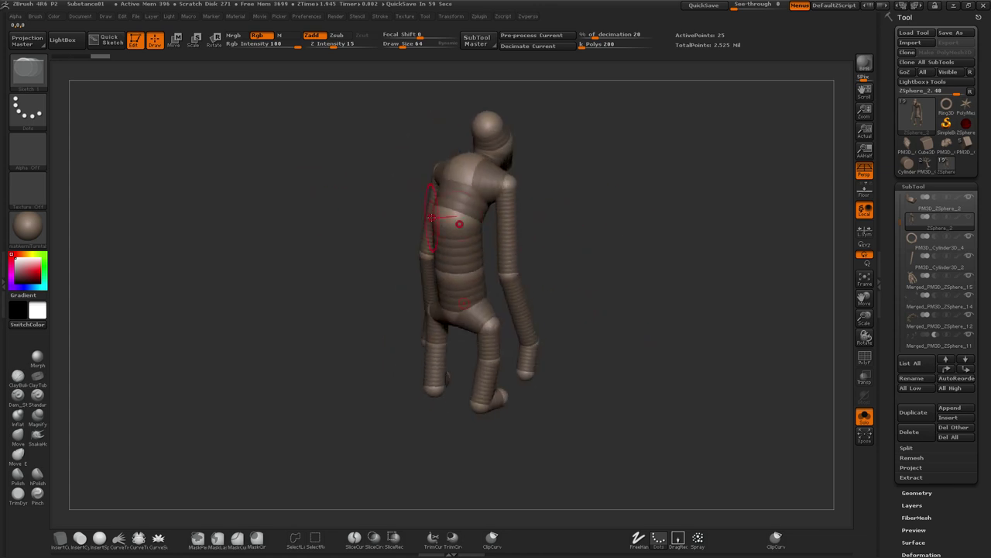
left_click_drag(679, 170, 594, 215)
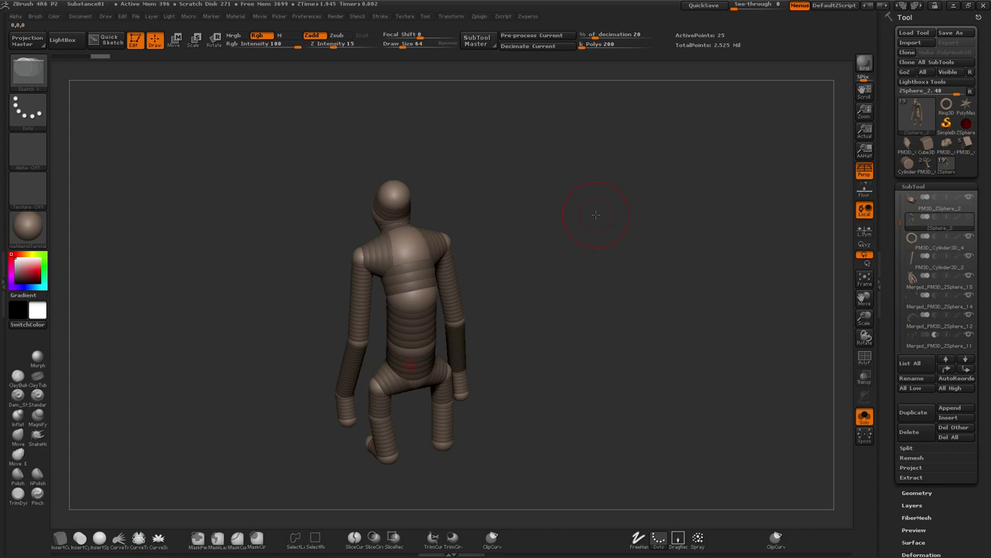
left_click_drag(649, 275, 690, 348)
left_click_drag(719, 312, 697, 323)
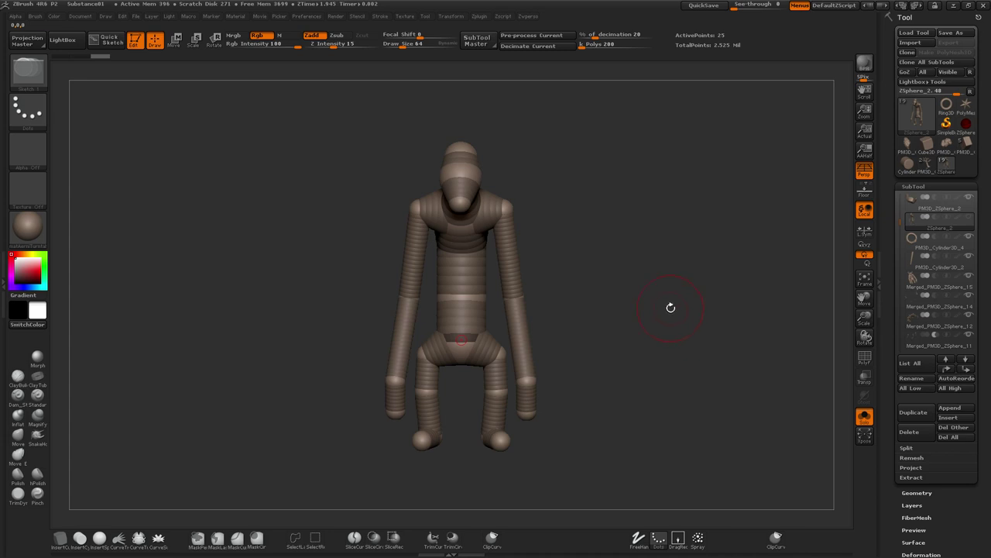
mouse_move(676, 301)
left_mouse_down()
mouse_move(706, 330)
mouse_move(683, 329)
mouse_move(703, 307)
mouse_move(666, 307)
left_mouse_up()
Preview the armature's adaptive skin.
key("a")
key("a")
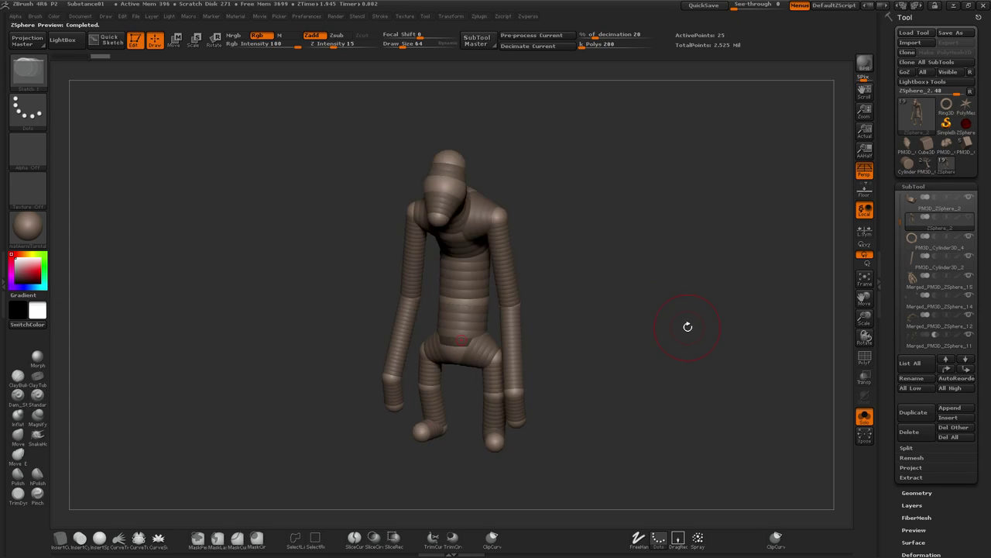
key("a")
Switch to the Merged_PM3D_ZSphere_15 body subtool and examine the sculpt from the front, side and back.
left_click(912, 283)
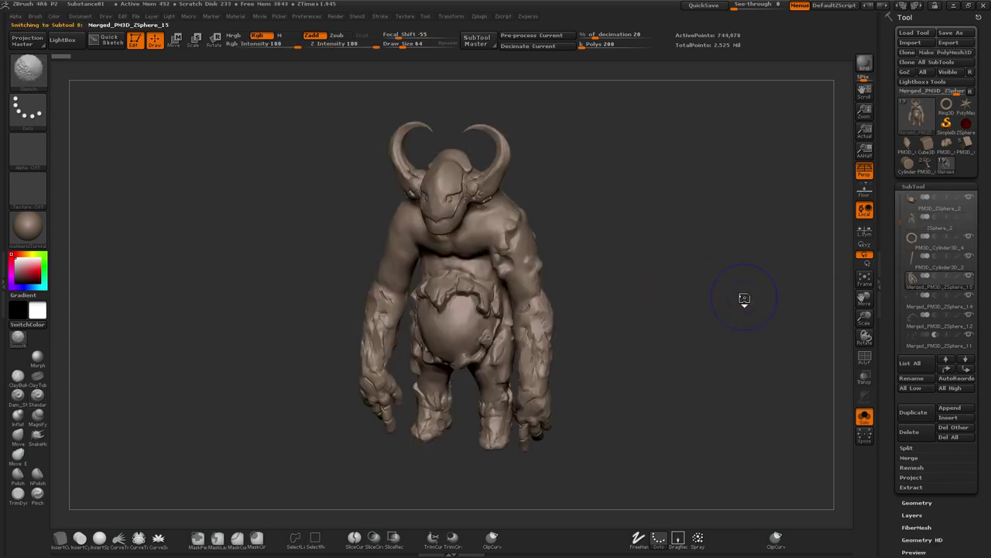
left_click_drag(742, 294, 642, 311)
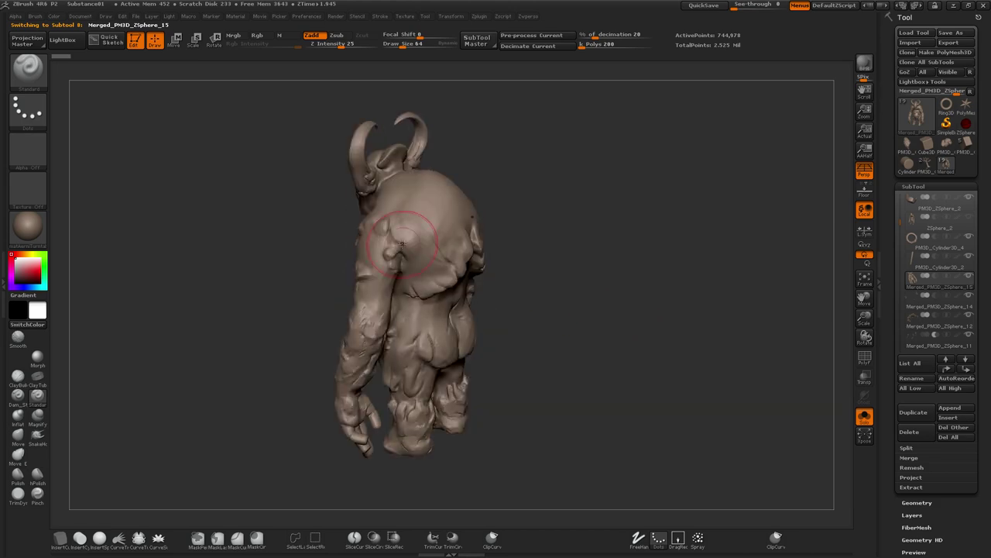
left_click_drag(616, 256, 584, 270)
left_click_drag(581, 230, 640, 272)
Show the polyframe on the body sculpt, examine the topology of its head, torso, belly and arms, and hide the polyframe.
key("shift+f")
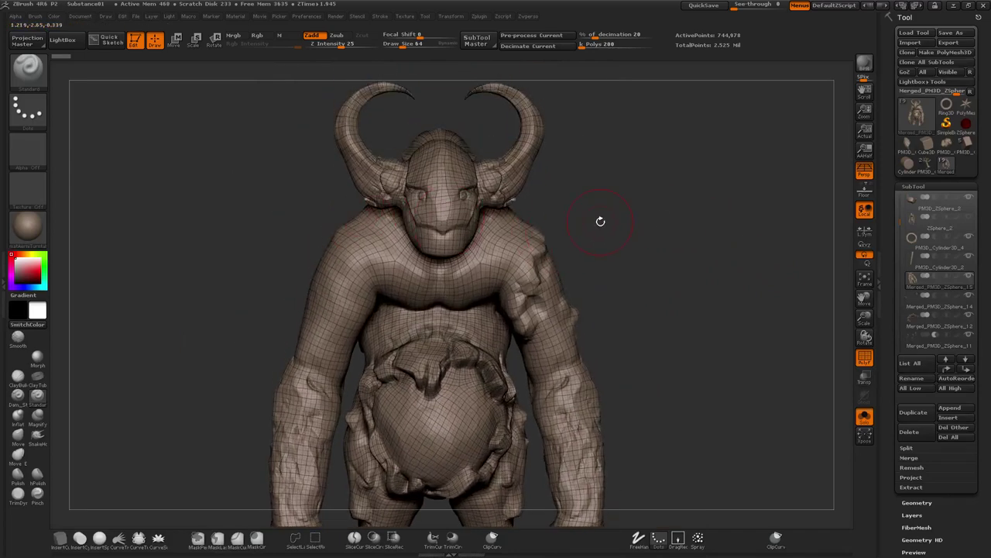
left_click_drag(611, 230, 690, 241)
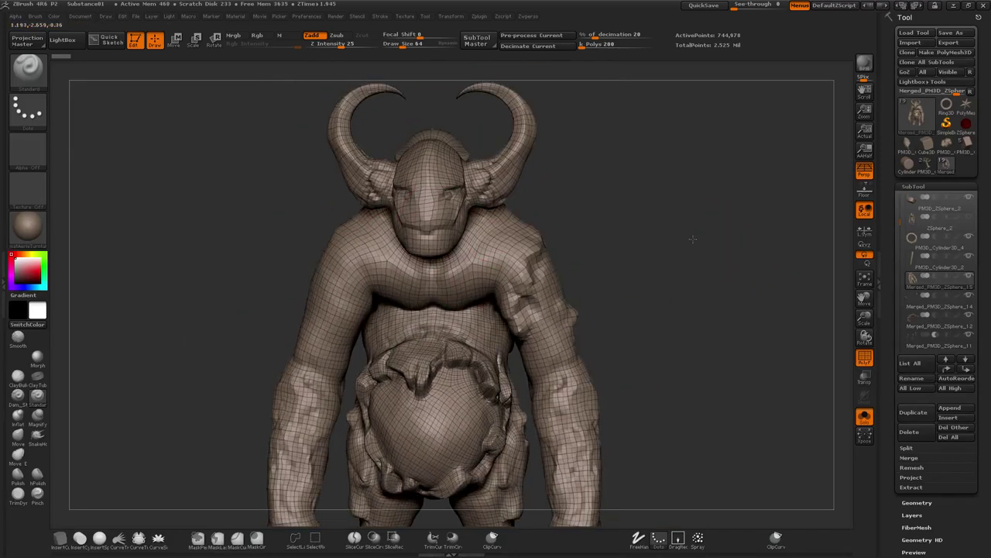
left_click_drag(705, 185, 706, 176)
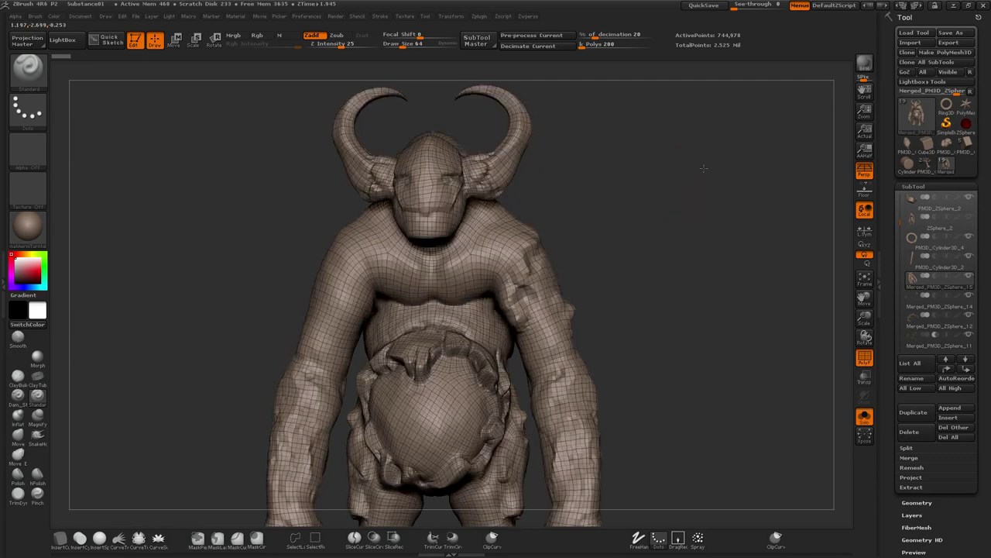
mouse_move(563, 225)
left_mouse_down()
mouse_move(673, 283)
mouse_move(642, 268)
mouse_move(721, 195)
mouse_move(482, 205)
left_mouse_up()
mouse_move(717, 255)
left_mouse_down("shift")
mouse_move(649, 248)
mouse_move(658, 254)
left_mouse_up("shift")
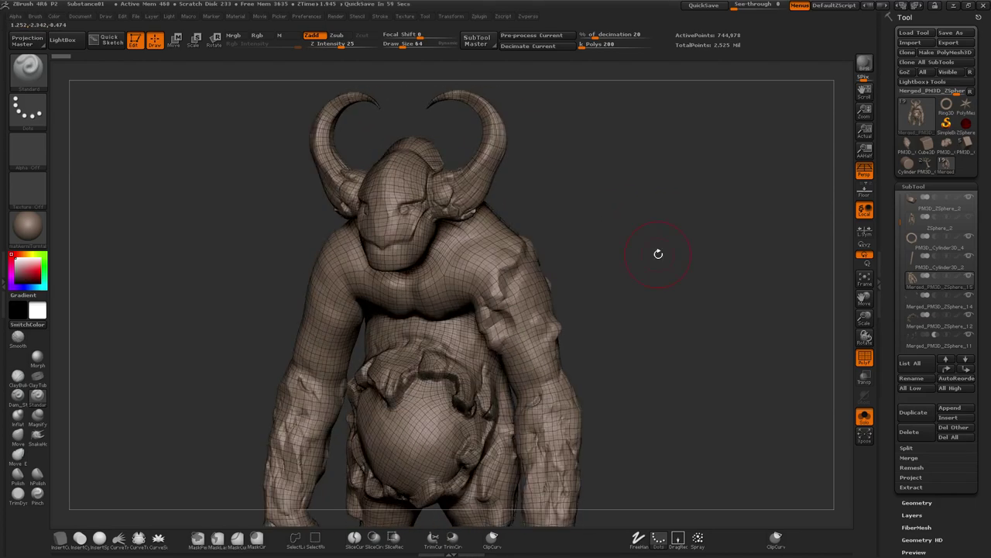
left_click_drag(658, 253, 636, 259)
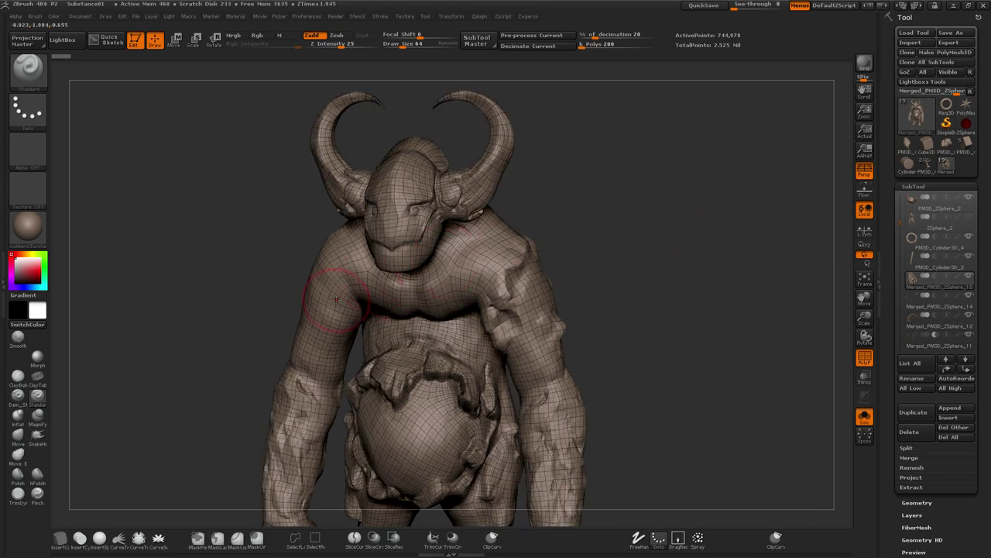
mouse_move(673, 208)
left_mouse_down()
mouse_move(679, 202)
mouse_move(577, 382)
left_mouse_up()
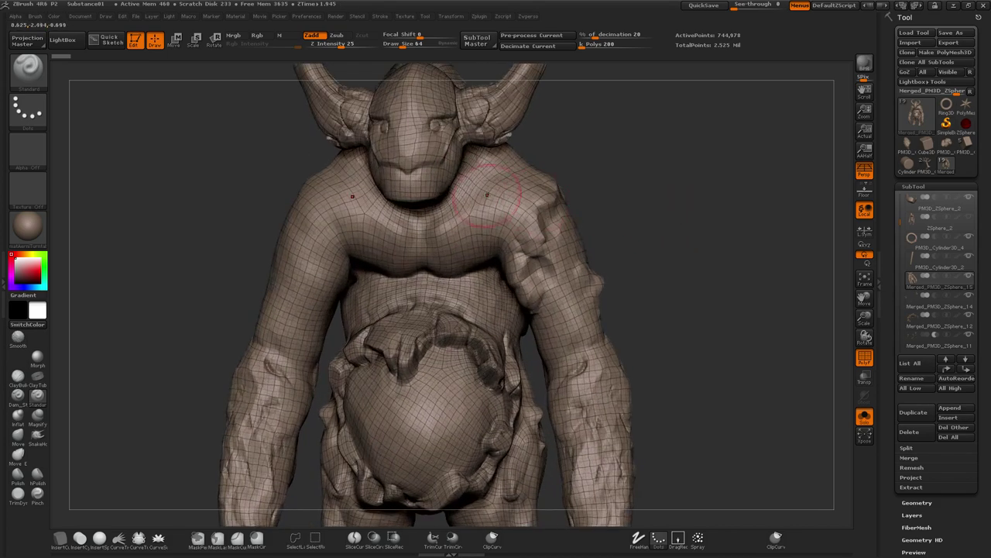
mouse_move(716, 348)
left_mouse_down()
mouse_move(745, 390)
mouse_move(702, 275)
left_mouse_up()
mouse_move(647, 249)
left_mouse_down("alt")
mouse_move(675, 261)
mouse_move(713, 327)
left_mouse_up("alt")
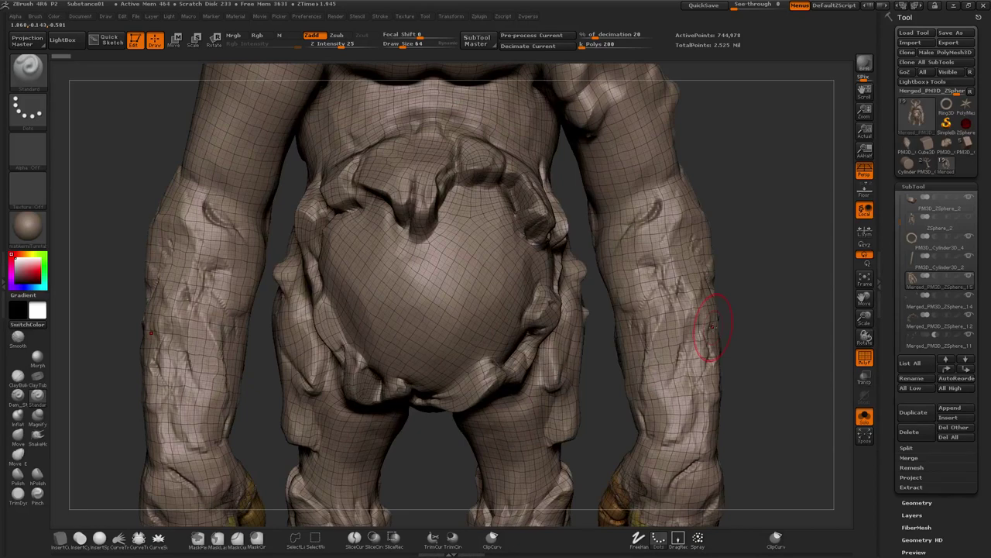
left_click_drag(761, 240, 709, 233, "alt")
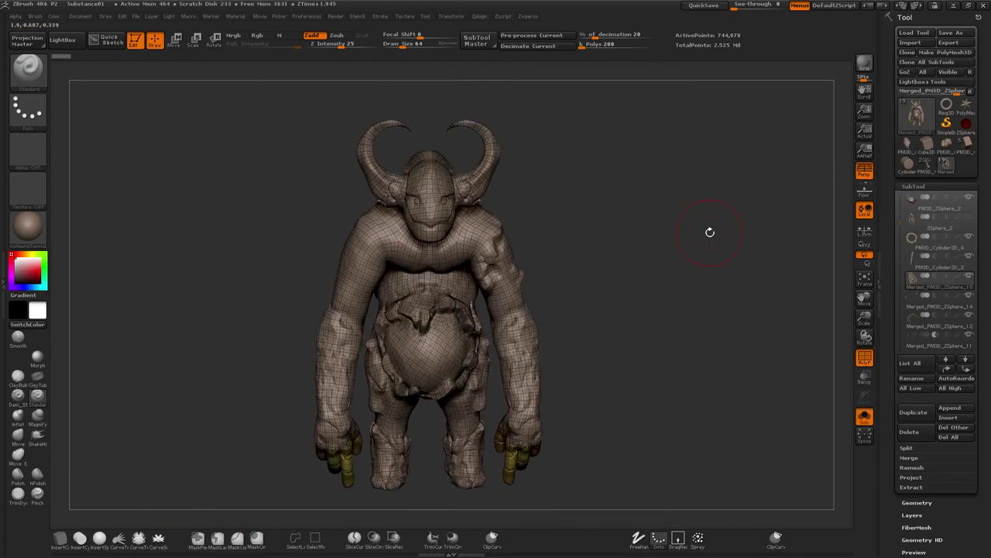
key("shift+f")
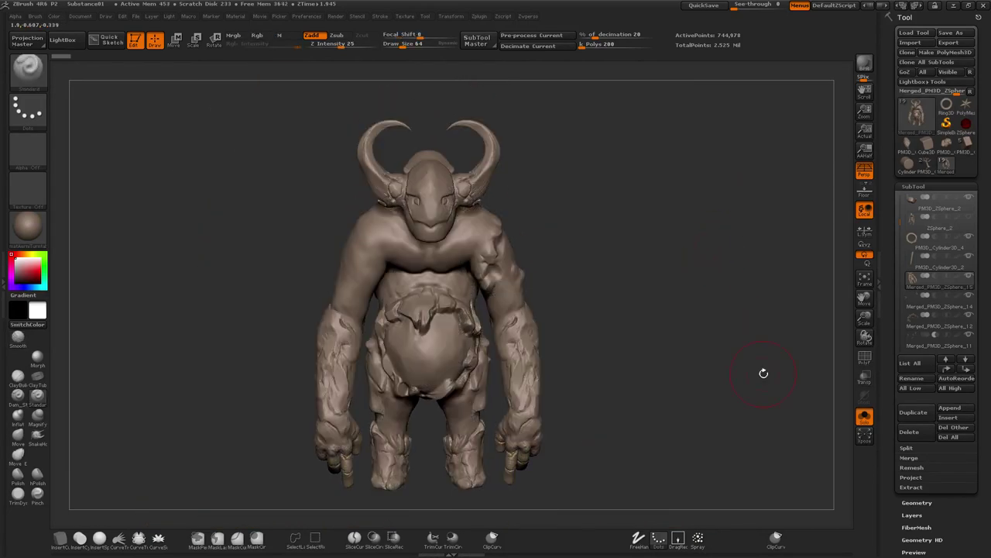
Turn off Solo mode to show all subtools and examine the complete character from the front and side.
left_click(865, 418)
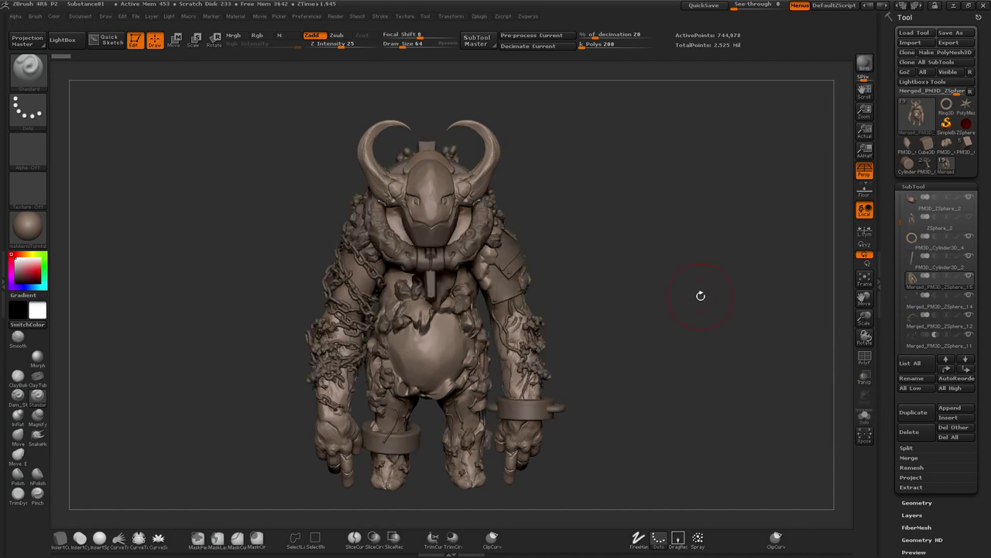
left_click_drag(700, 295, 449, 205)
mouse_move(557, 228)
left_mouse_down()
mouse_move(682, 277)
mouse_move(634, 291)
mouse_move(664, 299)
mouse_move(715, 268)
mouse_move(474, 178)
left_mouse_up()
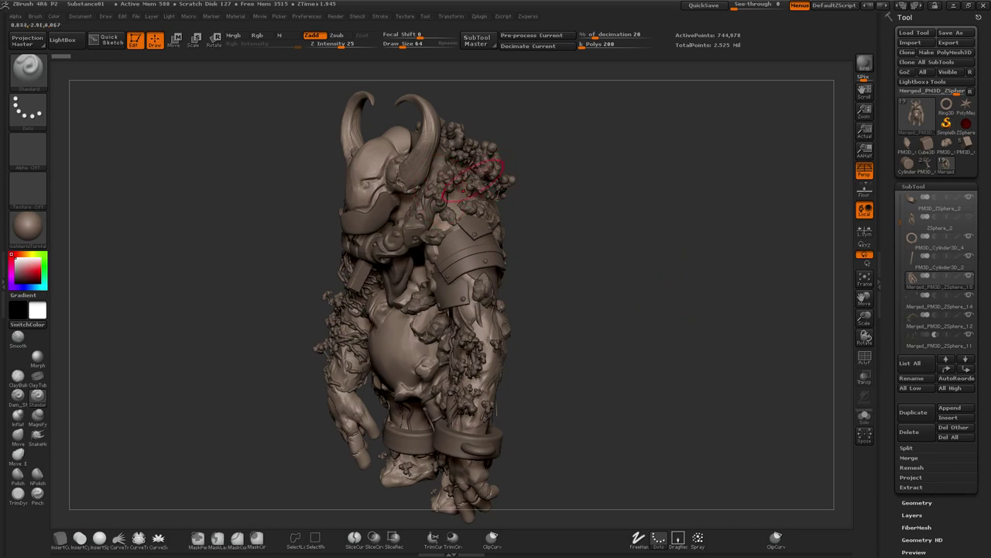
mouse_move(558, 185)
left_mouse_down()
mouse_move(686, 215)
mouse_move(658, 255)
mouse_move(663, 224)
mouse_move(500, 207)
left_mouse_up()
mouse_move(613, 221)
left_mouse_down()
mouse_move(731, 200)
mouse_move(666, 261)
left_mouse_up()
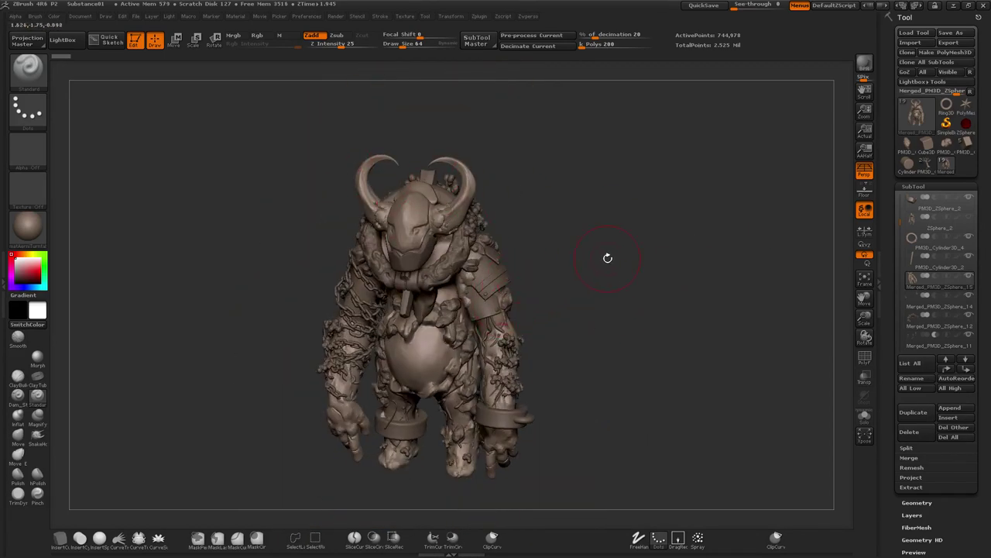
left_click_drag(635, 228, 637, 214, "shift")
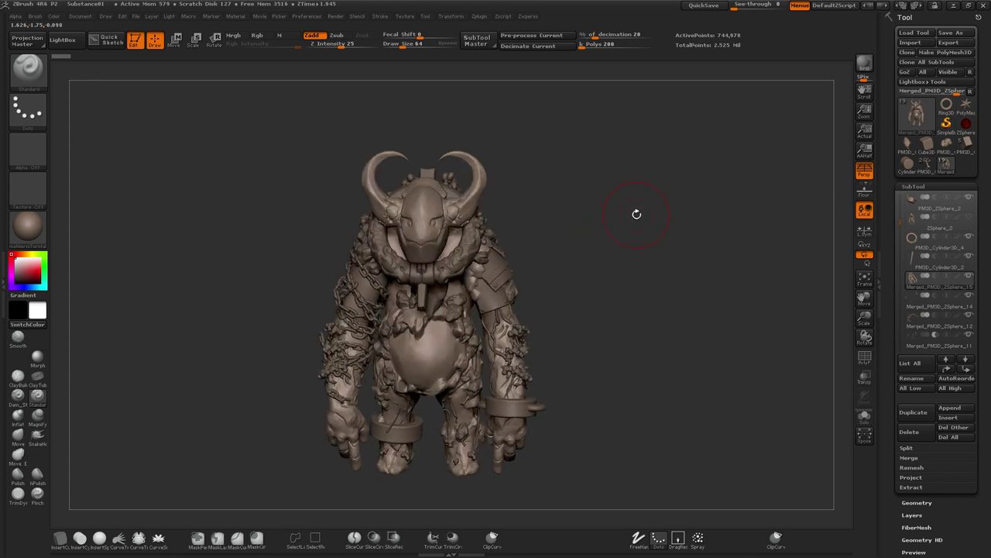
Inspect the character's mask, collar, chains and shoulder armor up close, and frame the whole figure again.
mouse_move(614, 215)
left_mouse_down()
mouse_move(593, 249)
mouse_move(615, 310)
mouse_move(635, 275)
mouse_move(663, 282)
mouse_move(653, 314)
mouse_move(660, 264)
mouse_move(723, 277)
left_mouse_up()
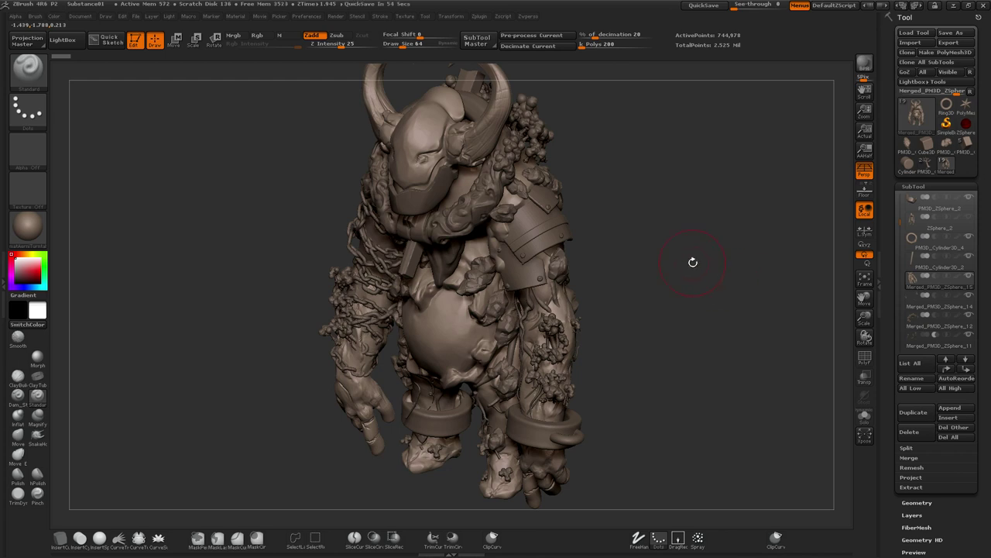
left_click_drag(692, 261, 711, 308, "alt")
mouse_move(620, 281)
left_mouse_down()
mouse_move(721, 239)
mouse_move(657, 287)
mouse_move(728, 224)
mouse_move(728, 249)
left_mouse_up()
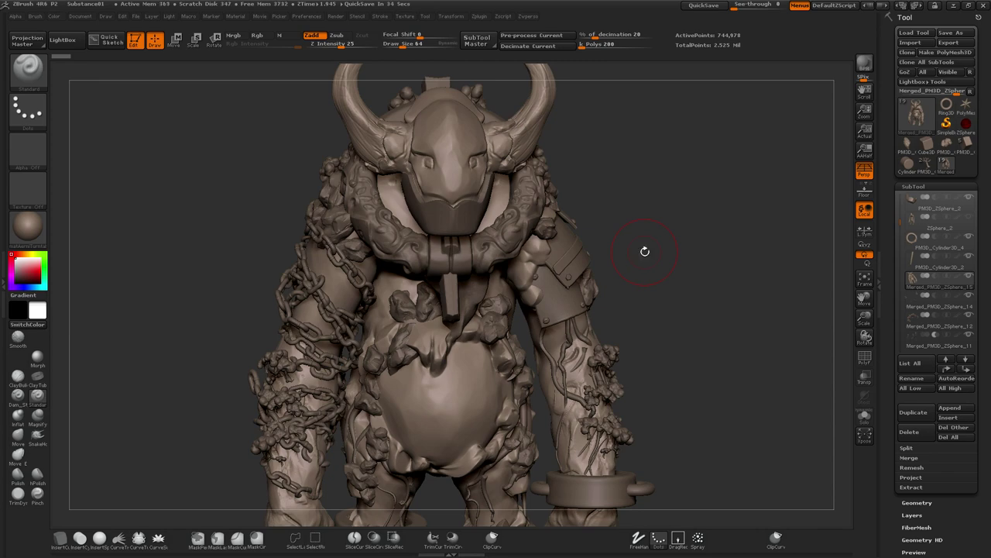
left_click_drag(735, 260, 730, 272)
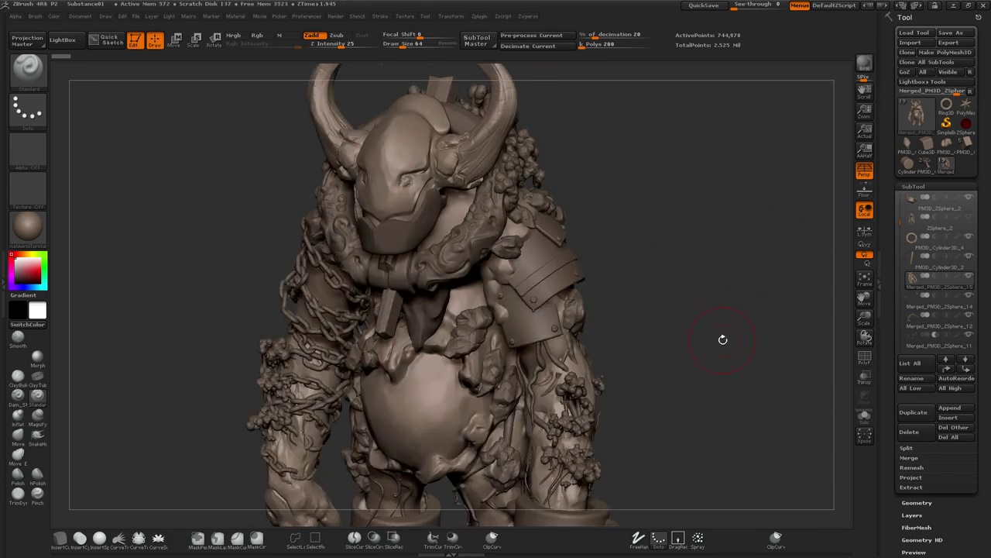
key("f")
mouse_move(717, 334)
left_mouse_down()
mouse_move(706, 327)
mouse_move(682, 348)
mouse_move(691, 272)
mouse_move(671, 334)
mouse_move(684, 338)
left_mouse_up()
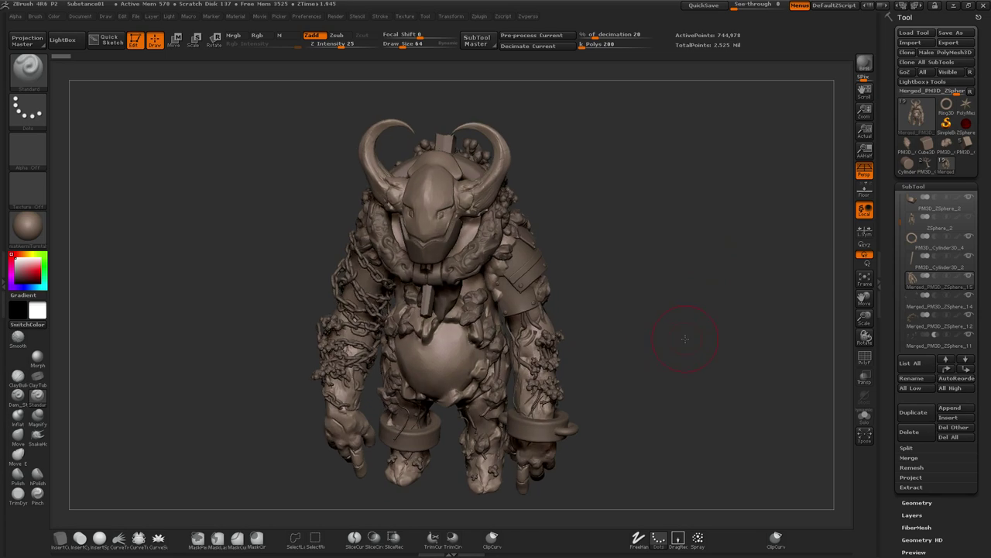
Select the Merged_PM3D_ZSphere_12 subtool of round clusters on the upper back and inspect it up close.
mouse_move(671, 266)
left_mouse_down()
mouse_move(655, 278)
mouse_move(690, 254)
mouse_move(675, 272)
mouse_move(669, 247)
left_mouse_up()
left_click(500, 137, "alt")
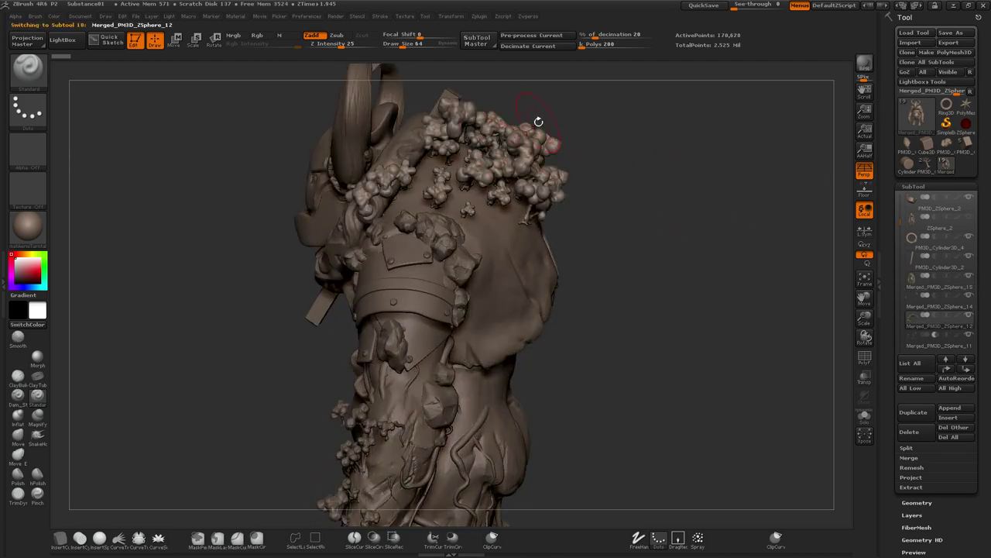
mouse_move(665, 165)
left_mouse_down()
mouse_move(615, 213)
mouse_move(658, 309)
mouse_move(670, 171)
mouse_move(693, 181)
mouse_move(656, 215)
mouse_move(604, 229)
left_mouse_up()
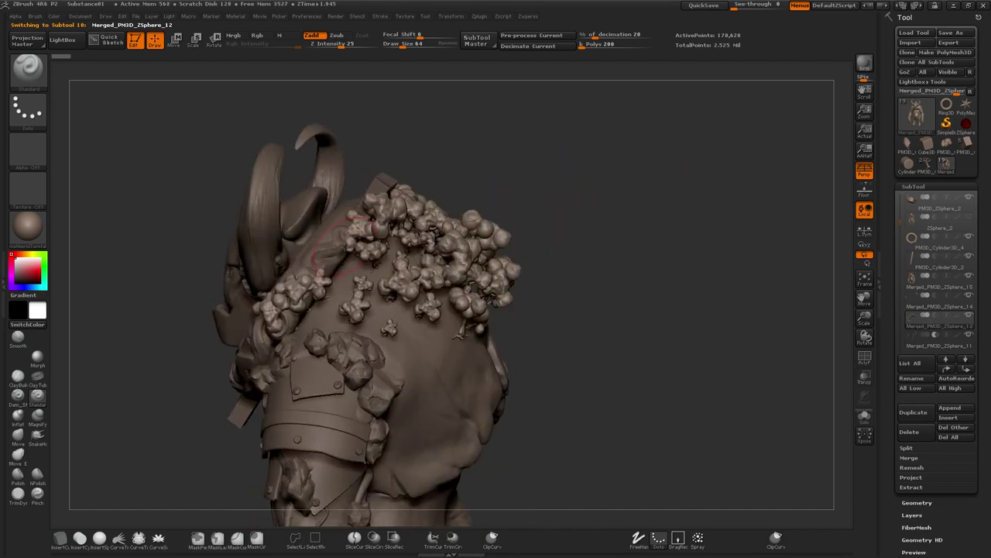
left_click_drag(560, 287, 560, 305)
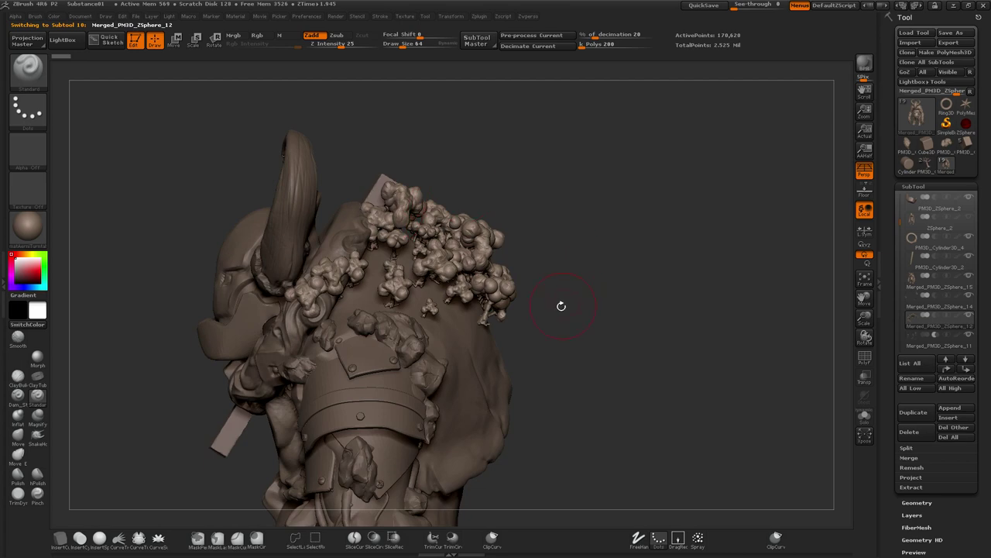
left_click_drag(641, 285, 640, 219, "alt")
left_click_drag(637, 257, 455, 143, "alt")
Make the neck collar PM3D_Cylinder3D_4 the active subtool and inspect its carved ornament up close.
mouse_move(550, 224)
left_mouse_down()
mouse_move(675, 302)
mouse_move(635, 212)
mouse_move(605, 379)
mouse_move(690, 221)
mouse_move(638, 154)
mouse_move(674, 186)
mouse_move(617, 148)
mouse_move(659, 232)
mouse_move(677, 303)
mouse_move(667, 308)
left_mouse_up()
left_click(486, 305, "alt")
left_click_drag(690, 260, 726, 193, "alt")
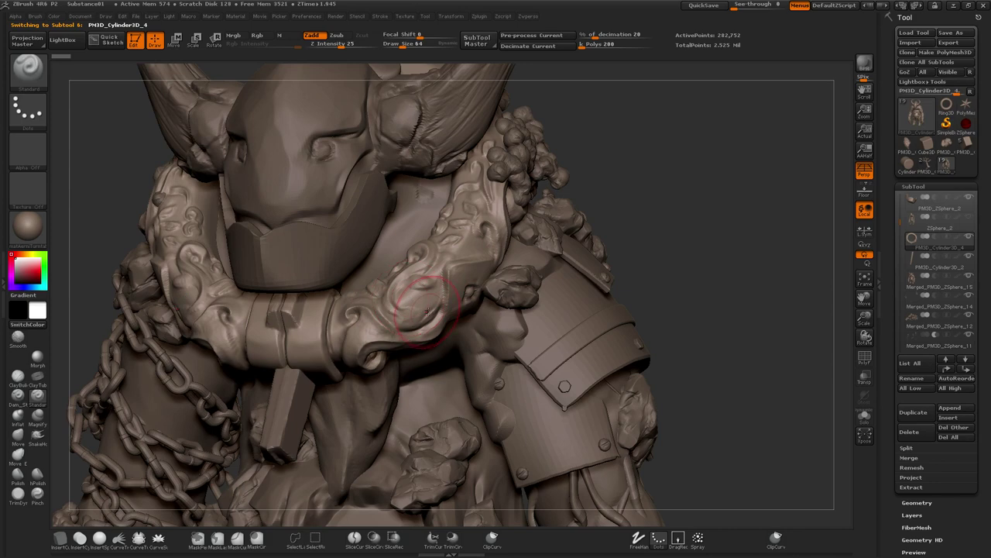
left_click_drag(668, 171, 475, 255)
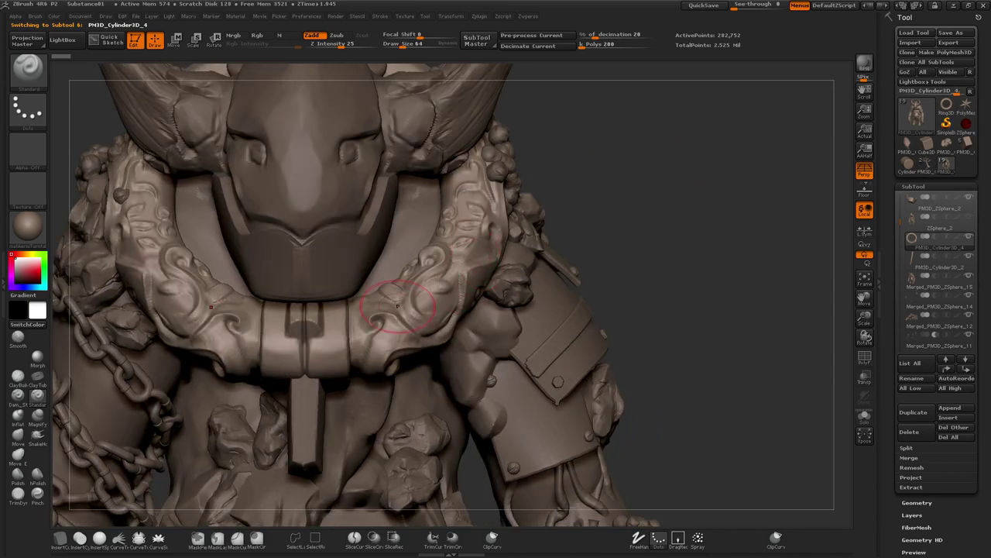
mouse_move(682, 213)
left_mouse_down()
mouse_move(674, 182)
mouse_move(438, 296)
left_mouse_up()
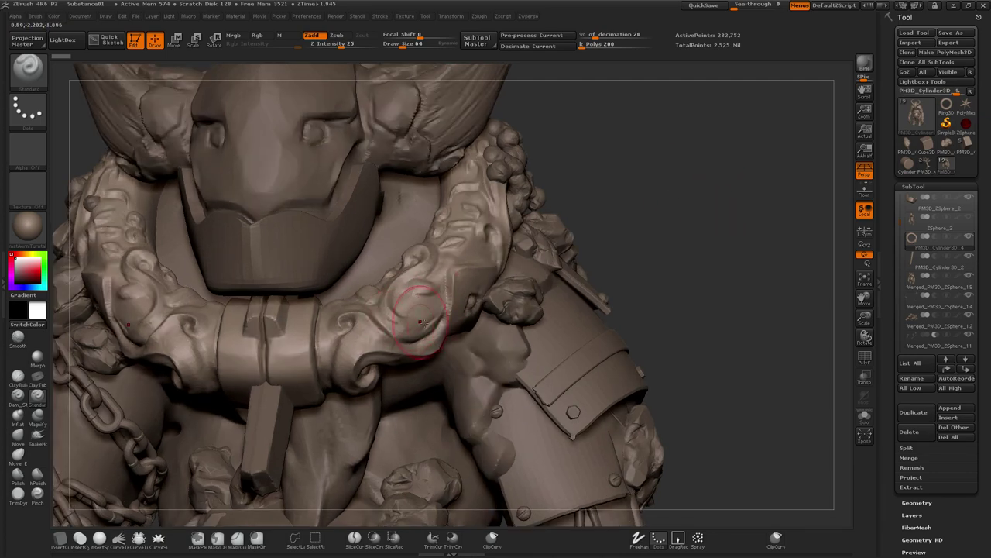
Show the polyframe to examine the collar's topology, hide it again, and return to a view of the whole character.
key("shift+f")
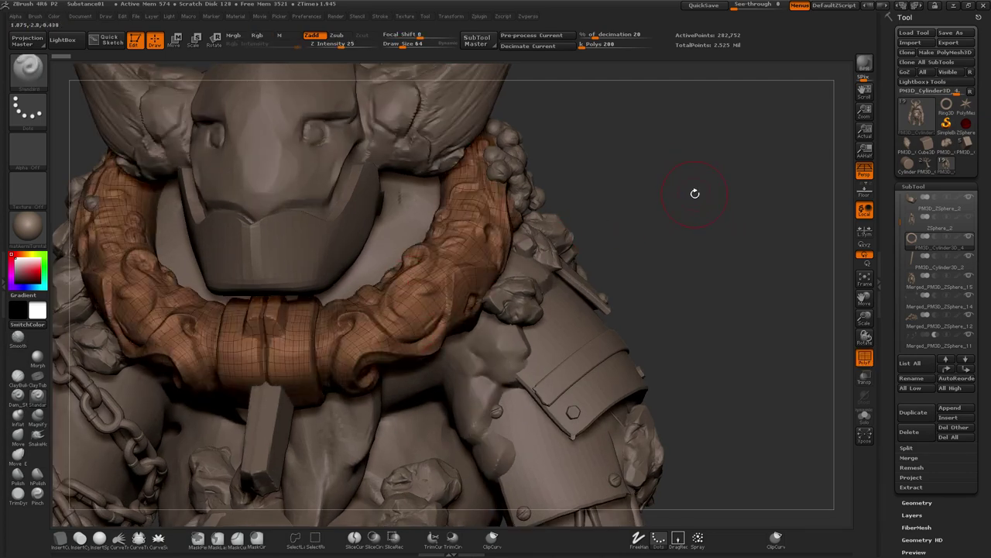
left_click_drag(695, 194, 464, 170)
left_click_drag(685, 189, 798, 177)
key("shift+f")
left_click_drag(730, 217, 713, 219)
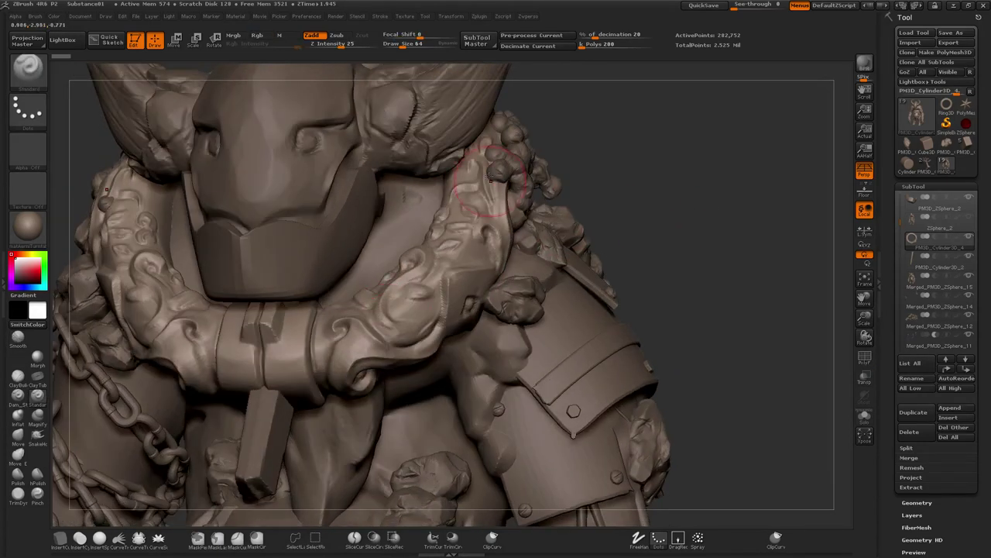
left_click_drag(779, 281, 700, 233, "alt")
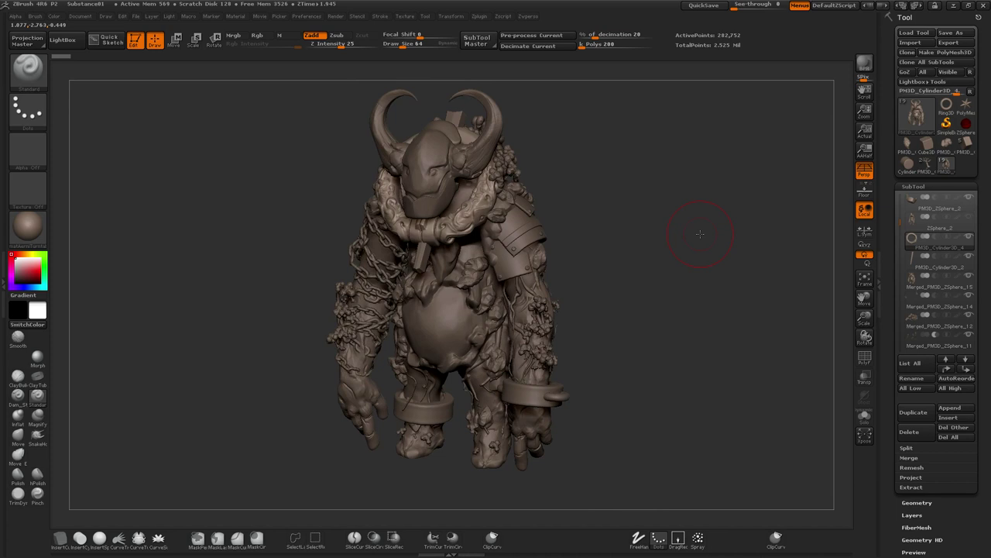
Examine the detailed version of the whole creature sculpt from the front, the side and the back.
left_click_drag(699, 234, 661, 215)
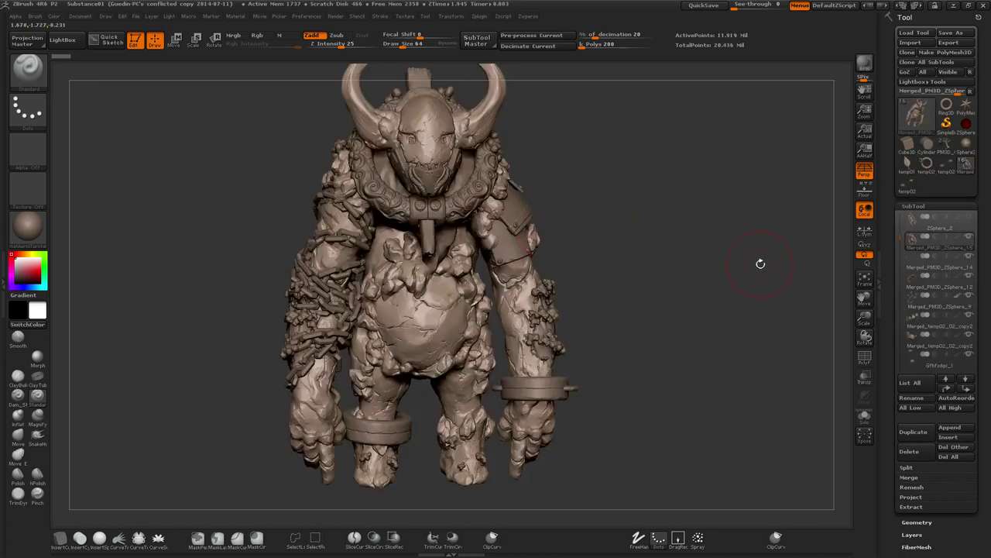
left_click_drag(759, 261, 739, 266)
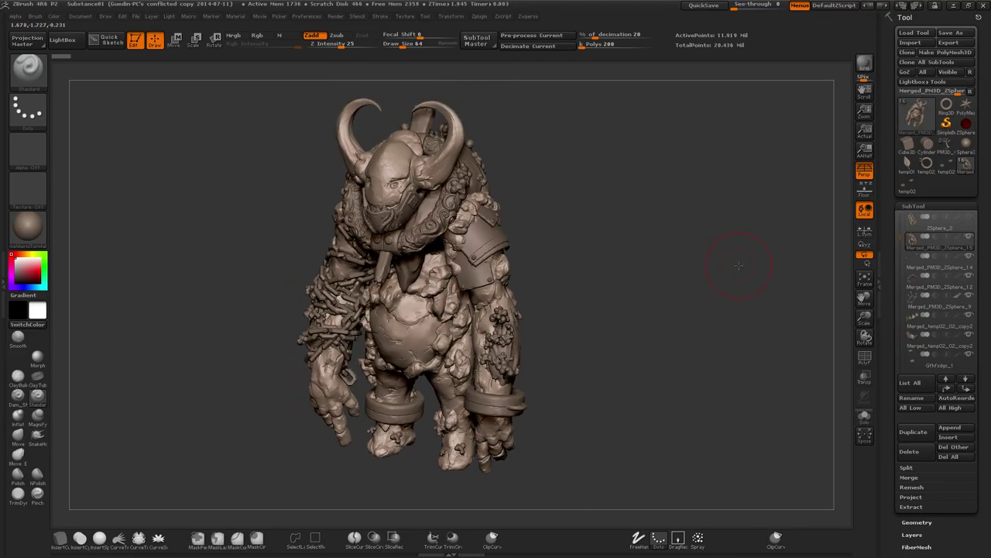
left_click_drag(629, 281, 660, 295)
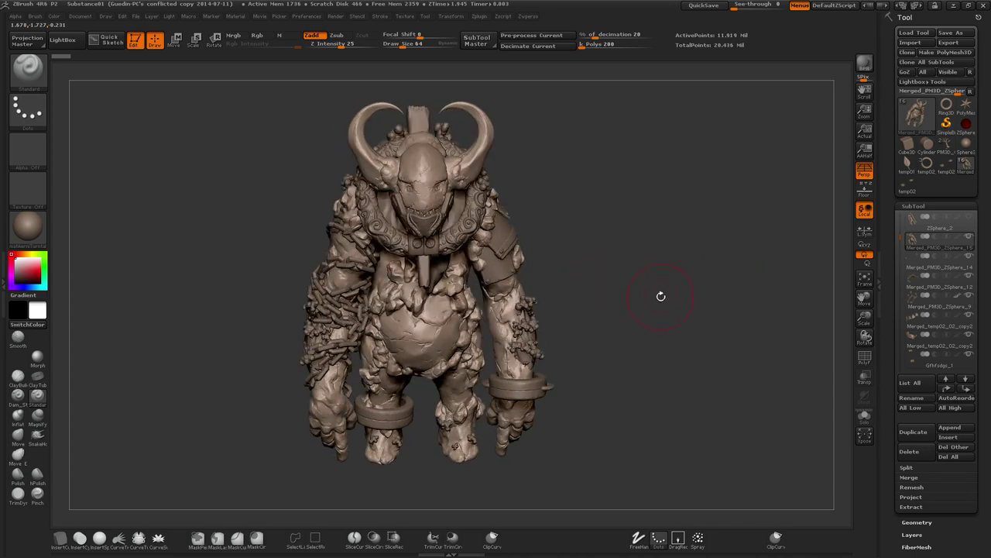
left_click_drag(608, 239, 690, 281)
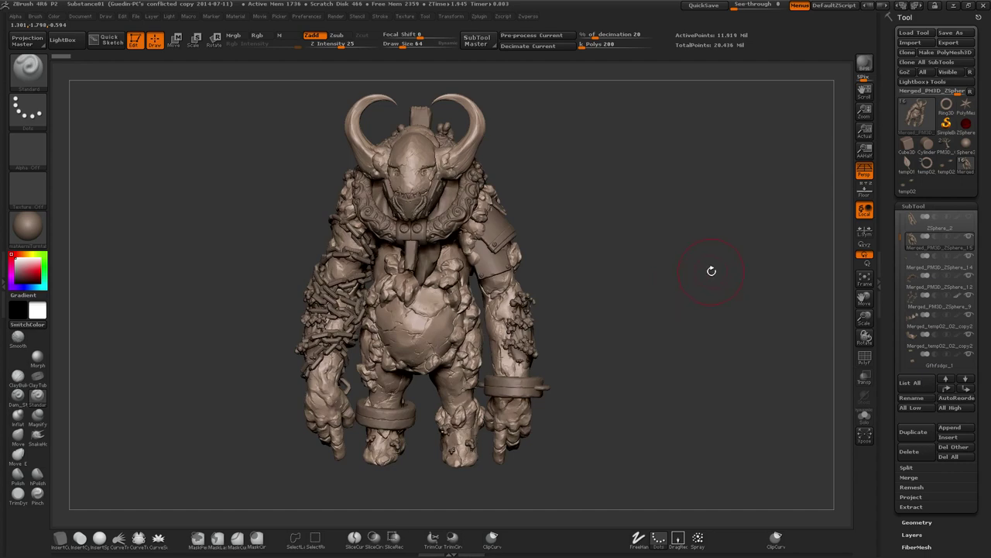
left_click_drag(706, 268, 701, 317)
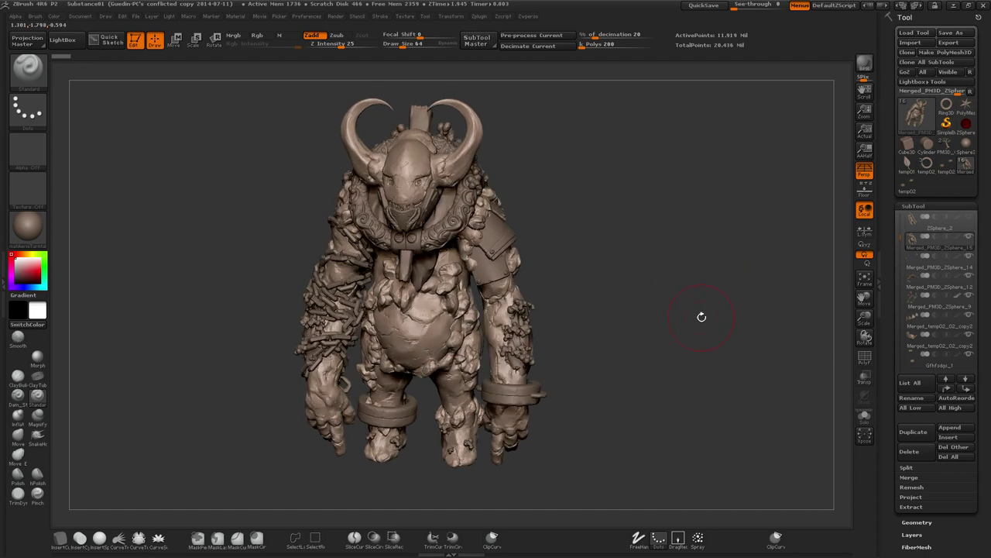
left_click_drag(702, 316, 615, 298)
left_click_drag(637, 263, 712, 310, "alt")
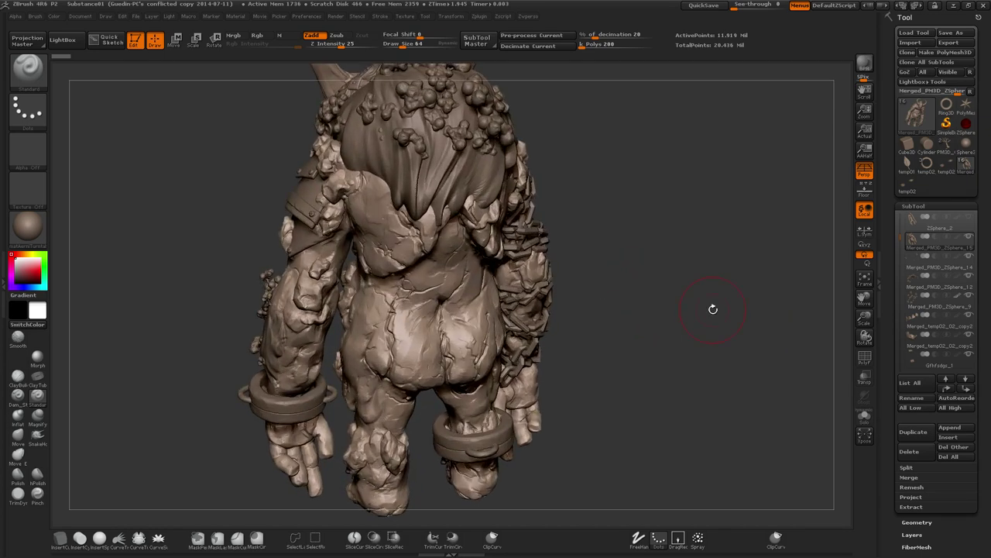
left_click_drag(669, 251, 728, 329)
left_click_drag(711, 280, 708, 315)
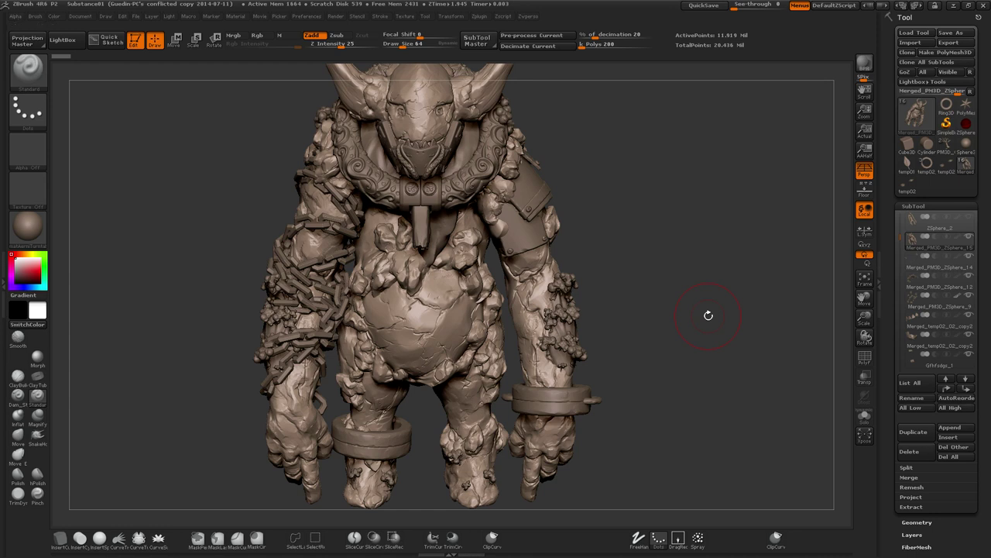
Inspect the cracked rocky body, the mask, the collar and the chained arm of the detailed sculpt up close.
mouse_move(770, 261)
left_mouse_down()
mouse_move(745, 282)
mouse_move(719, 281)
left_mouse_up()
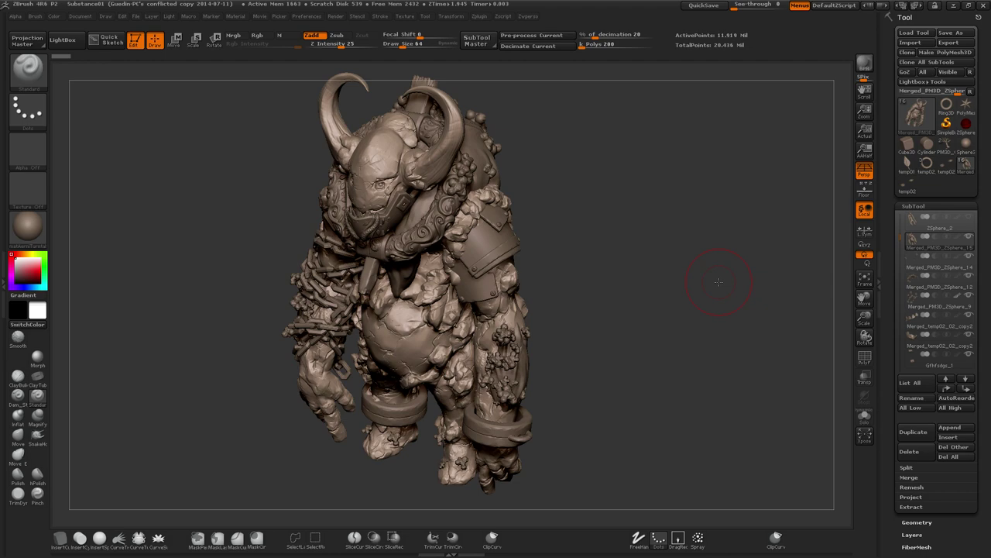
left_click_drag(628, 294, 570, 331)
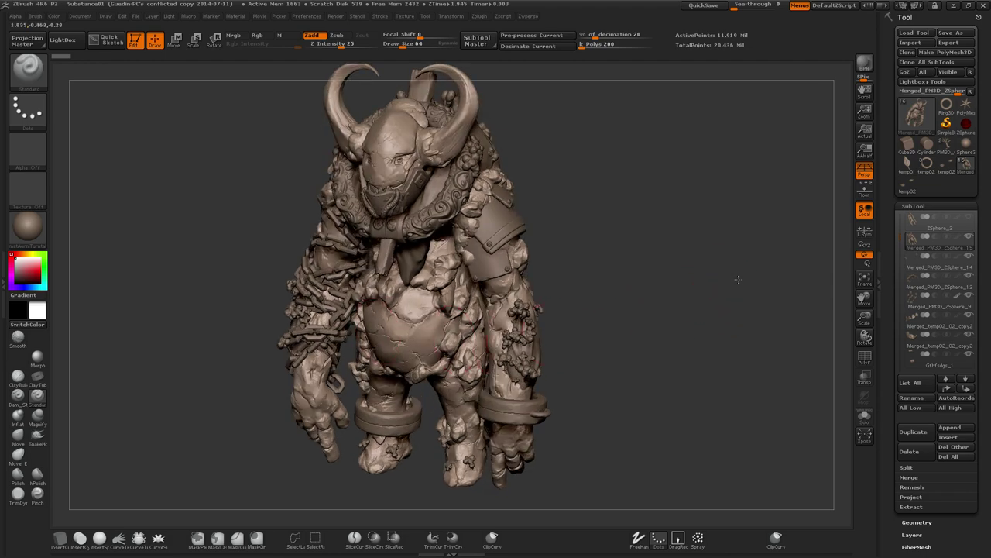
left_click_drag(734, 283, 746, 268, "shift")
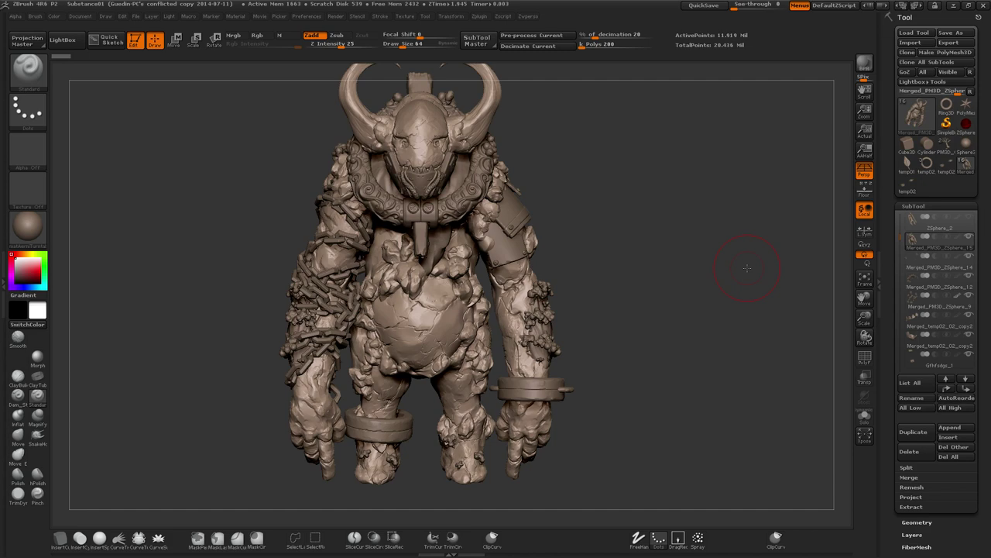
mouse_move(735, 268)
left_mouse_down()
mouse_move(714, 345)
mouse_move(678, 356)
mouse_move(735, 274)
mouse_move(690, 343)
mouse_move(719, 321)
left_mouse_up()
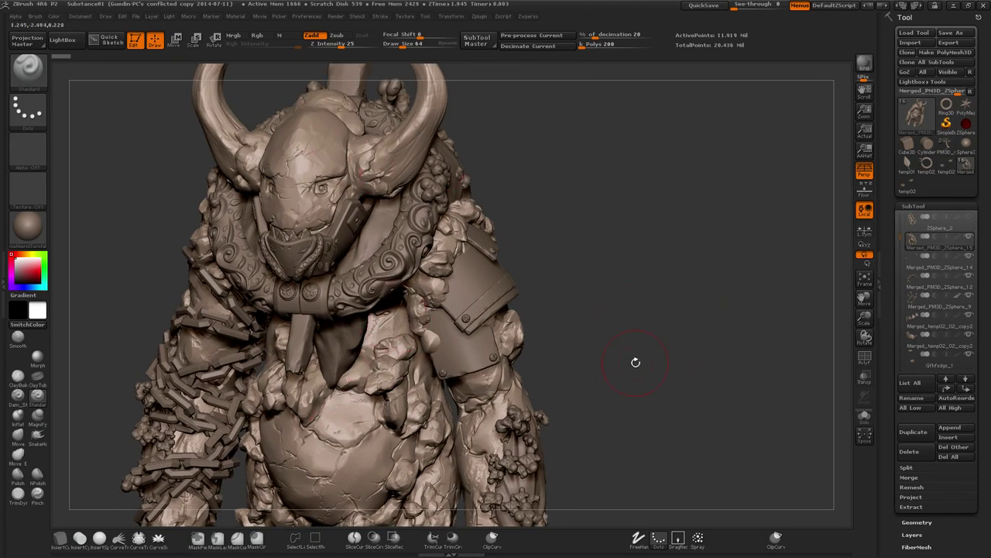
left_click_drag(713, 353, 720, 261)
key("d")
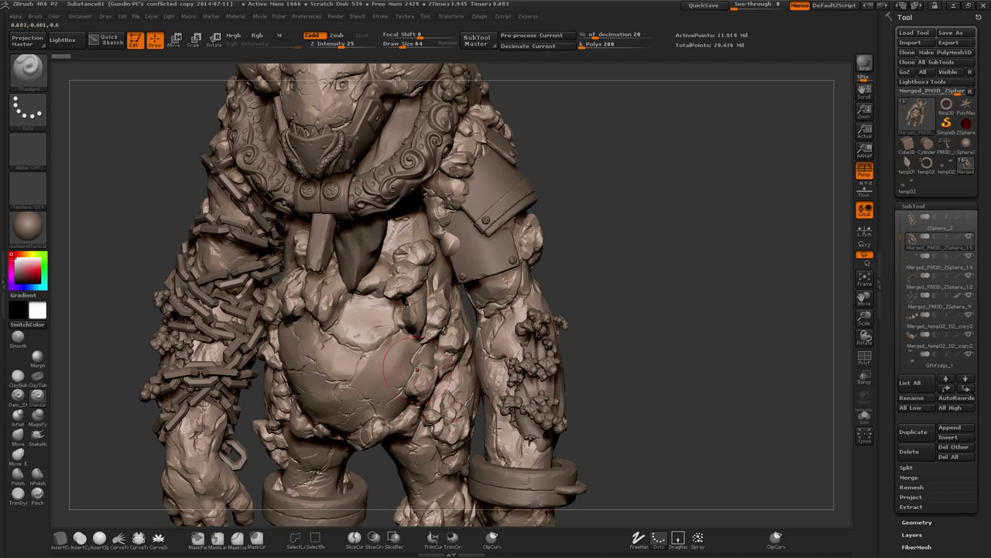
mouse_move(701, 238)
left_mouse_down()
mouse_move(698, 263)
mouse_move(600, 290)
left_mouse_up()
Make the TempHighRes subtool with the shoulder armor plates active and inspect its plates and rocks up close.
left_click(515, 223, "alt")
left_click_drag(588, 240, 622, 278, "alt")
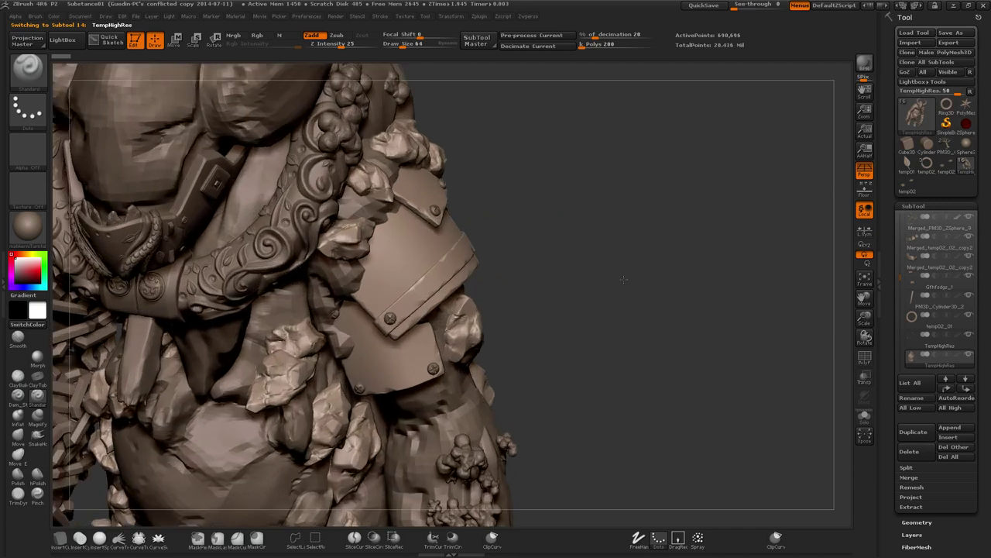
left_click_drag(570, 188, 434, 198)
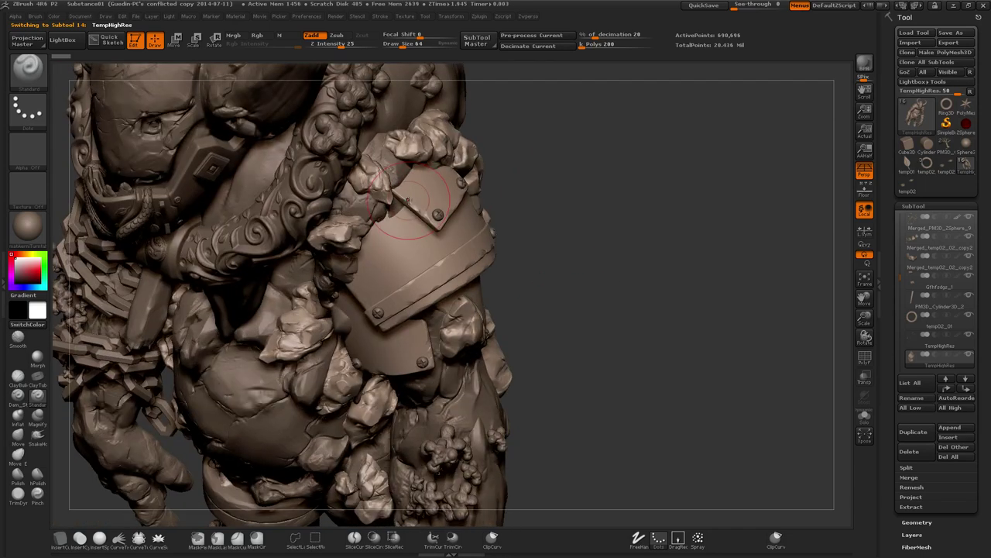
left_click_drag(567, 277, 689, 244)
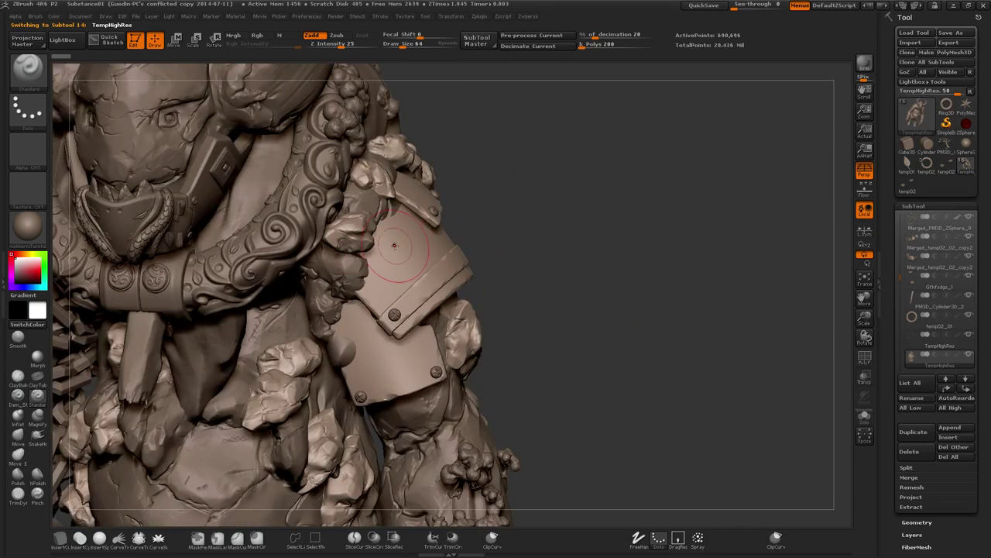
left_click_drag(571, 221, 560, 237)
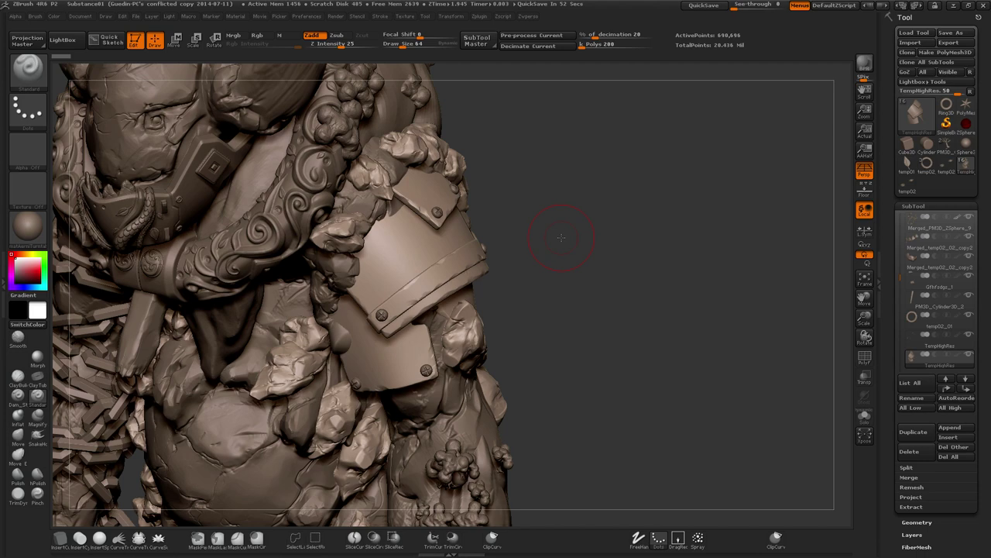
left_click_drag(624, 350, 667, 341, "shift")
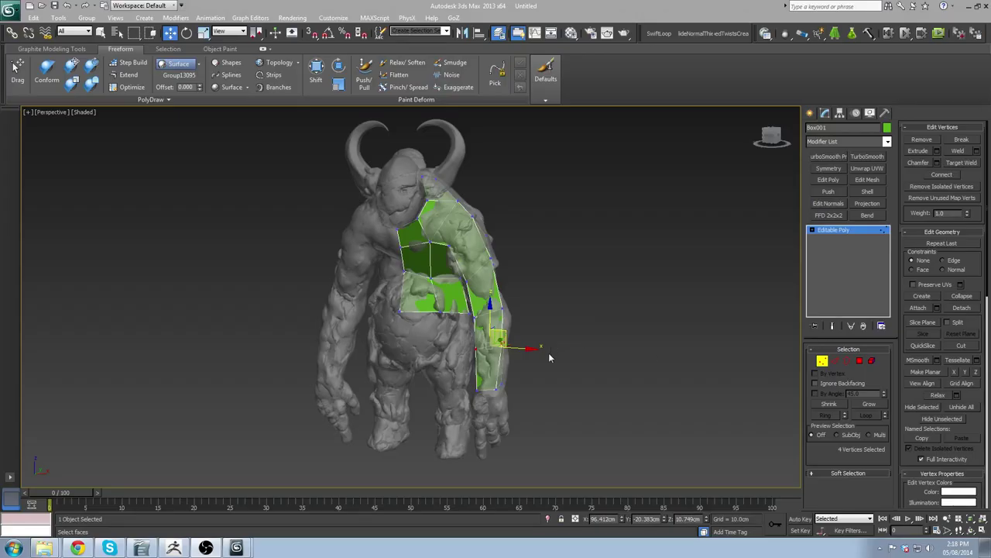
Switch to 3ds Max and examine the low-poly retopology mesh over the creature's torso and arm from several sides.
middle_click_drag(549, 352, 524, 399, "alt")
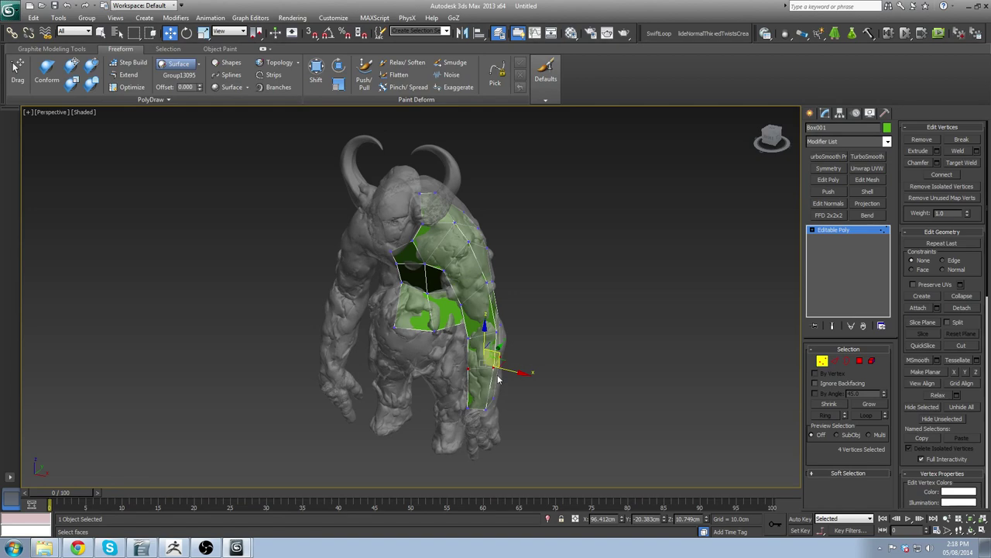
middle_click_drag(498, 379, 386, 362, "alt")
scroll(389, 345, "up", 3)
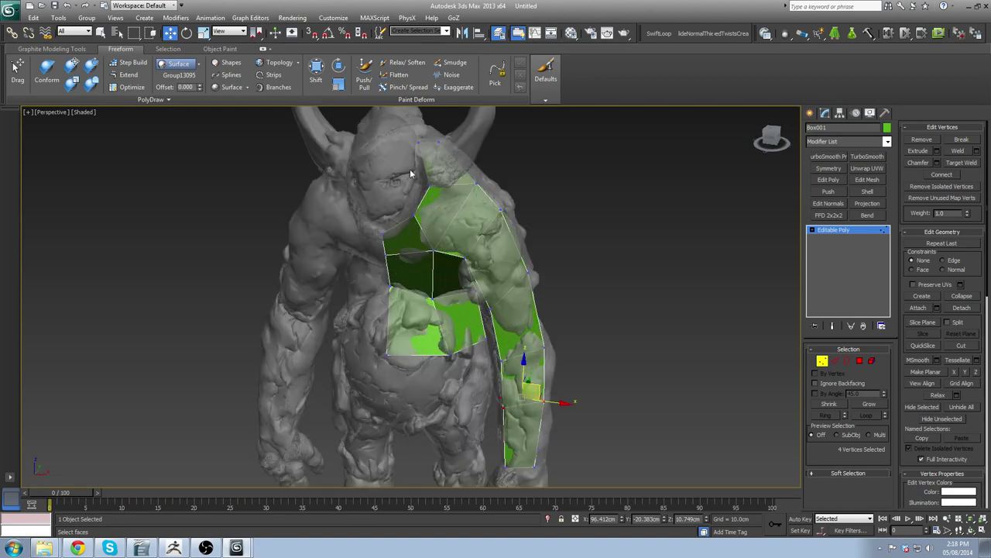
middle_click_drag(396, 391, 423, 393)
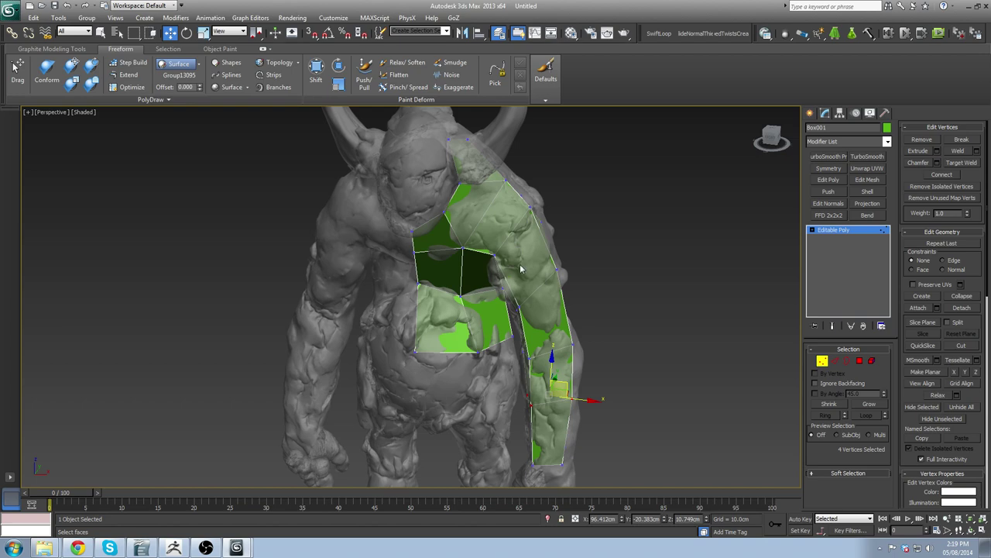
middle_click_drag(498, 256, 447, 266, "alt")
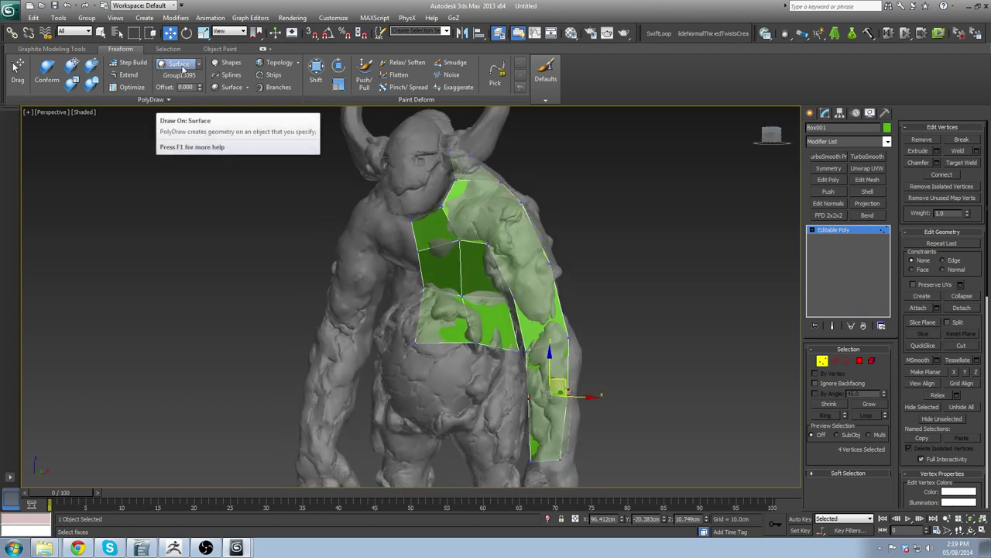
middle_click_drag(623, 371, 495, 346)
scroll(587, 374, "down", 3)
scroll(577, 356, "up", 4)
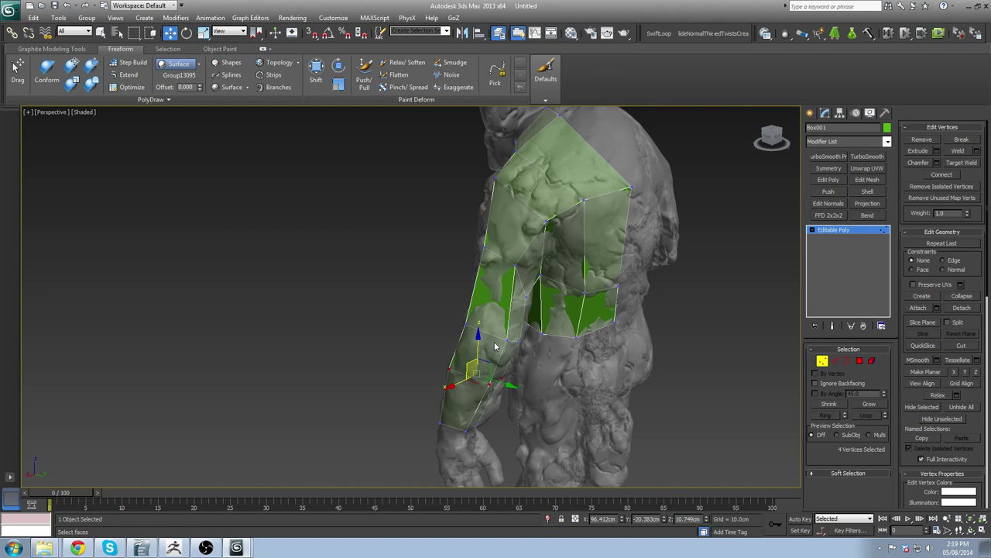
scroll(509, 398, "down", 5)
scroll(504, 396, "up", 5)
scroll(481, 411, "down", 4)
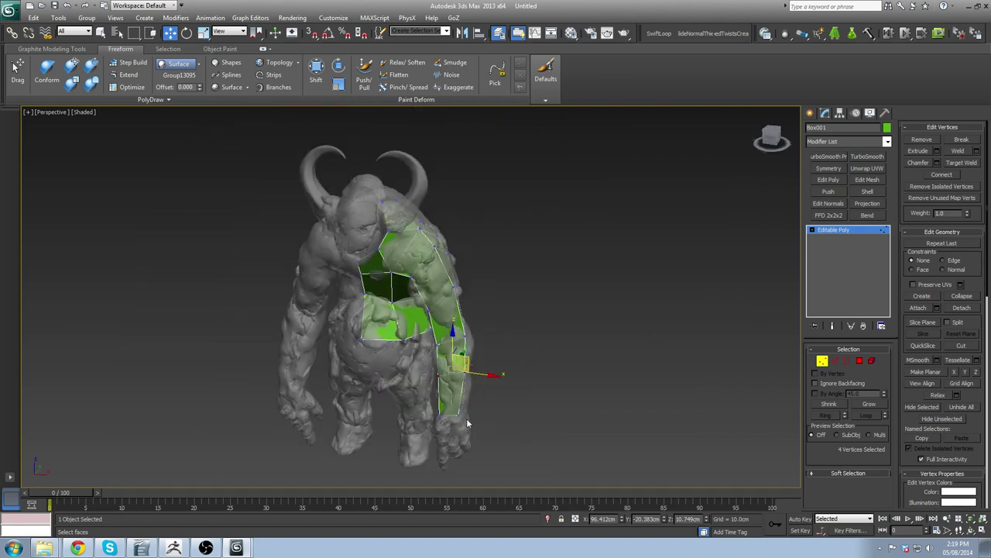
scroll(465, 418, "up", 5)
scroll(449, 399, "down", 3)
middle_click_drag(430, 387, 465, 362)
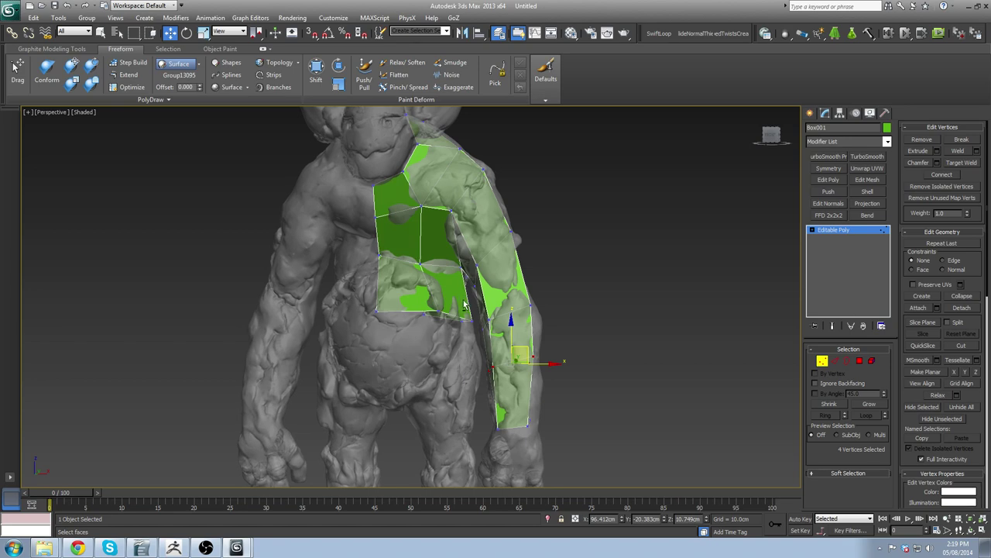
Examine how the low-poly polygons follow the chest, armpit and upper arm of the sculpt.
middle_click_drag(464, 358, 419, 370, "alt")
middle_click_drag(449, 197, 382, 196, "alt")
middle_click_drag(338, 333, 511, 371, "alt")
scroll(408, 369, "up", 3)
scroll(624, 426, "down", 3)
scroll(437, 293, "up", 3)
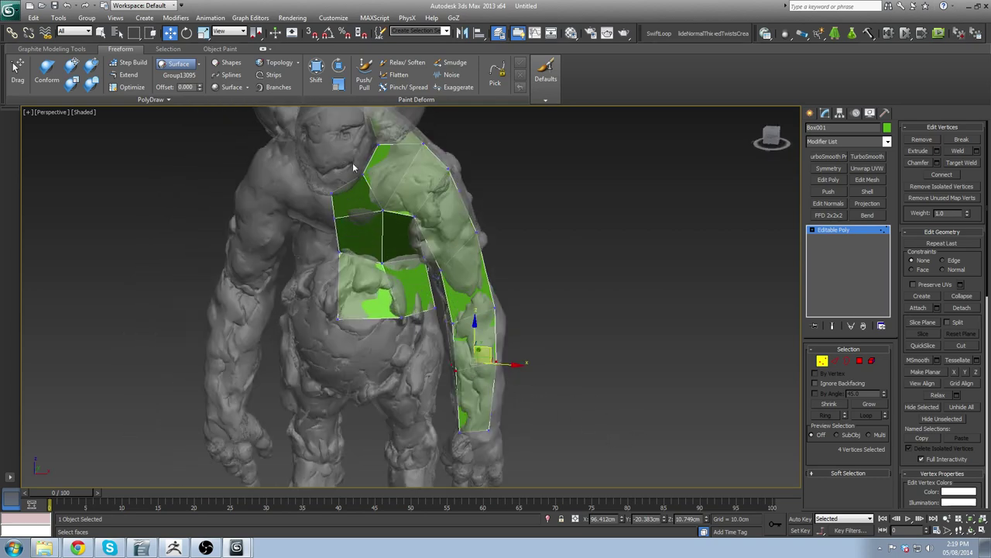
scroll(430, 310, "up", 2)
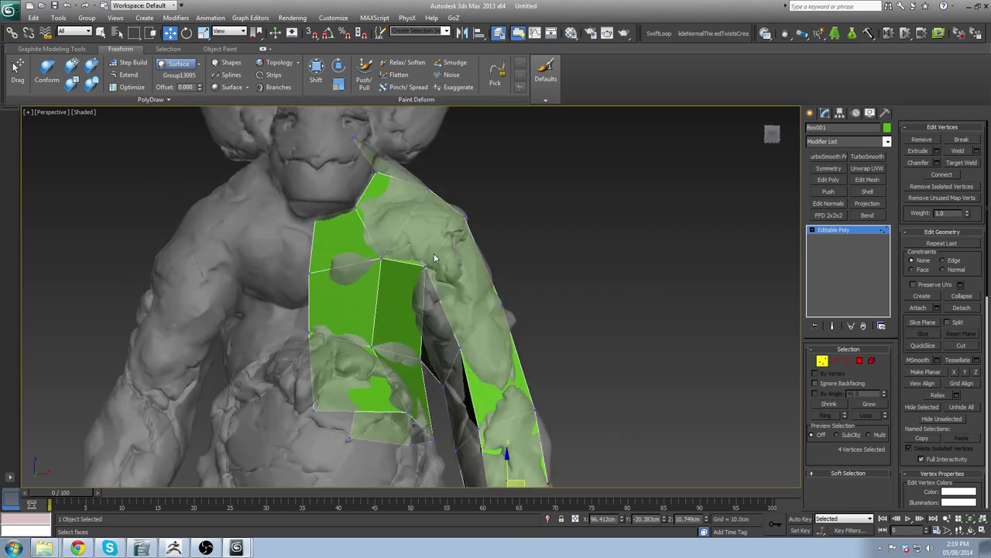
middle_click_drag(458, 263, 454, 286, "alt")
scroll(454, 267, "up", 3)
scroll(454, 267, "down", 3)
scroll(454, 283, "up", 2)
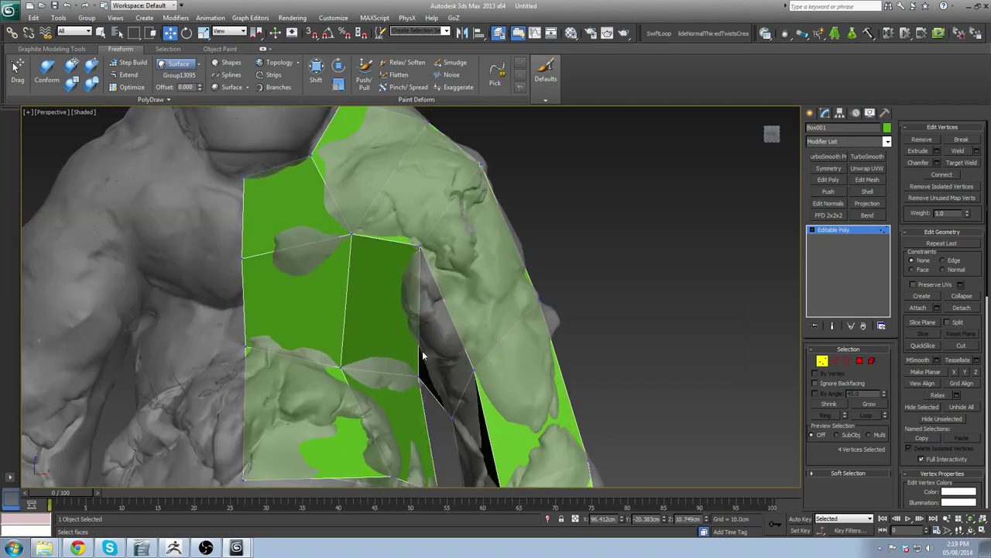
scroll(422, 355, "down", 3)
middle_click_drag(422, 355, 420, 230, "alt")
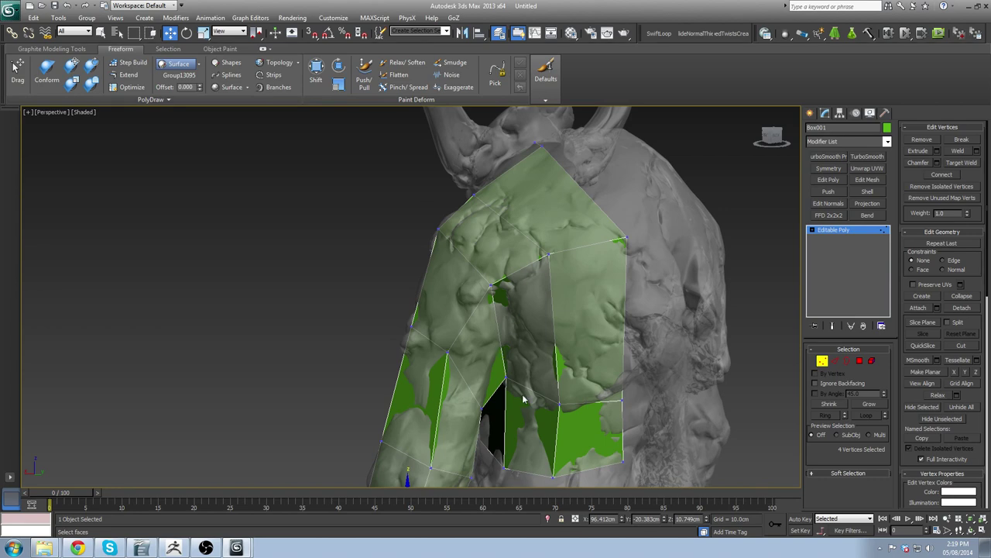
Examine the low-poly mesh on the creature's shoulder and back, and return to its chest and arm.
middle_click_drag(518, 366, 411, 344, "alt")
scroll(442, 332, "down", 5)
scroll(446, 365, "up", 5)
scroll(448, 317, "down", 3)
middle_click_drag(554, 248, 481, 238, "alt")
middle_click_drag(553, 271, 405, 266)
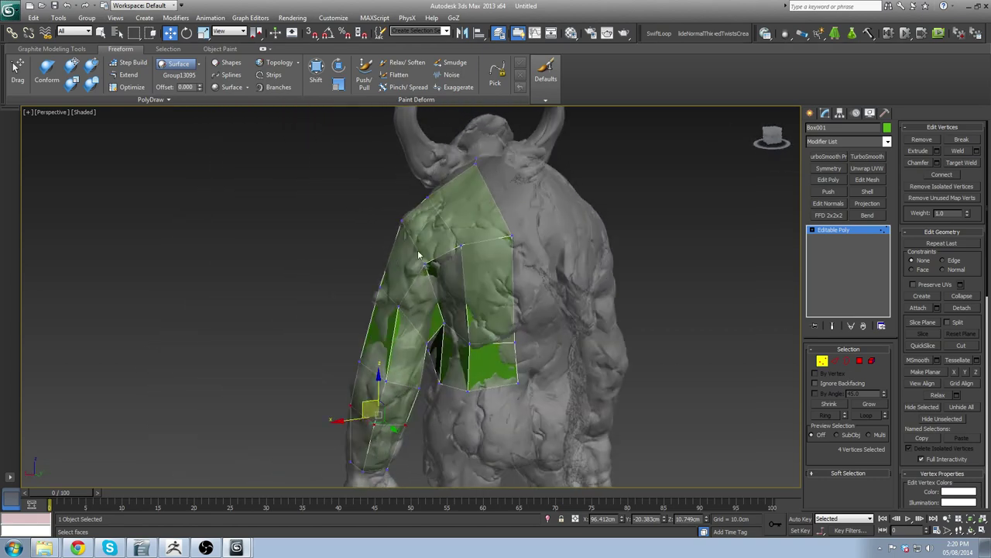
middle_click_drag(477, 280, 519, 333)
scroll(401, 317, "down", 3)
middle_click_drag(344, 365, 498, 342)
scroll(498, 342, "up", 3)
middle_click_drag(609, 294, 427, 309)
scroll(430, 286, "up", 3)
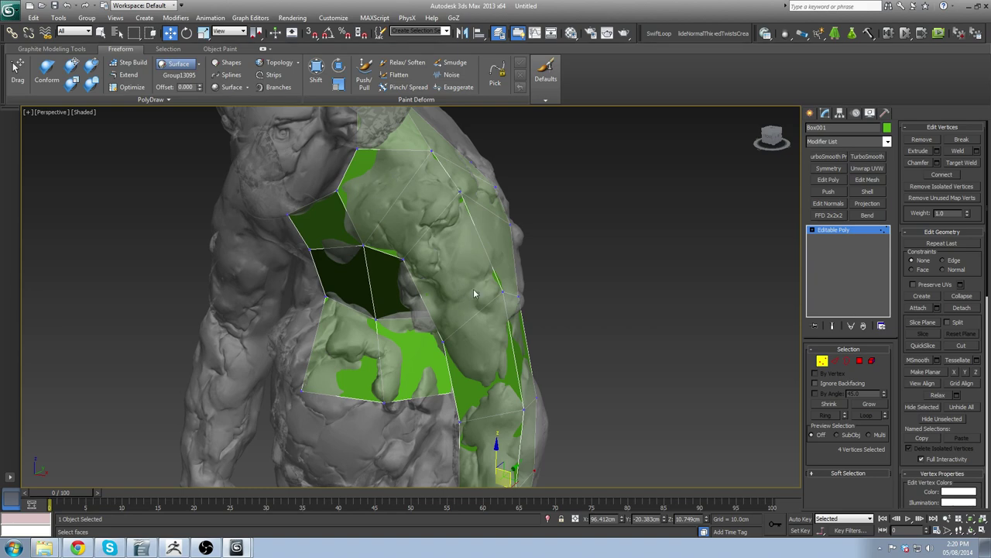
Leave vertex editing of the low-poly mesh and apply a TurboSmooth modifier with 2 iterations.
scroll(475, 294, "down", 4)
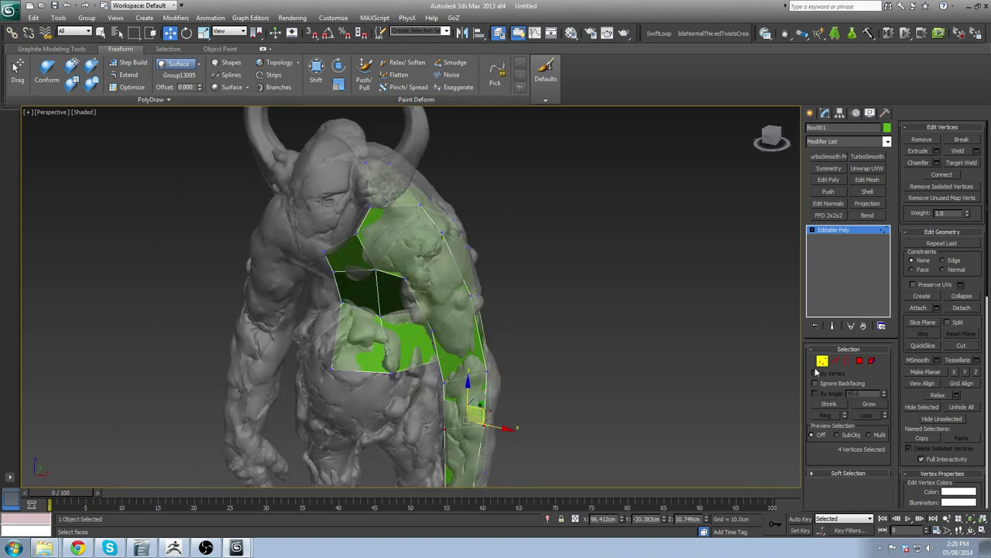
left_click(823, 360)
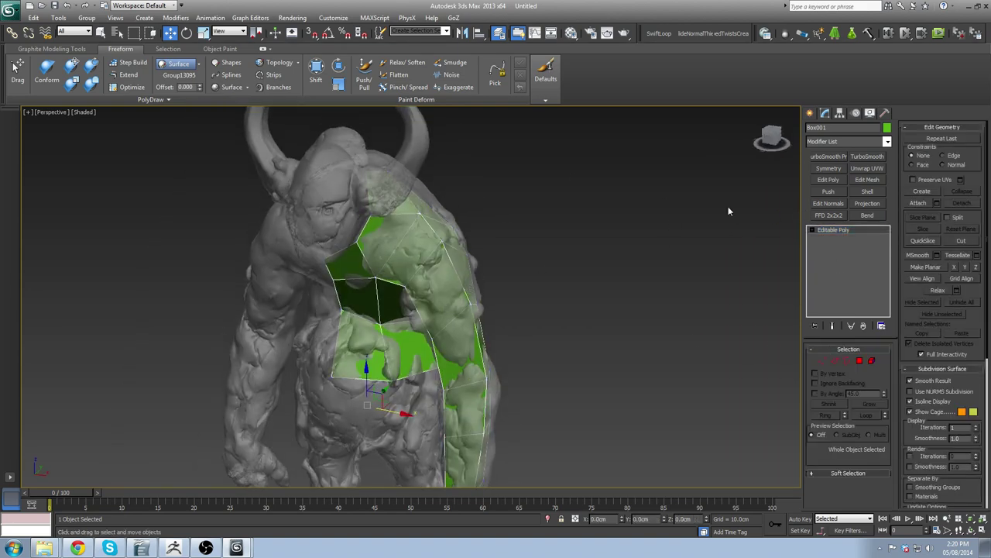
left_click(867, 157)
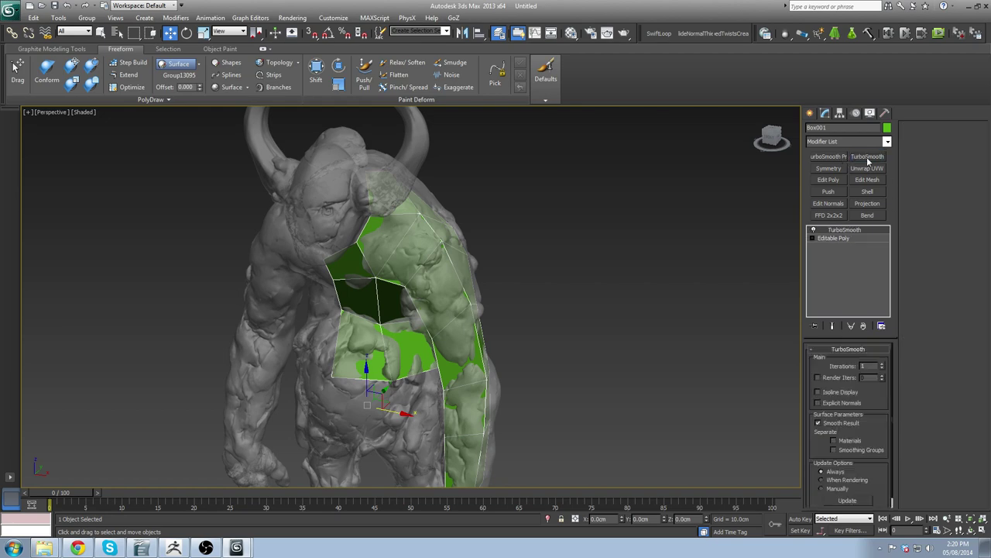
scroll(528, 291, "up", 5)
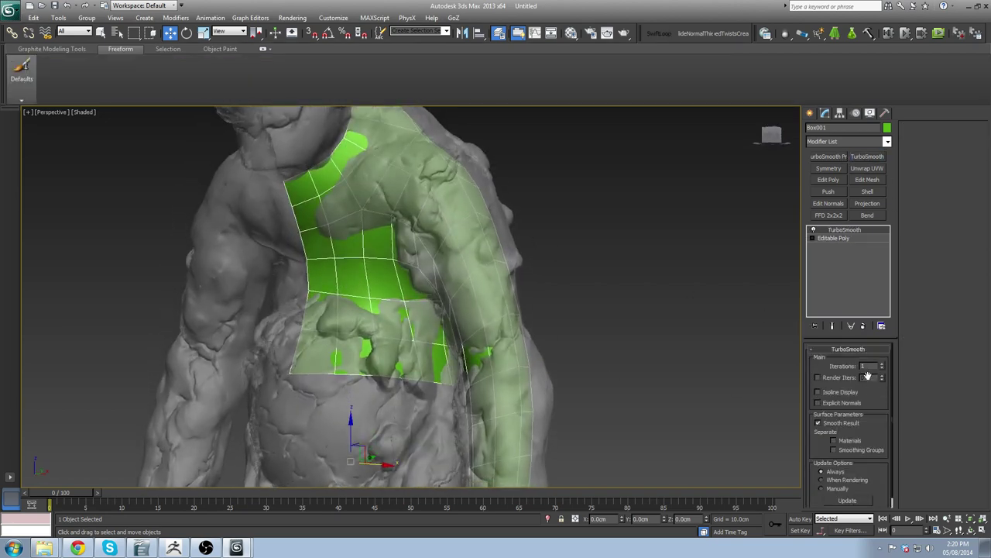
left_click(882, 365)
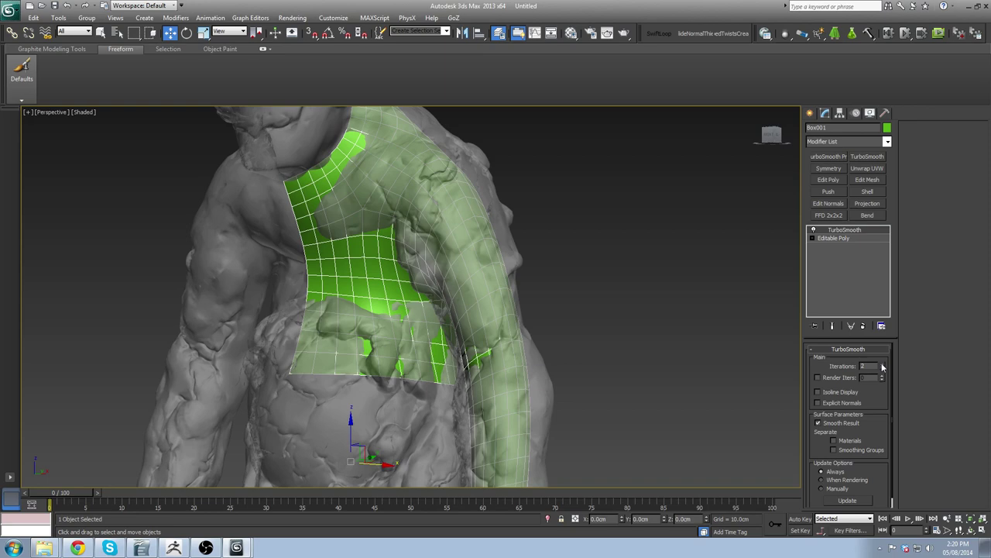
Add an Edit Poly modifier above TurboSmooth and pull the low-poly mesh onto the sculpt with the Conform brush at falloff 276.
middle_click_drag(603, 268, 504, 260, "alt")
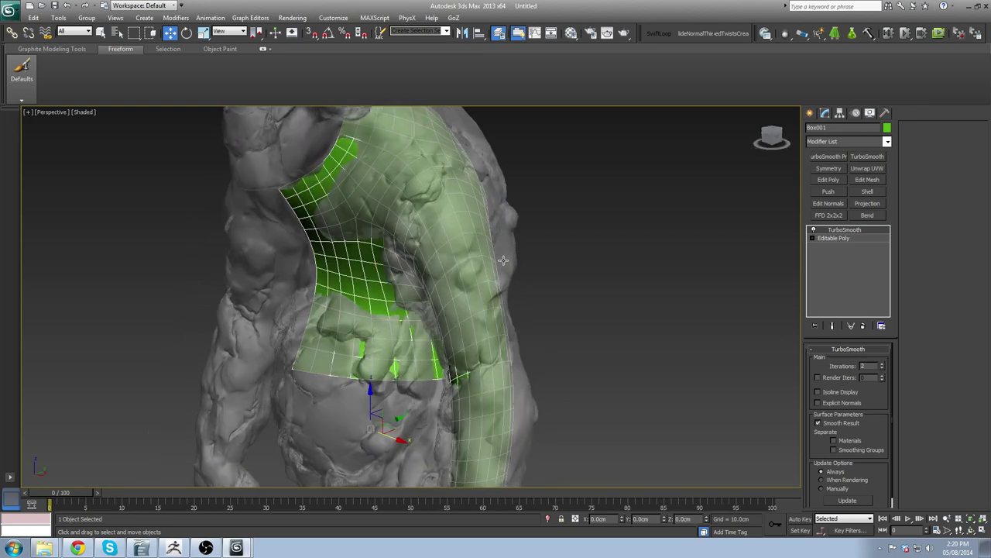
left_click(829, 180)
left_click(47, 69)
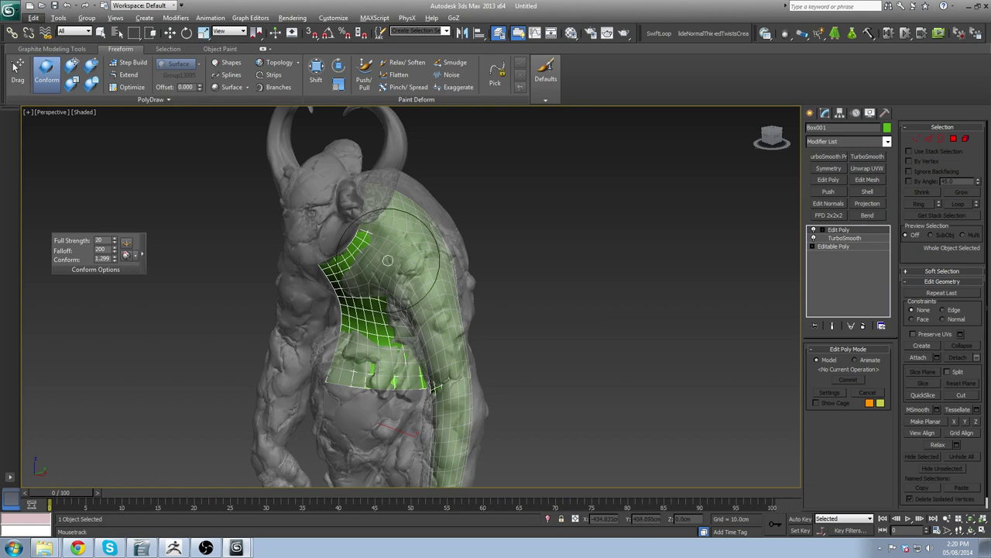
mouse_move(387, 259)
left_mouse_down()
mouse_move(450, 255)
mouse_move(476, 354)
mouse_move(467, 370)
left_mouse_up()
middle_click_drag(472, 374, 472, 277)
mouse_move(419, 137)
middle_mouse_down("alt")
mouse_move(399, 154)
mouse_move(394, 219)
middle_mouse_up("alt")
mouse_move(465, 311)
left_mouse_down()
mouse_move(457, 305)
mouse_move(445, 361)
mouse_move(451, 324)
left_mouse_up()
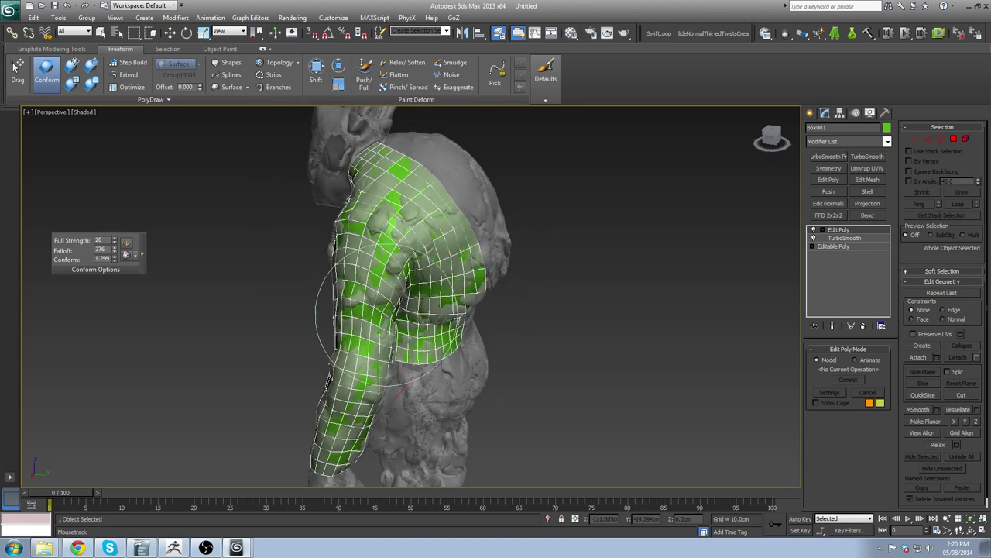
Examine how the conformed mesh fits the creature's chest, waist and arm from the front and side.
mouse_move(418, 248)
middle_mouse_down("alt")
mouse_move(438, 224)
mouse_move(473, 228)
middle_mouse_up("alt")
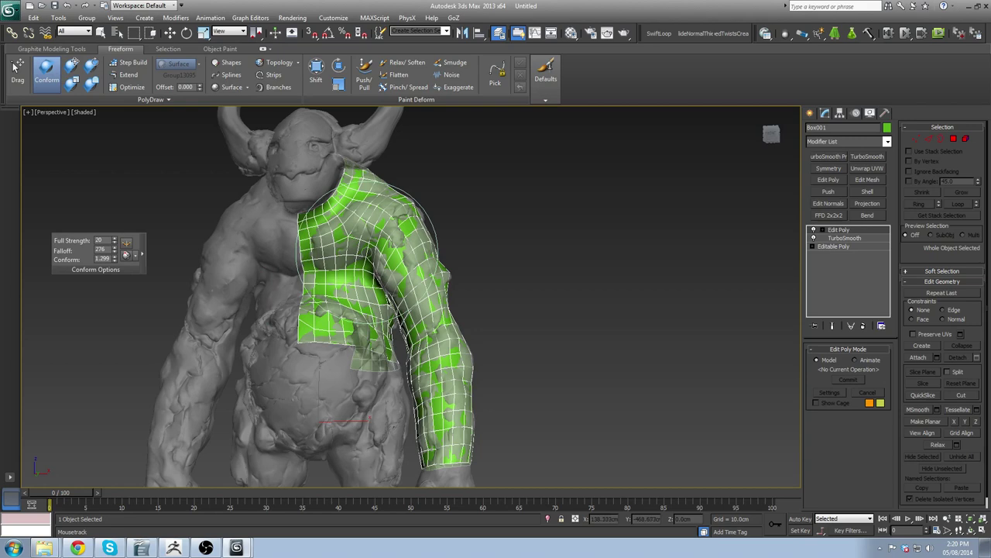
middle_click_drag(330, 243, 314, 254, "alt")
scroll(322, 277, "down", 3)
scroll(322, 276, "up", 3)
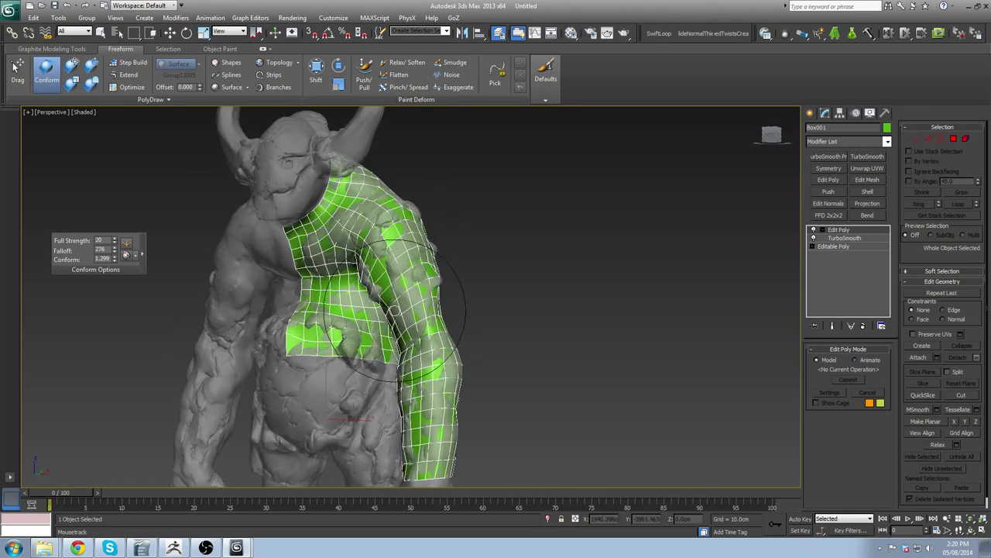
middle_click_drag(398, 343, 376, 338, "alt")
middle_click_drag(402, 288, 330, 285, "alt")
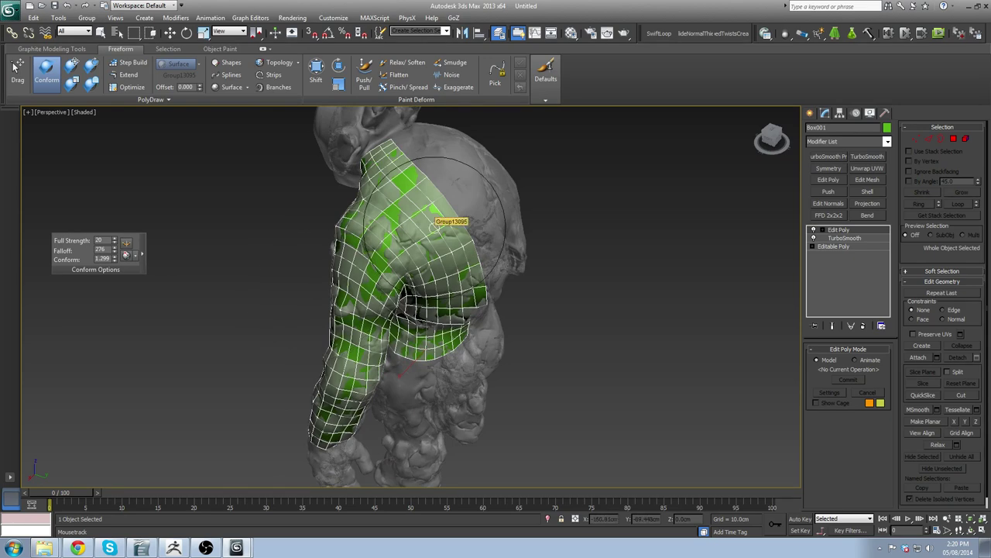
Examine the conformed polygons over the creature's shoulder, back and armpit.
middle_click_drag(434, 226, 369, 203, "alt")
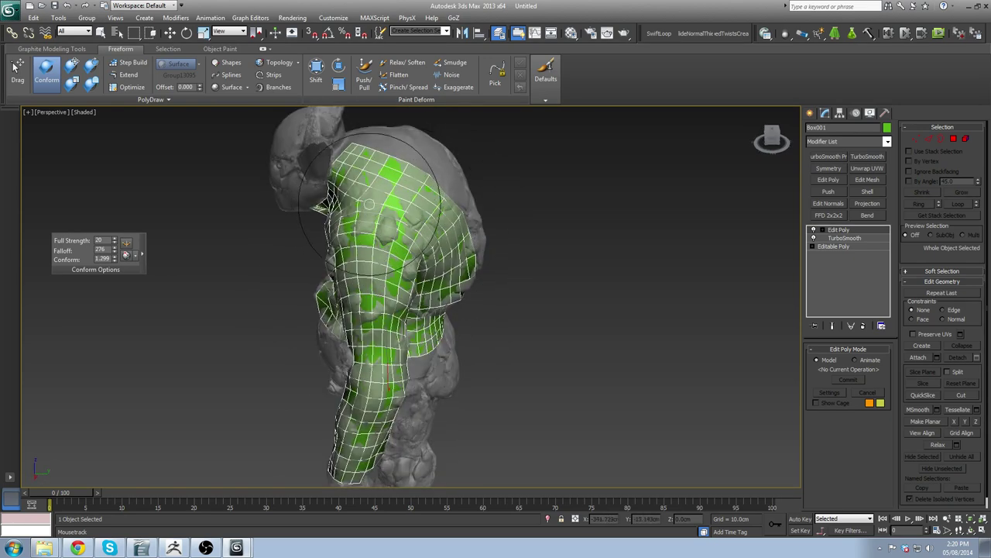
middle_click_drag(480, 205, 414, 232, "alt")
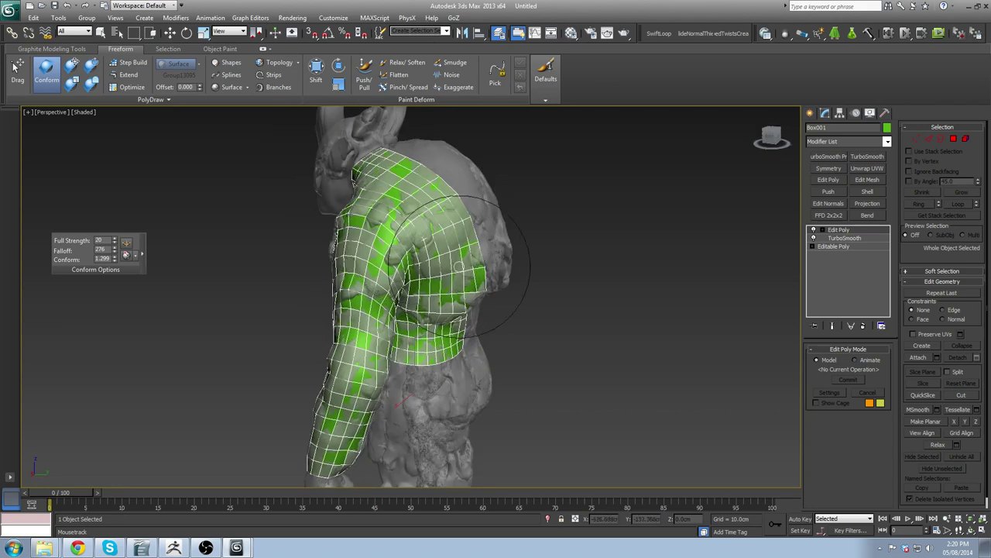
middle_click_drag(459, 266, 385, 234, "alt")
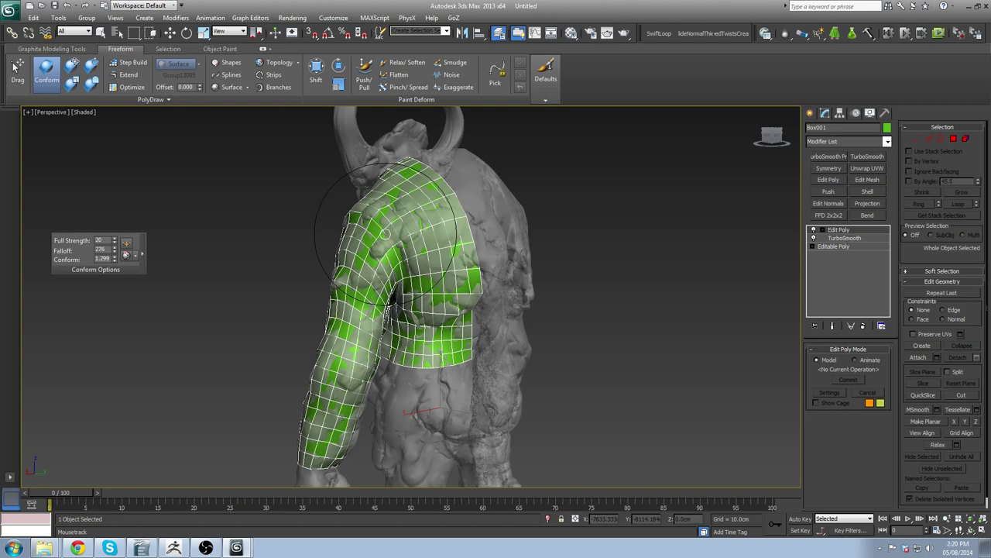
scroll(454, 233, "up", 6)
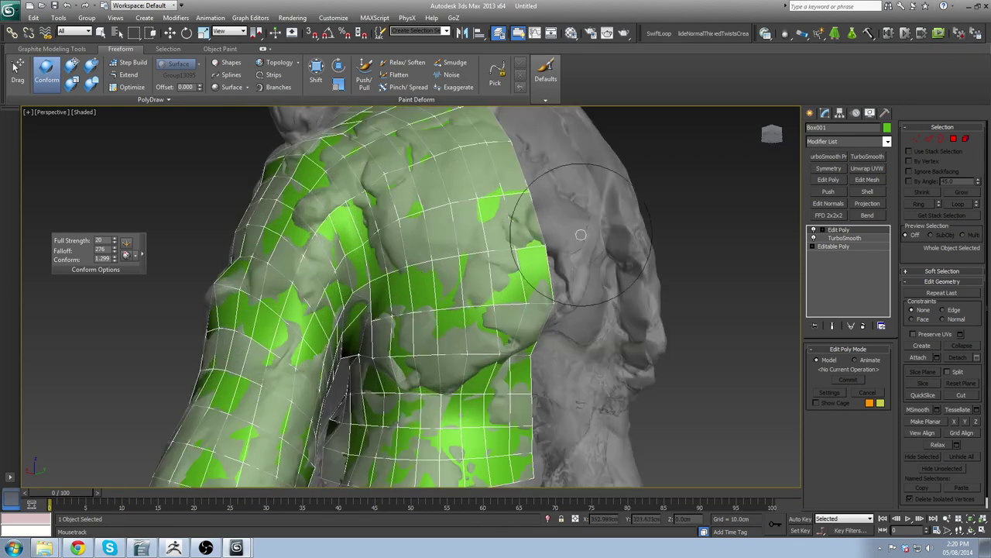
scroll(442, 237, "down", 5)
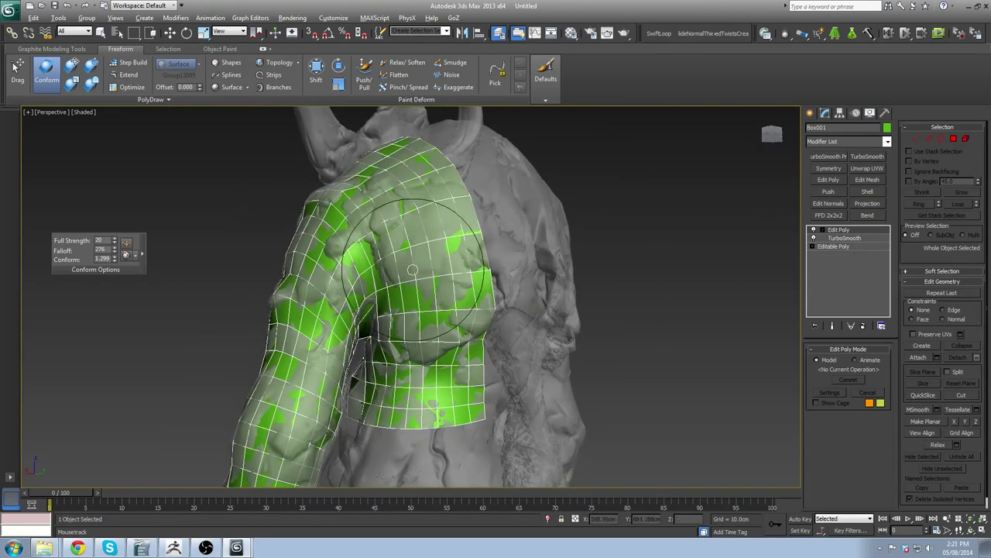
mouse_move(395, 220)
middle_mouse_down("alt")
mouse_move(421, 259)
mouse_move(343, 208)
mouse_move(380, 199)
middle_mouse_up("alt")
scroll(380, 203, "up", 3)
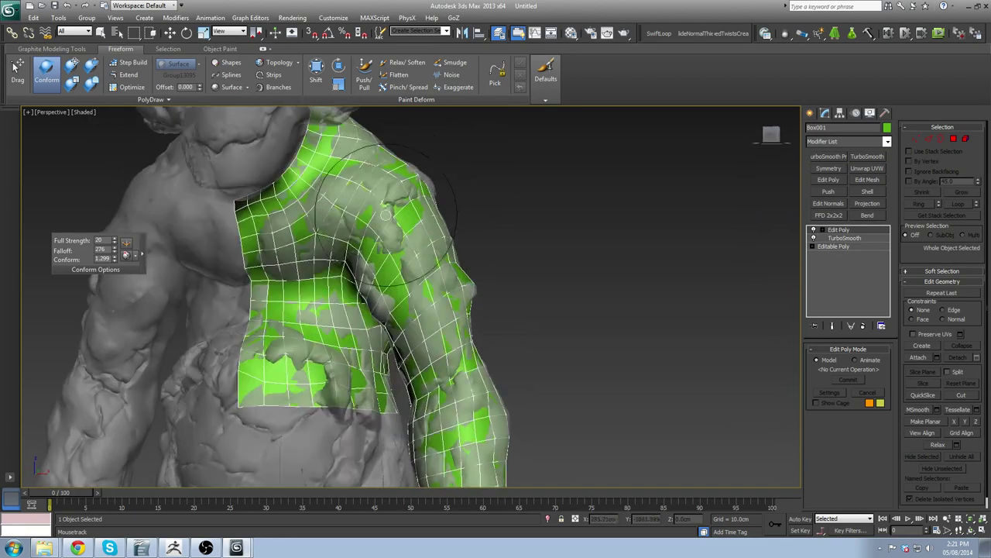
Leave the Conform brush for the Move tool and examine the partial mesh around the belly and against the whole sculpt.
scroll(378, 226, "down", 6)
key("w")
mouse_move(432, 289)
middle_mouse_down()
mouse_move(477, 230)
mouse_move(454, 277)
middle_mouse_up()
scroll(458, 265, "up", 5)
scroll(461, 271, "down", 5)
scroll(455, 277, "up", 3)
scroll(455, 276, "down", 4)
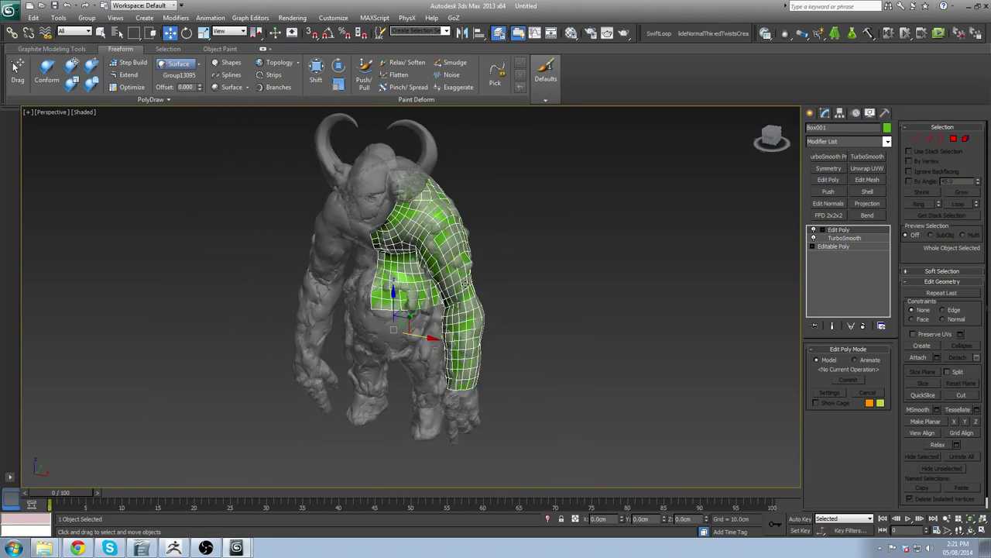
scroll(474, 275, "up", 5)
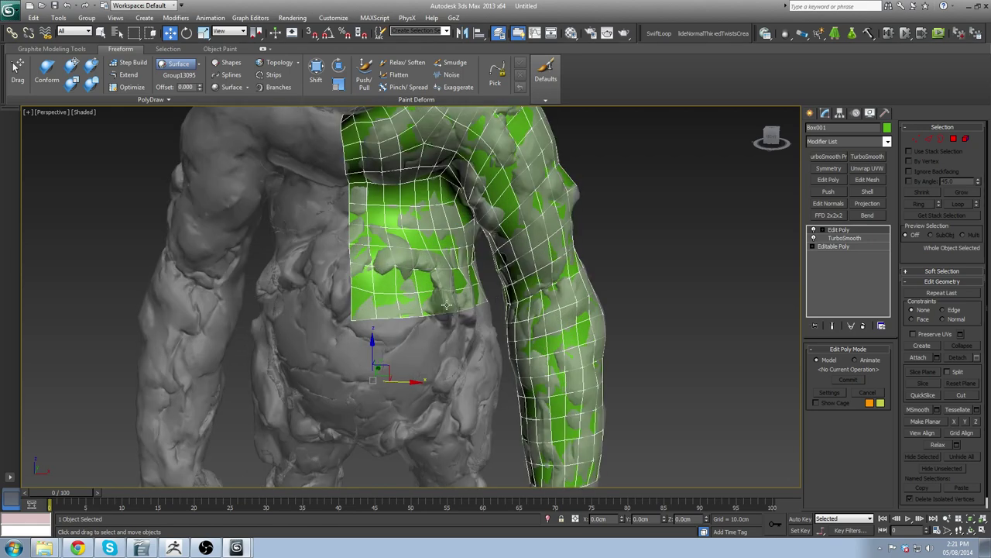
middle_click_drag(445, 308, 411, 292, "alt")
scroll(439, 313, "down", 2)
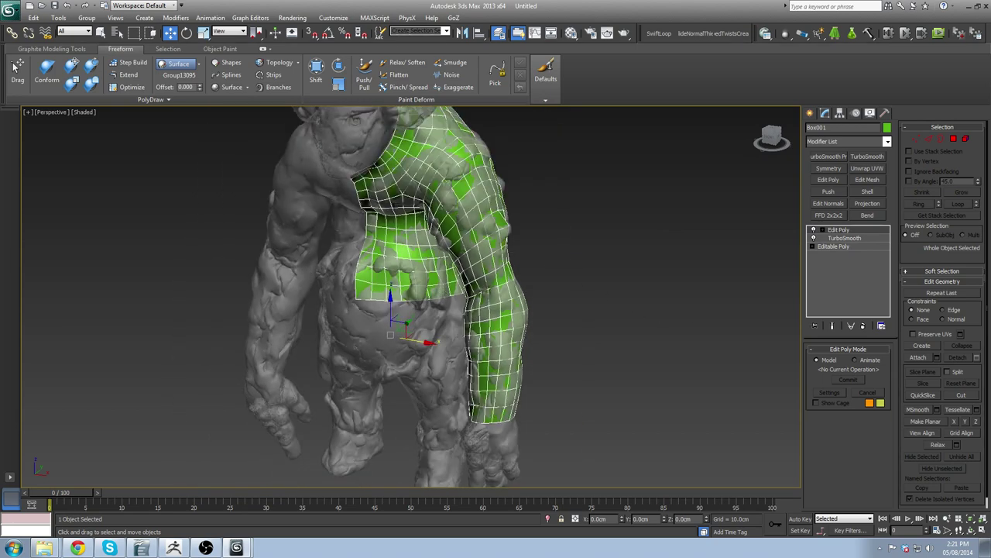
scroll(468, 299, "down", 5)
middle_click_drag(468, 291, 437, 232, "alt")
Select the complete teal creature mesh beside the sculpt and examine its wireframe over the torso, arms and legs.
left_click(249, 225)
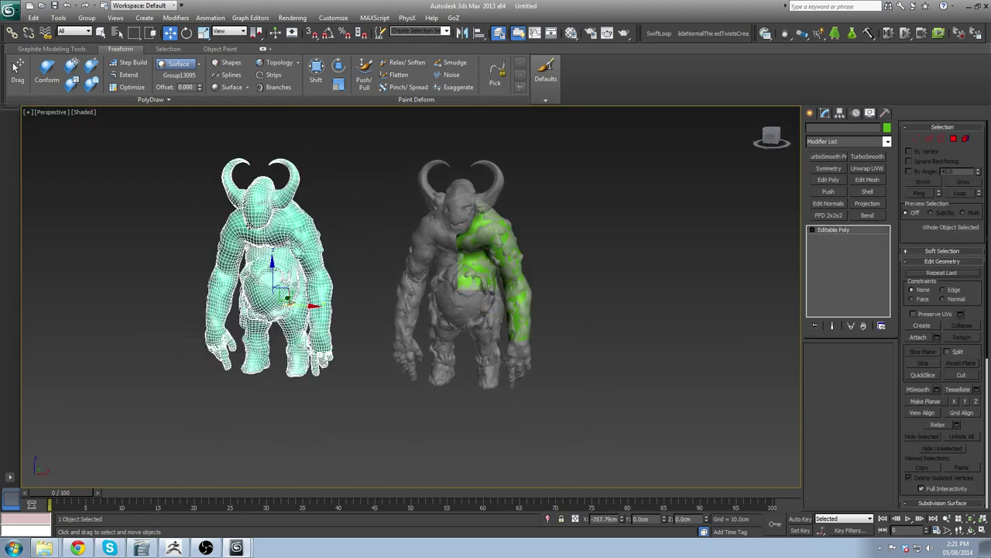
scroll(255, 302, "up", 5)
scroll(308, 282, "down", 3)
middle_click_drag(386, 205, 367, 253)
middle_click_drag(457, 266, 421, 301)
scroll(511, 276, "up", 3)
scroll(436, 281, "down", 3)
scroll(419, 301, "up", 2)
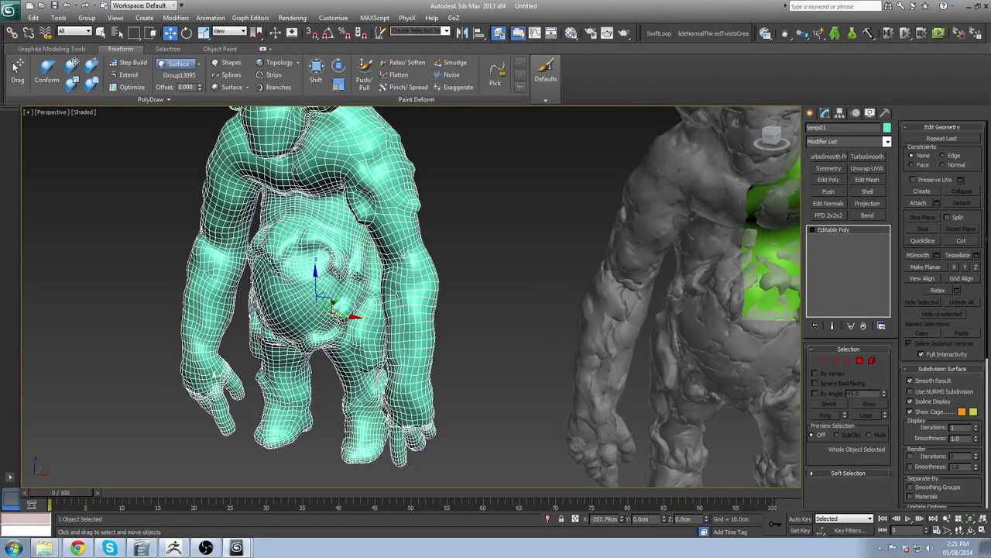
middle_click_drag(533, 333, 410, 326)
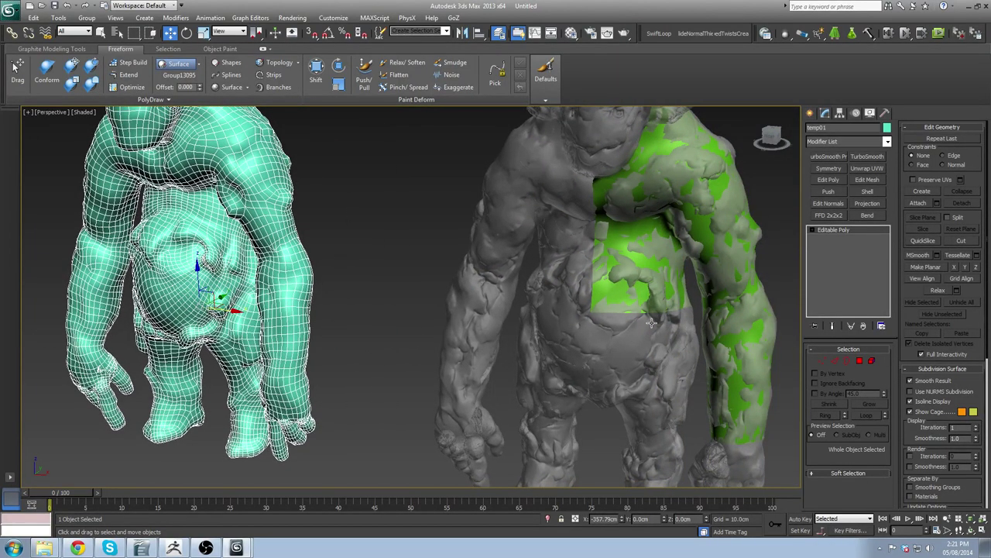
Compare the polygon flow on the teal mesh's belly with the same area of the grey sculpt.
key("z")
middle_click_drag(325, 249, 380, 285, "alt")
scroll(379, 285, "up", 2)
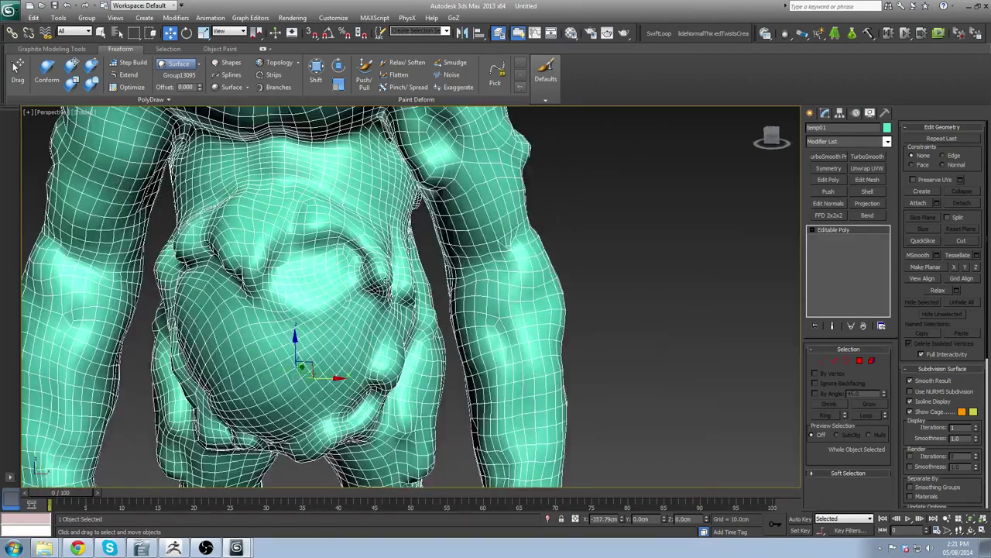
scroll(565, 327, "down", 3)
middle_click_drag(635, 322, 478, 326)
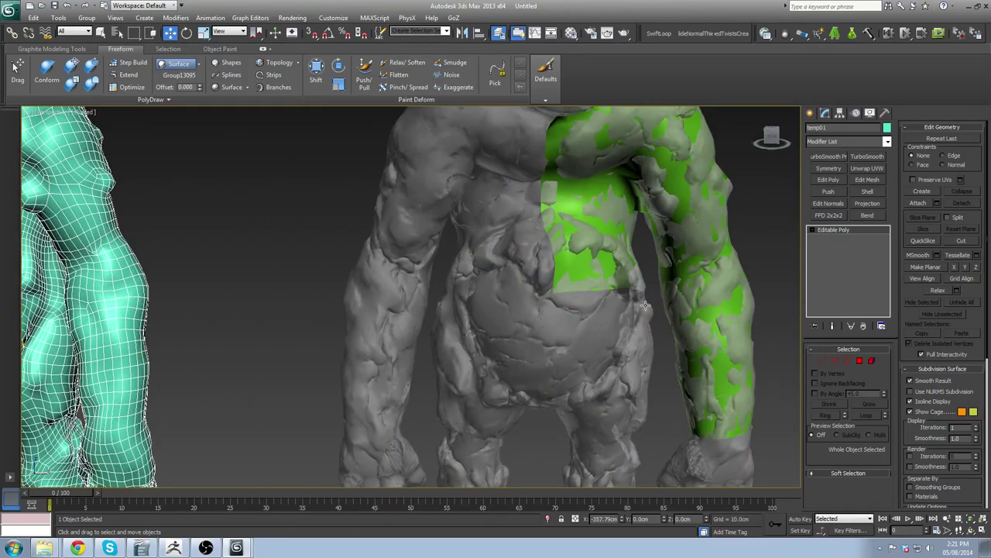
scroll(462, 254, "down", 3)
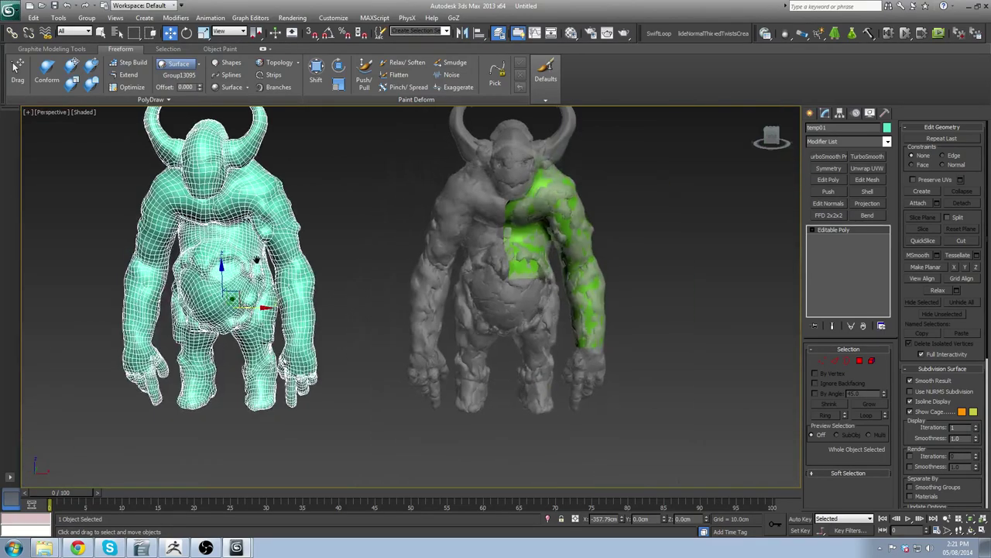
scroll(179, 266, "up", 3)
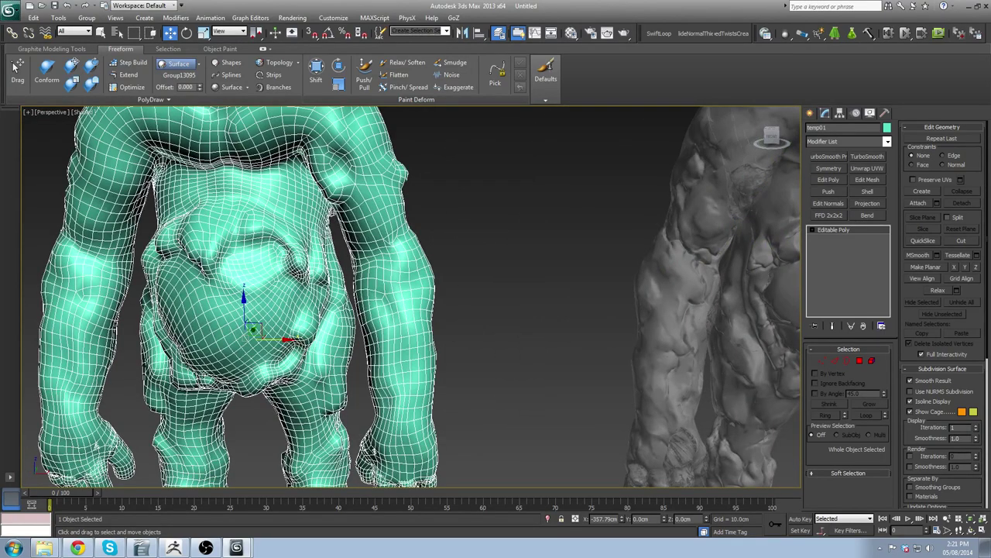
middle_click_drag(390, 271, 171, 275)
middle_click_drag(549, 284, 270, 291)
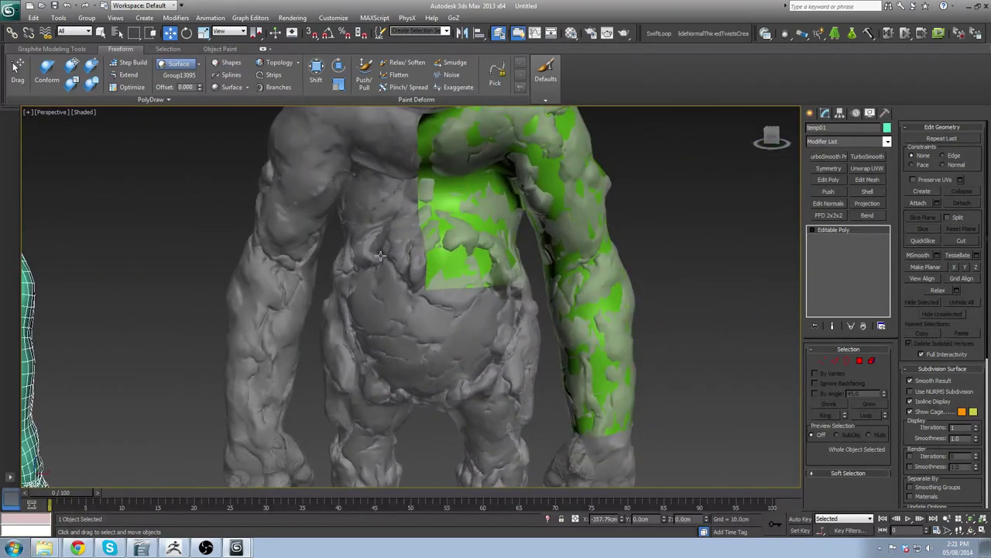
middle_click_drag(520, 247, 464, 281)
Reselect the partial green mesh on the sculpt, view it from several sides and save the scene.
left_click(401, 221)
scroll(402, 220, "down", 2)
middle_click_drag(402, 221, 426, 216, "alt")
middle_click_drag(447, 295, 436, 213, "alt")
middle_click_drag(456, 283, 578, 249, "alt")
scroll(480, 284, "down", 2)
scroll(578, 250, "down", 2)
key("ctrl+s")
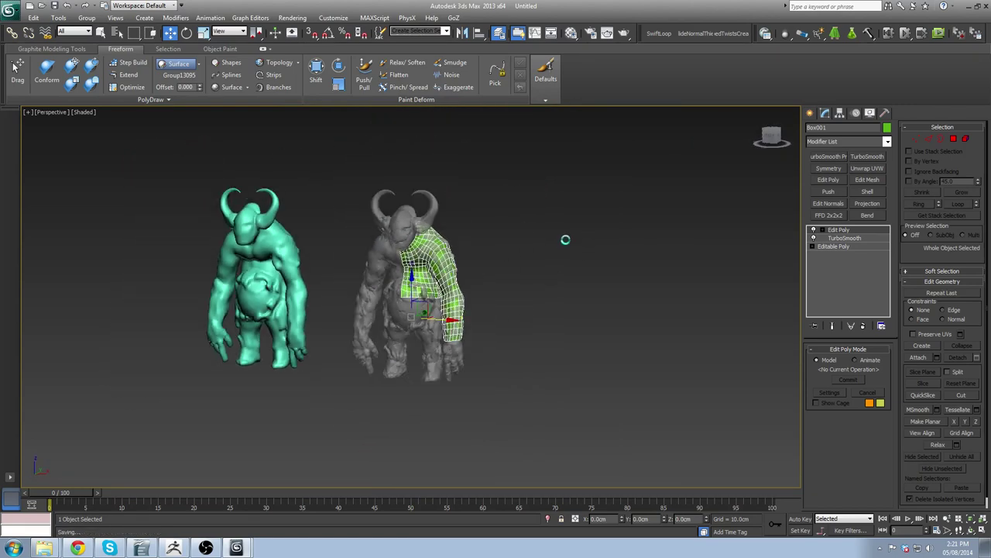
Switch to the Titan02.max scene and turn on edged faces to show the wireframe over the creature's belly.
left_click(236, 547)
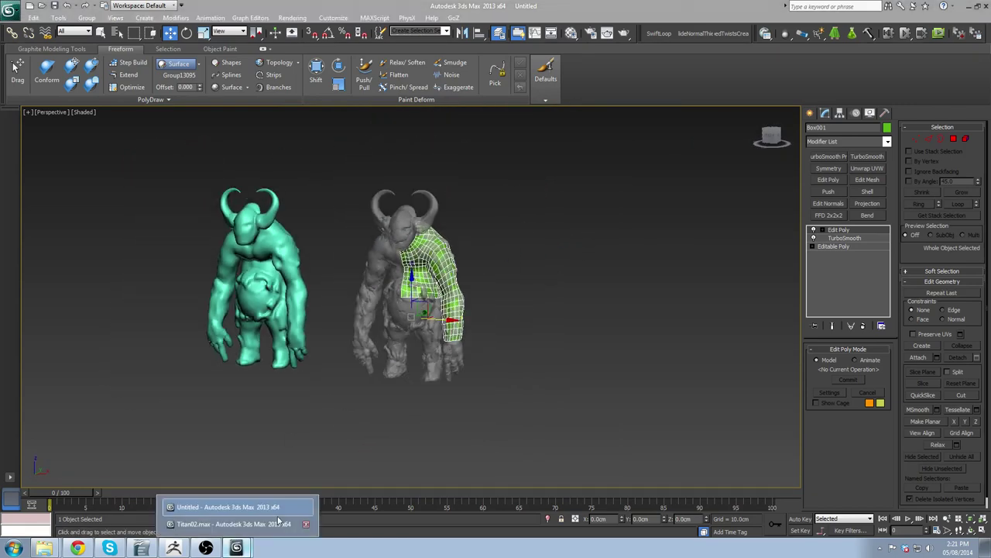
left_click(209, 521)
middle_click_drag(516, 356, 501, 369)
scroll(501, 369, "up", 4)
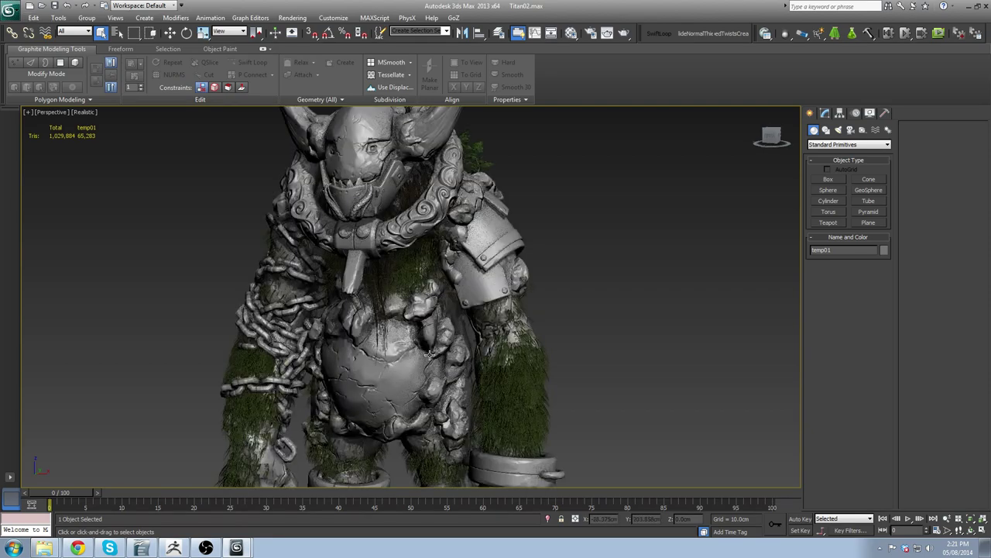
middle_click_drag(457, 401, 456, 345)
key("F4")
scroll(503, 322, "down", 3)
scroll(504, 321, "up", 6)
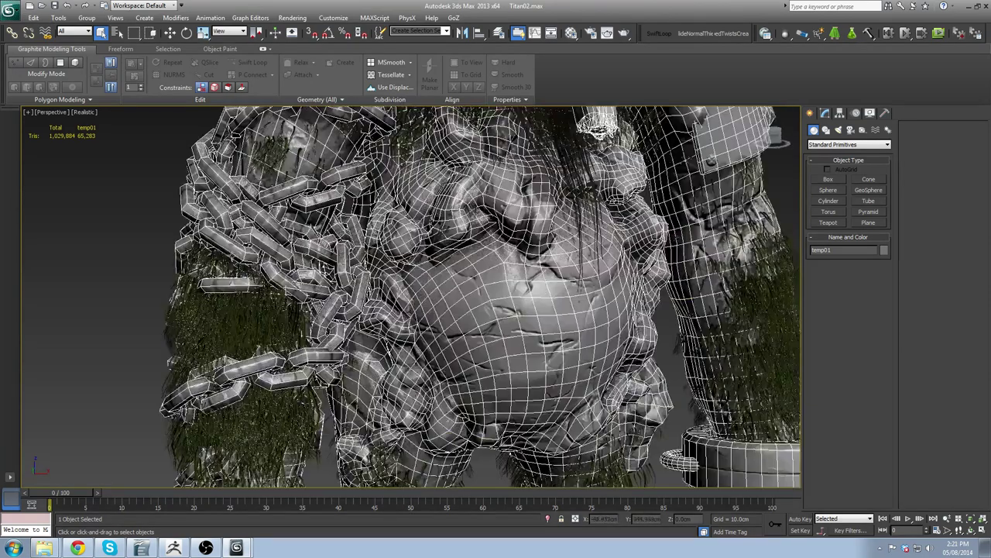
Examine the low-poly wireframe on the creature's horns, head, collar and shoulder armour.
scroll(217, 177, "down", 4)
middle_click_drag(390, 275, 285, 268, "alt")
middle_click_drag(542, 256, 568, 425, "alt")
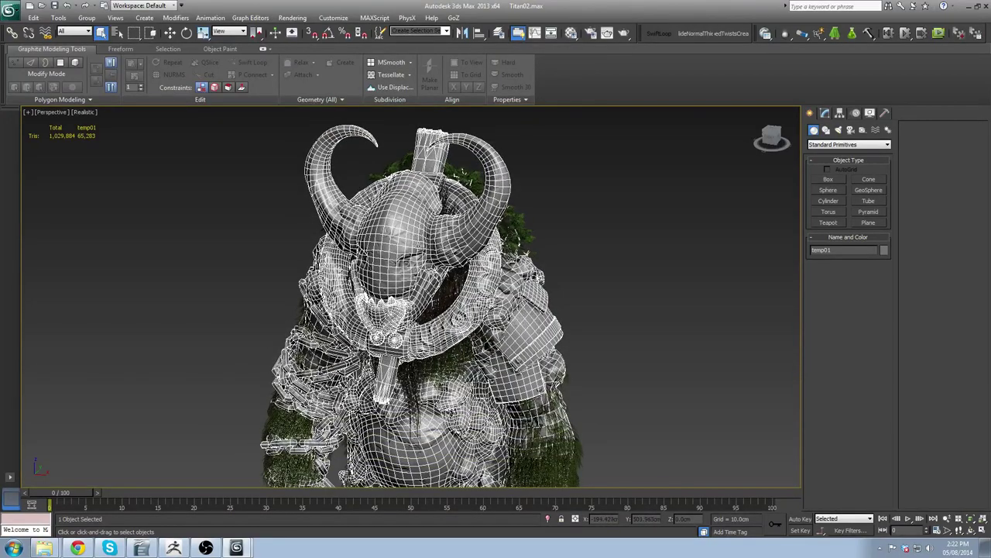
scroll(418, 283, "up", 6)
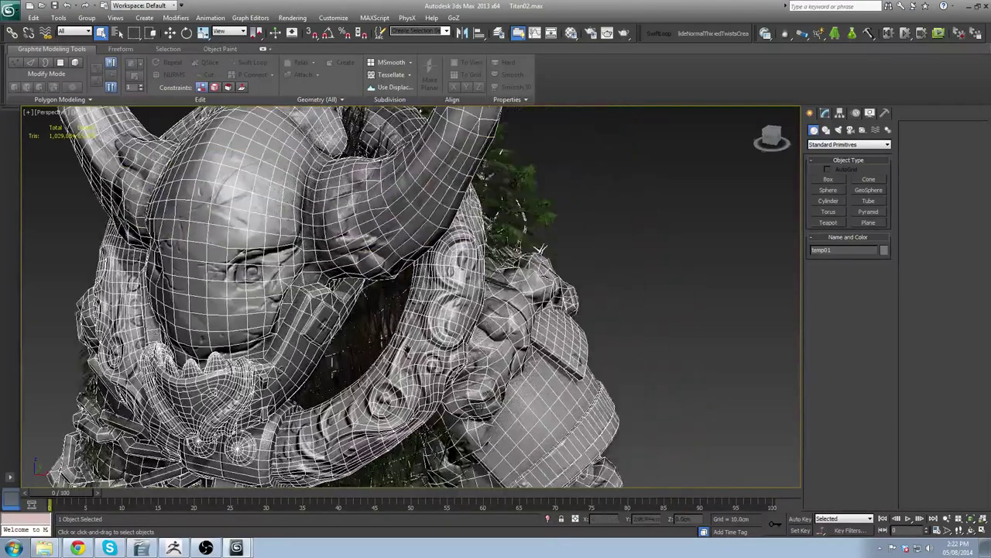
middle_click_drag(445, 326, 417, 362)
middle_click_drag(383, 404, 433, 282)
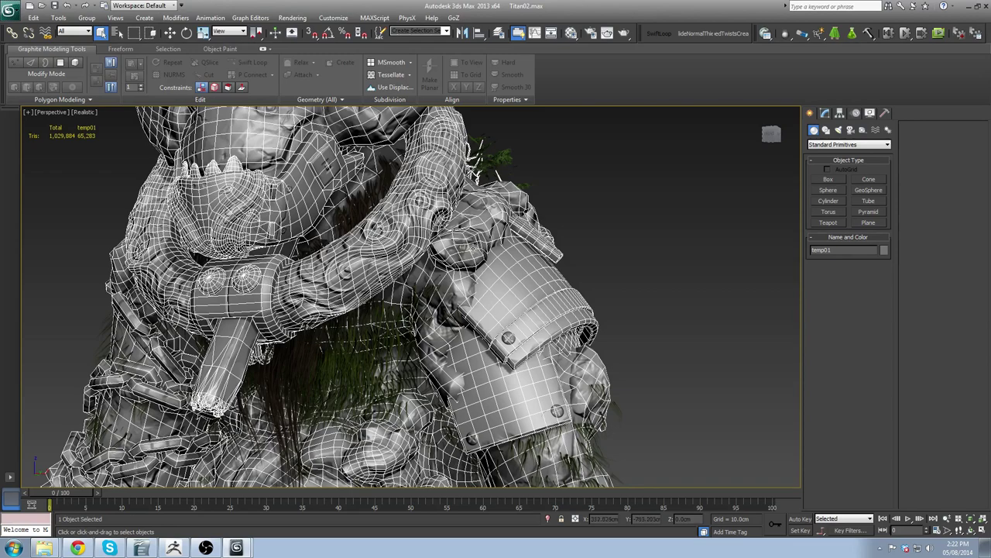
Select the grass and fur strands object and examine its geometry from behind the creature.
key("z")
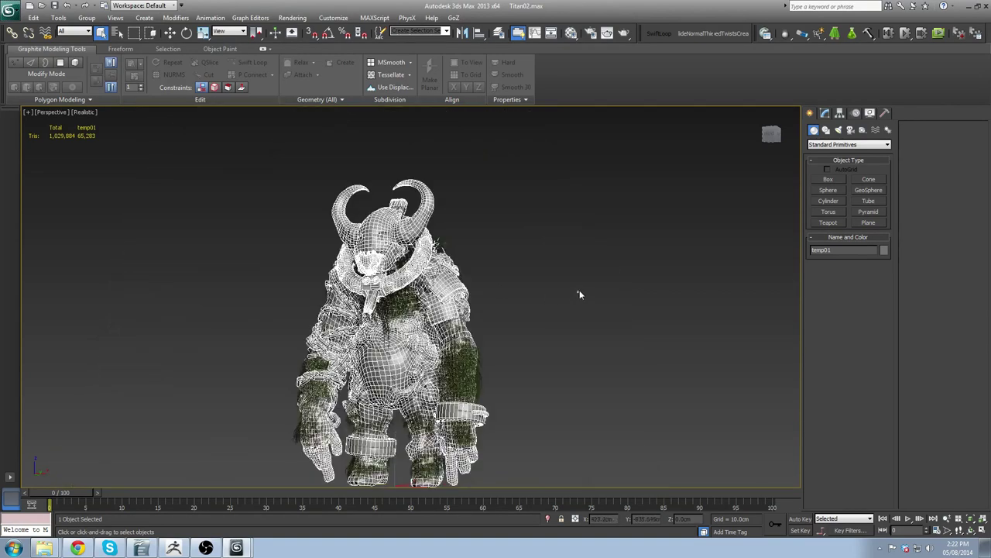
left_click(547, 381)
scroll(395, 296, "up", 3)
scroll(410, 325, "down", 8)
left_click(444, 332)
middle_click_drag(478, 381, 321, 392)
scroll(454, 364, "up", 4)
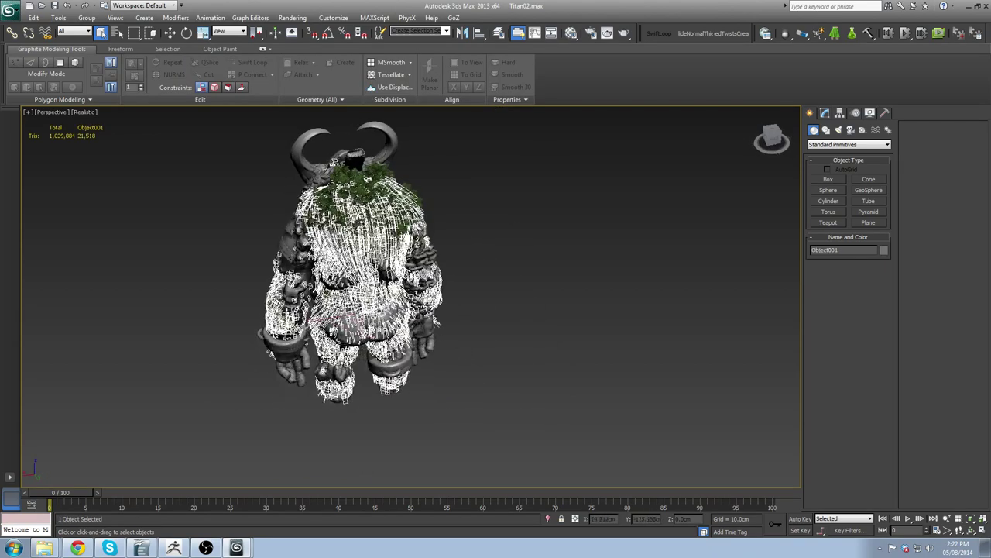
left_click(559, 330)
middle_click_drag(559, 330, 471, 343, "alt")
middle_click_drag(387, 224, 517, 308)
scroll(517, 309, "up", 4)
left_click(454, 164)
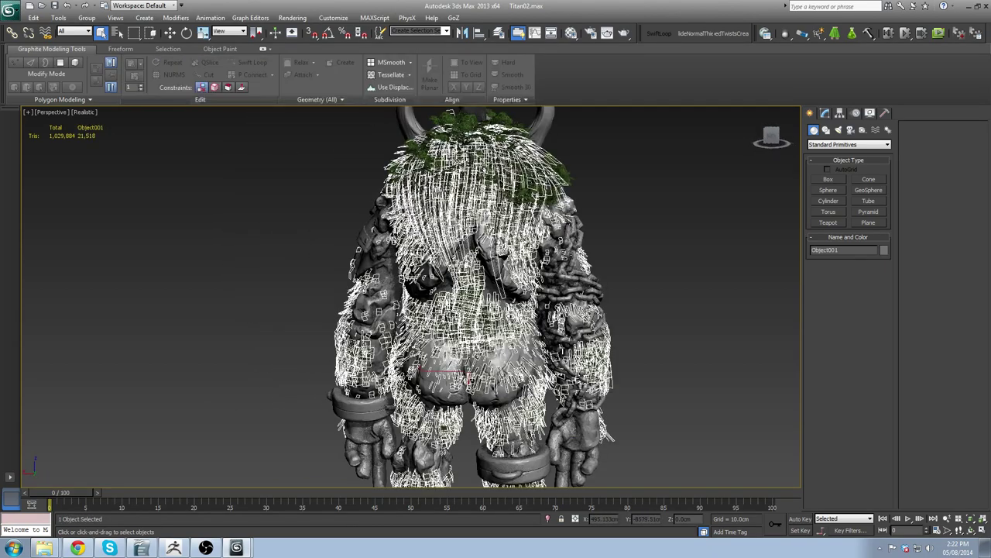
Clear the selection and examine the finished creature from the back and the front.
left_click(631, 332)
middle_click_drag(631, 333, 647, 317, "alt")
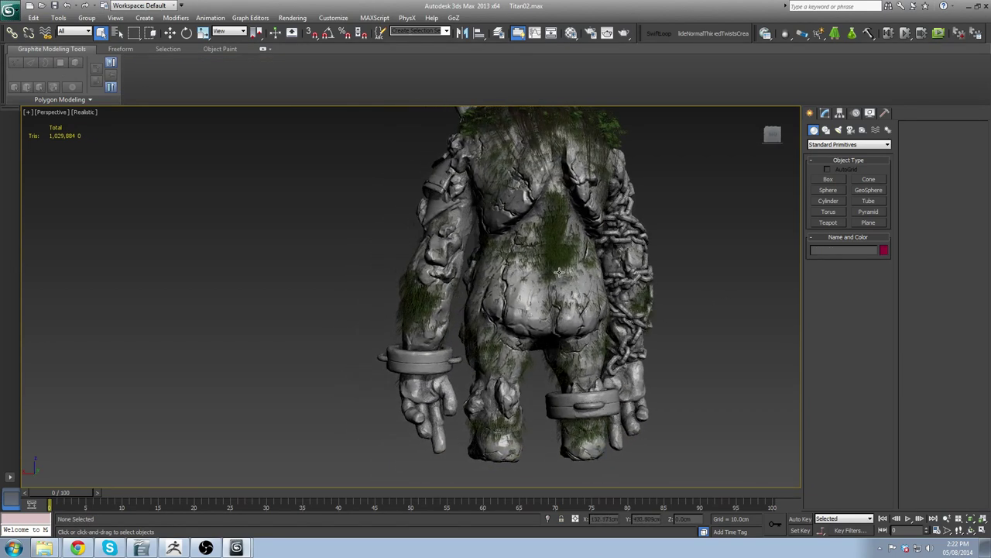
middle_click_drag(439, 270, 612, 371, "alt")
scroll(612, 370, "up", 5)
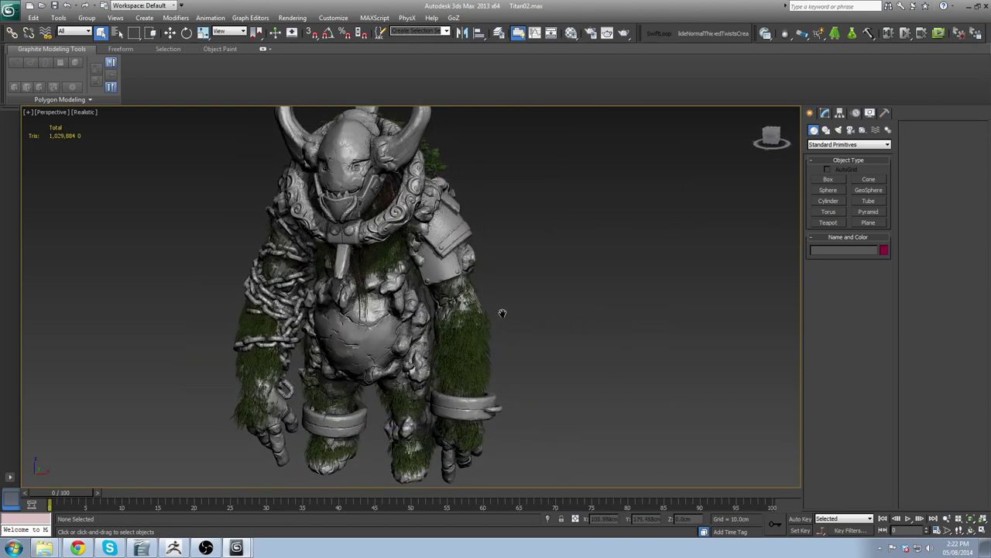
Examine the front of the creature, covering the cracked belly, rocky chest, chained arm and furry forearms.
scroll(503, 310, "down", 5)
scroll(452, 354, "up", 5)
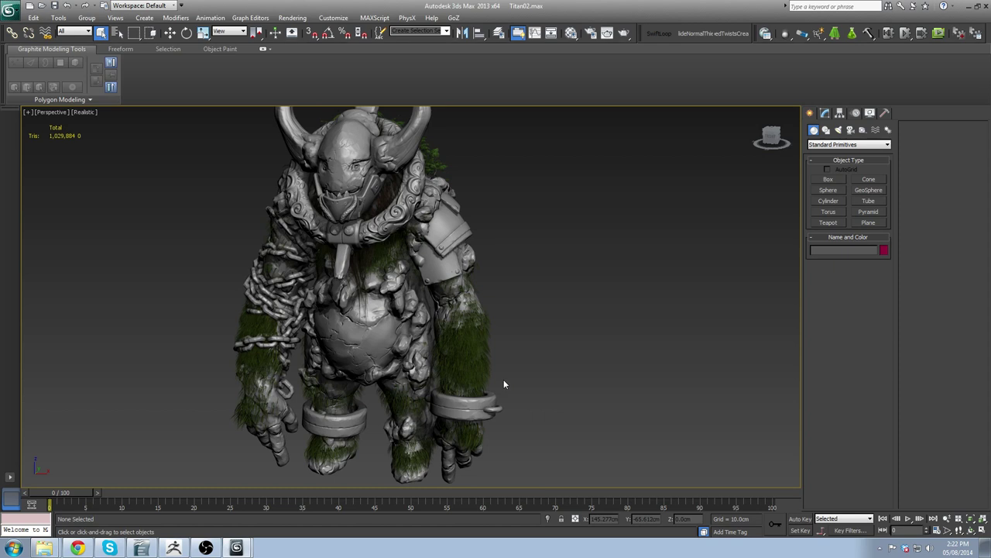
middle_click_drag(504, 382, 515, 336)
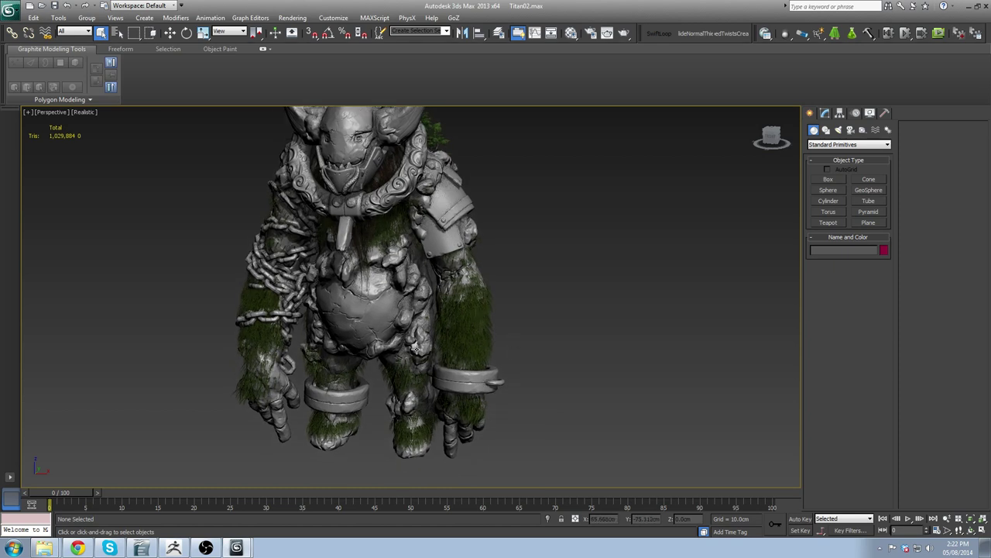
middle_click_drag(549, 376, 545, 403)
scroll(501, 380, "up", 2)
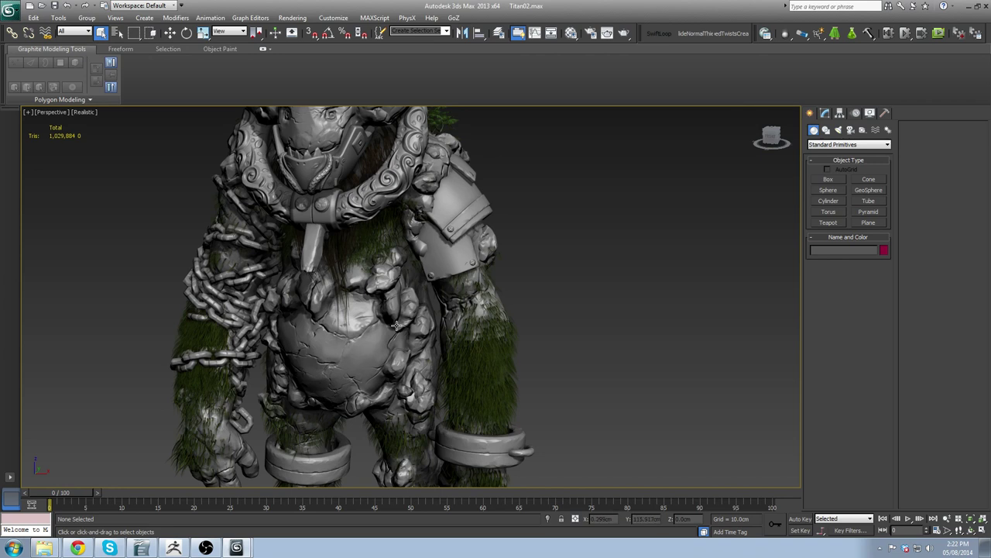
middle_click_drag(329, 371, 359, 328)
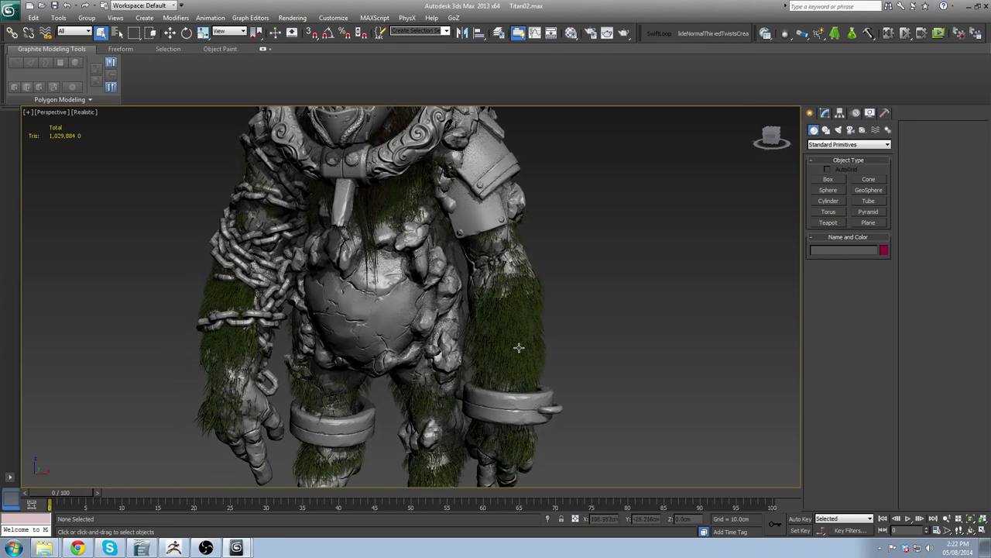
scroll(423, 325, "down", 3)
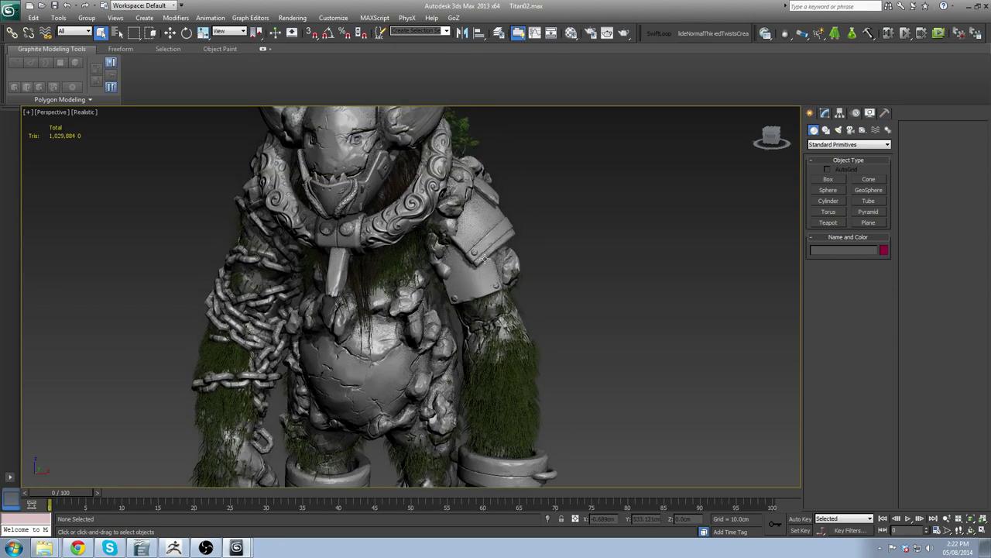
Examine the creature's moss and grass strands from the back and side, including the lower back, legs and cuffs.
middle_click_drag(422, 325, 454, 281, "alt")
middle_click_drag(318, 281, 404, 264, "alt")
scroll(405, 264, "up", 5)
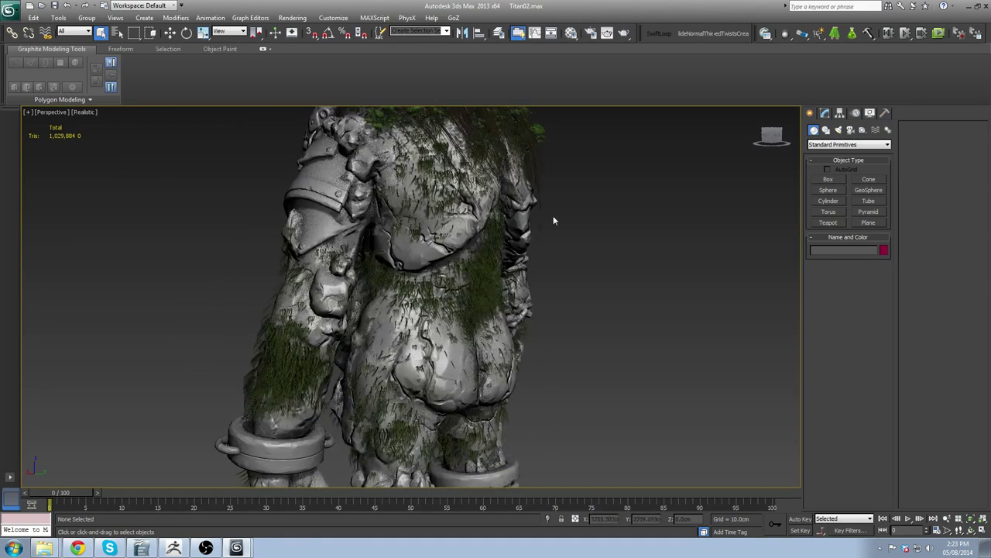
middle_click_drag(583, 230, 415, 153, "alt")
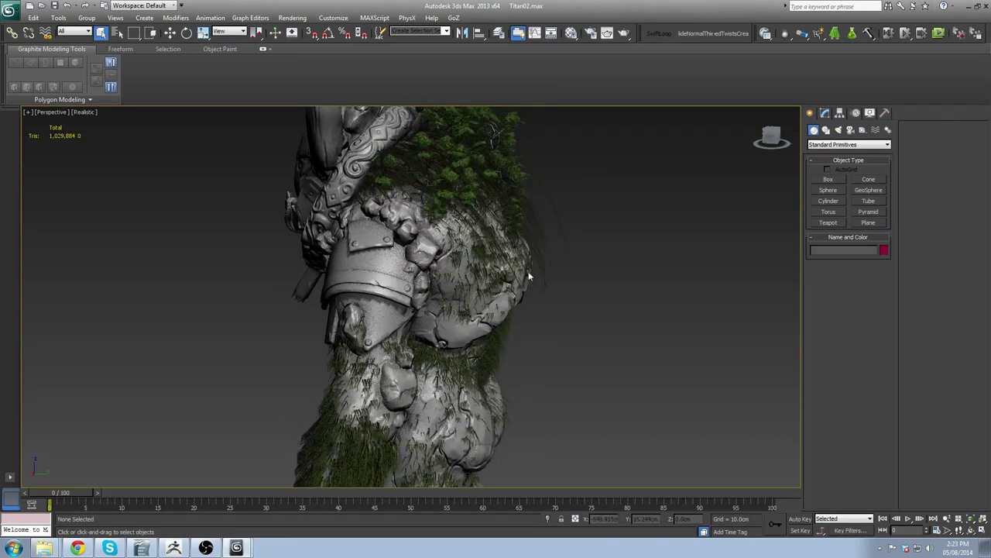
middle_click_drag(498, 349, 498, 316)
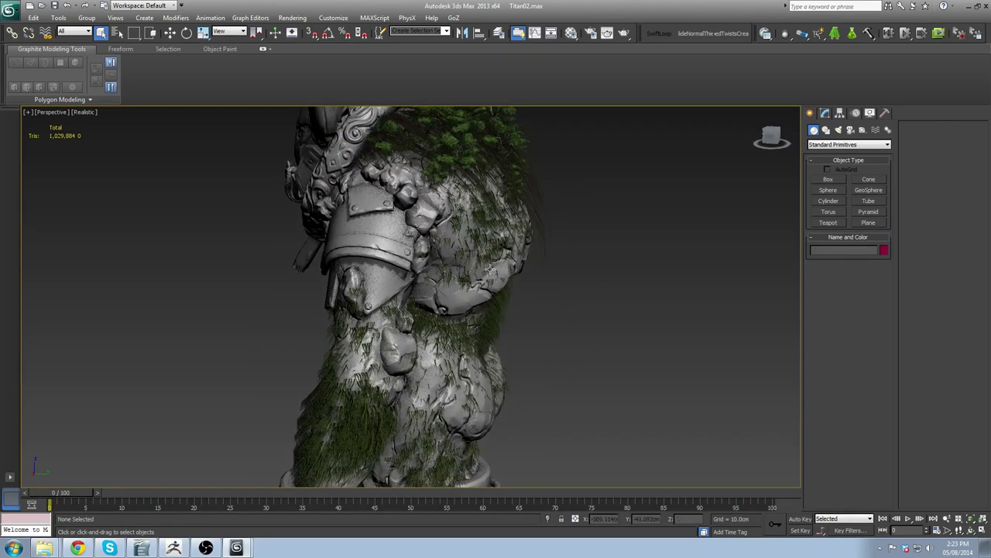
middle_click_drag(490, 269, 489, 184)
middle_click_drag(556, 264, 488, 285, "alt")
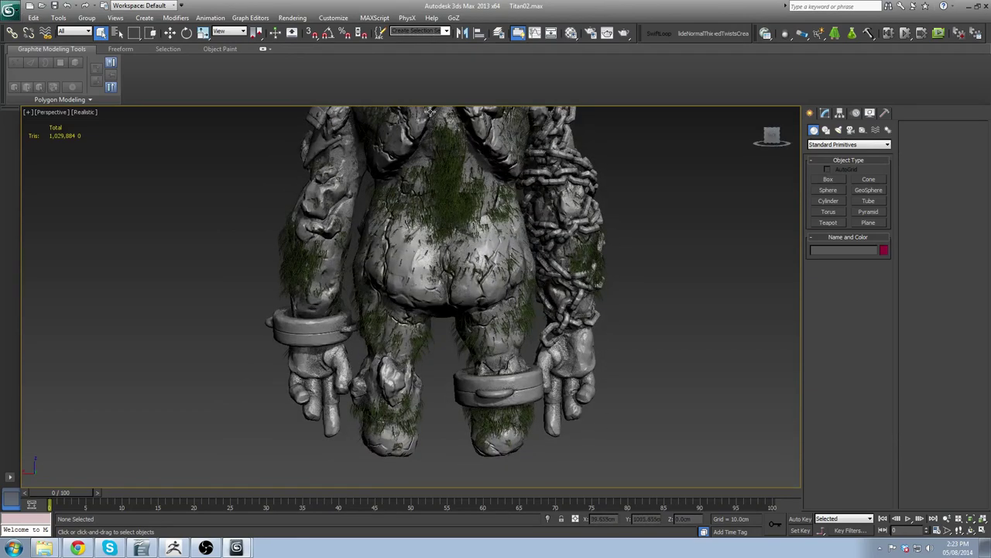
middle_click_drag(467, 152, 464, 201)
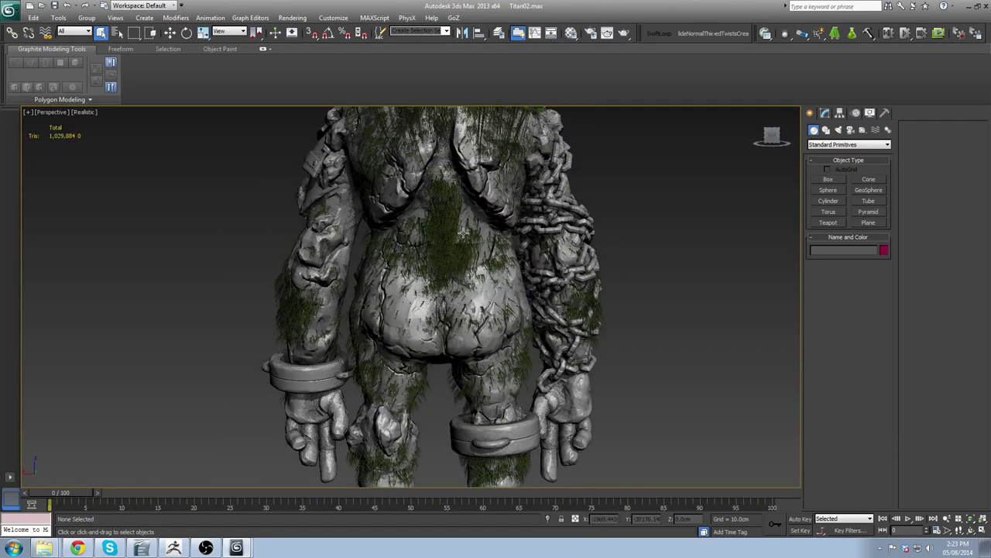
middle_click_drag(496, 314, 425, 316)
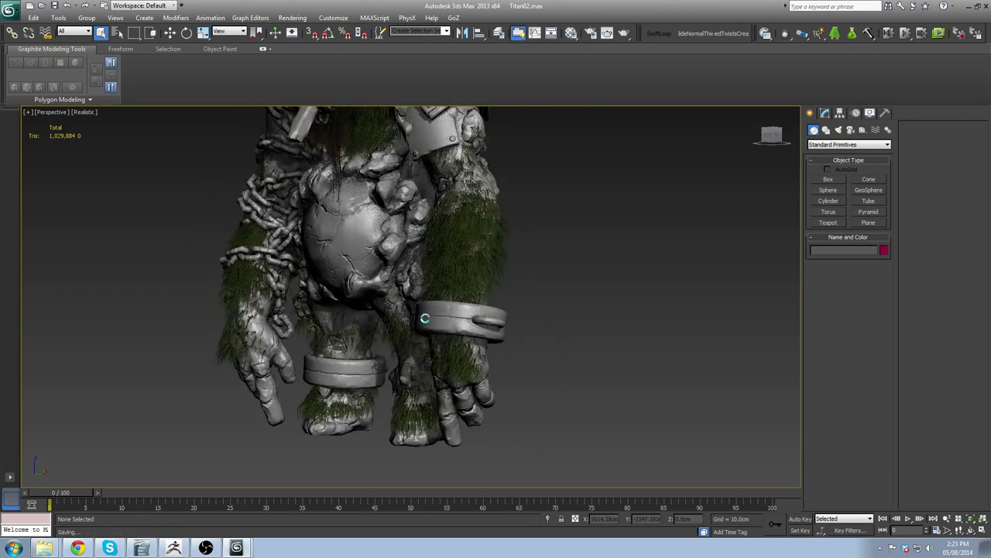
middle_click_drag(444, 272, 329, 313, "alt")
scroll(328, 313, "up", 2)
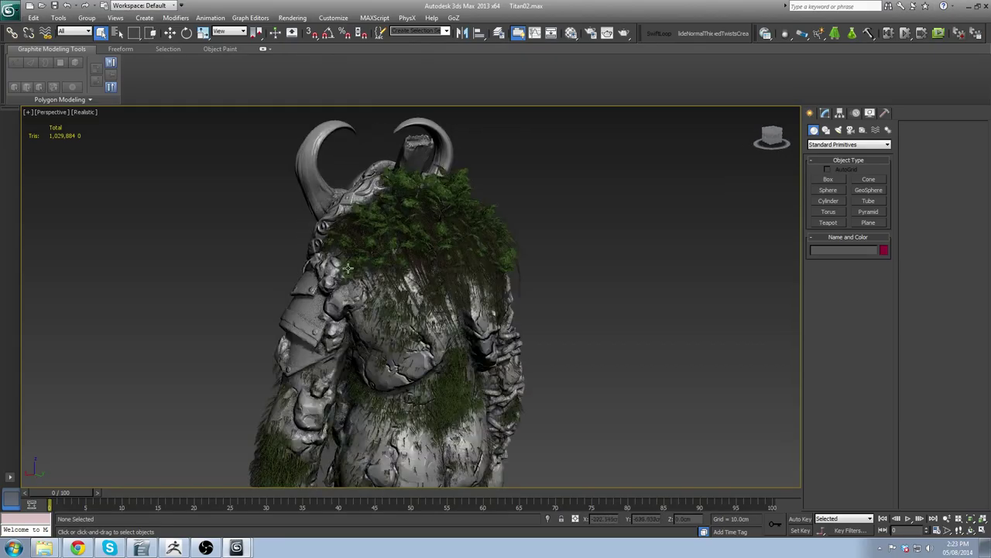
Select a strand of the foliage on the upper back and inspect the leaves and hanging roots up close.
middle_click_drag(333, 270, 436, 356, "alt")
scroll(436, 355, "up", 2)
scroll(436, 356, "up", 3)
left_click(547, 189)
middle_click_drag(547, 188, 447, 283, "alt")
key("F4")
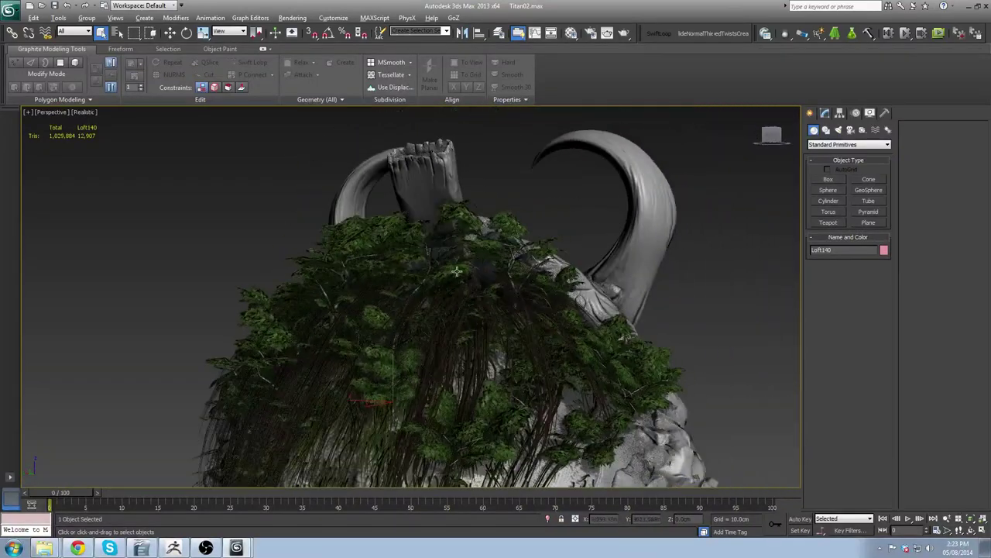
middle_click_drag(293, 276, 415, 227, "alt")
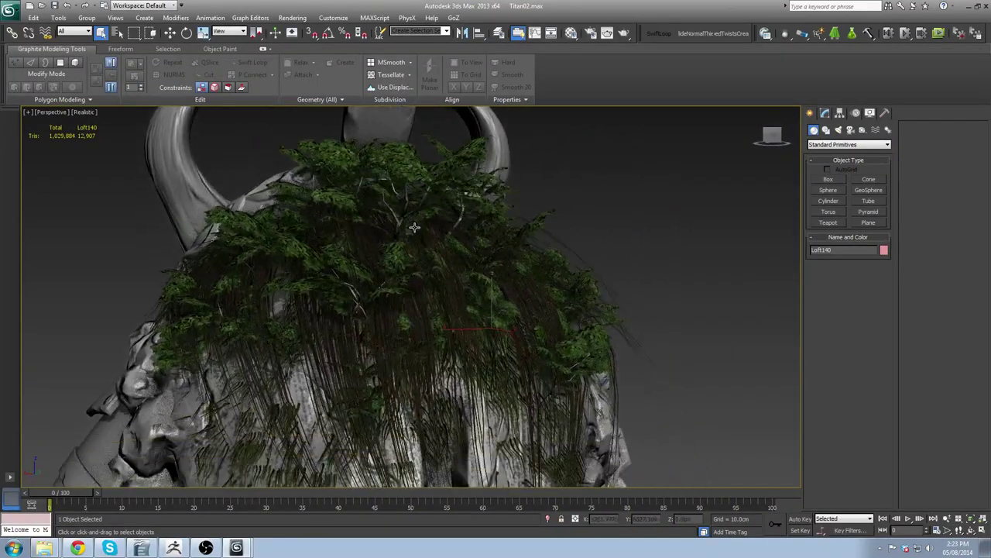
scroll(403, 325, "down", 3)
middle_click_drag(403, 325, 400, 331, "alt")
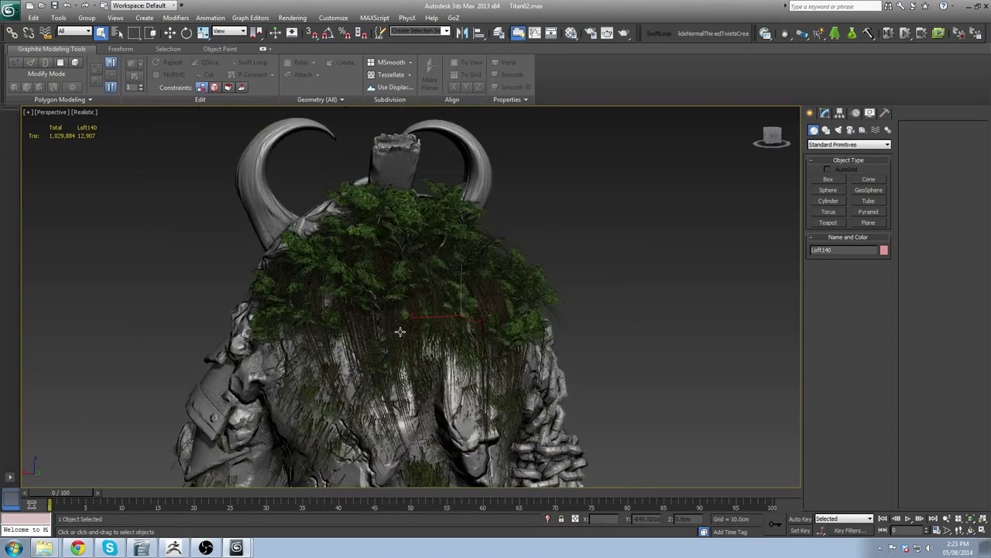
Bring up the Object Paint tools and examine the foliage scattered over the creature's upper back.
left_click(220, 49)
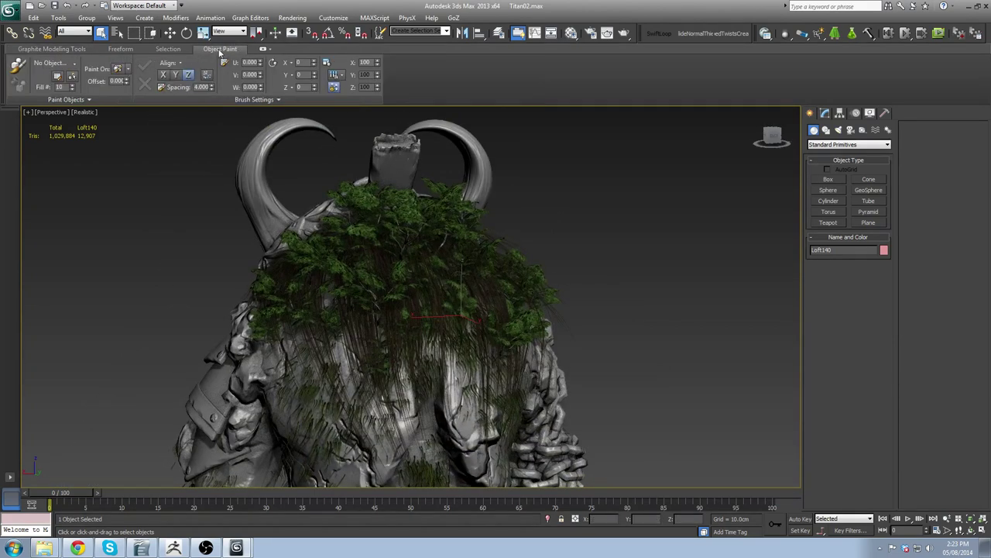
middle_click_drag(443, 316, 457, 282)
middle_click_drag(456, 282, 473, 295, "alt")
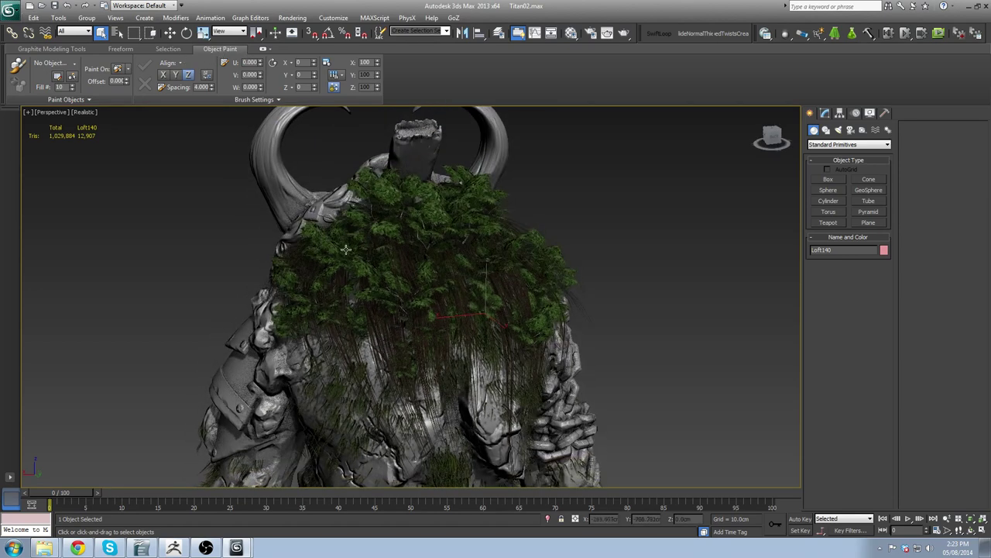
middle_click_drag(363, 345, 378, 327)
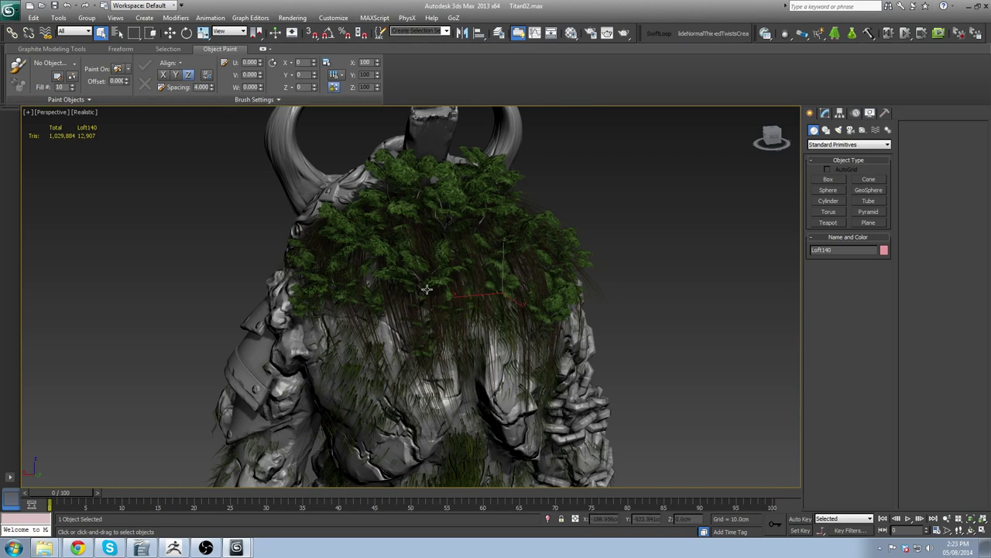
scroll(427, 288, "down", 8)
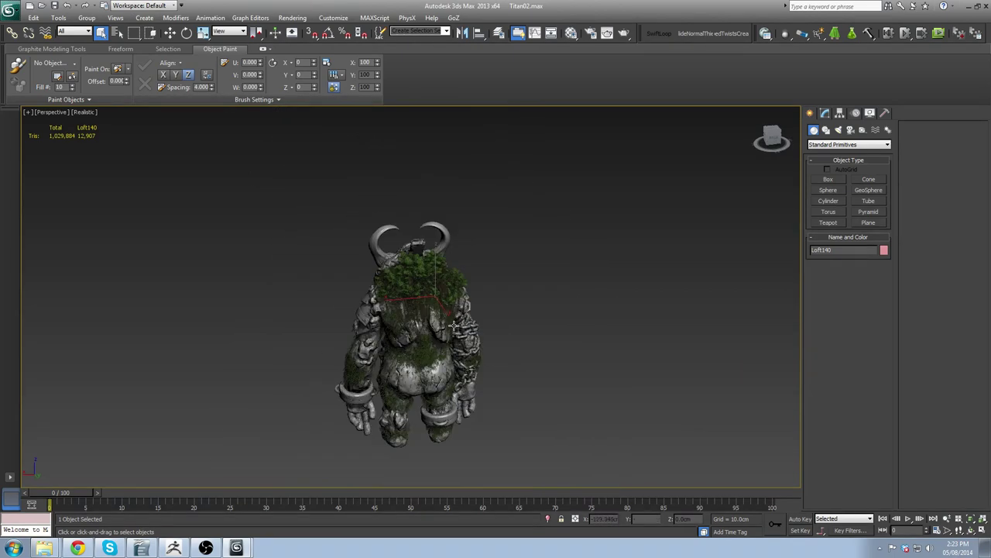
Examine the whole creature while turning from its back to a full front view.
scroll(313, 296, "up", 5)
scroll(368, 284, "down", 5)
scroll(469, 296, "up", 4)
middle_click_drag(293, 335, 448, 294, "alt")
middle_click_drag(419, 337, 460, 259)
scroll(452, 279, "down", 4)
middle_click_drag(333, 294, 452, 256, "alt")
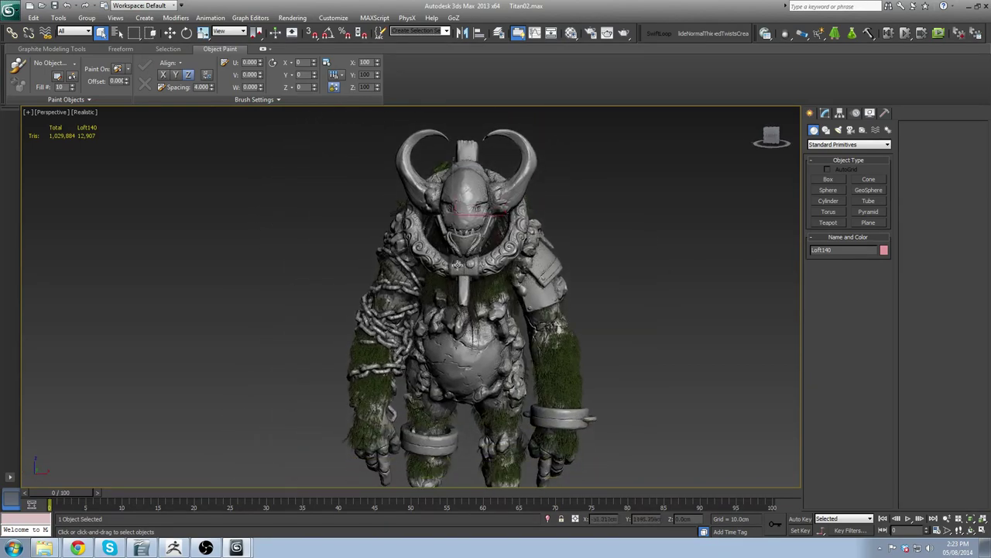
middle_click_drag(533, 303, 464, 316, "alt")
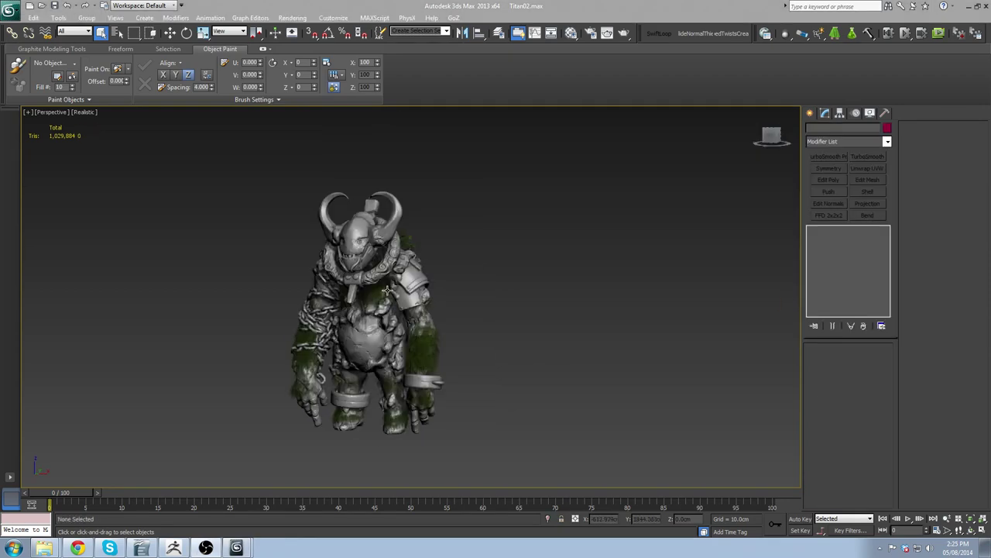
middle_click_drag(792, 290, 430, 383, "alt")
scroll(514, 335, "up", 4)
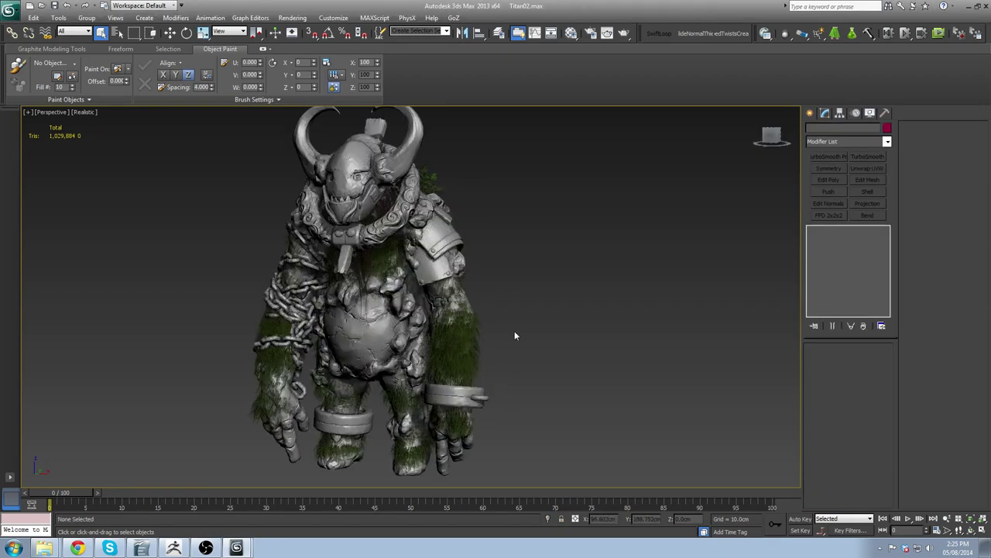
scroll(514, 335, "down", 3)
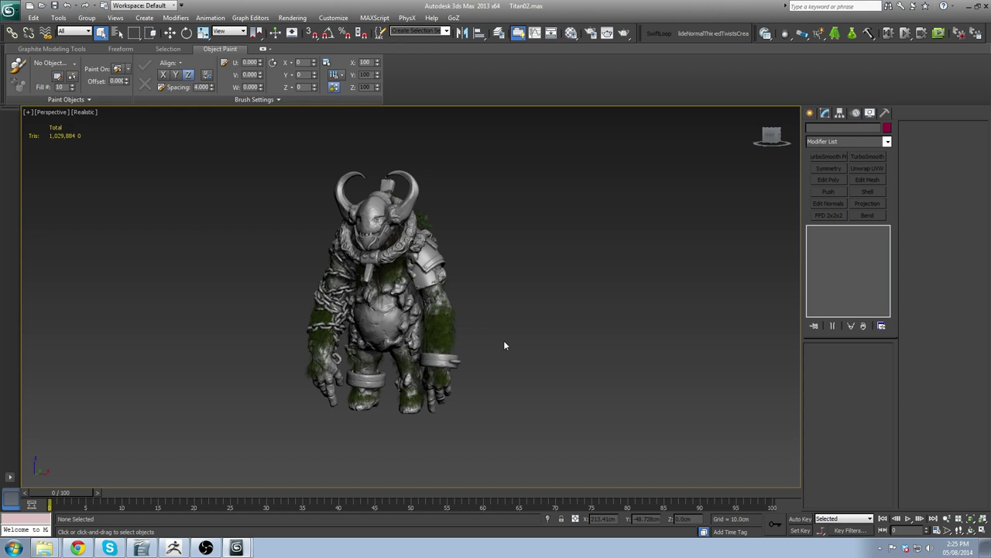
Select all the creature's objects, apply an Unwrap UVW modifier and open the UV editor.
middle_click_drag(556, 318, 563, 349)
left_click_drag(226, 176, 611, 464)
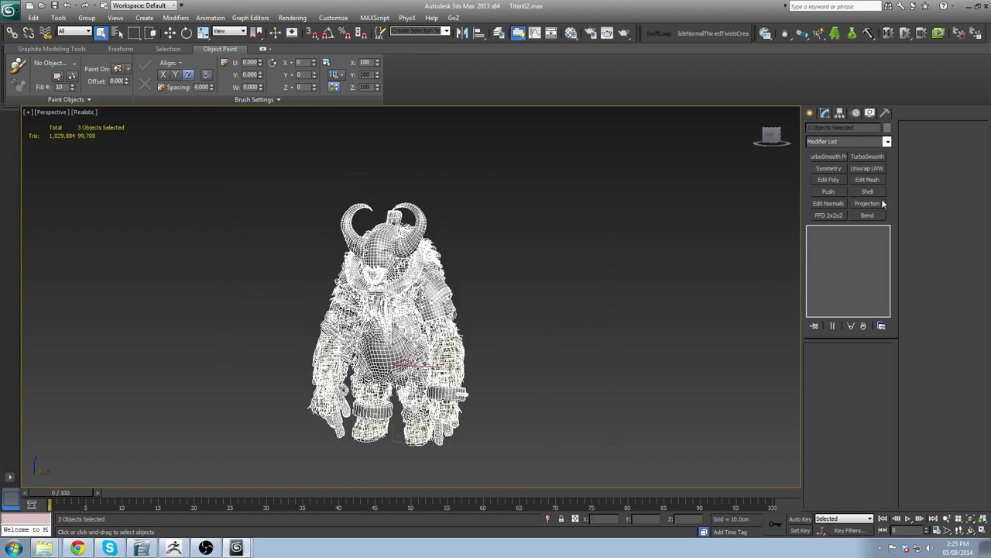
left_click(867, 168)
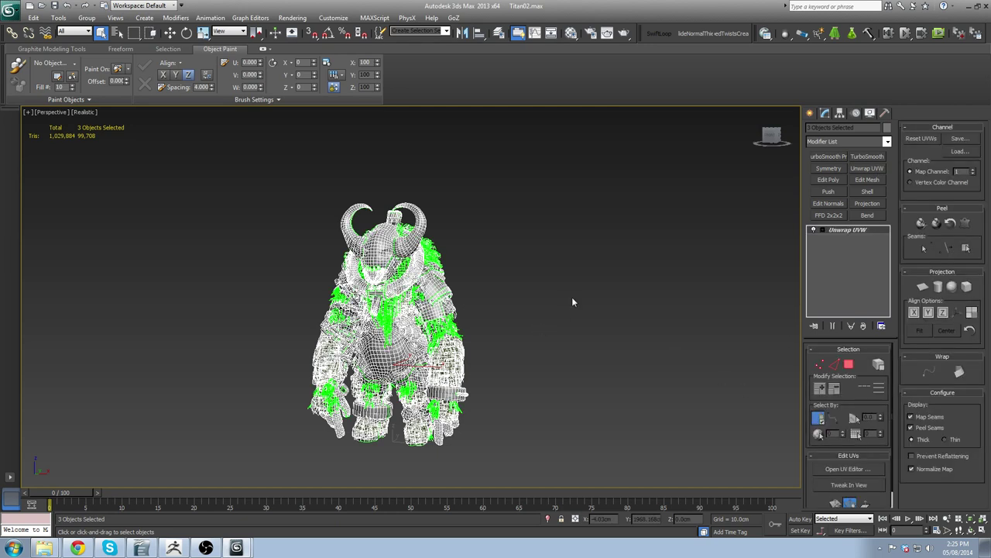
left_click(848, 469)
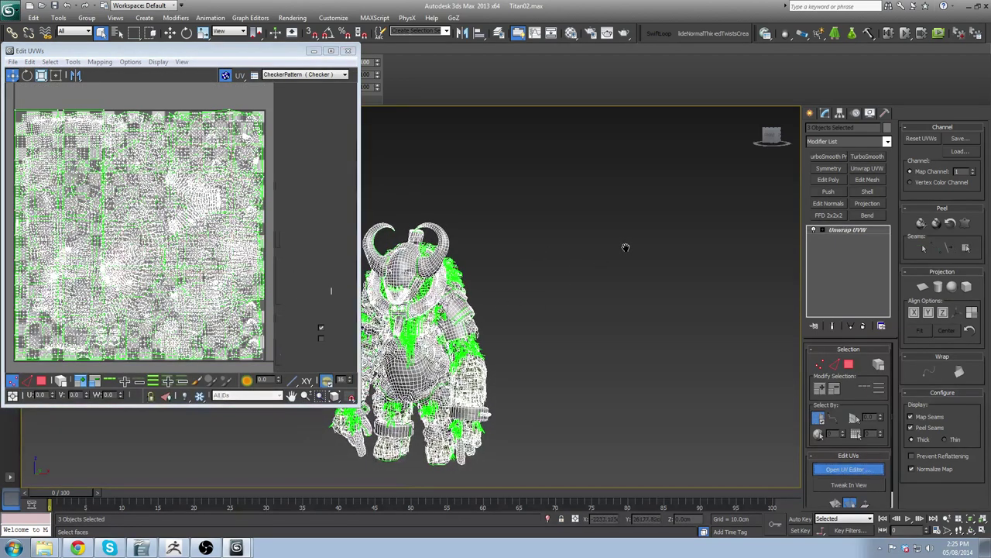
Display the UV layouts by material ID for the Legs, Torso, Arms and JawShoulder in turn.
left_click(268, 397)
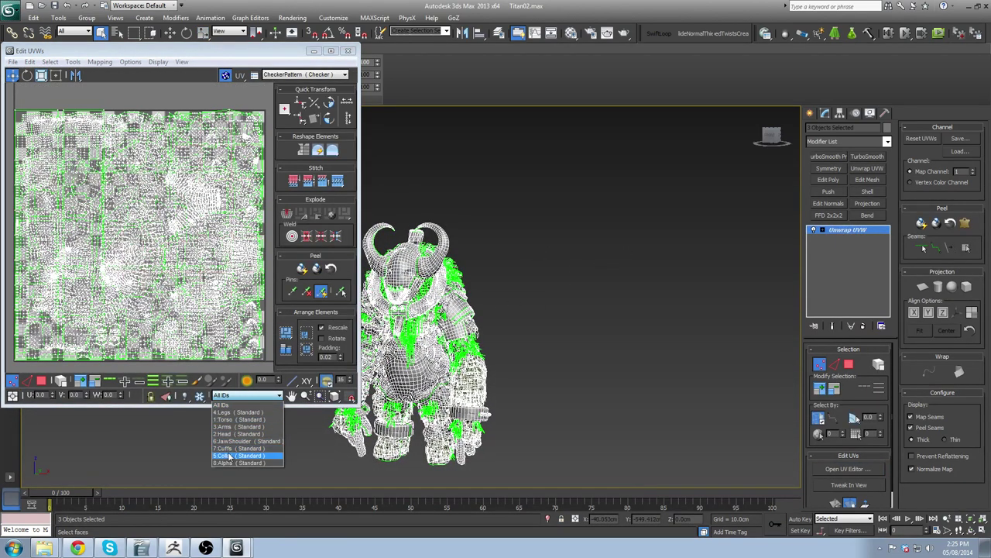
left_click(240, 412)
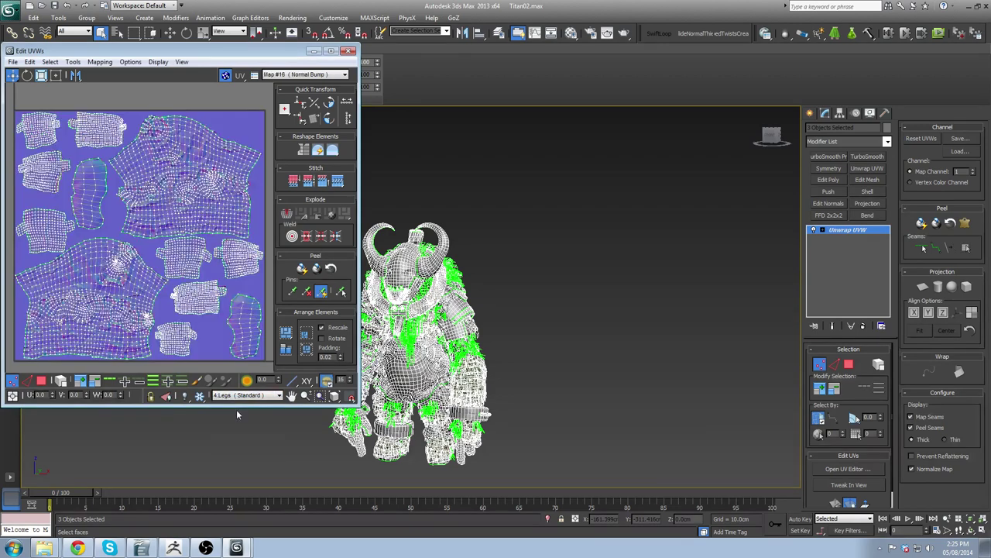
left_click(241, 396)
left_click(239, 415)
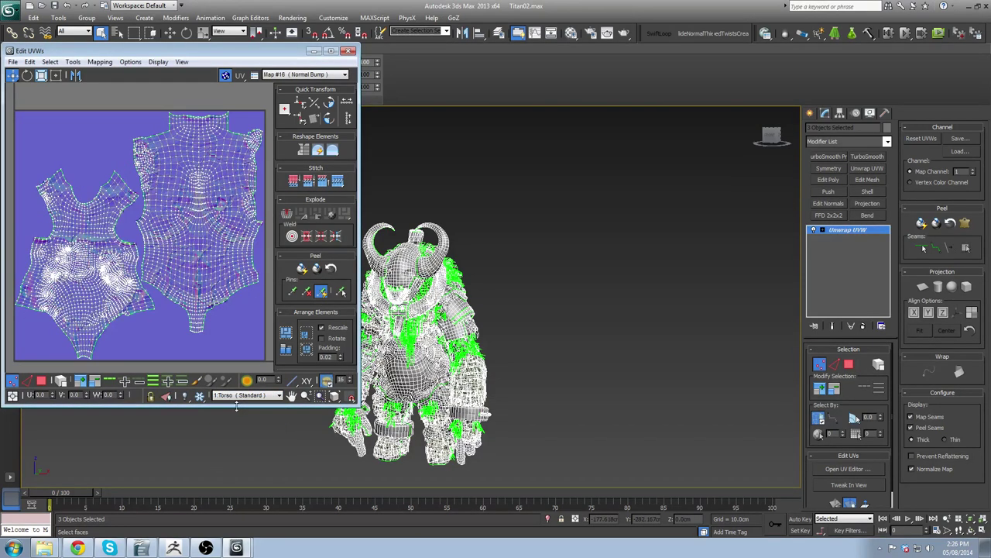
left_click(239, 396)
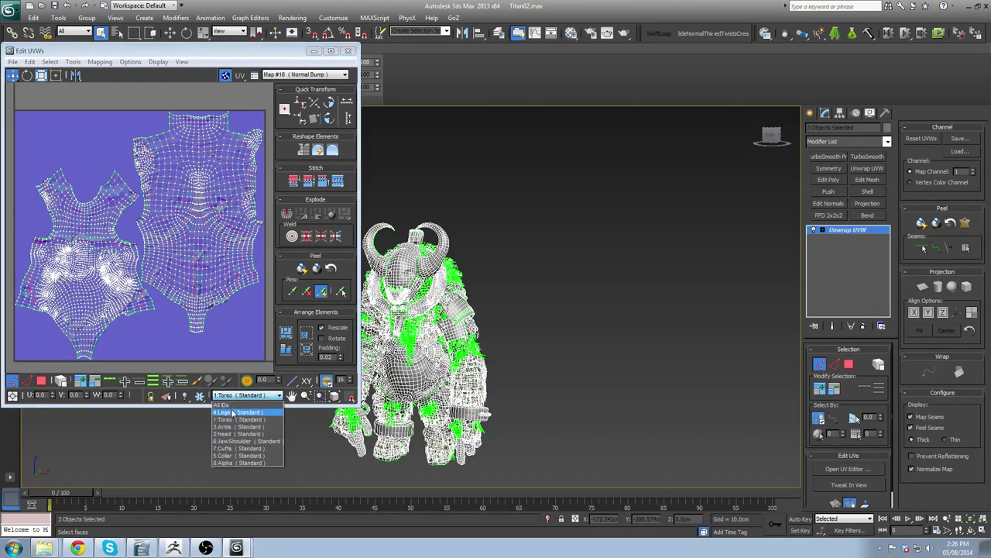
left_click(233, 427)
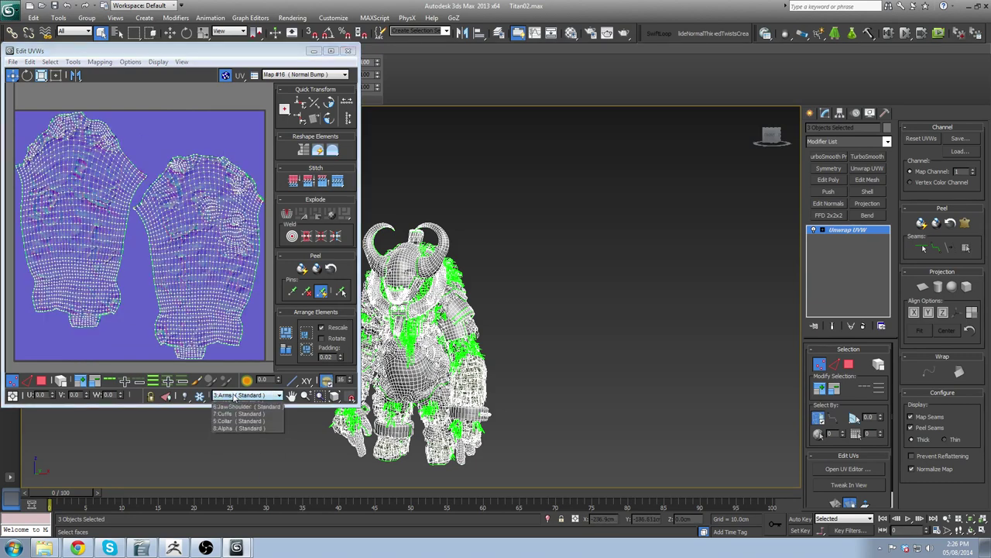
left_click(240, 396)
left_click(229, 442)
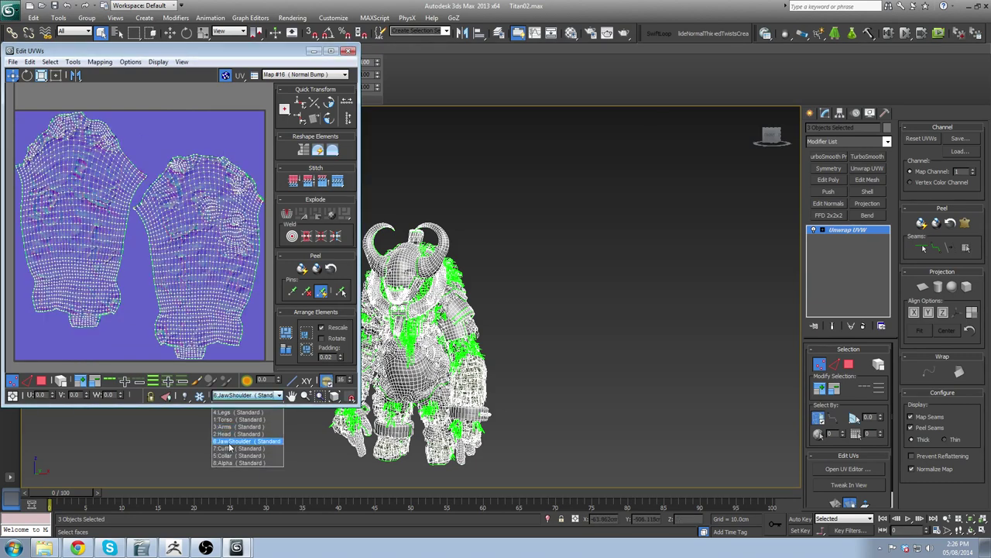
left_click(237, 397)
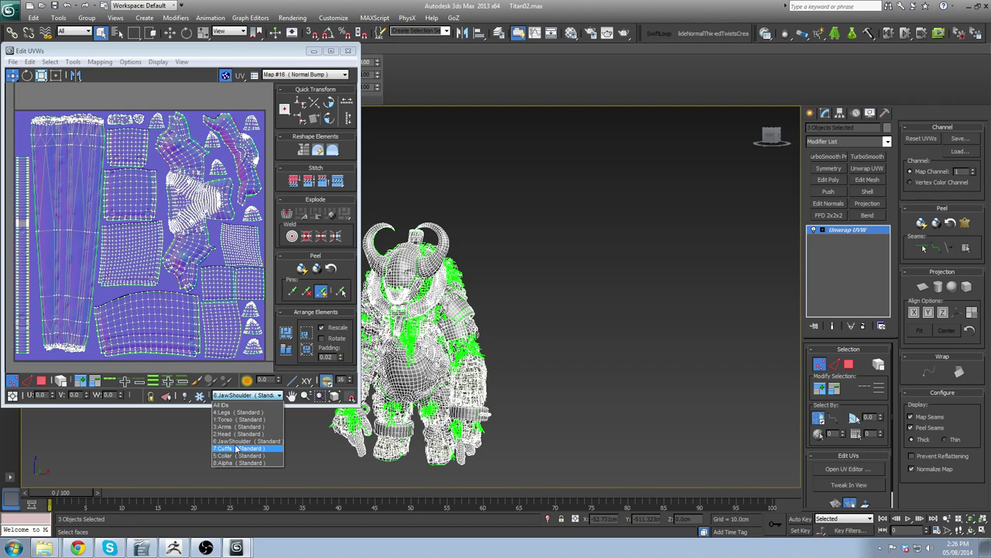
Close the UV editor and remove the Unwrap UVW modifier from the creature's objects.
left_click(347, 51)
left_click(863, 325)
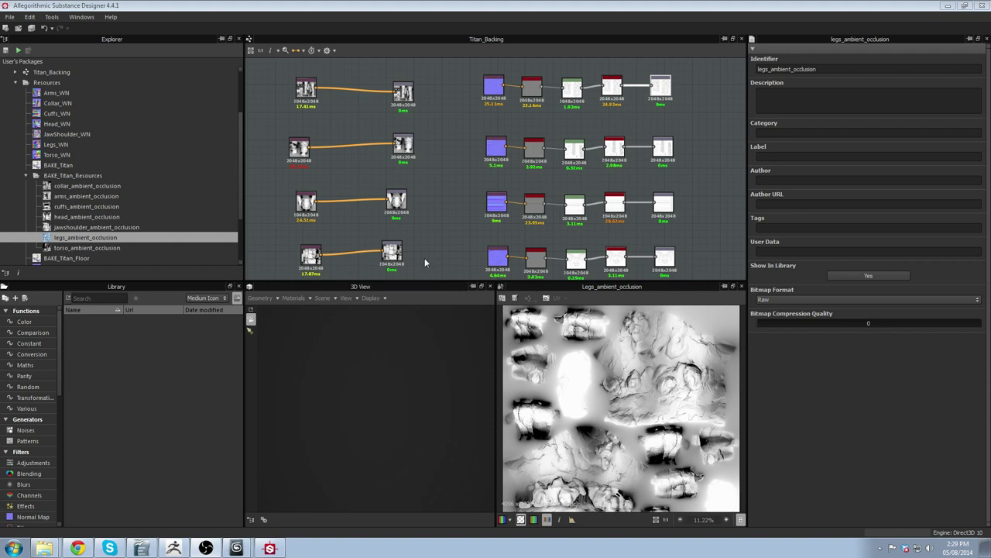
Examine the ambient occlusion and curvature node rows of the Titan_Backing graph, plus the package's resource list.
scroll(436, 239, "down", 2)
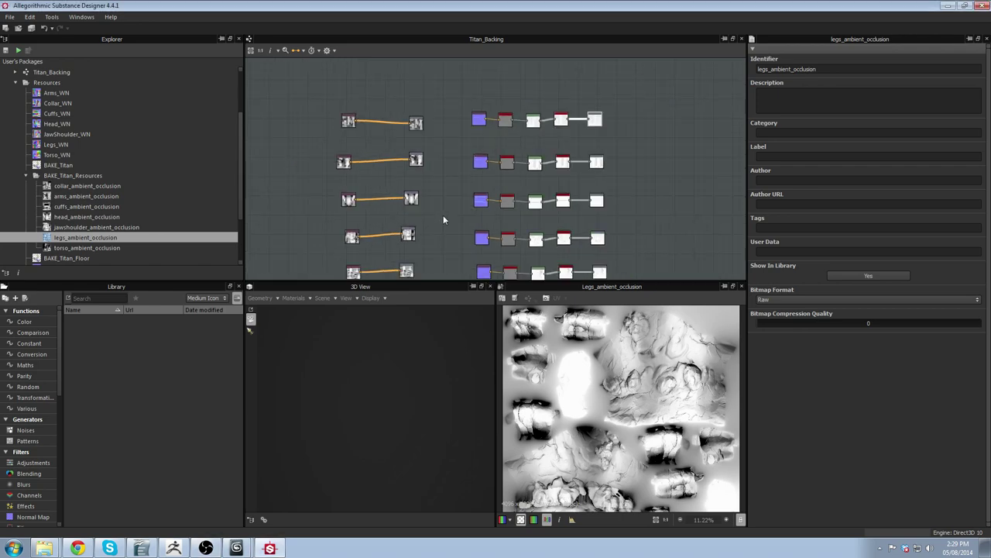
scroll(444, 216, "up", 1)
mouse_move(444, 216)
middle_mouse_down()
mouse_move(501, 201)
mouse_move(405, 207)
mouse_move(432, 208)
middle_mouse_up()
scroll(404, 208, "up", 2)
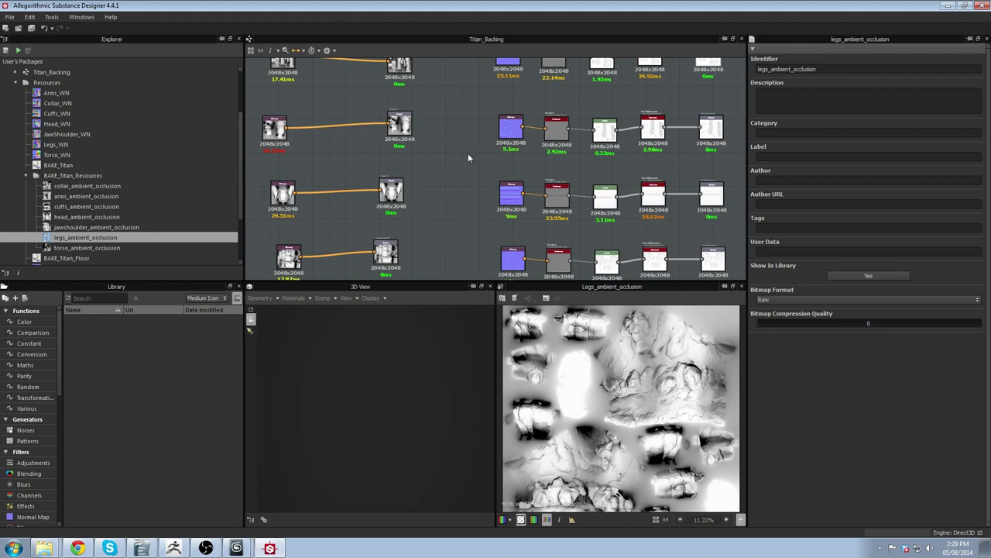
middle_click_drag(468, 152, 461, 239)
scroll(461, 239, "down", 2)
middle_click_drag(584, 263, 596, 226)
scroll(604, 379, "up", 2)
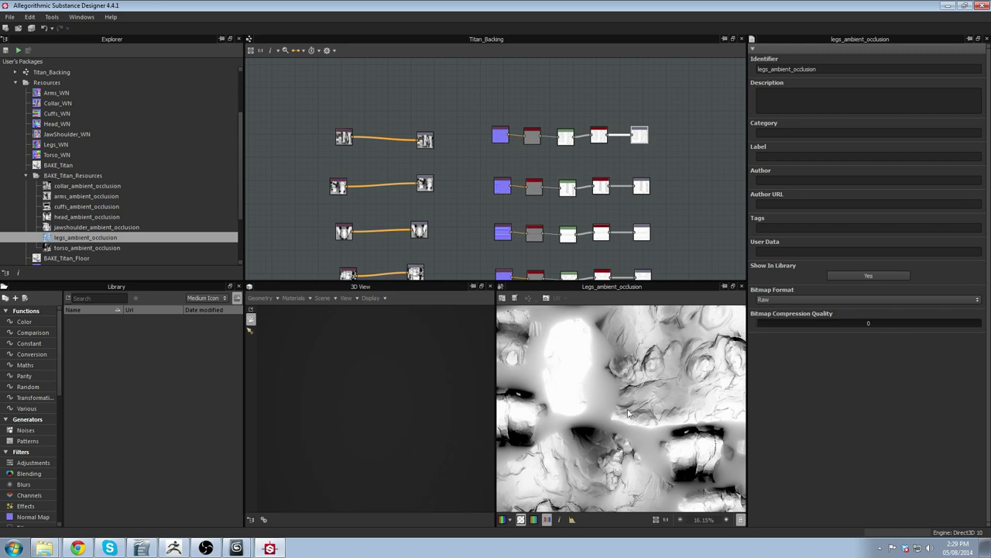
middle_click_drag(464, 204, 427, 172)
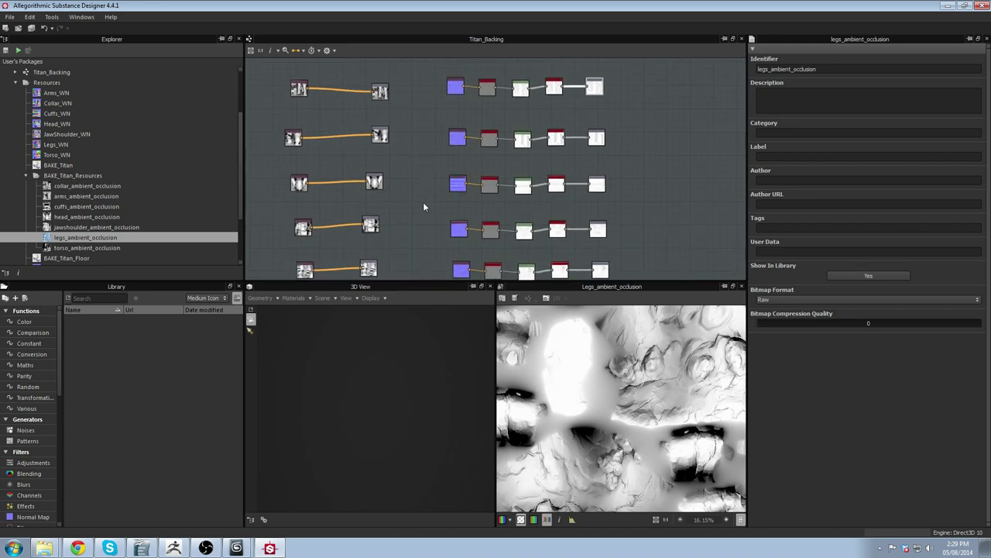
middle_click_drag(420, 211, 489, 205)
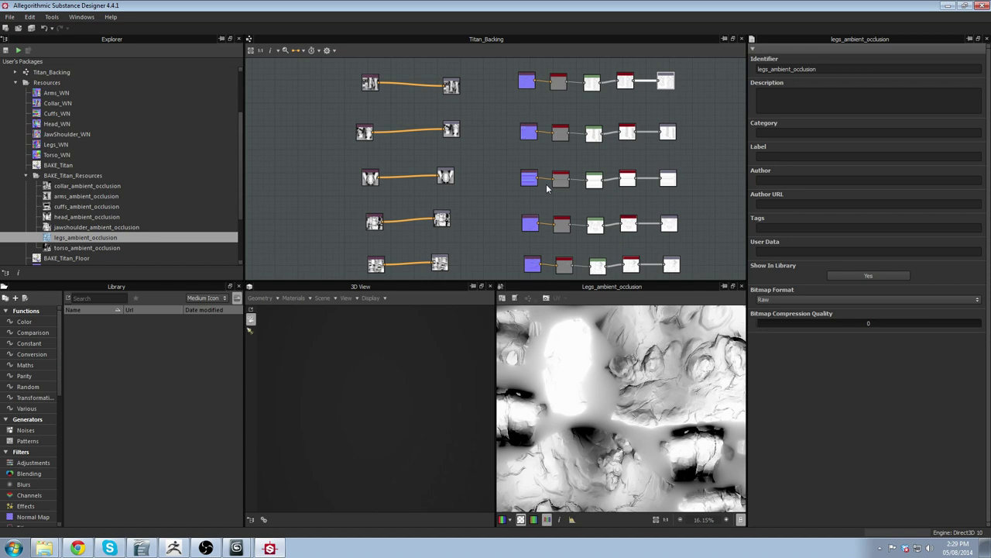
middle_click_drag(477, 194, 466, 226)
scroll(466, 225, "up", 1)
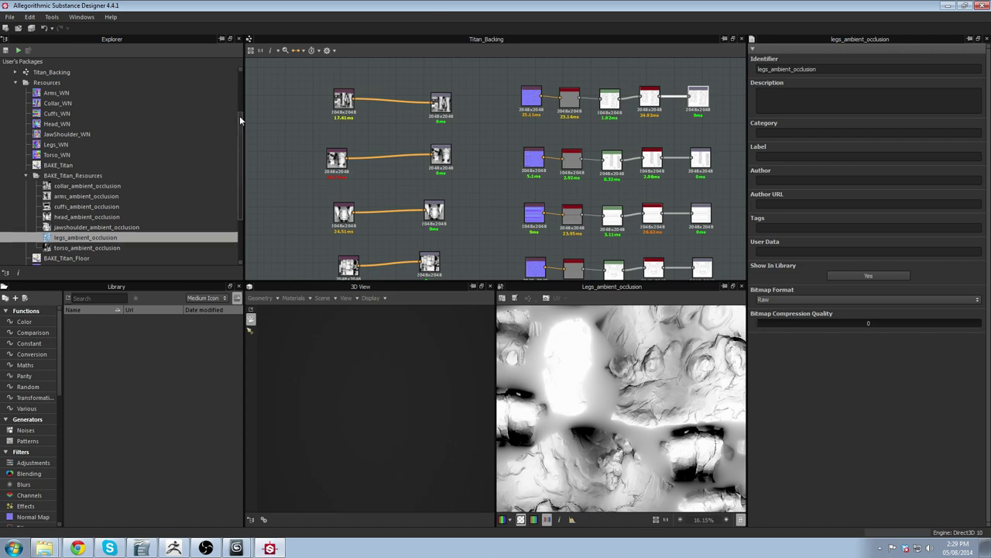
left_click_drag(240, 116, 243, 100)
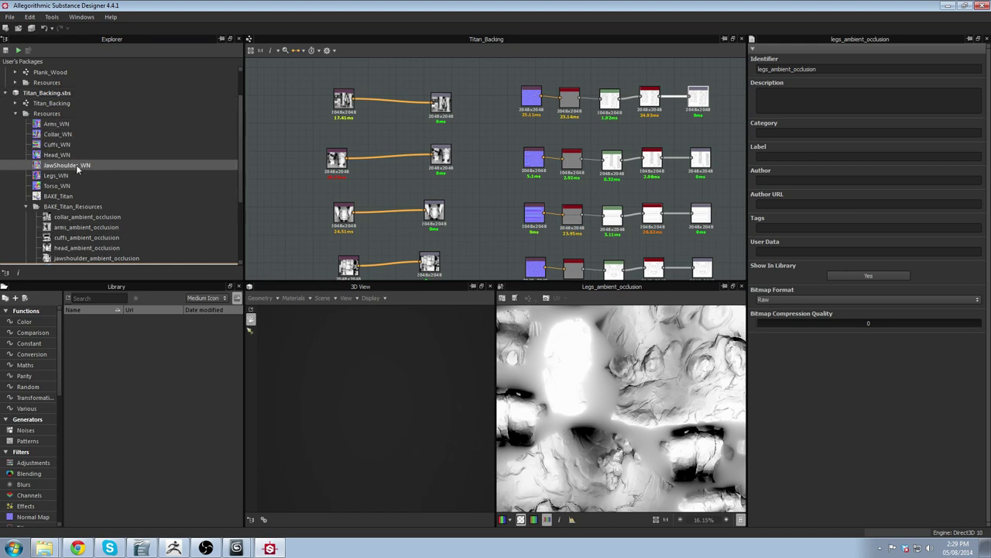
Align the arms ambient occlusion bitmap node horizontally with its output node in the graph's first row.
scroll(422, 213, "down", 2)
middle_click_drag(447, 163, 452, 219)
scroll(450, 206, "up", 2)
scroll(360, 172, "up", 2)
middle_click_drag(368, 170, 423, 190)
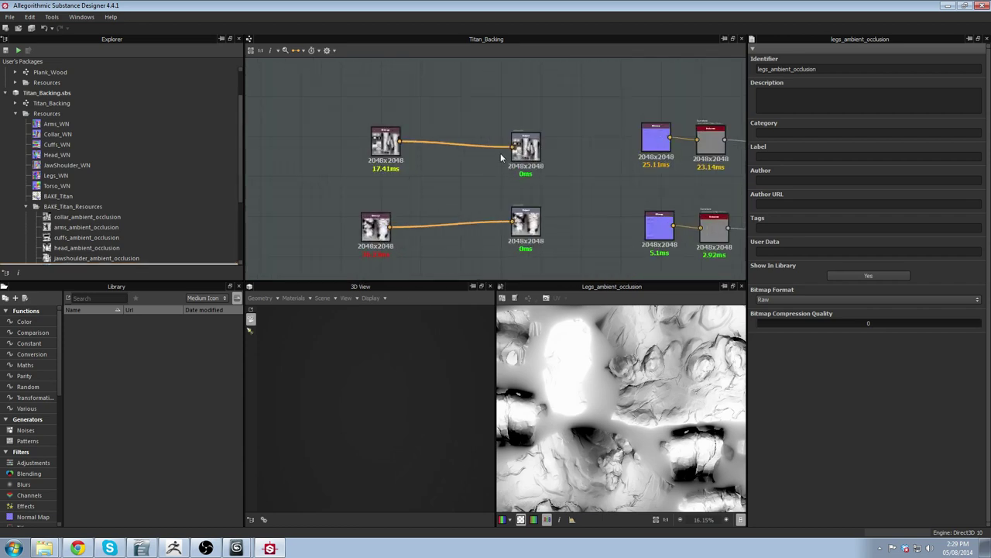
middle_click_drag(395, 151, 391, 163)
scroll(393, 165, "up", 1)
left_click_drag(393, 165, 367, 175)
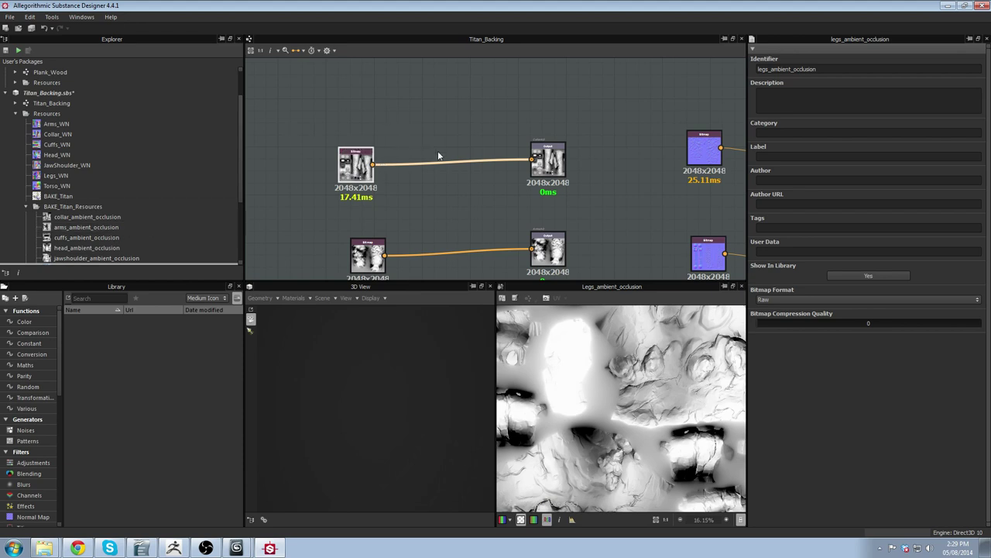
left_click_drag(557, 166, 557, 172)
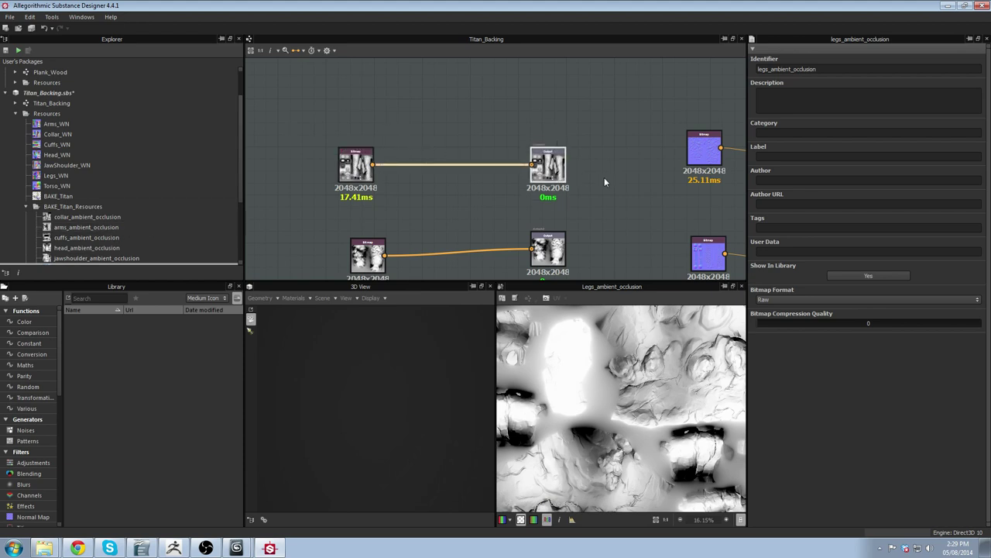
Show the attributes of the ArmsCurvature output node at the end of the first curvature row.
scroll(601, 177, "up", 1)
middle_click_drag(600, 177, 533, 180)
scroll(533, 185, "down", 1)
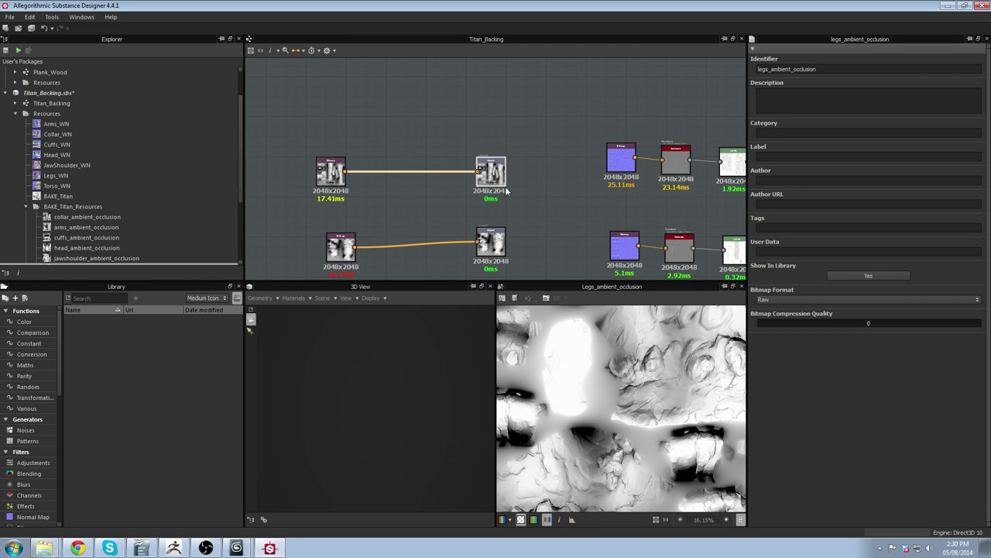
scroll(712, 212, "up", 1)
middle_click_drag(713, 211, 543, 208)
scroll(542, 209, "up", 1)
scroll(543, 208, "down", 1)
scroll(502, 201, "up", 1)
left_click(618, 165)
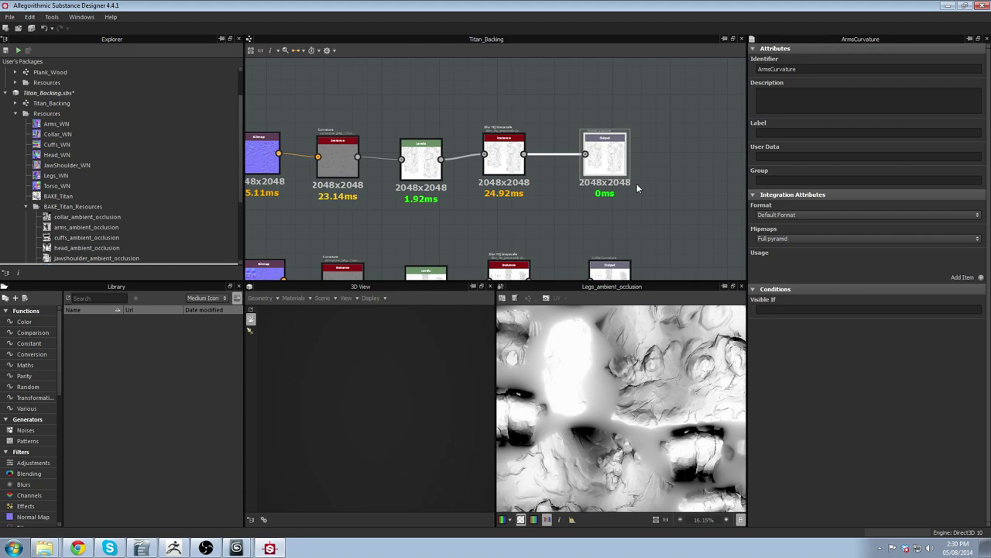
Preview the arms normal map bitmap and the Curvature node fed by it, inspecting both closely in the 2D view.
scroll(337, 167, "up", 1)
middle_click_drag(338, 167, 456, 173)
left_click(333, 147)
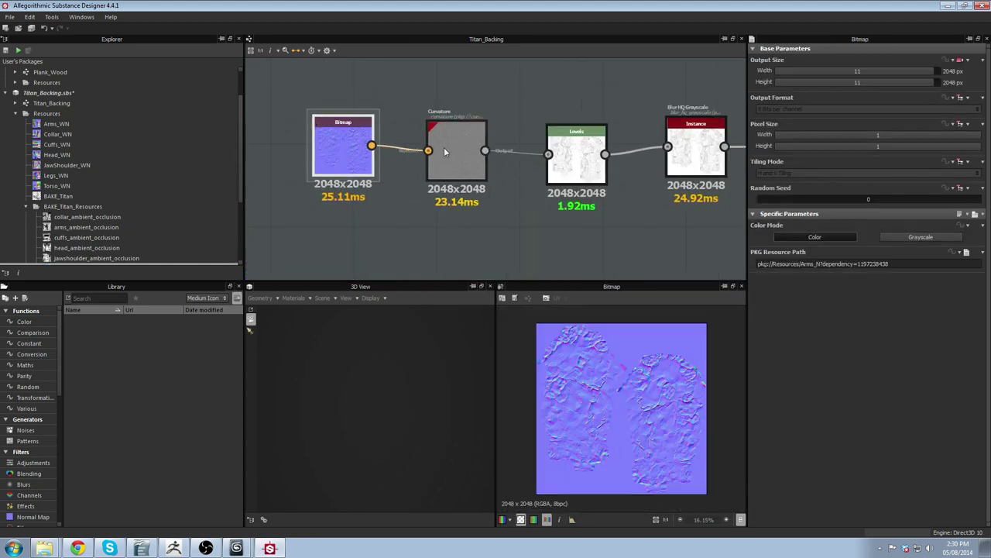
scroll(558, 485, "up", 2)
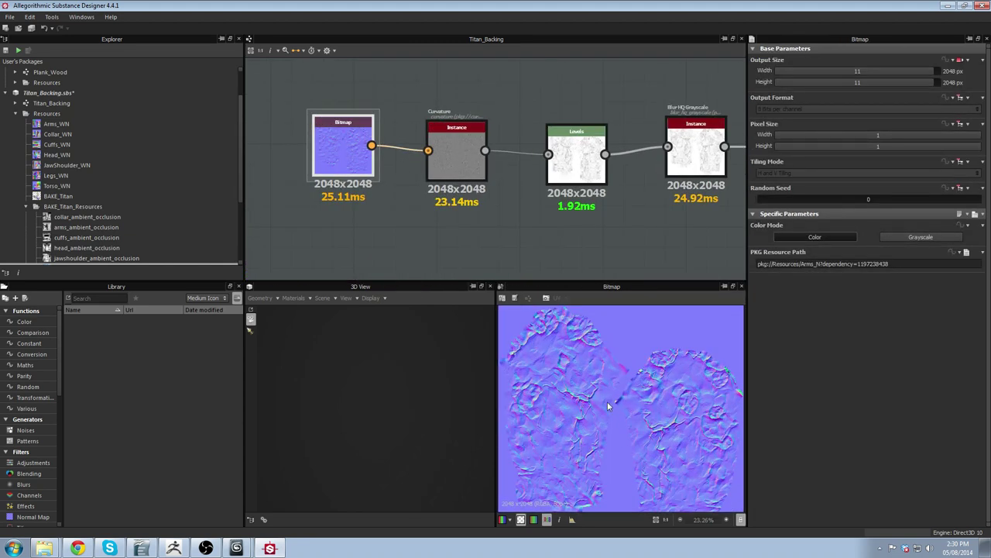
scroll(463, 186, "down", 1)
left_click(434, 152)
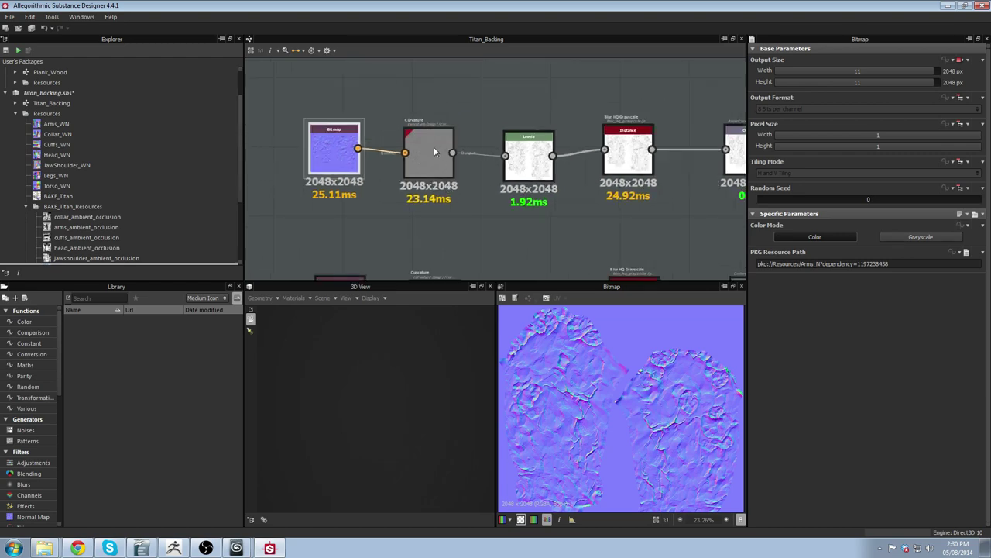
scroll(615, 427, "up", 3)
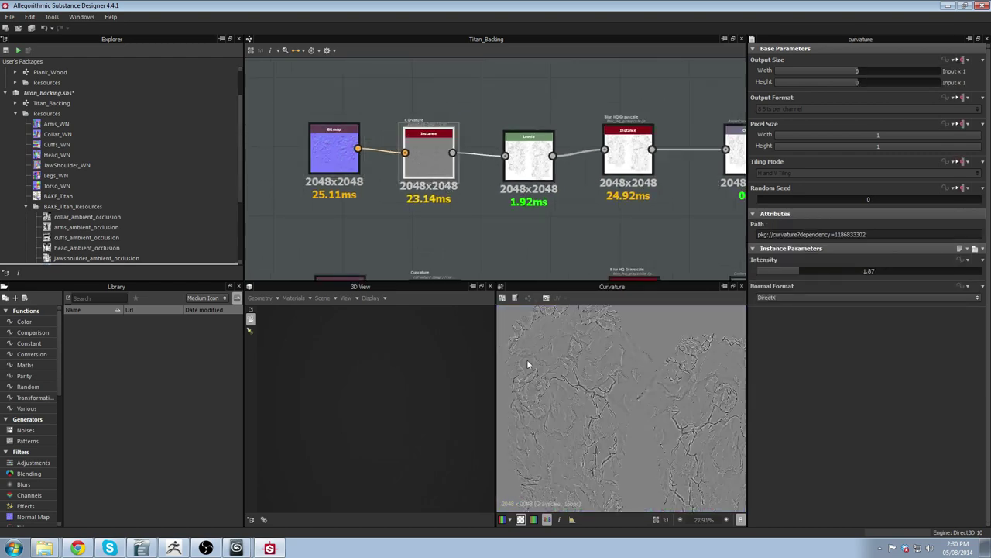
Preview the Levels, Blur HQ Grayscale and ArmsCurvature output nodes of the arms curvature row in turn.
left_click(511, 145)
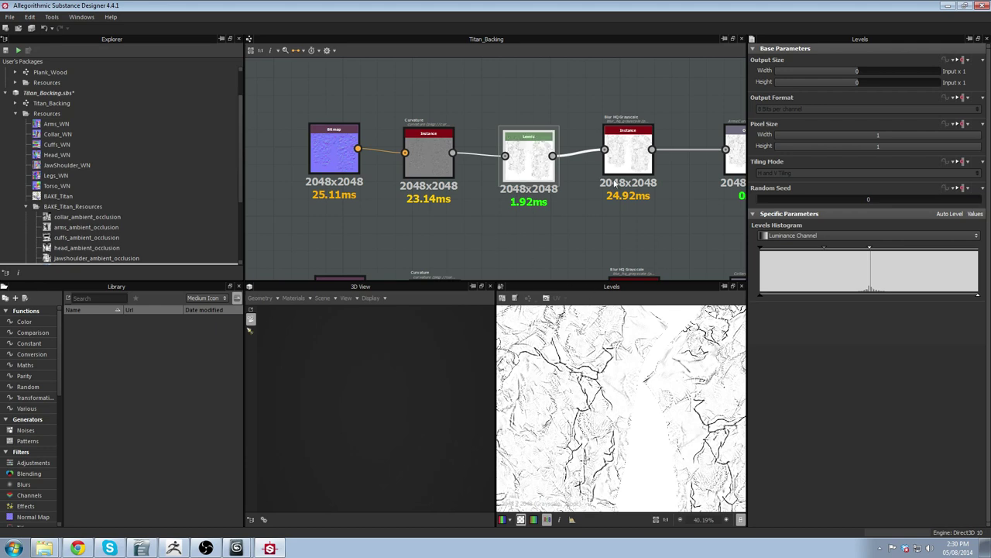
middle_click_drag(620, 162, 452, 164)
left_click(480, 148)
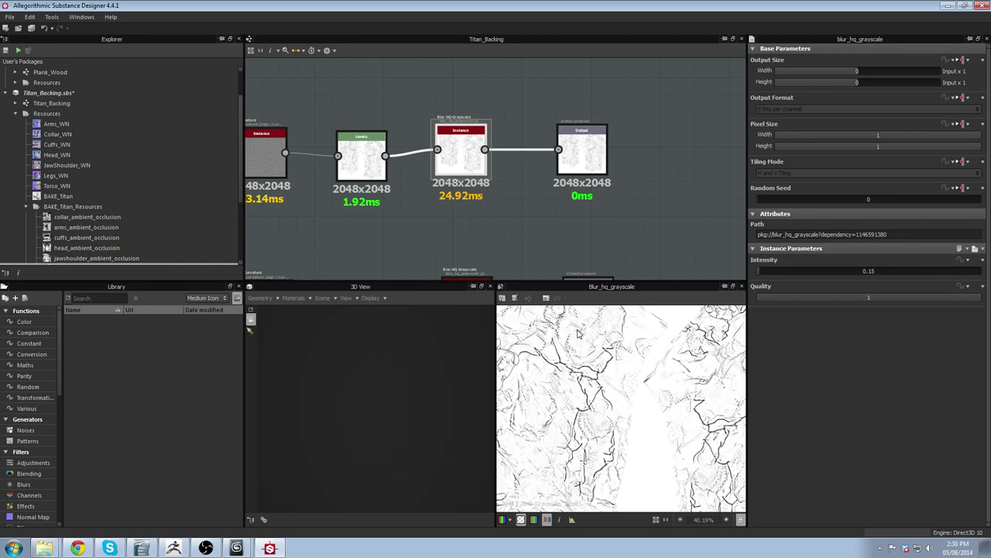
left_click(577, 159)
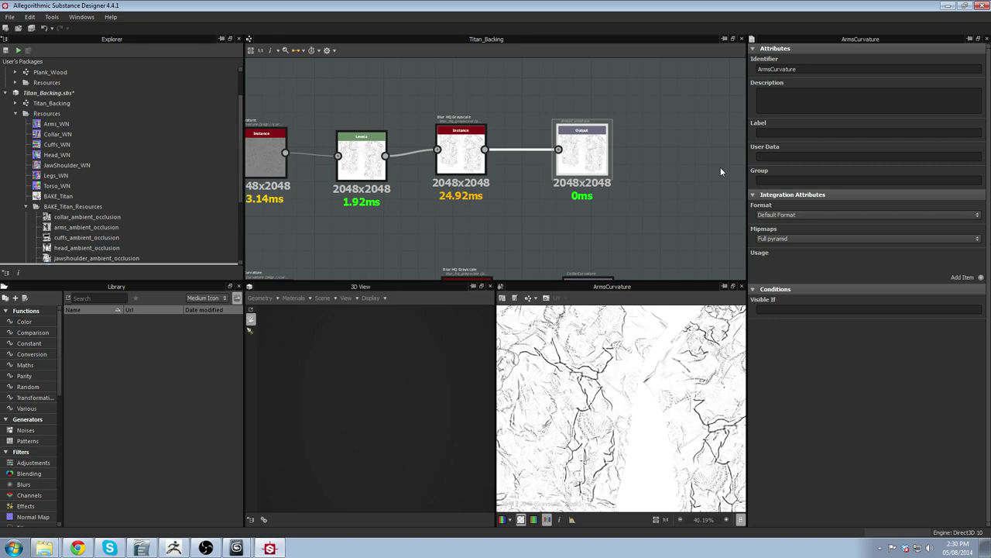
Examine the remaining body parts' ambient occlusion and curvature rows across the whole Titan_Backing graph.
scroll(561, 125, "down", 3)
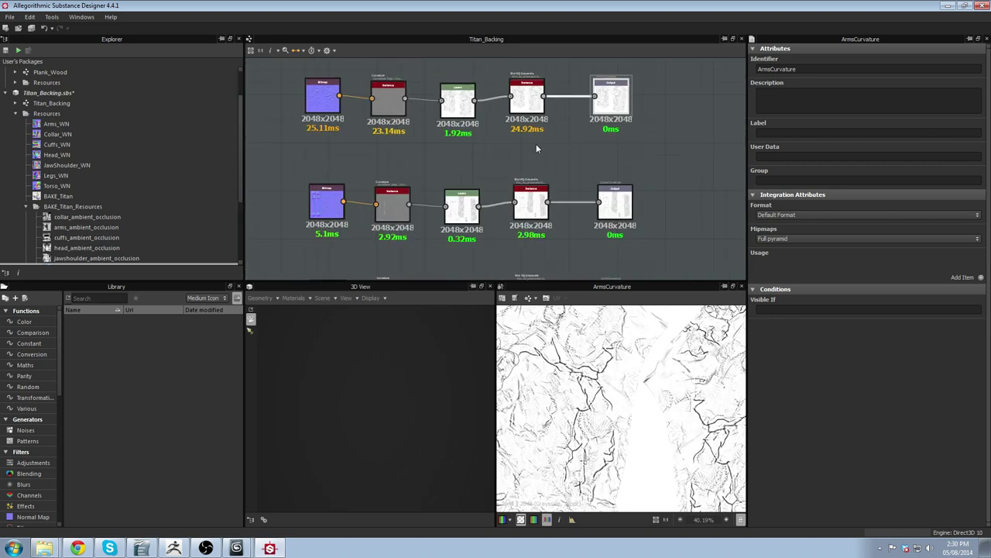
scroll(536, 147, "down", 5)
middle_click_drag(487, 181, 482, 108)
scroll(511, 163, "down", 1)
mouse_move(525, 203)
middle_mouse_down()
mouse_move(527, 117)
mouse_move(523, 198)
middle_mouse_up()
middle_click_drag(519, 157, 527, 225)
middle_click_drag(451, 162, 460, 108)
middle_click_drag(463, 197, 449, 165)
middle_click_drag(663, 186, 658, 215)
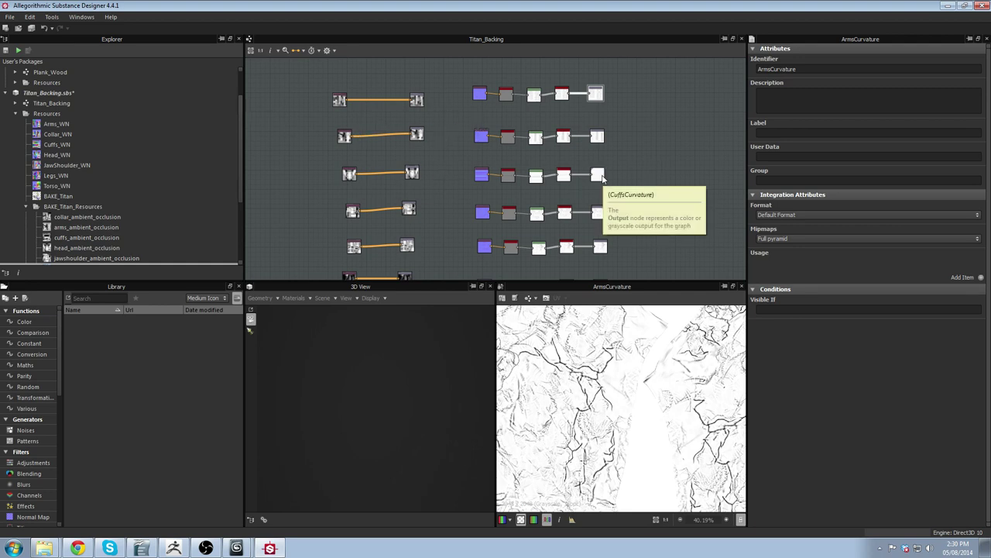
Examine the noise and pattern node branches of the Metal Painted graph up to where they blend together.
scroll(674, 144, "down", 3)
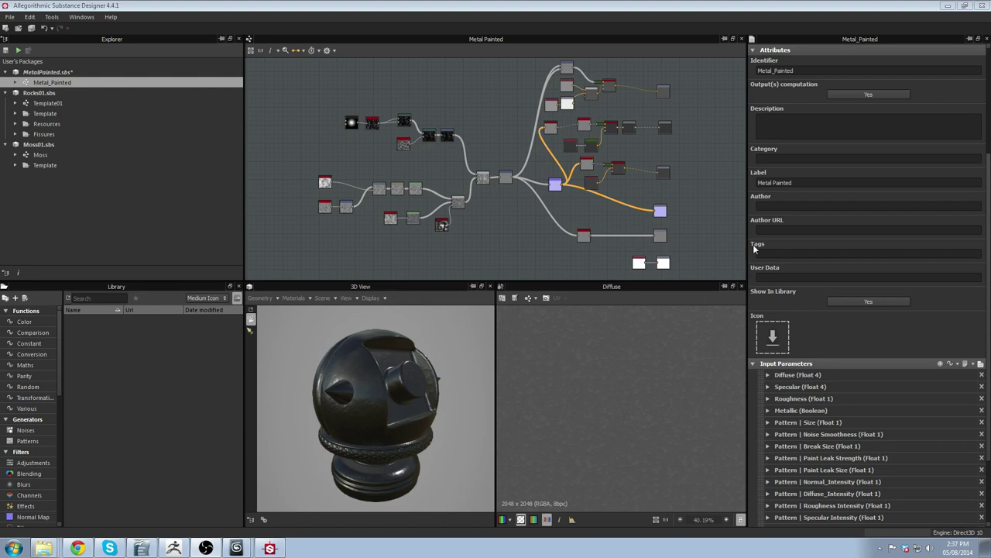
scroll(379, 144, "up", 2)
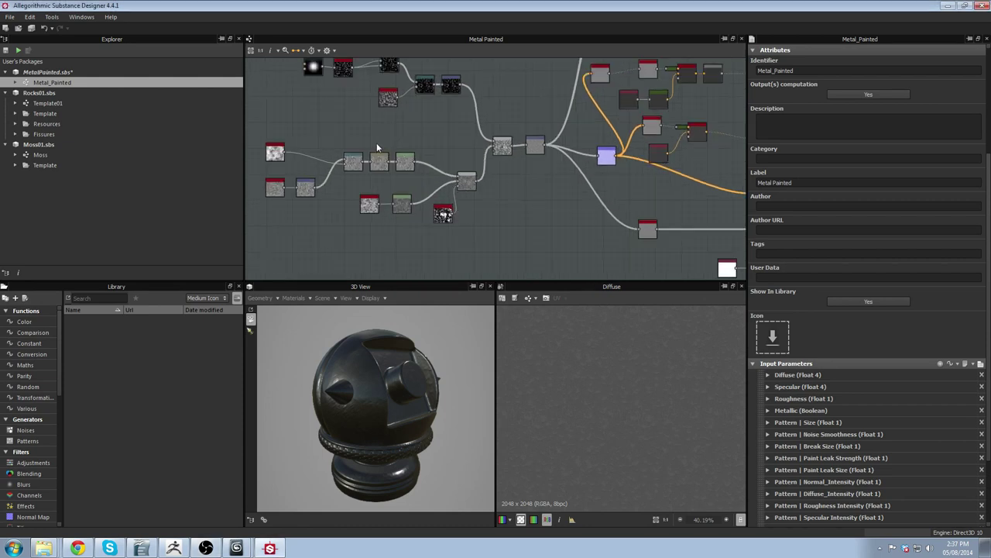
middle_click_drag(376, 147, 432, 167)
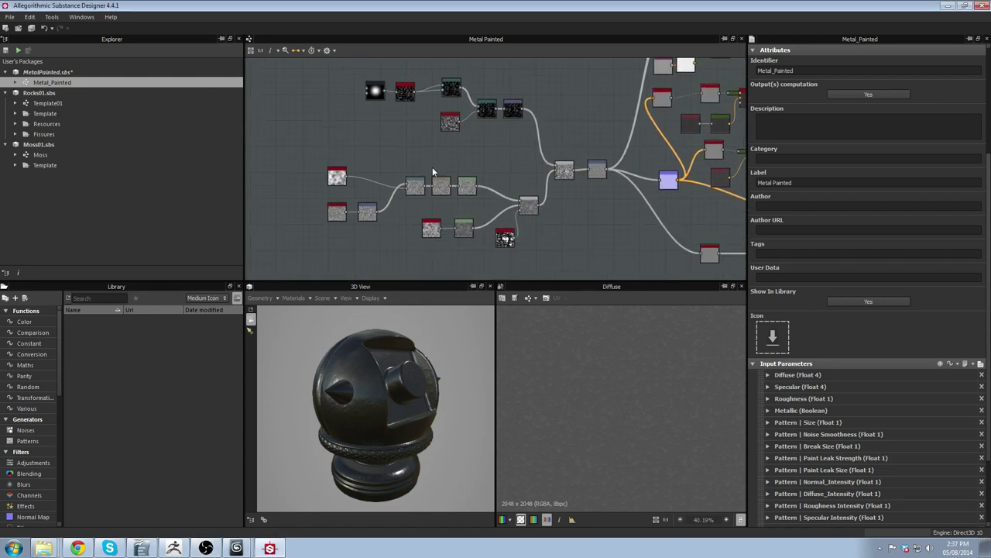
middle_click_drag(534, 201, 553, 178)
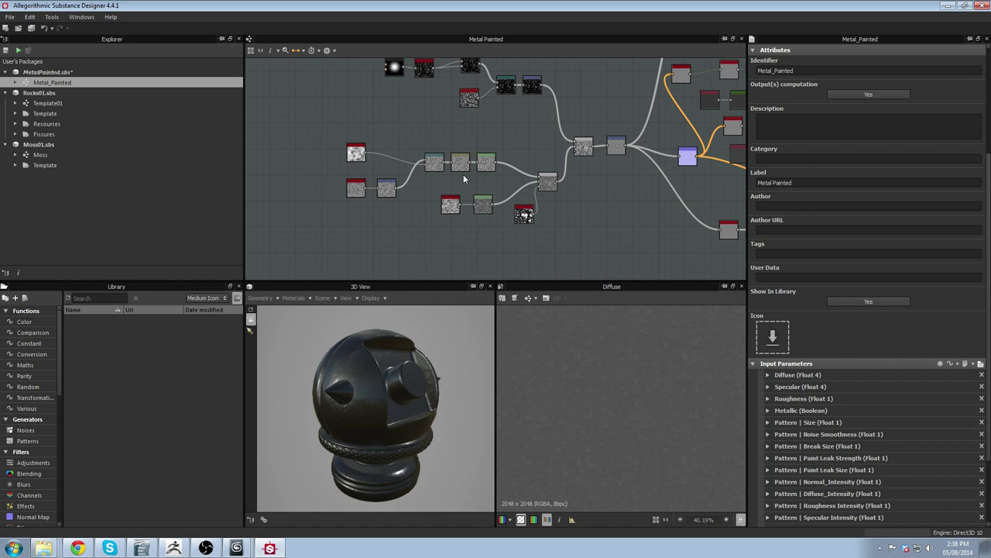
middle_click_drag(583, 171, 500, 213)
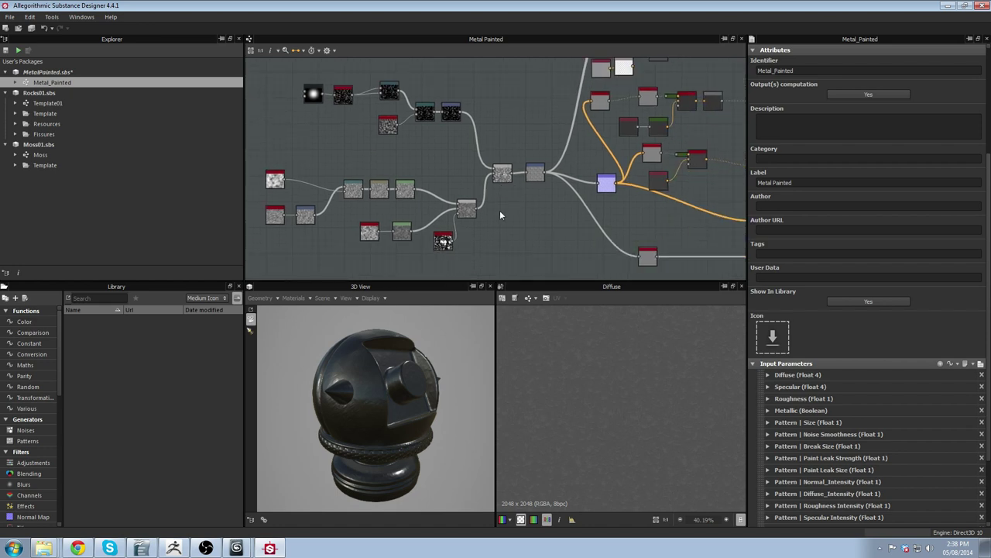
middle_click_drag(597, 170, 678, 152)
middle_click_drag(323, 175, 400, 175)
scroll(404, 174, "up", 2)
scroll(404, 179, "down", 2)
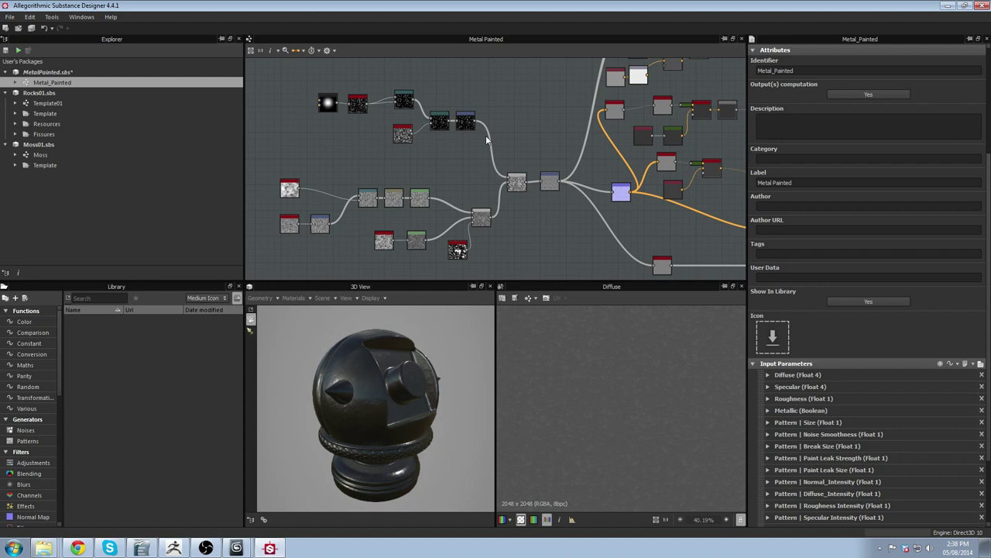
Preview the Transformation 2D node after the final blend and turn the 3D preview object to its smooth side.
scroll(444, 176, "up", 2)
left_click(467, 177)
scroll(597, 421, "up", 1)
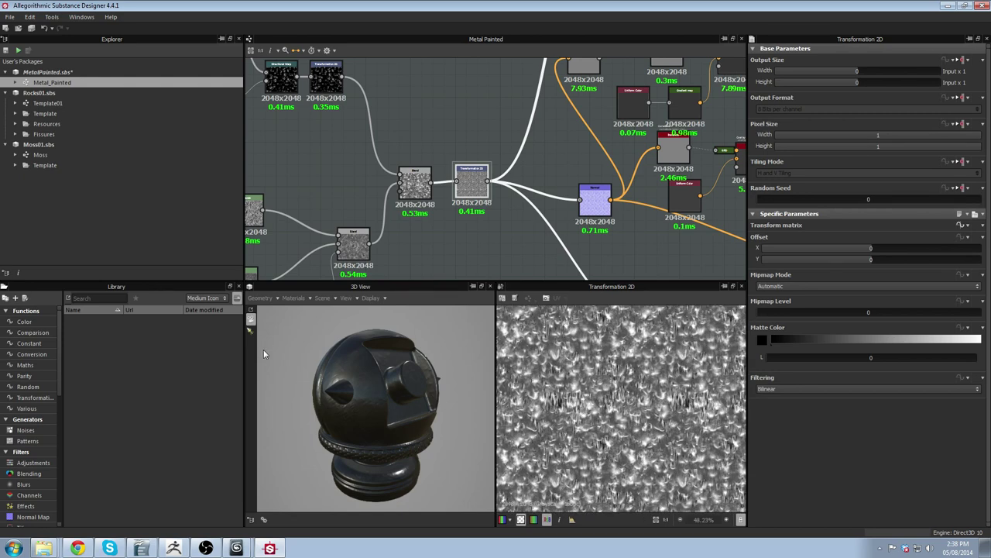
mouse_move(332, 379)
left_mouse_down()
mouse_move(393, 402)
mouse_move(400, 415)
mouse_move(455, 395)
mouse_move(346, 409)
mouse_move(334, 398)
left_mouse_up()
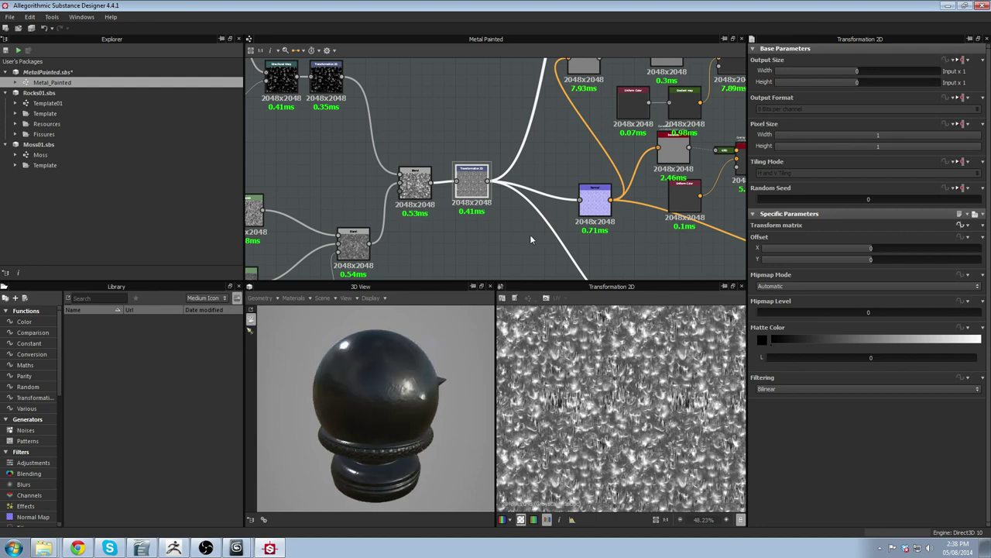
Preview the Diffuse output of the Metal Painted graph.
scroll(461, 213, "down", 1)
middle_click_drag(462, 212, 409, 213)
scroll(409, 213, "down", 1)
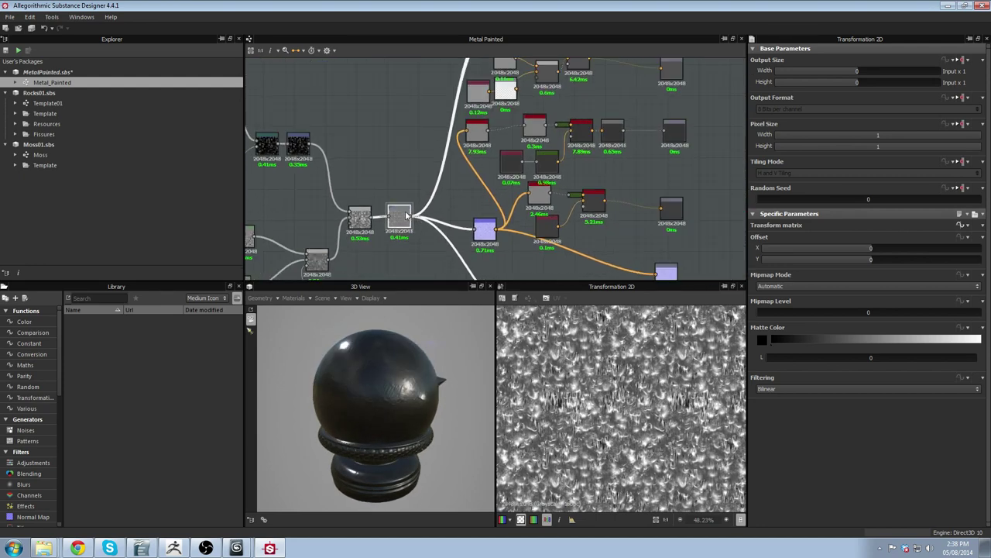
scroll(403, 217, "down", 1)
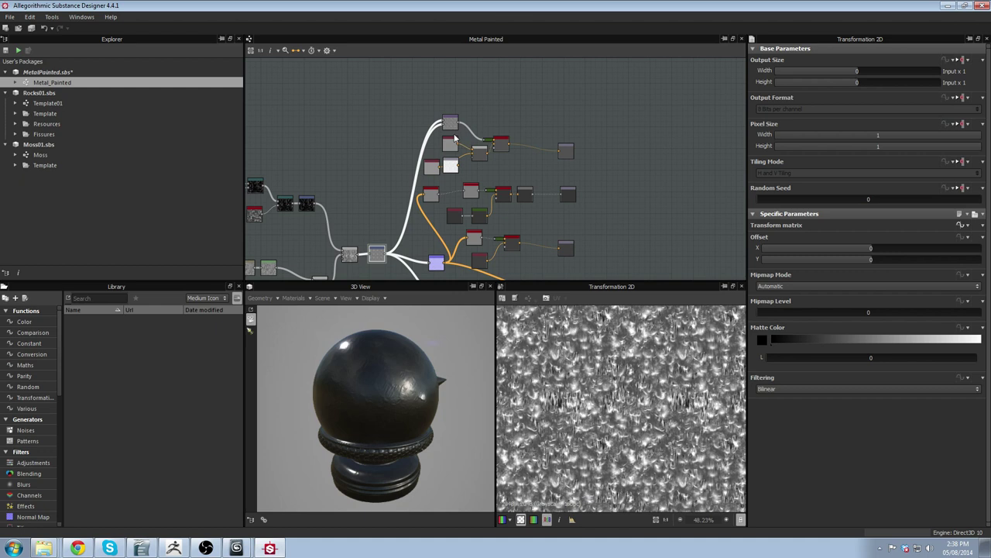
double_click(562, 157)
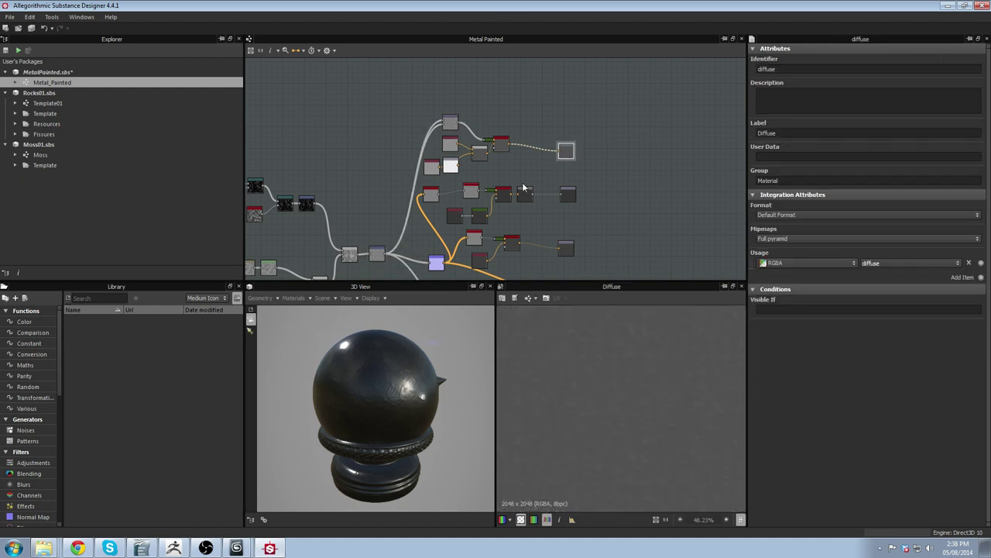
Preview the Metal Painted graph's Roughness output, followed by its Normal output.
middle_click_drag(579, 212, 534, 159)
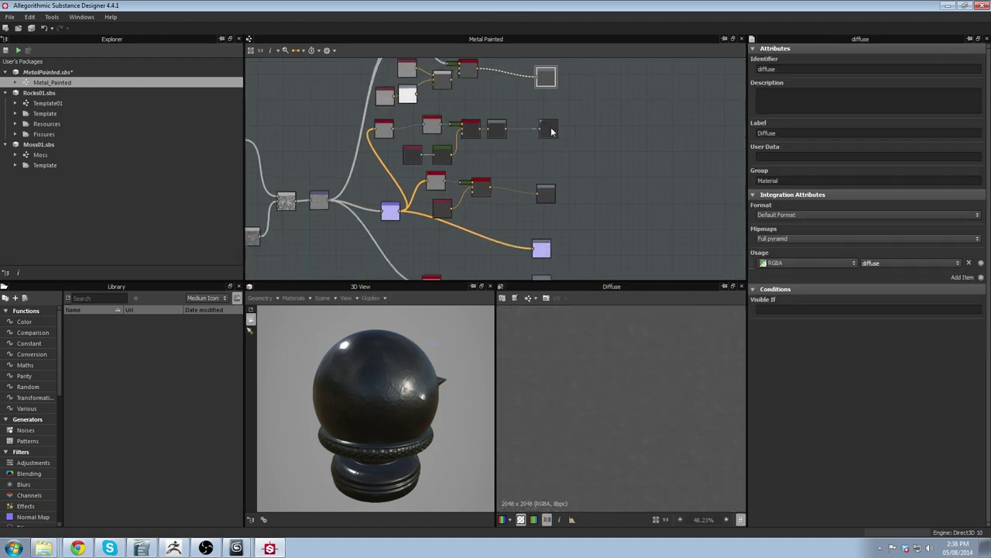
double_click(550, 131)
scroll(605, 390, "up", 1)
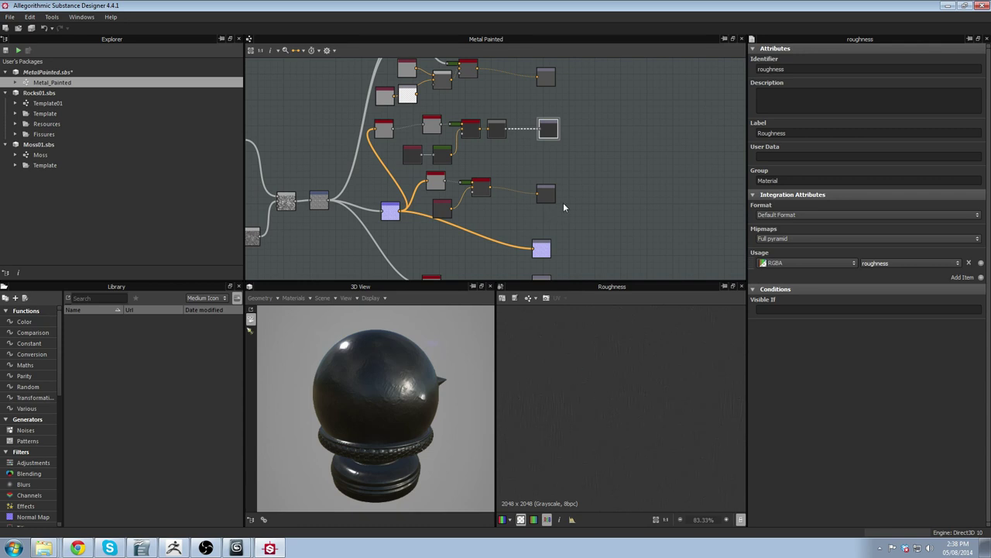
middle_click_drag(544, 191, 548, 128)
double_click(544, 185)
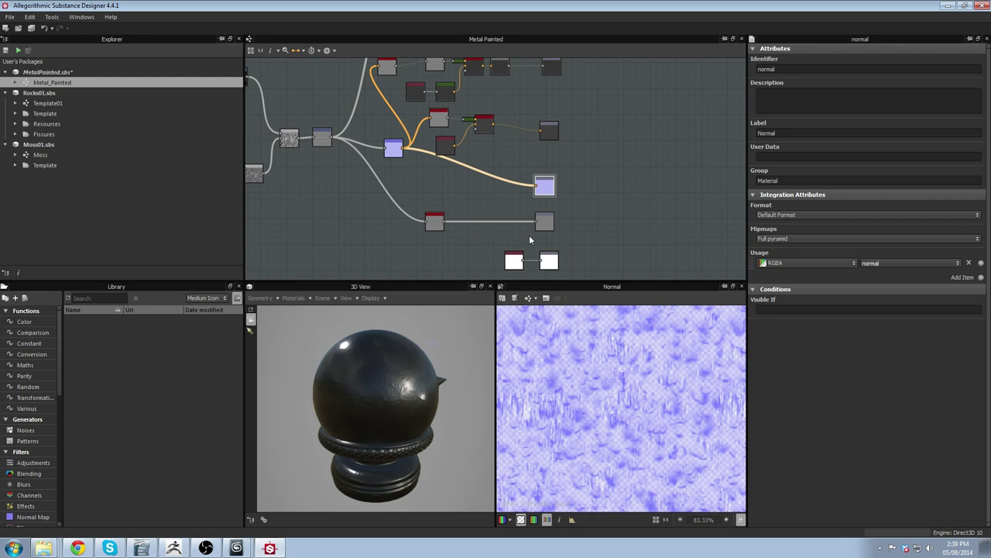
Turn the 3D preview object to show the top of its sphere up close.
middle_click_drag(483, 172, 641, 173)
scroll(641, 172, "down", 1)
middle_click_drag(323, 181, 450, 194)
scroll(456, 193, "down", 2)
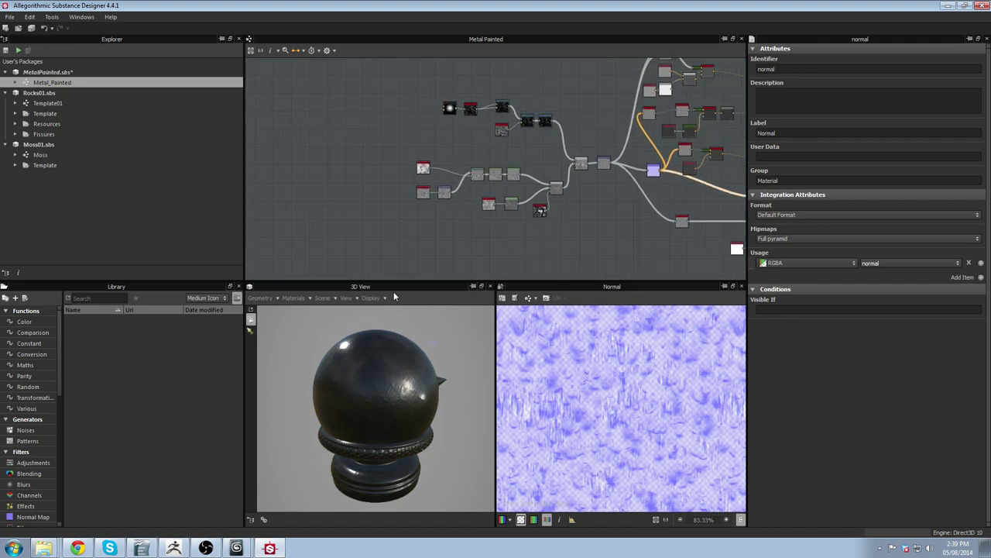
left_click_drag(379, 339, 401, 435)
scroll(400, 435, "up", 3)
left_click_drag(396, 364, 418, 457)
scroll(332, 234, "up", 2)
Preview the Clouds 2 noise, the Anisotropic Noise and the Transformation 2D node fed by it.
middle_click_drag(332, 234, 437, 234)
middle_click_drag(531, 166, 351, 189)
scroll(351, 188, "up", 2)
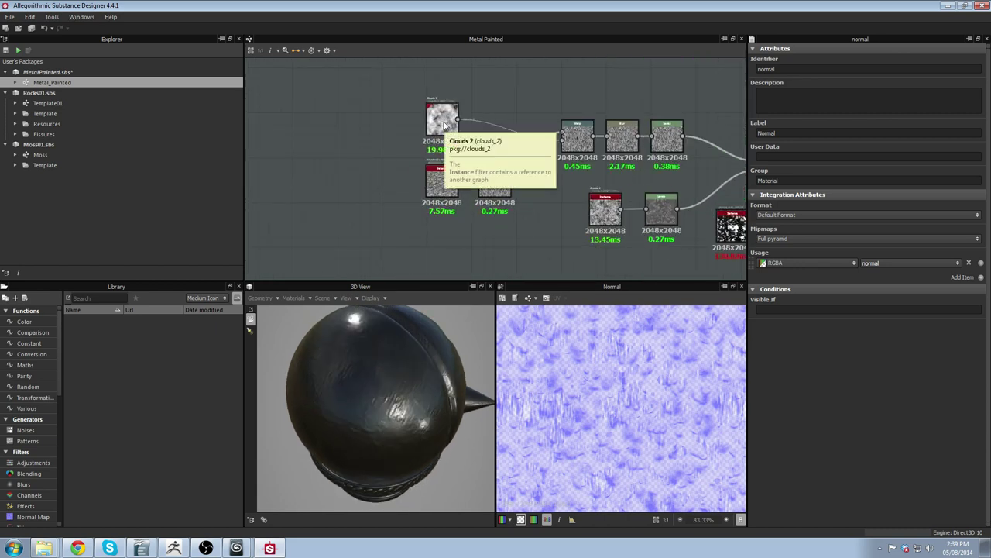
double_click(443, 123)
scroll(568, 389, "down", 4)
scroll(569, 394, "up", 2)
double_click(441, 194)
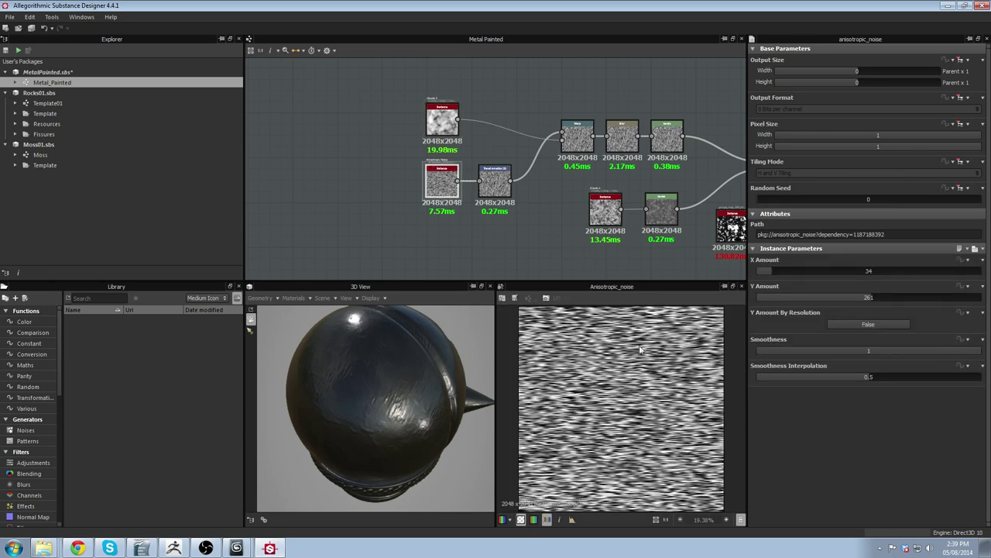
double_click(494, 180)
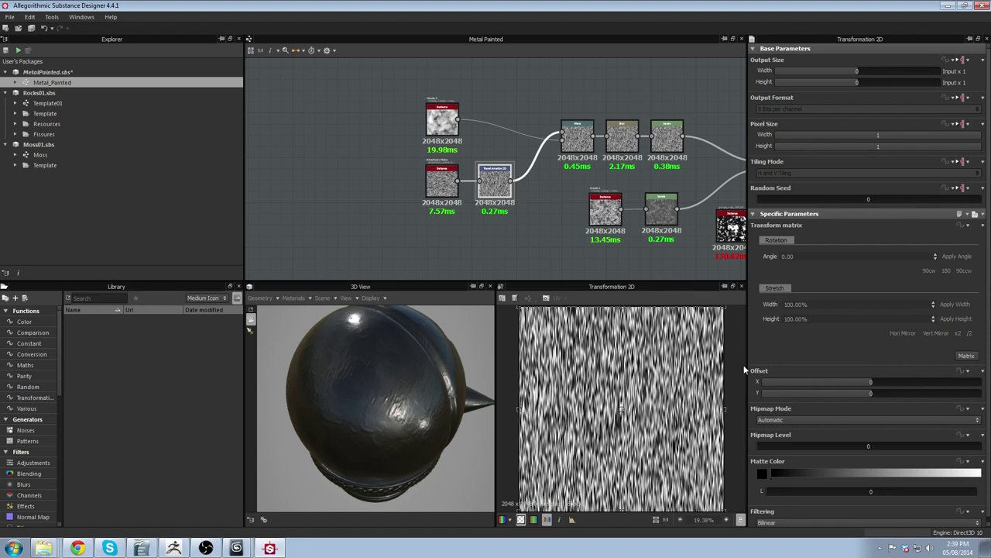
Preview the Warp node that distorts the transformed anisotropic noise with Clouds 2, enlarging its 2D result.
middle_click_drag(565, 194, 424, 179)
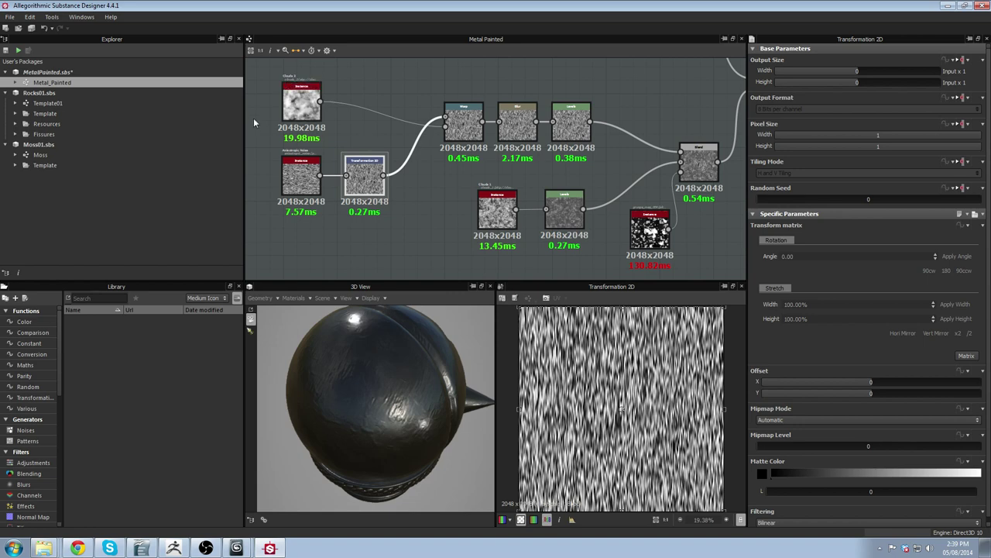
left_click(310, 100)
left_click(463, 124)
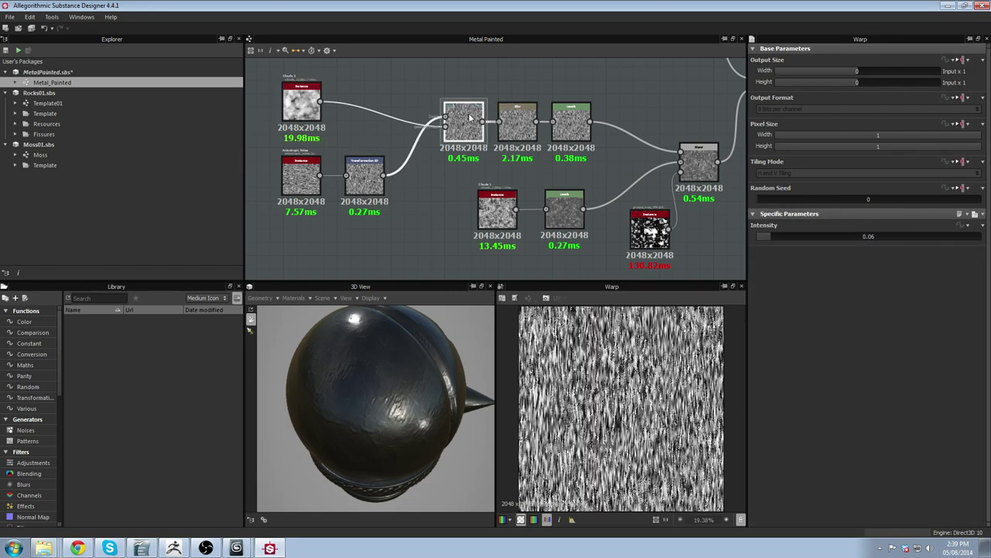
scroll(370, 167, "up", 1)
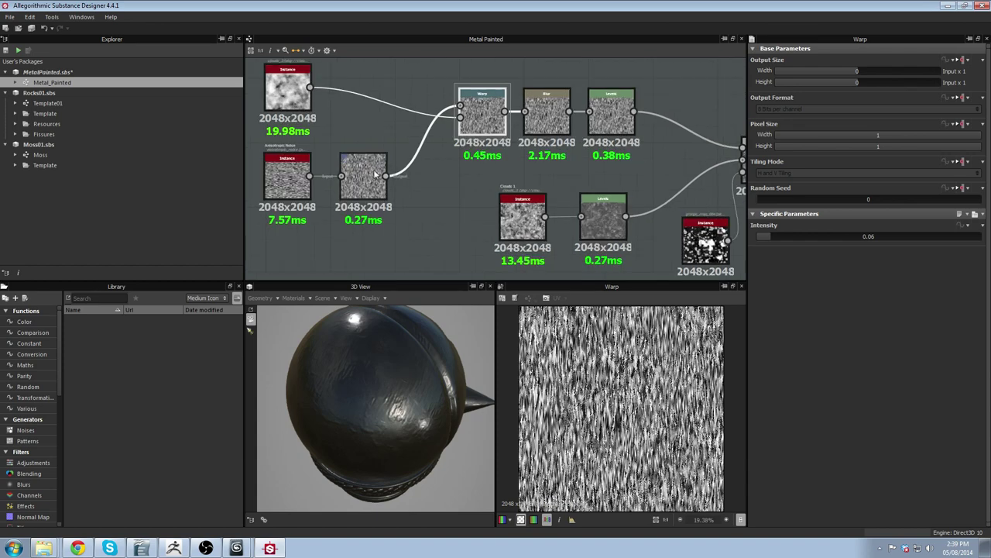
scroll(357, 159, "up", 2)
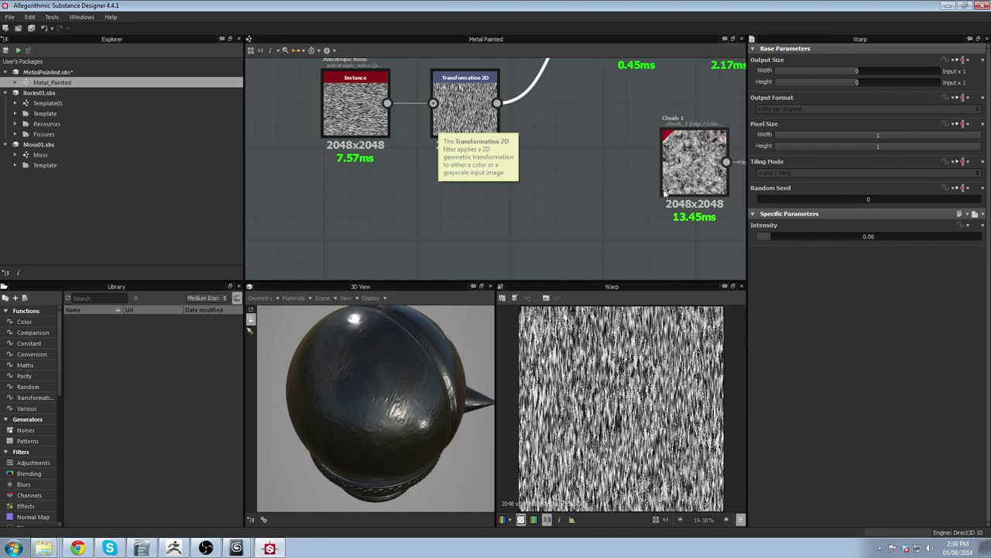
scroll(579, 391, "up", 2)
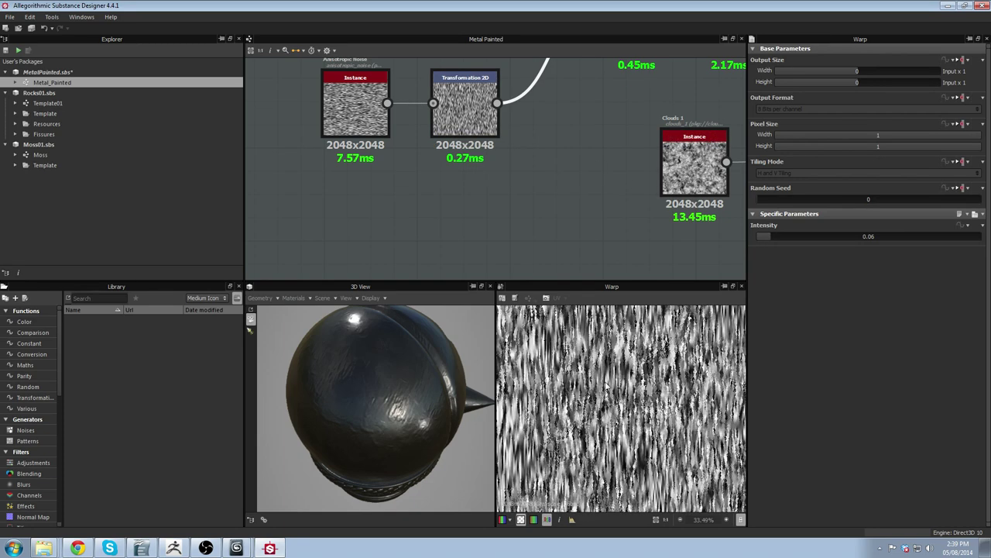
middle_click_drag(667, 93, 428, 227)
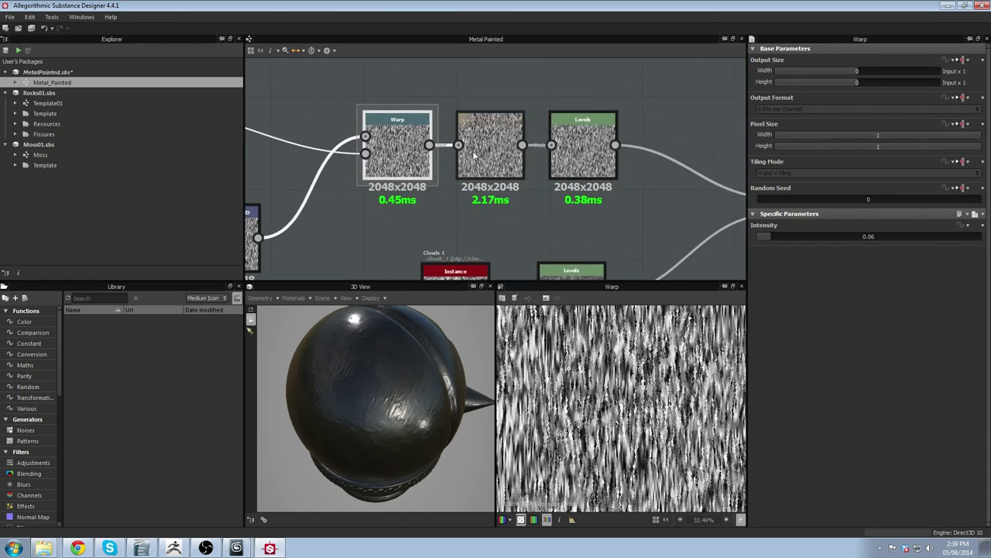
Compare the Blur node's output with the Warp node's, and preview the Levels node that follows the blur.
left_click(487, 136)
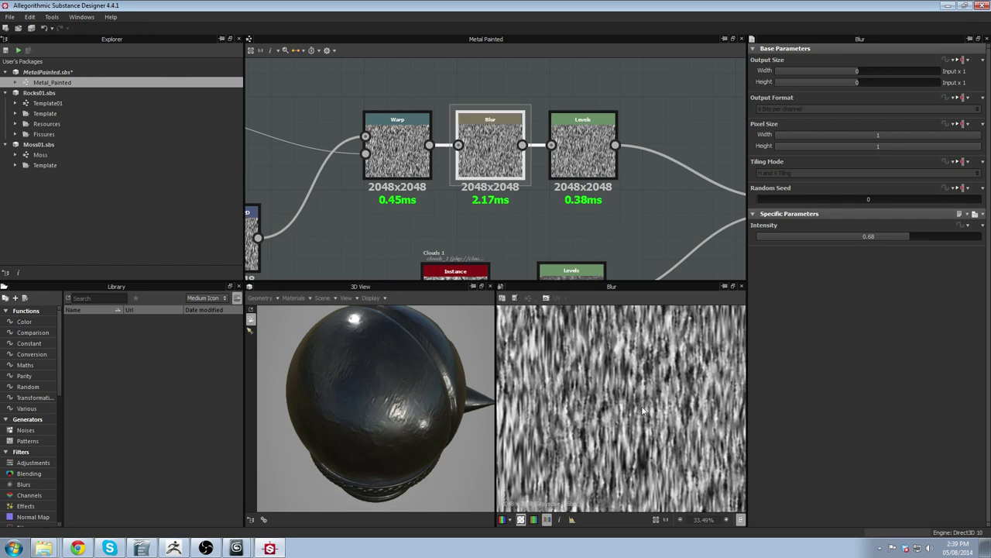
left_click(395, 147)
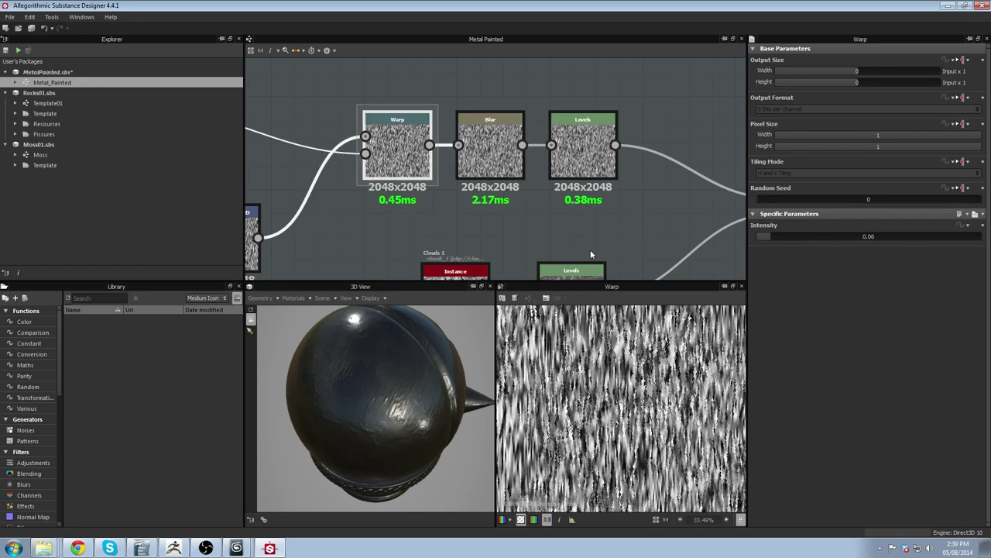
left_click(490, 134)
left_click(594, 149)
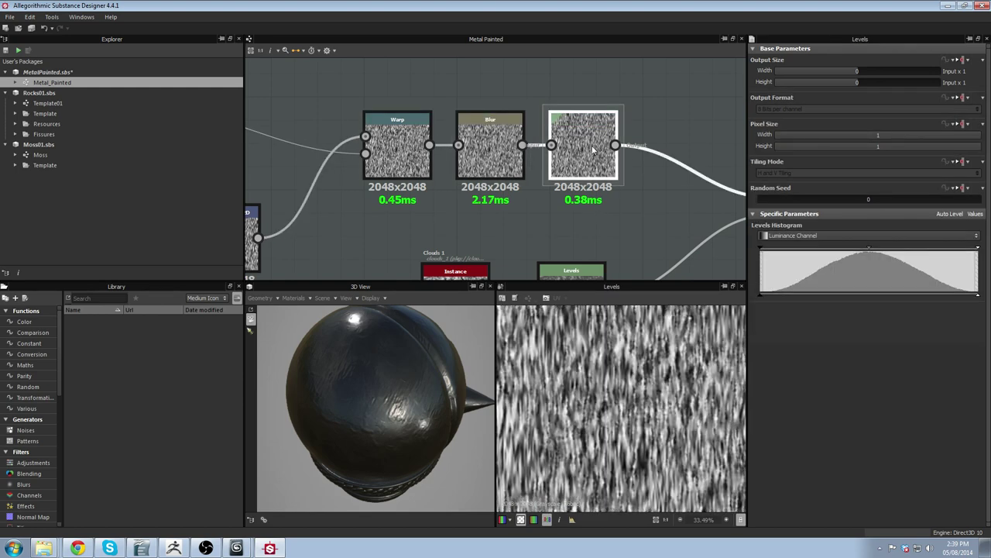
Shift the Levels node slightly farther away from the Blur node in the Metal Painted graph.
scroll(523, 110, "down", 3)
middle_click_drag(615, 157, 470, 151)
scroll(470, 150, "up", 2)
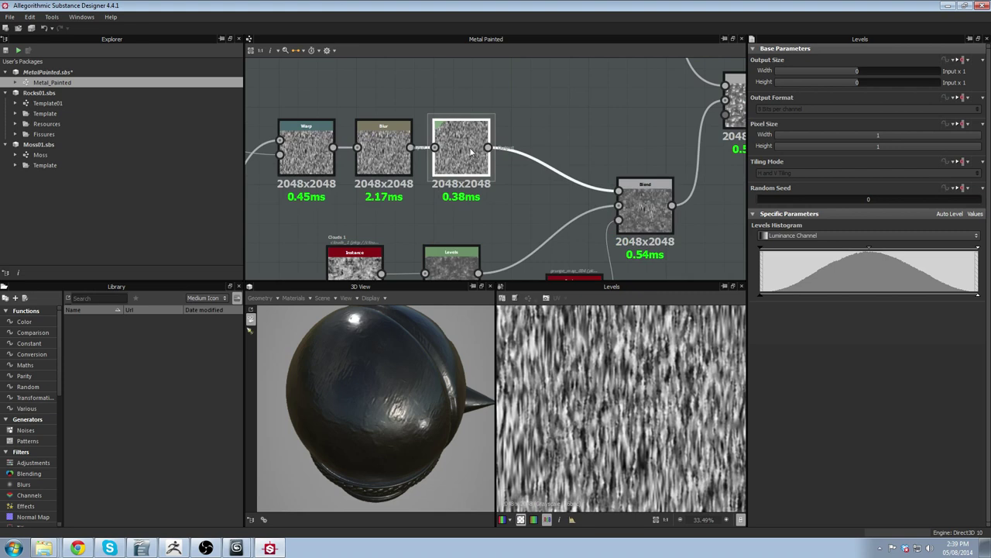
left_click_drag(467, 145, 490, 170)
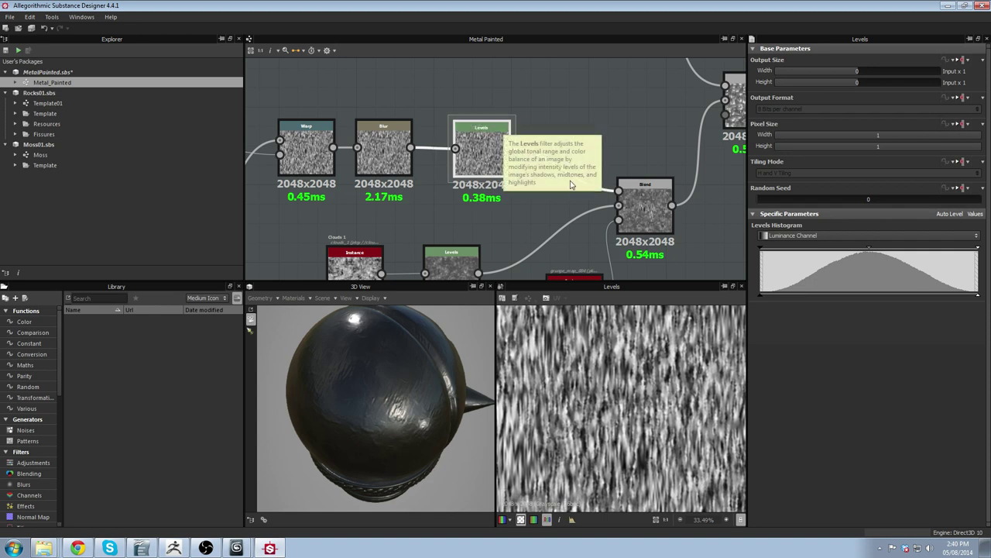
Preview the Clouds 1 noise and the Levels node connected to it.
scroll(534, 177, "down", 2)
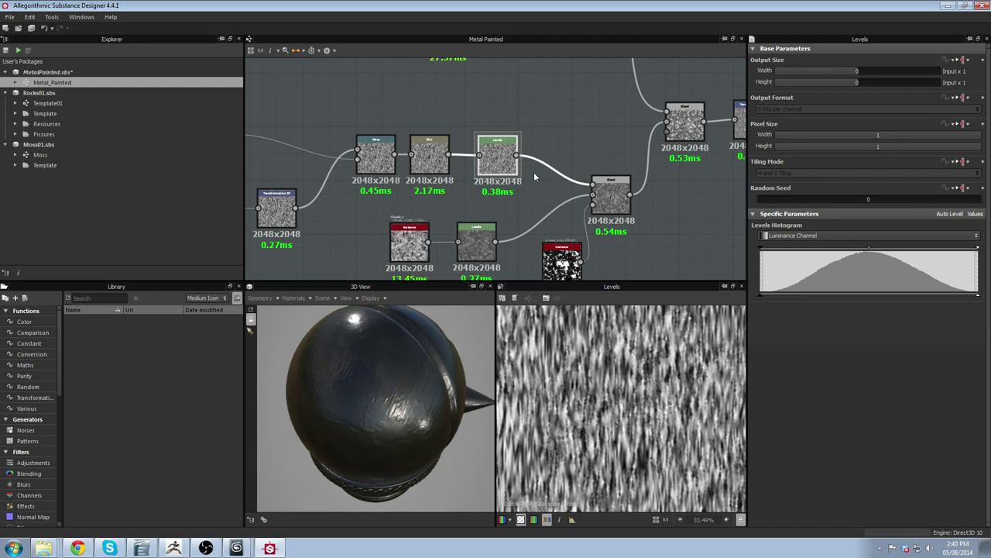
middle_click_drag(478, 218, 523, 149)
scroll(523, 149, "down", 1)
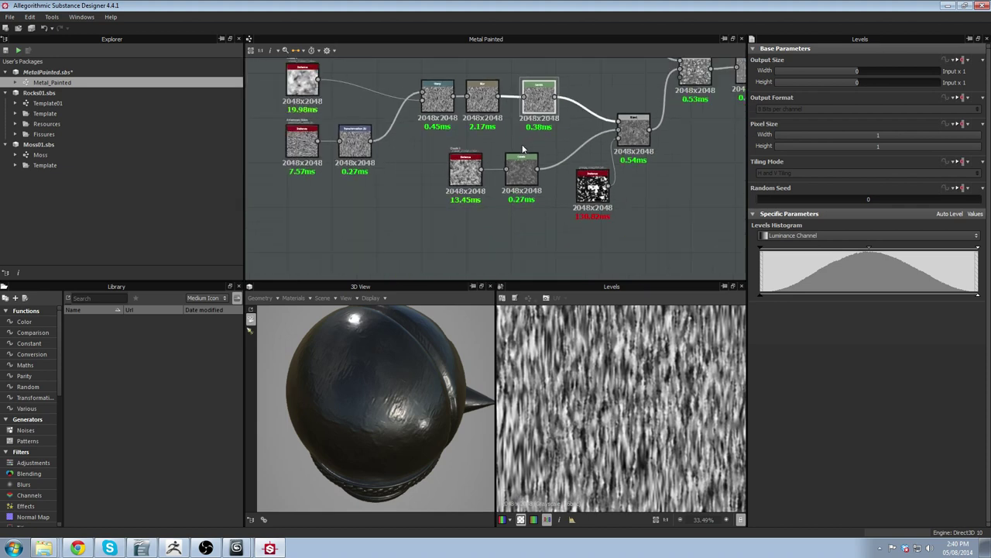
middle_click_drag(571, 120, 566, 134)
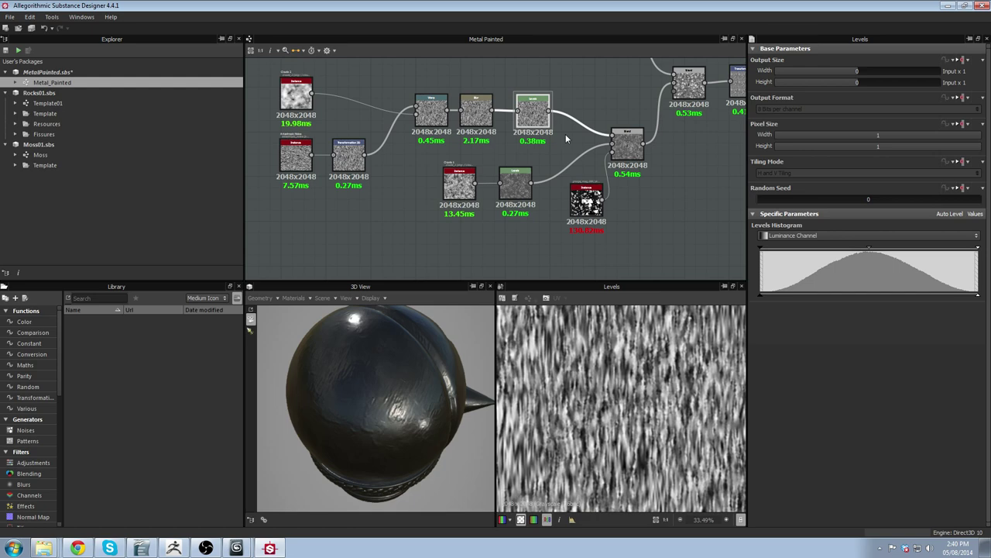
middle_click_drag(483, 159, 534, 183)
scroll(526, 232, "down", 2)
scroll(526, 249, "up", 4)
middle_click_drag(538, 233, 435, 230)
scroll(396, 177, "up", 2)
scroll(481, 155, "up", 1)
middle_click_drag(627, 103, 552, 154)
scroll(553, 154, "down", 2)
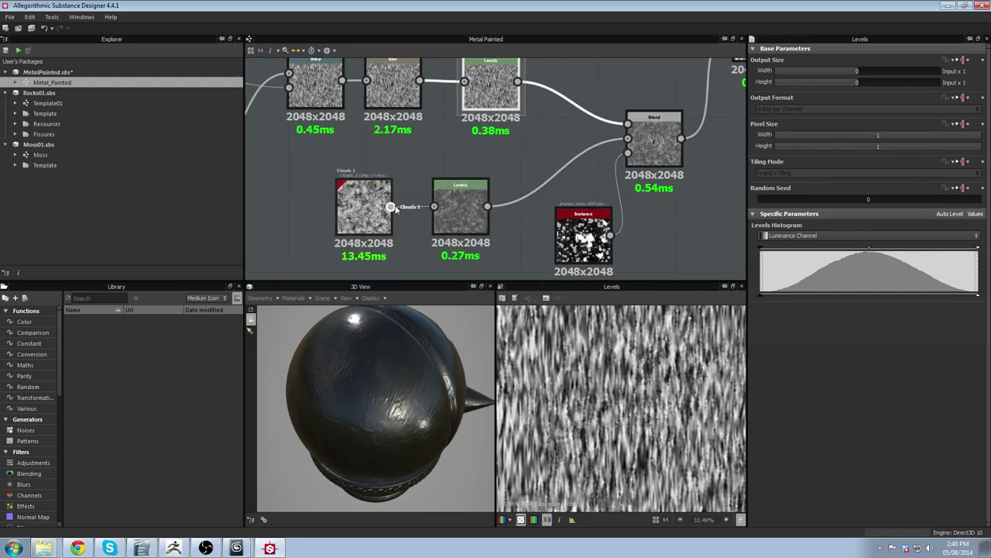
middle_click_drag(398, 175, 439, 145)
middle_click_drag(628, 151, 575, 147)
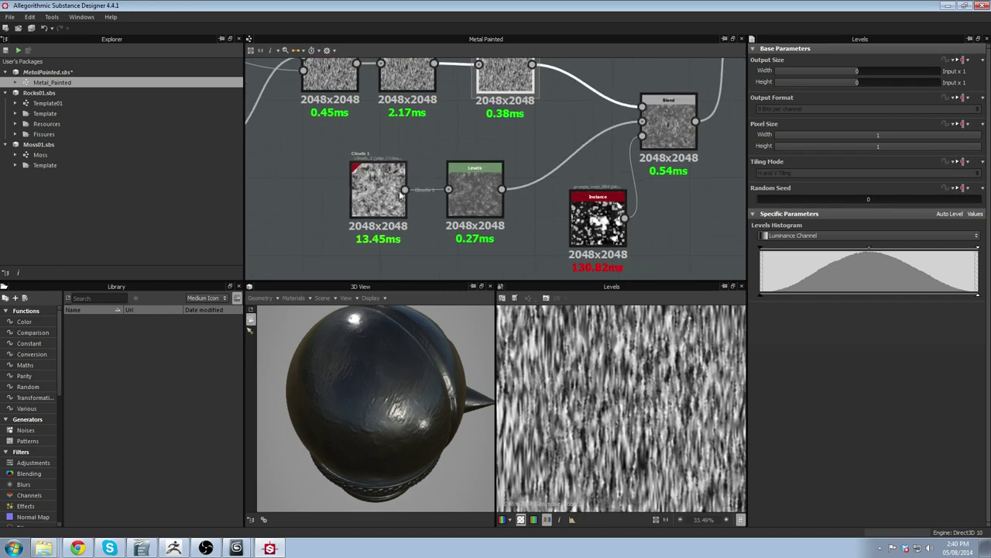
left_click(378, 190)
scroll(628, 377, "up", 1)
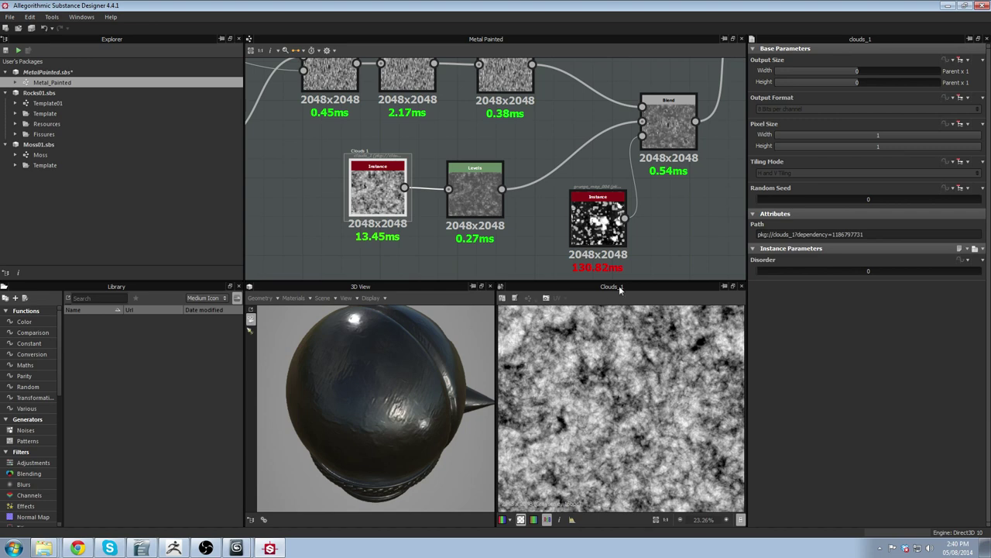
left_click(459, 195)
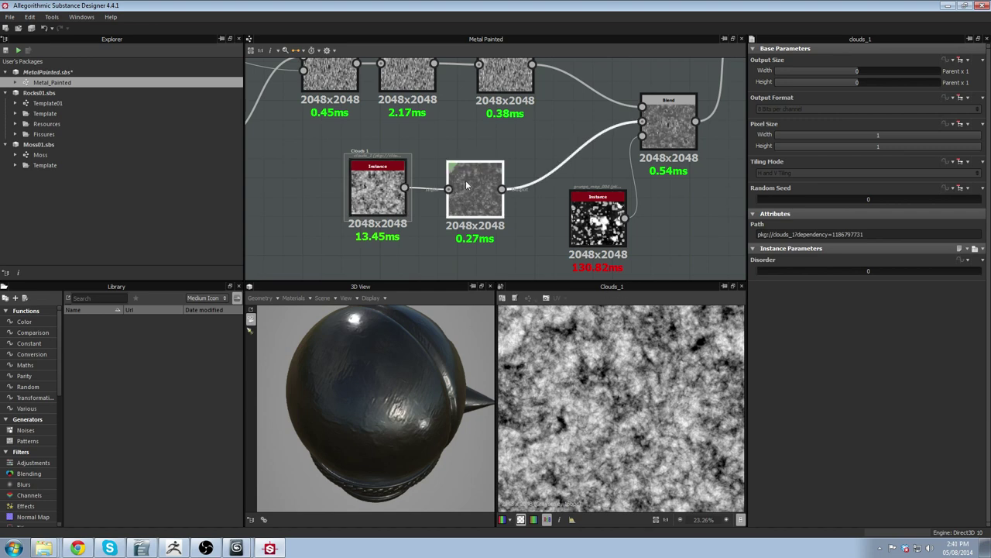
scroll(478, 197, "down", 2)
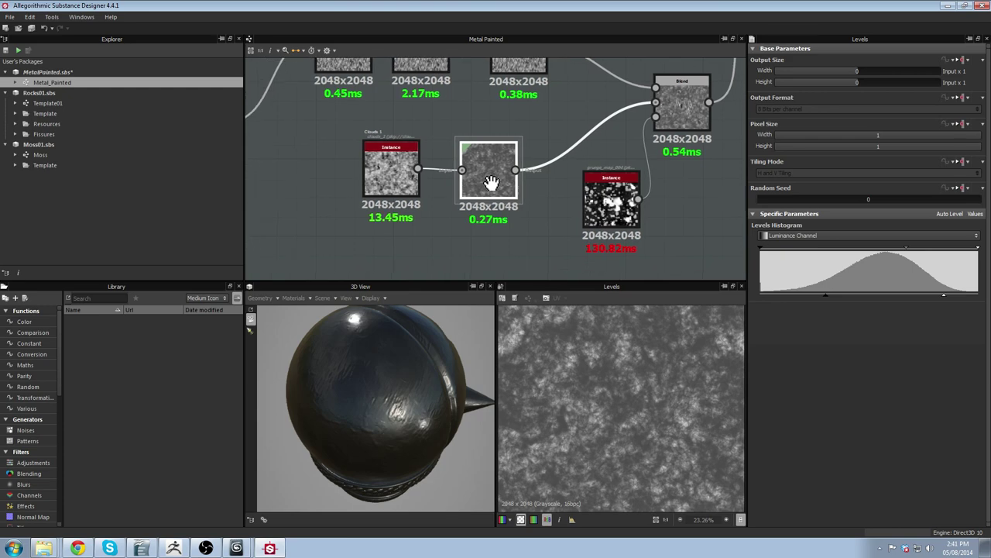
scroll(642, 379, "down", 2)
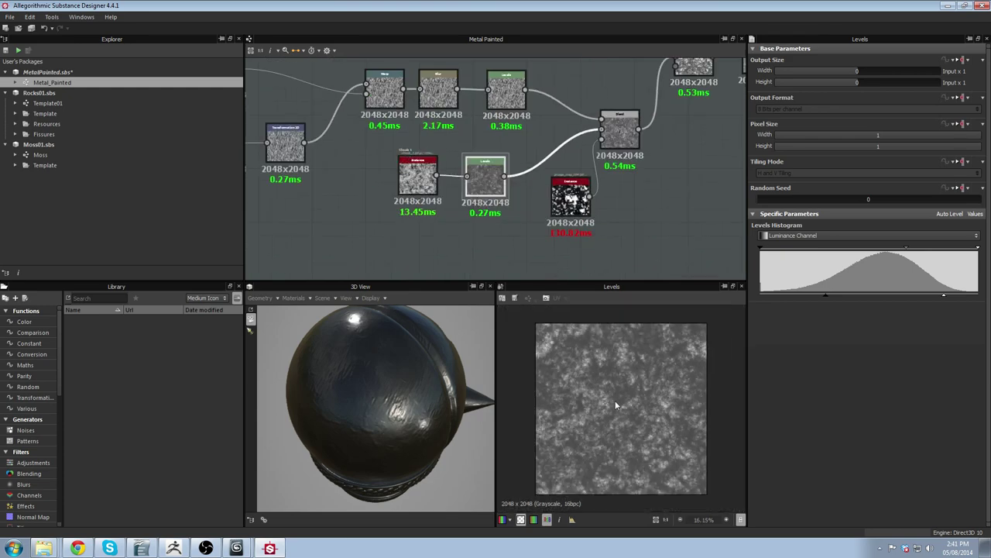
scroll(546, 185, "up", 3)
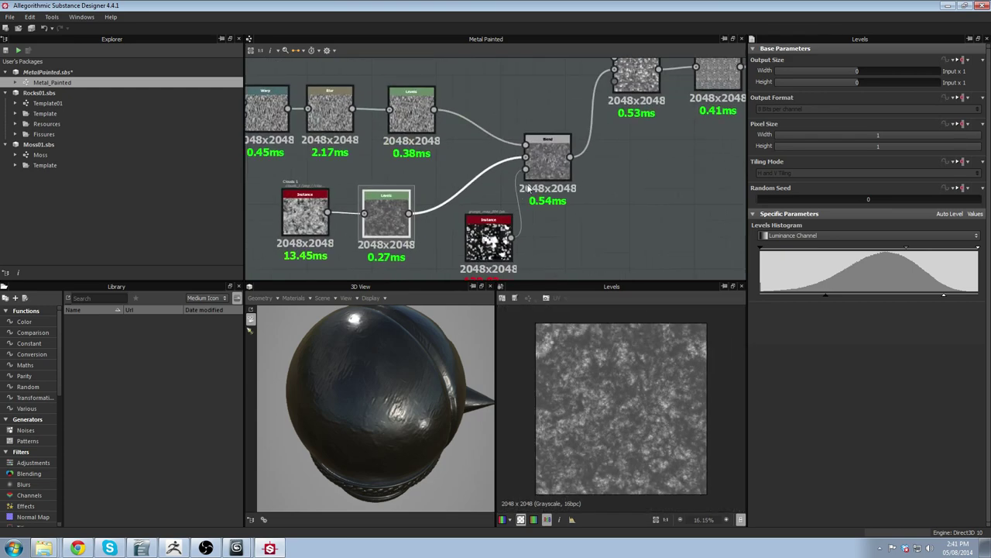
Preview the grunge_map_004 mask and the Blend node that uses it to mix the two noise branches.
middle_click_drag(422, 137, 542, 139)
double_click(500, 106)
left_click(474, 226)
middle_click_drag(592, 217, 485, 207)
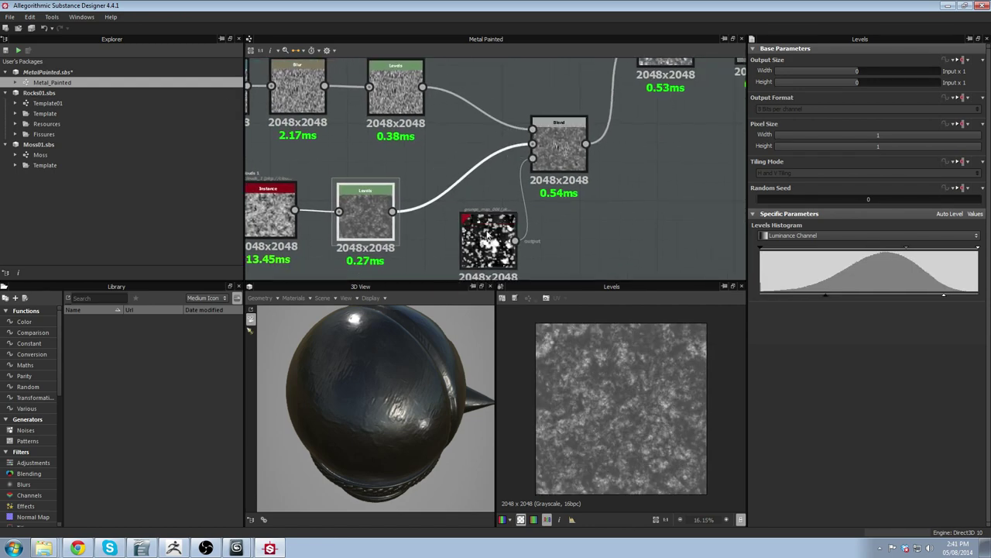
middle_click_drag(552, 242, 564, 196)
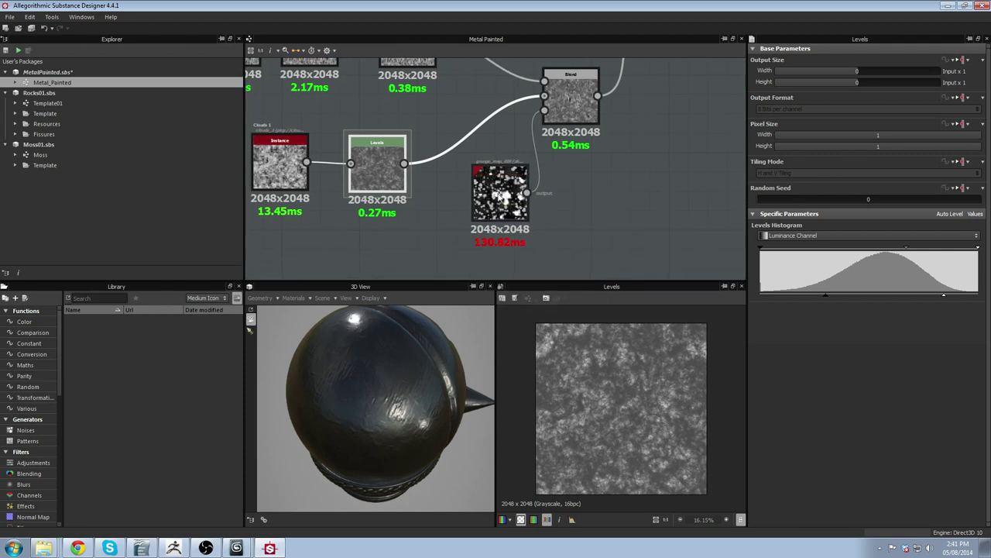
left_click(499, 198)
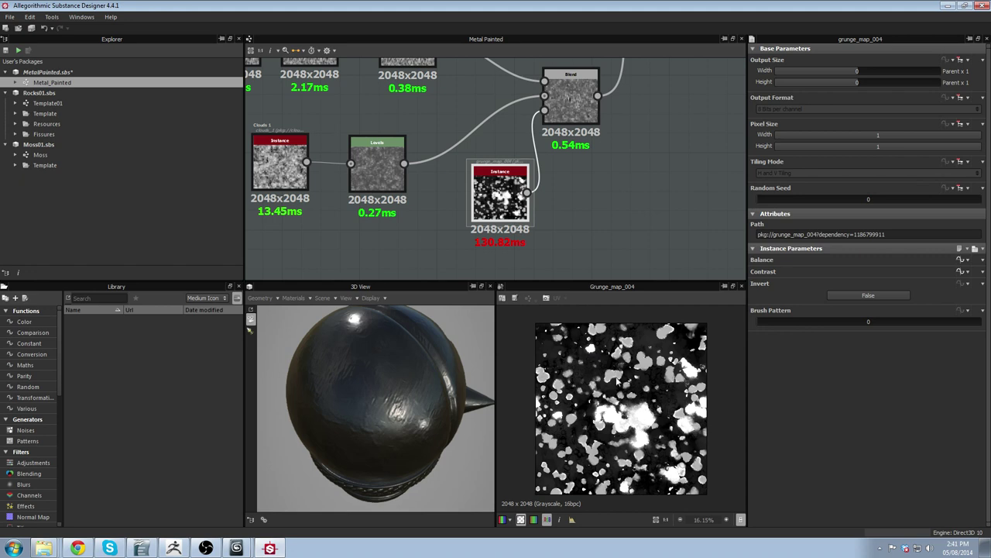
left_click(568, 128)
scroll(631, 443, "up", 2)
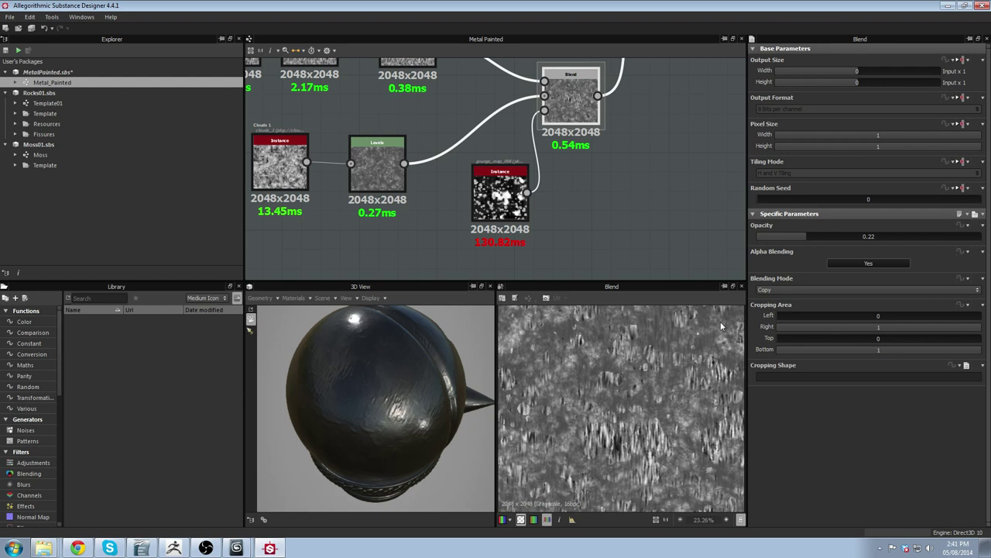
Examine the surface detail on the 3D preview object up close and from another angle.
middle_click_drag(653, 144, 626, 194)
left_click_drag(477, 346, 390, 390)
mouse_move(391, 390)
right_mouse_down()
mouse_move(390, 400)
mouse_move(388, 373)
right_mouse_up()
left_click_drag(347, 364, 381, 398)
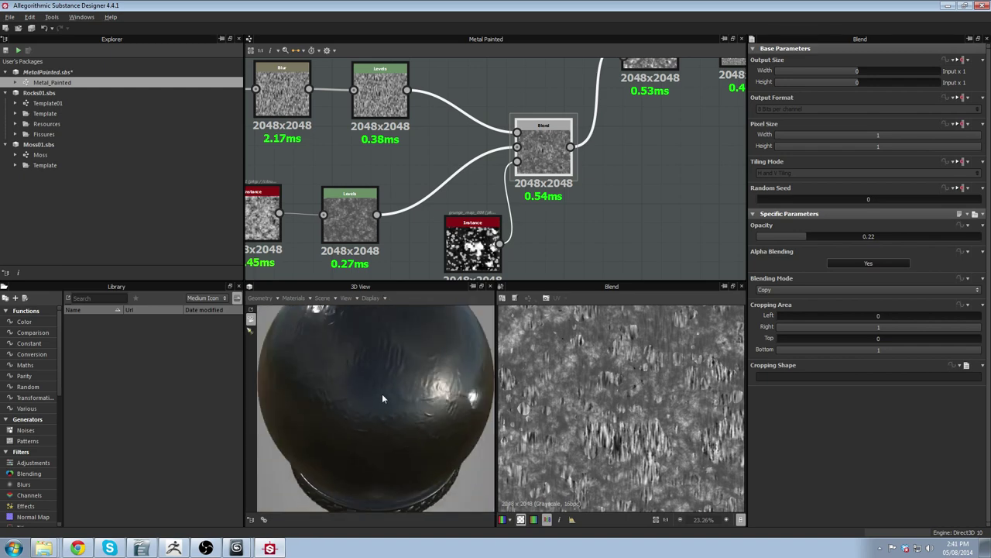
scroll(388, 379, "down", 5)
Preview the whole soft dot image of the FX-Map node that feeds the Splatter node.
middle_click_drag(511, 137, 517, 194)
scroll(517, 193, "down", 4)
middle_click_drag(583, 161, 543, 221)
middle_click_drag(387, 122, 489, 163)
scroll(489, 164, "down", 2)
scroll(488, 162, "up", 4)
middle_click_drag(294, 208, 423, 226)
scroll(423, 226, "up", 2)
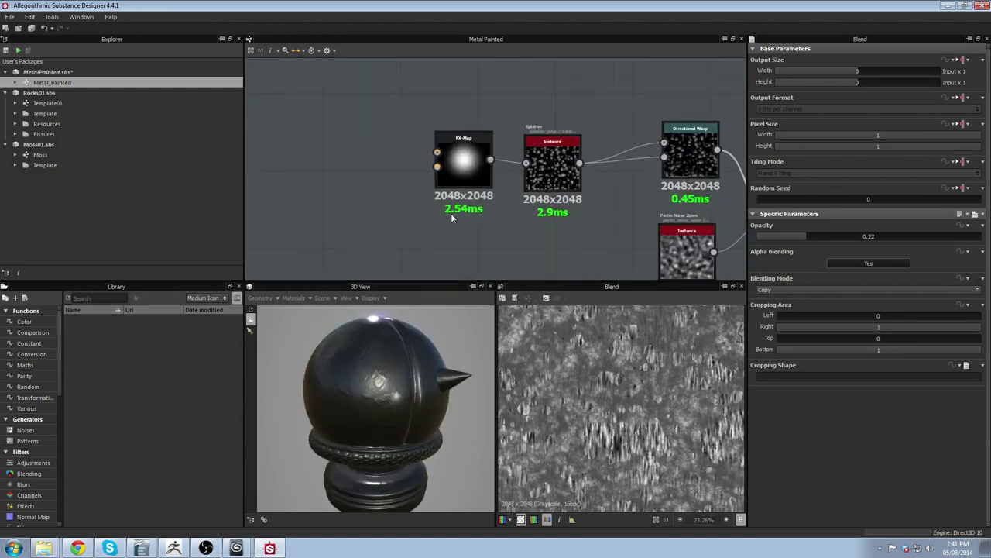
scroll(468, 210, "up", 1)
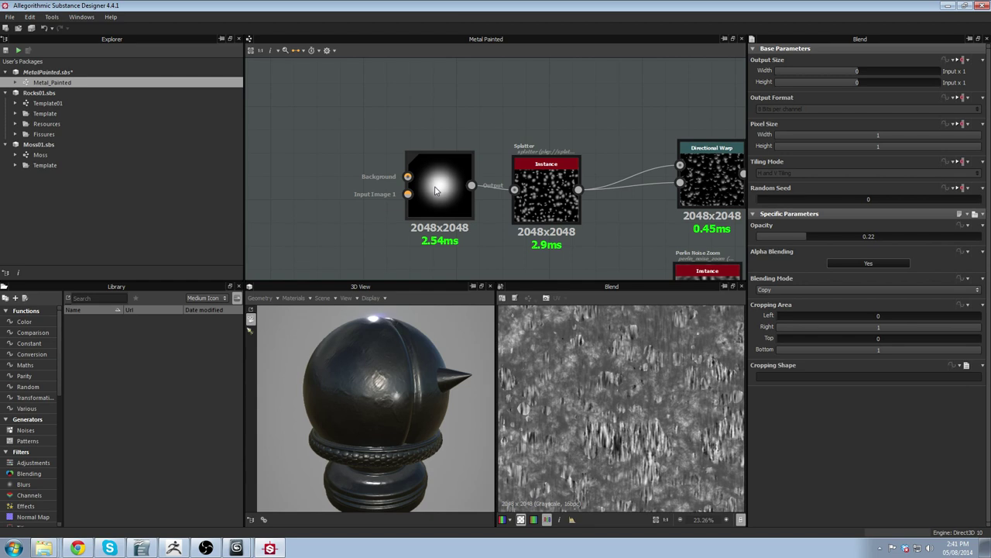
double_click(450, 174)
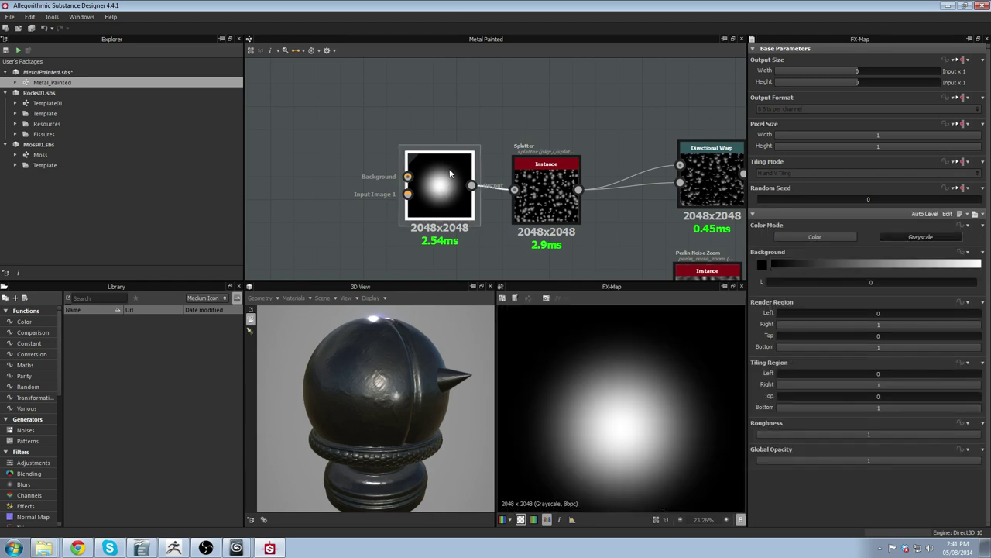
scroll(647, 399, "down", 2)
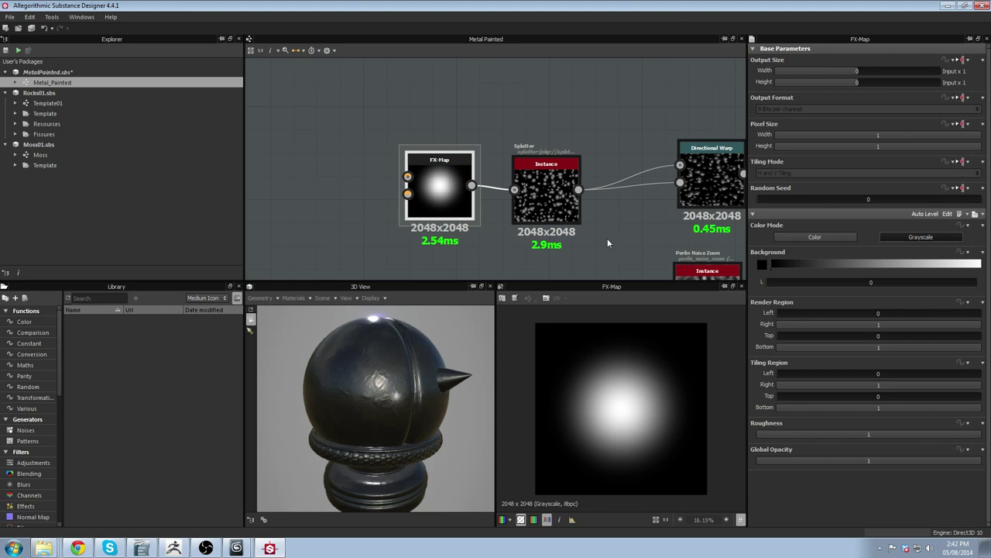
scroll(610, 241, "up", 1)
middle_click_drag(610, 242, 530, 197)
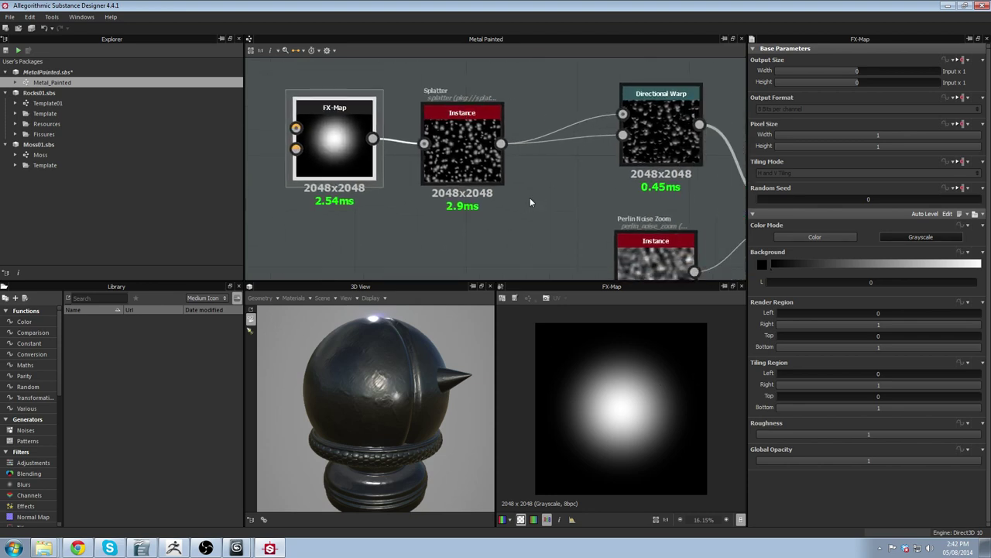
Preview the output of the Splatter node that scatters the FX-Map dots.
double_click(458, 135)
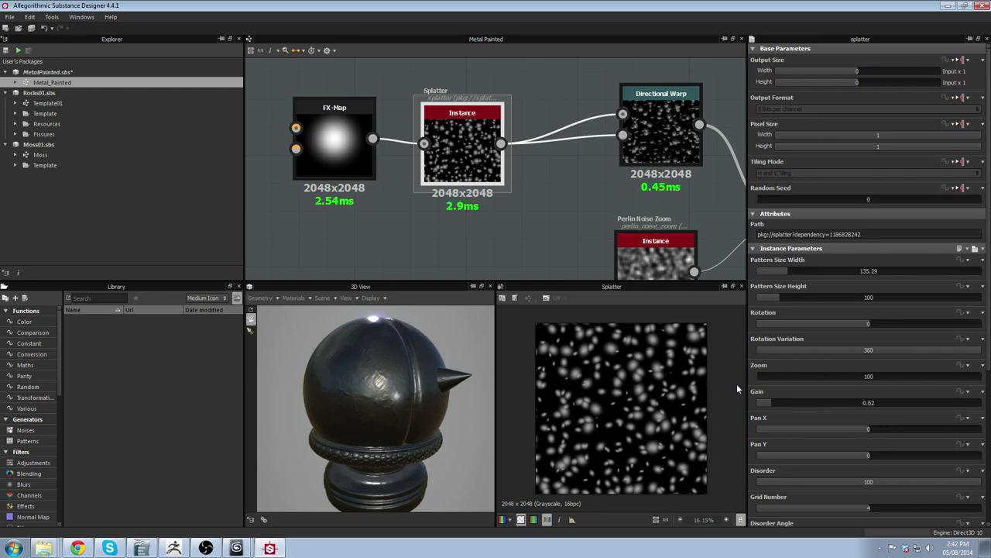
middle_click_drag(584, 165, 435, 165)
scroll(522, 201, "down", 1)
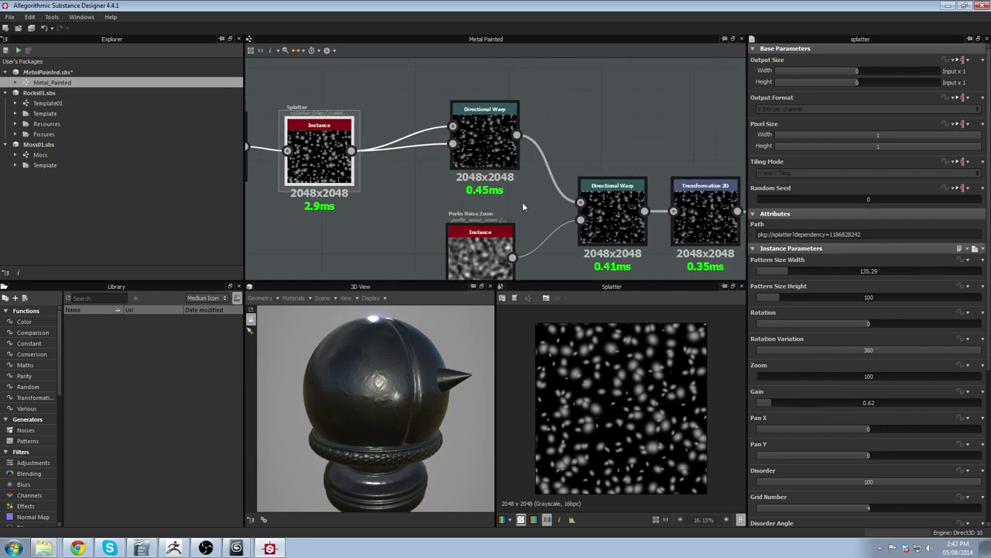
middle_click_drag(531, 214, 531, 174)
scroll(306, 182, "up", 1)
middle_click_drag(307, 182, 362, 229)
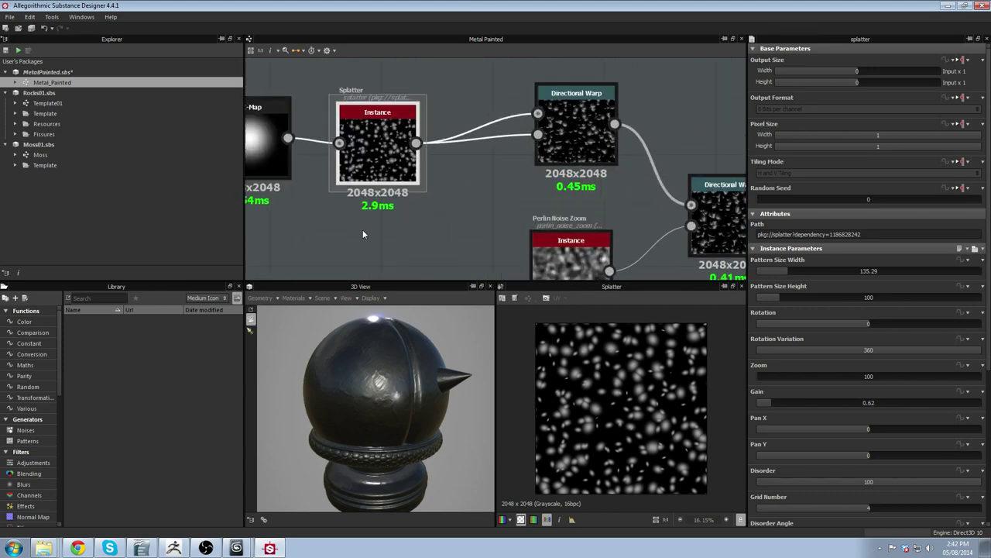
Preview the first Directional Warp node, which receives the Splatter output on both inputs.
double_click(566, 120)
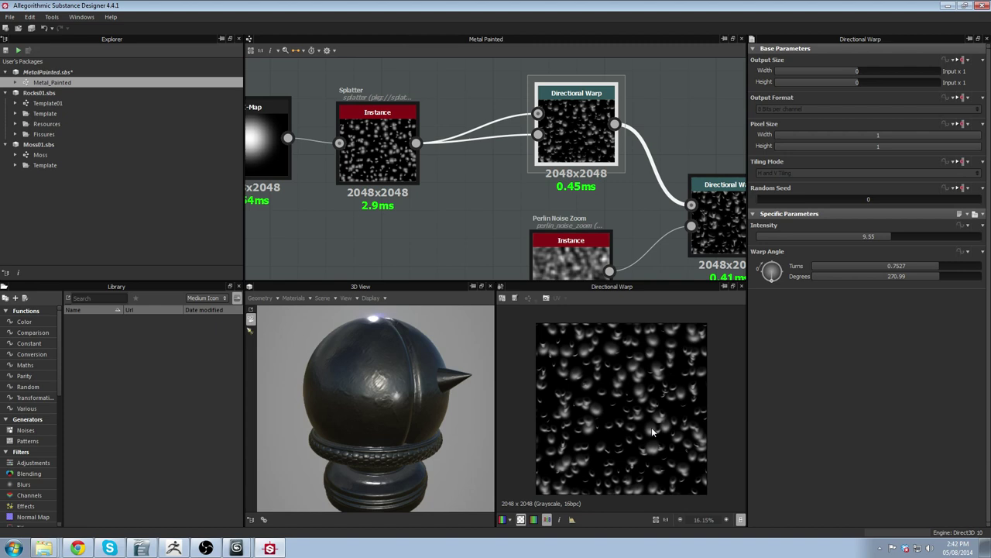
scroll(581, 256, "up", 1)
scroll(480, 155, "down", 1)
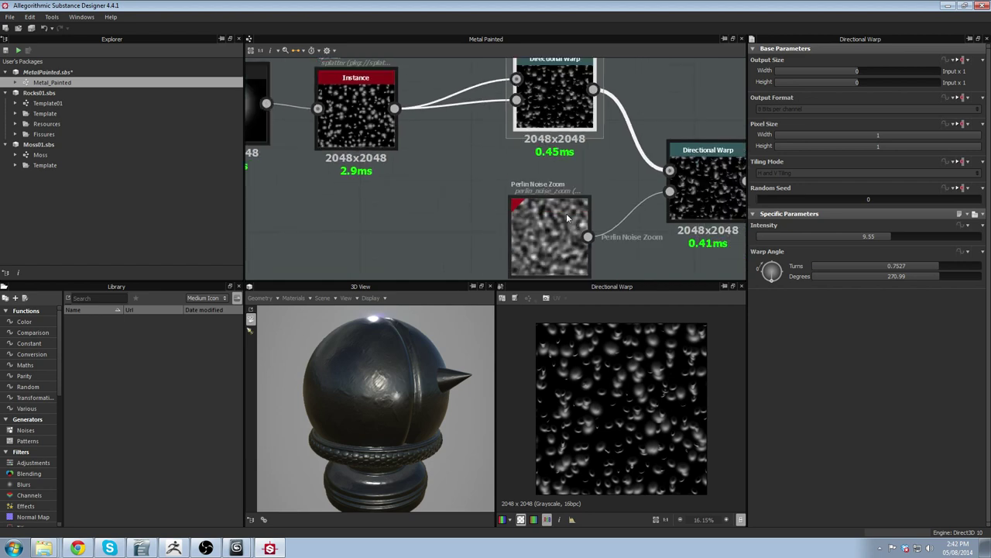
scroll(574, 223, "down", 2)
middle_click_drag(574, 223, 461, 242)
middle_click_drag(359, 183, 460, 186)
scroll(416, 198, "up", 1)
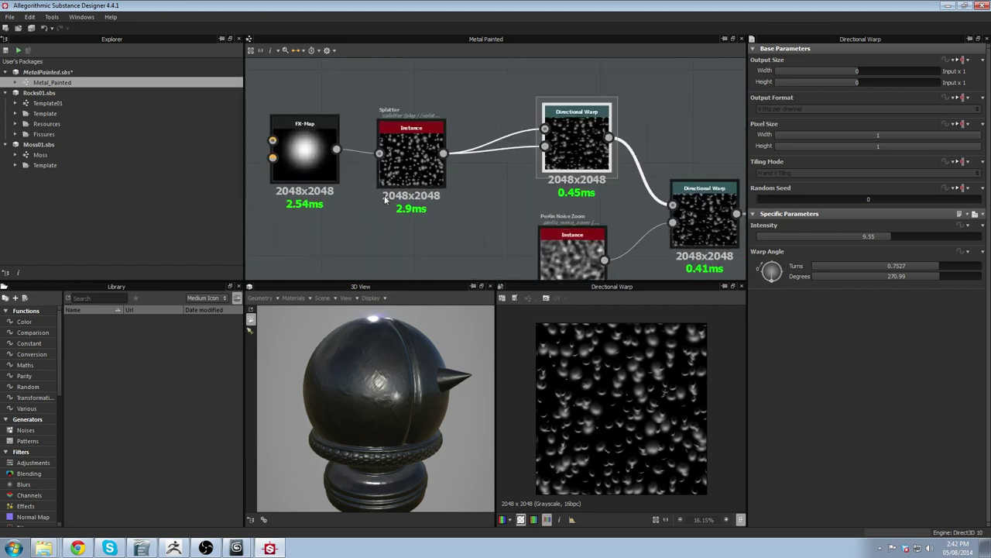
mouse_move(566, 134)
middle_mouse_down()
mouse_move(537, 148)
mouse_move(560, 139)
middle_mouse_up()
middle_click_drag(556, 189, 435, 125)
scroll(452, 169, "up", 1)
middle_click_drag(440, 190, 432, 236)
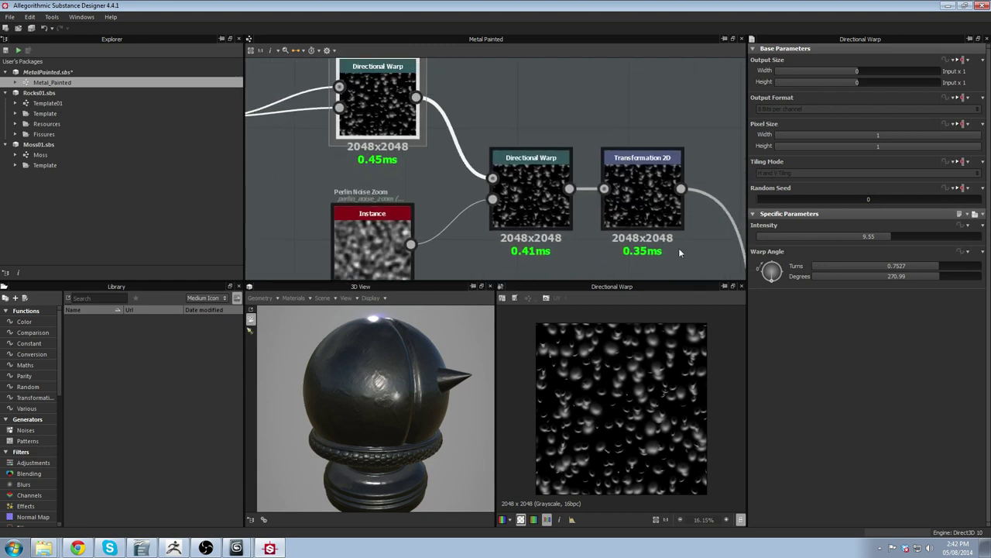
Inspect the Perlin Noise Zoom node's parameters and preview the second Directional Warp it drives.
left_click(370, 246)
middle_click_drag(360, 241, 349, 179)
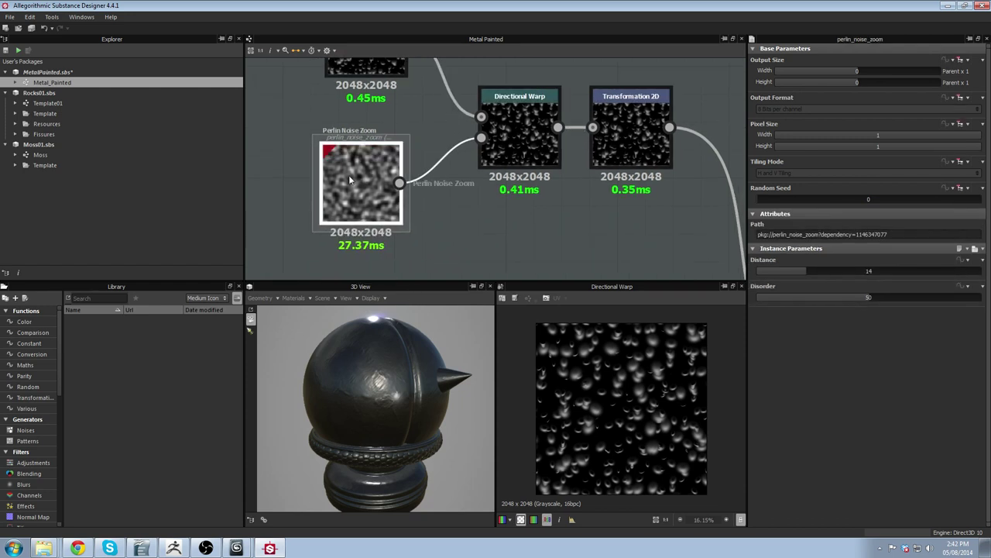
left_click(521, 143)
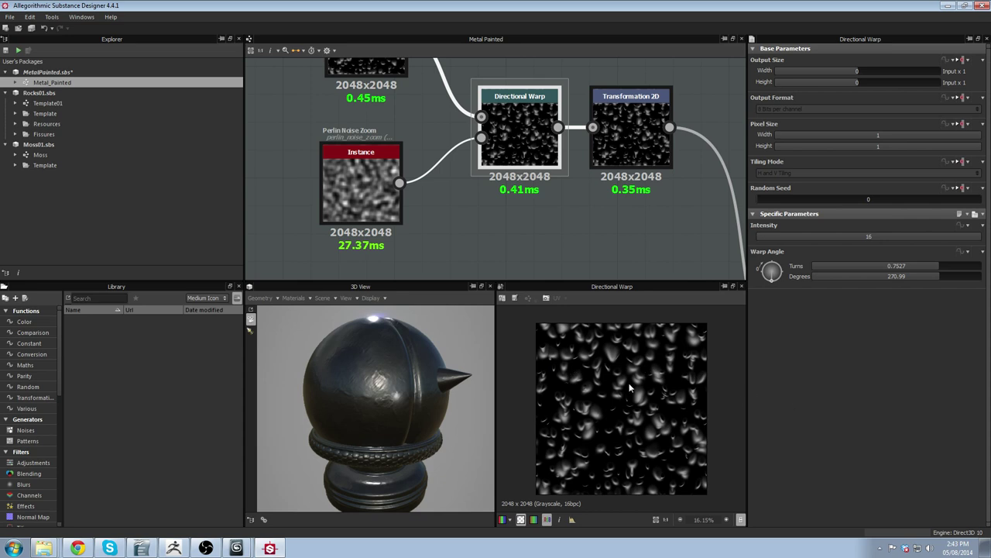
middle_click_drag(617, 214, 525, 214)
Preview the Transformation 2D node after the second Directional Warp and move it farther away from that warp.
left_click(538, 139)
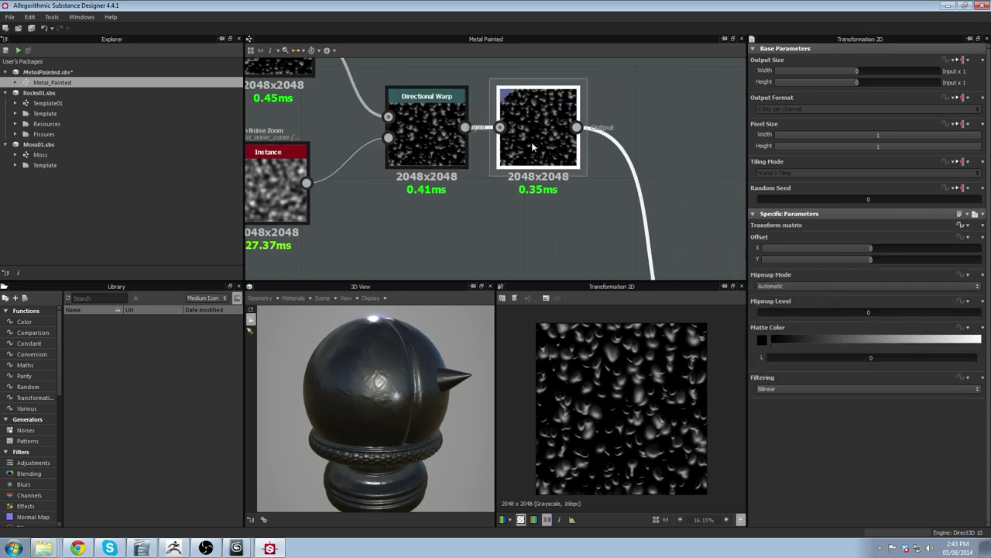
middle_click_drag(629, 194, 544, 235)
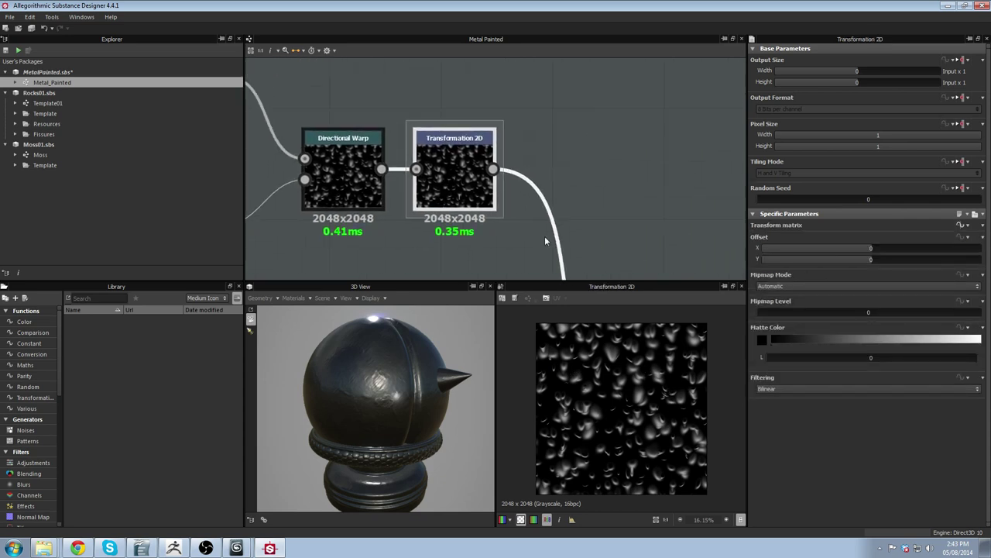
scroll(545, 236, "down", 1)
left_click_drag(468, 159, 481, 206)
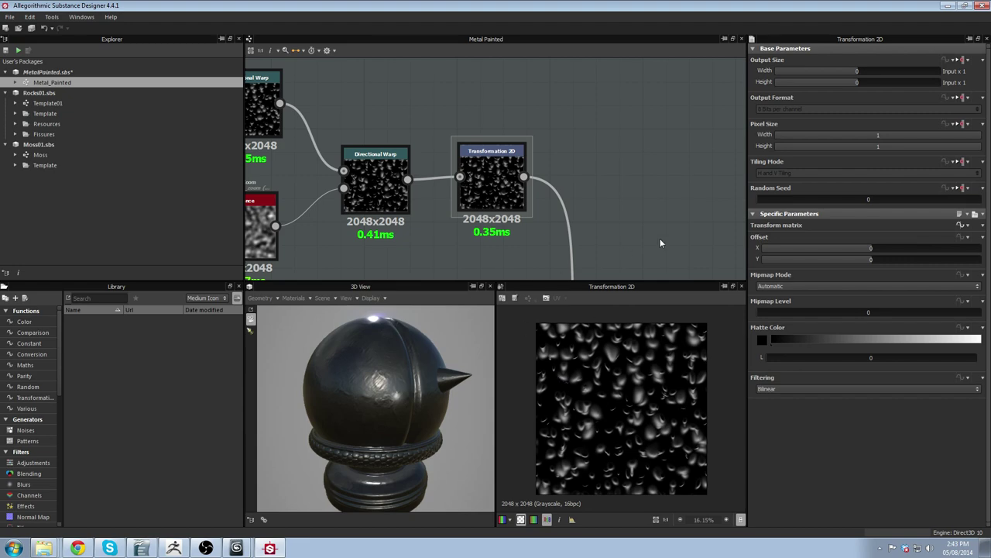
Preview the Add (Linear Dodge) Blend node that combines the warped dot pattern with the noise branch.
middle_click_drag(528, 238, 522, 106)
scroll(522, 106, "down", 2)
middle_click_drag(584, 182, 525, 133)
scroll(525, 133, "down", 2)
scroll(525, 176, "up", 2)
double_click(551, 144)
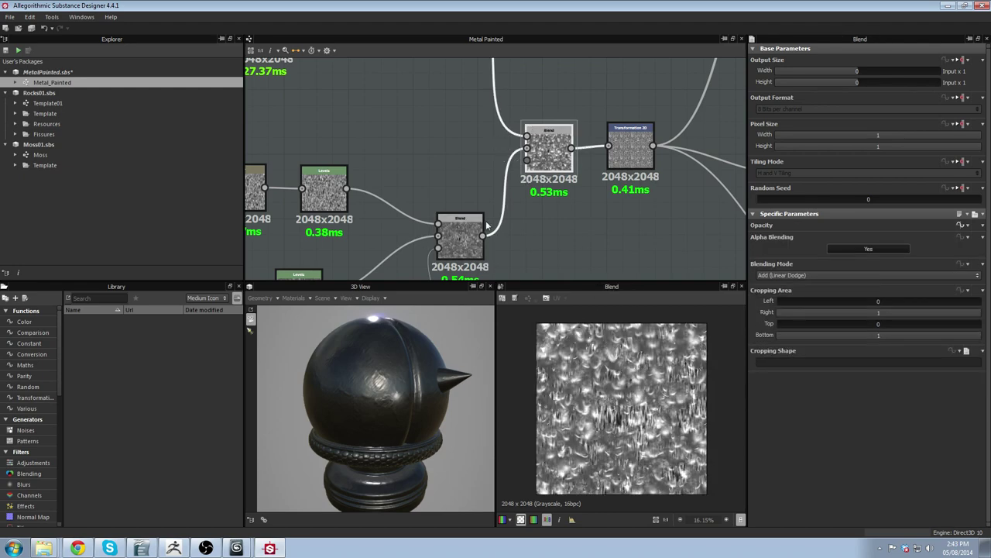
Compare the noise-only Blend with the combined Blend that also takes in the warped dots.
scroll(487, 225, "down", 2)
scroll(490, 217, "up", 1)
left_click(474, 247)
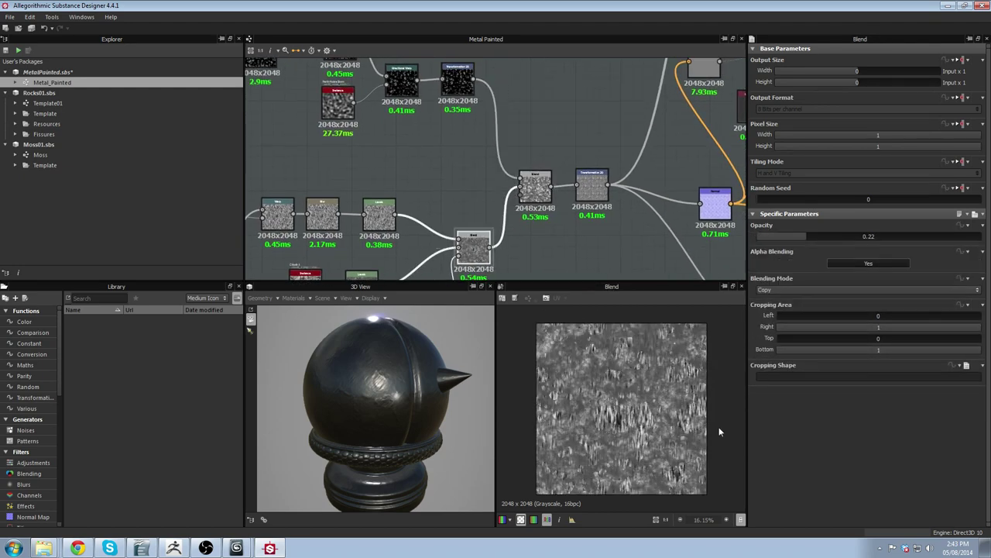
left_click(459, 79)
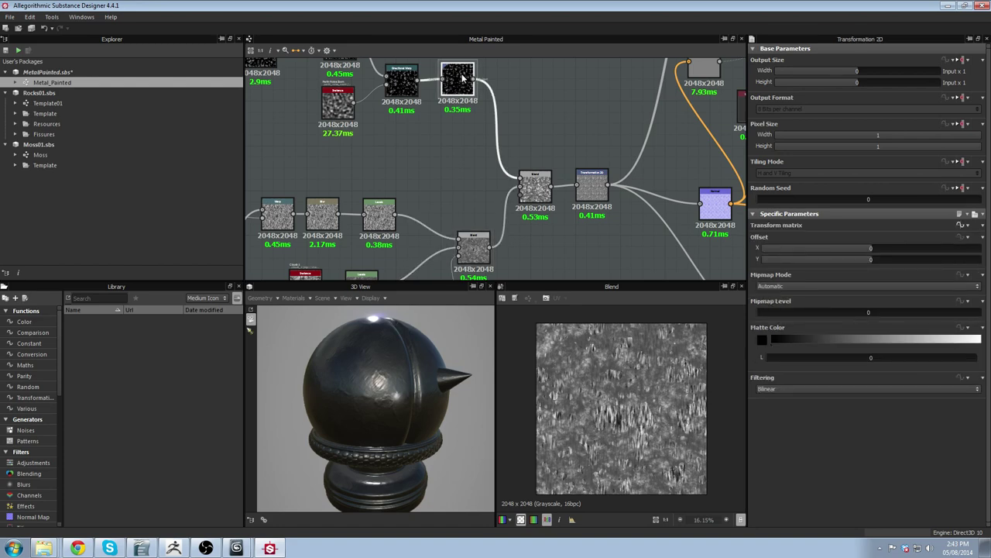
left_click(534, 182)
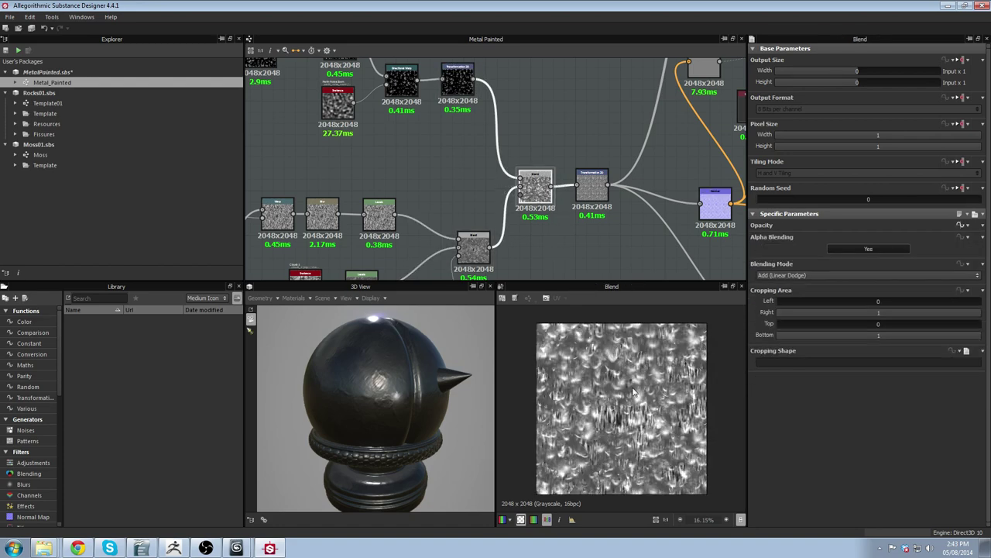
Preview the Transformation 2D node that follows the combined Blend.
scroll(649, 231, "up", 2)
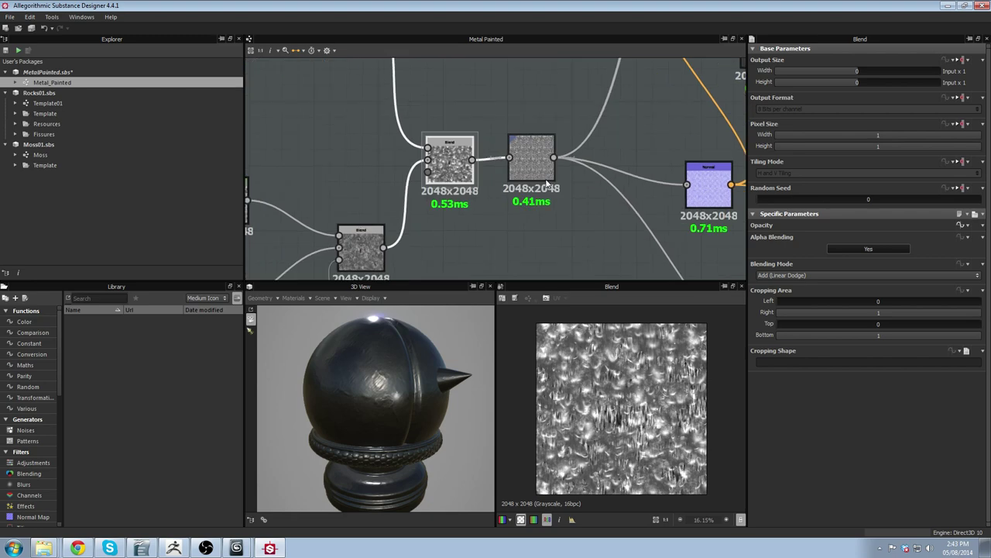
left_click(534, 144)
scroll(621, 374, "up", 3)
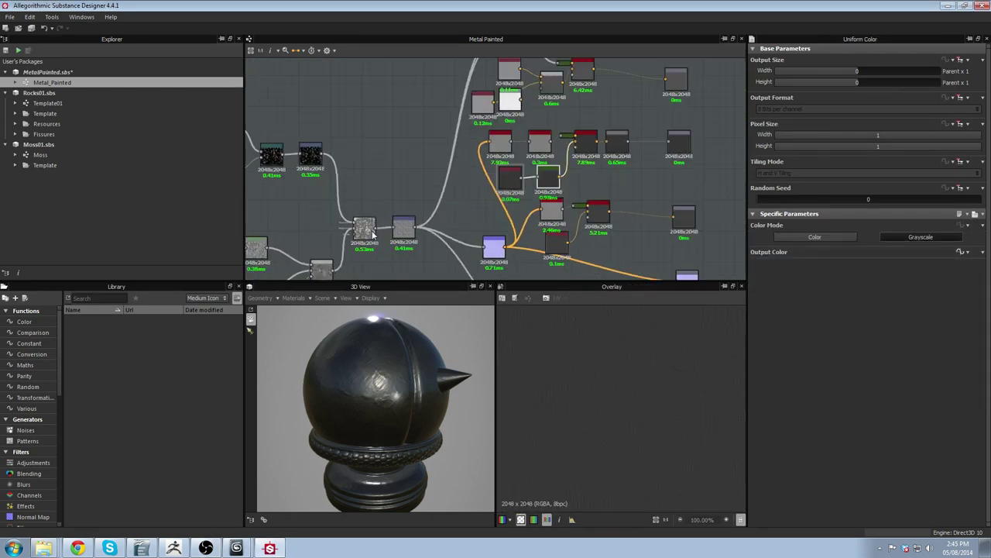
Preview the Emboss node at the start of the diffuse branch and examine the nodes around it.
scroll(401, 230, "down", 2)
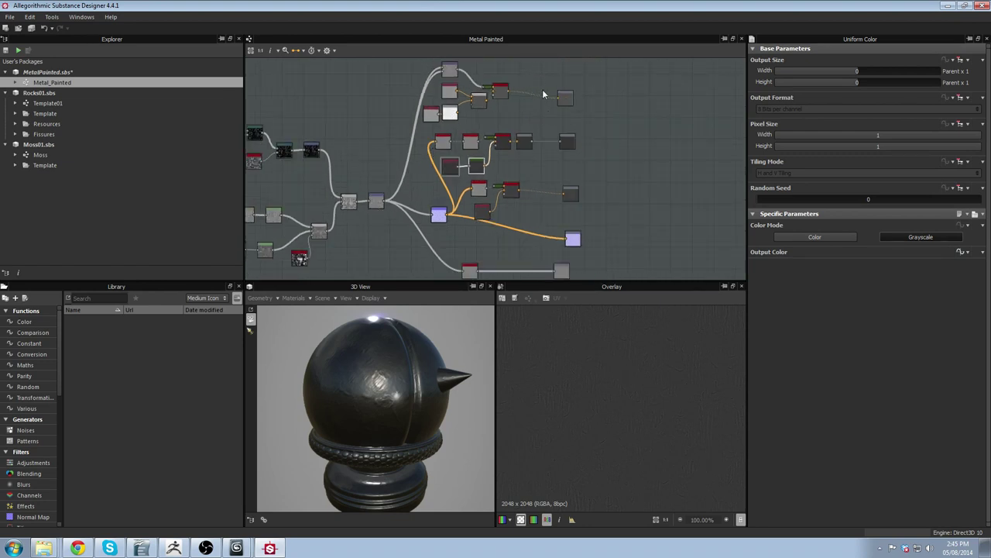
middle_click_drag(419, 106, 395, 184)
scroll(396, 161, "up", 5)
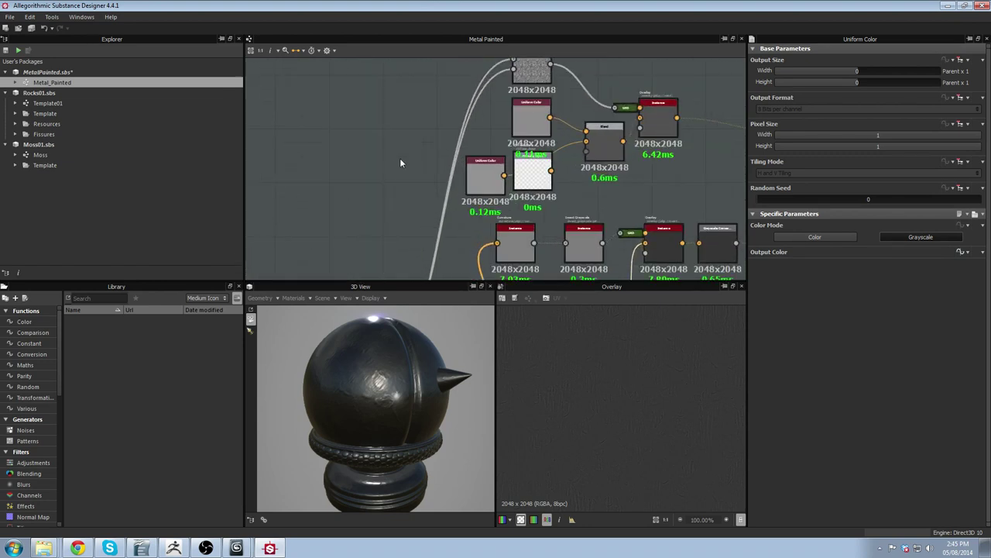
middle_click_drag(435, 133, 411, 173)
scroll(418, 193, "down", 4)
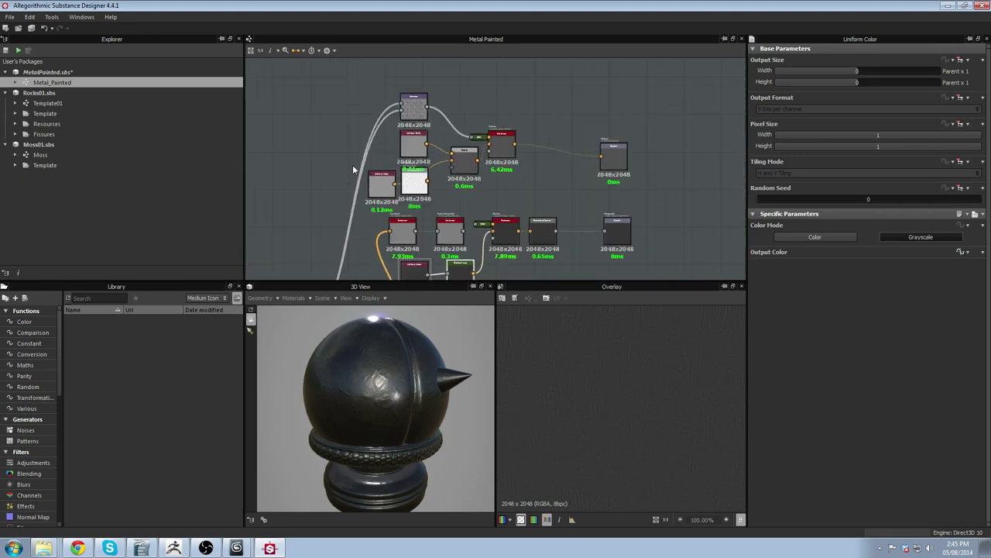
middle_click_drag(362, 194, 447, 123)
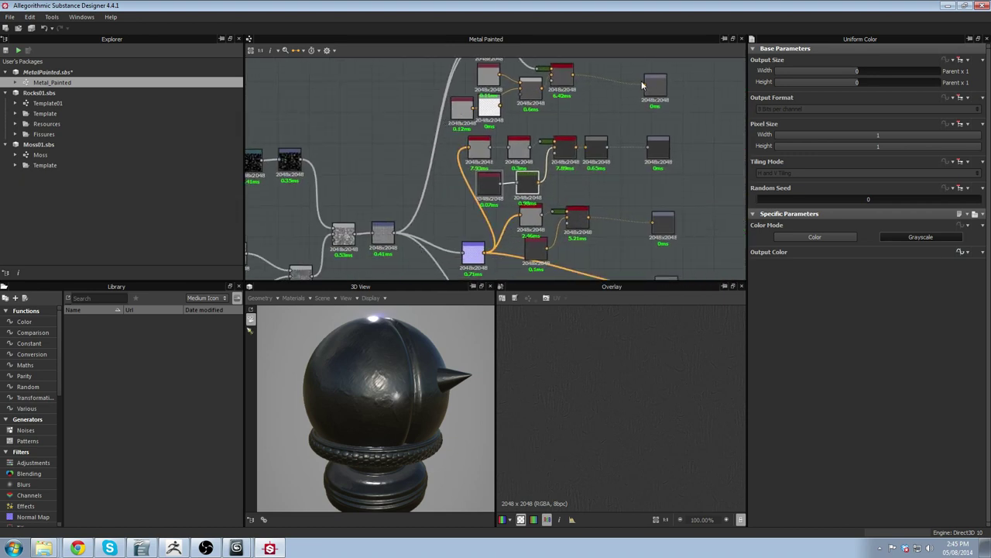
scroll(496, 160, "up", 5)
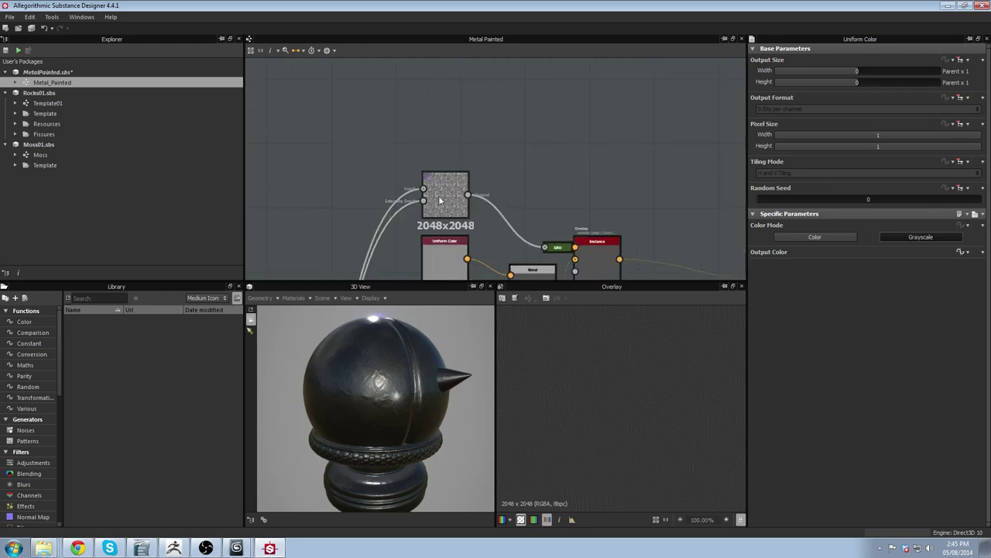
left_click(442, 199)
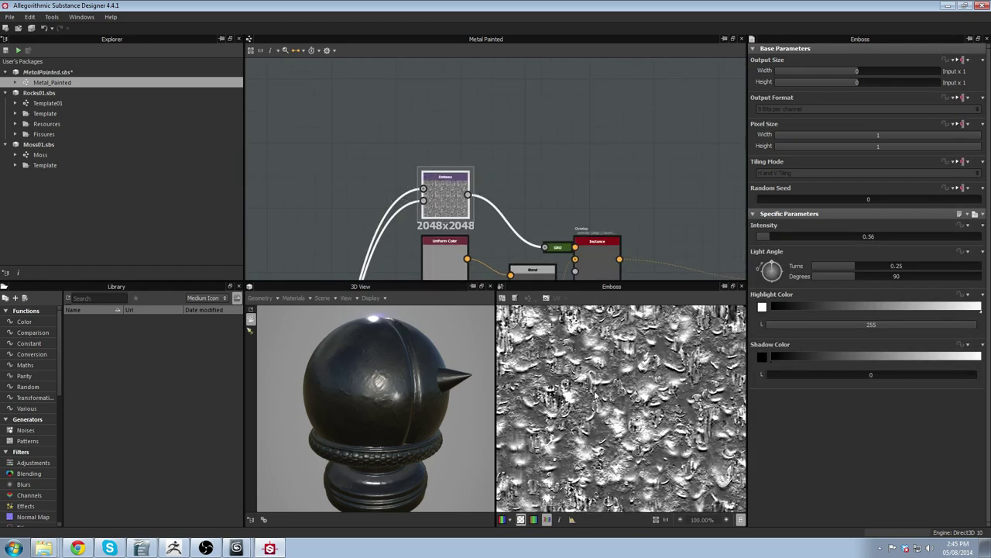
middle_click_drag(450, 168, 478, 66)
scroll(478, 67, "down", 2)
middle_click_drag(515, 136, 506, 182)
scroll(515, 128, "up", 1)
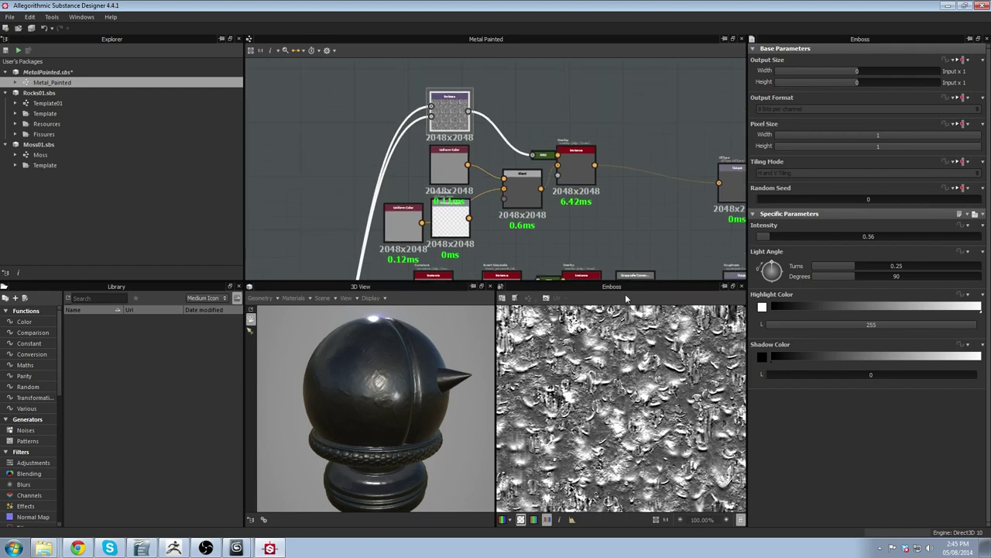
Set the Emboss node's intensity to 0.44 and check the pattern in the 2D preview.
scroll(630, 391, "down", 5)
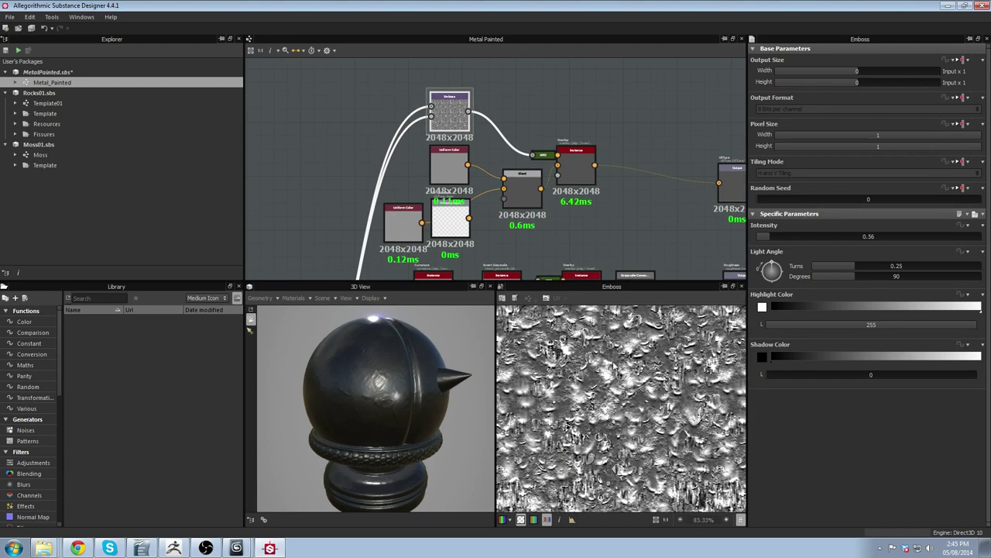
scroll(631, 391, "up", 4)
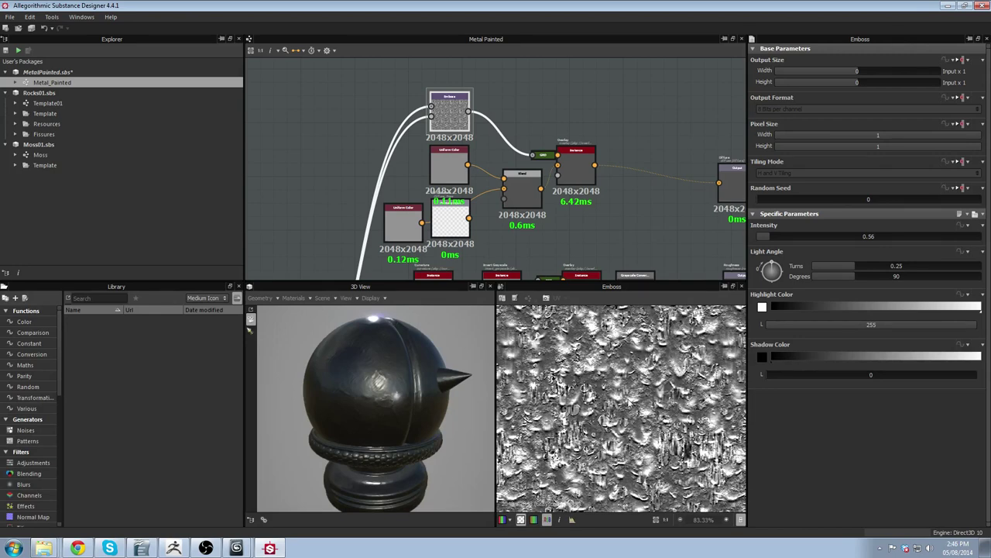
scroll(666, 404, "down", 4)
scroll(629, 341, "up", 4)
left_click_drag(767, 236, 767, 237)
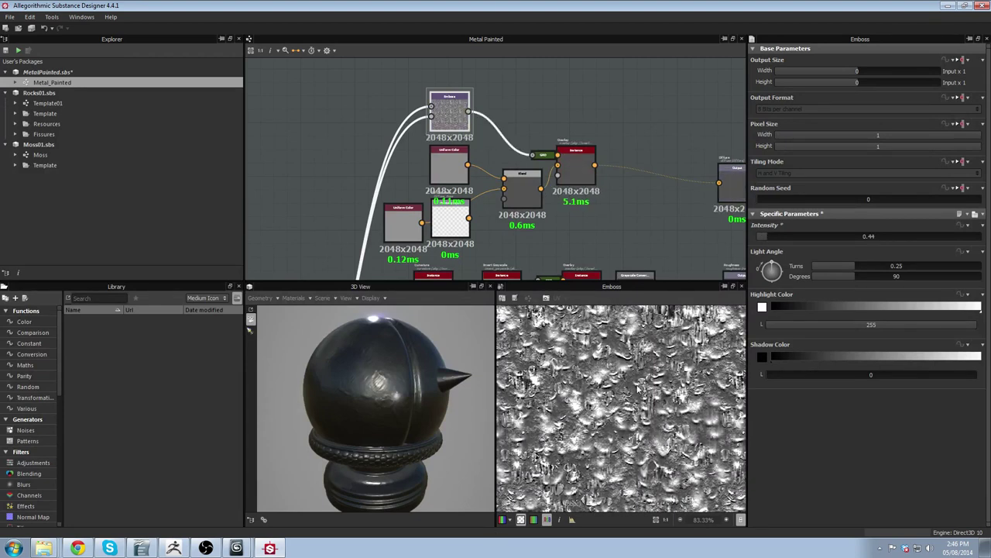
middle_click_drag(601, 368, 568, 427)
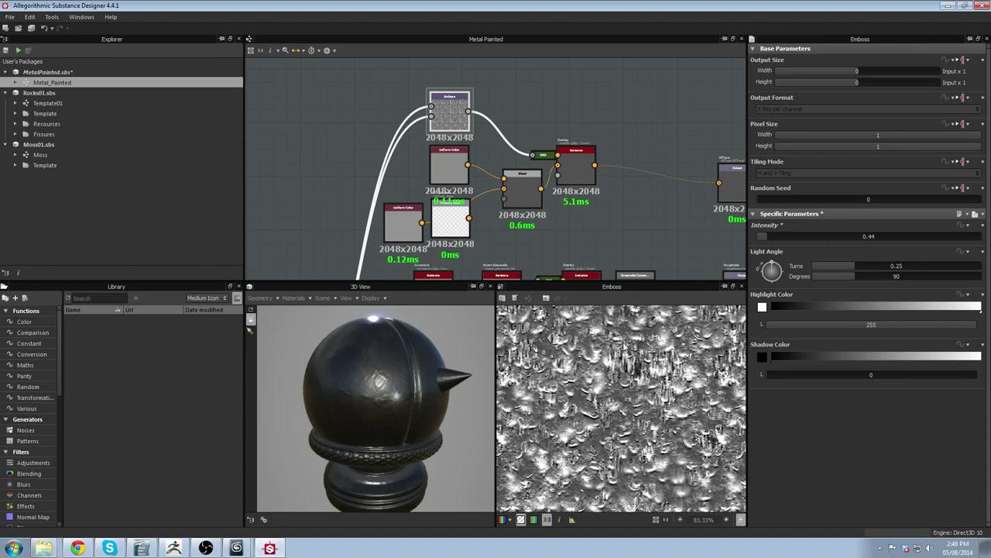
Preview the Overlay node that lays the emboss over the blended colours before the diffuse output.
scroll(583, 179, "down", 2)
middle_click_drag(580, 188, 492, 183)
scroll(583, 179, "up", 3)
scroll(492, 183, "down", 1)
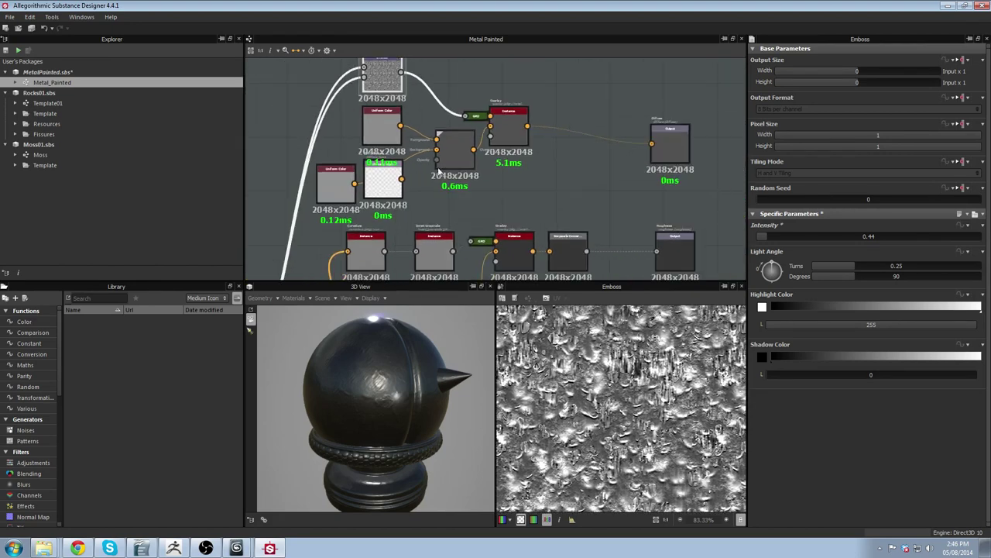
double_click(507, 135)
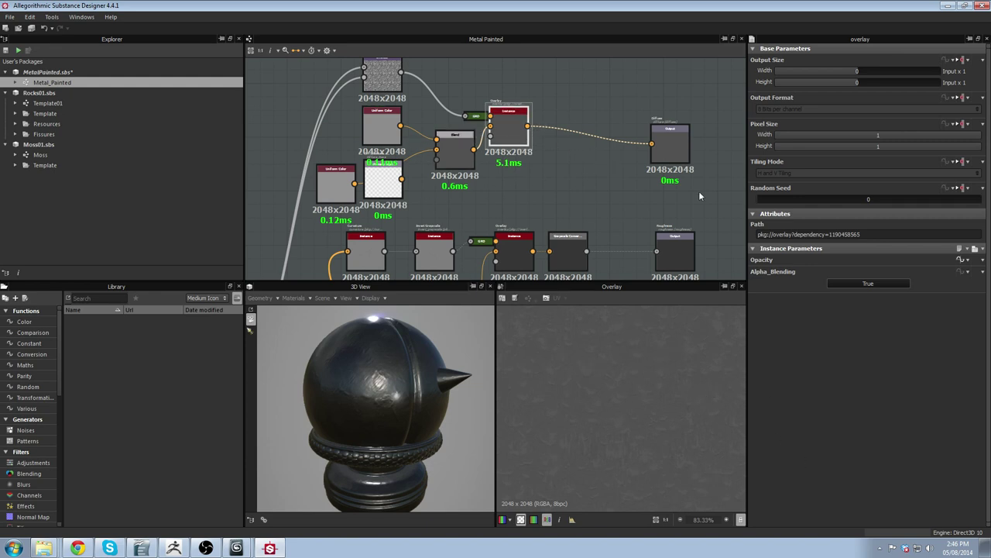
Compare the Emboss node's image with the Overlay result and examine the Overlay closely.
scroll(532, 260, "down", 2)
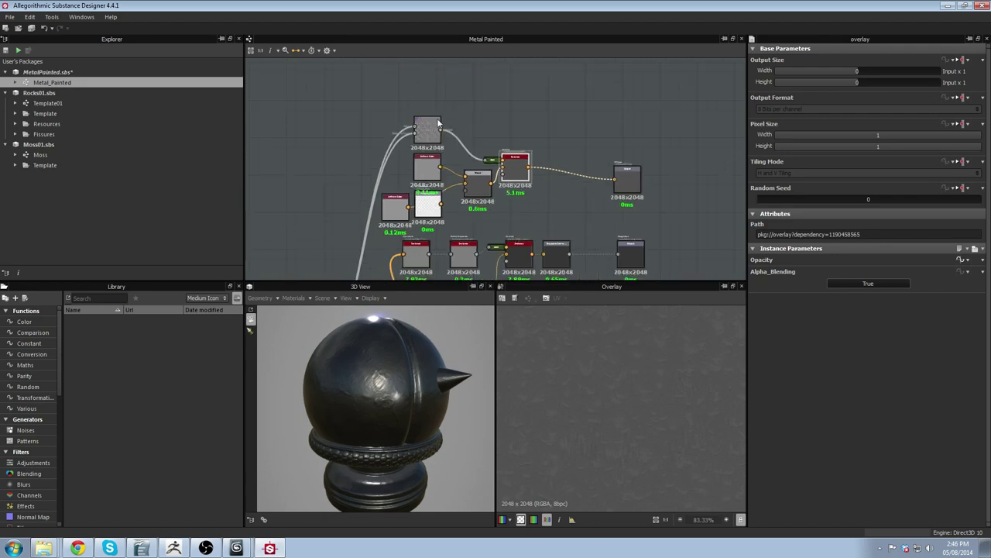
double_click(428, 128)
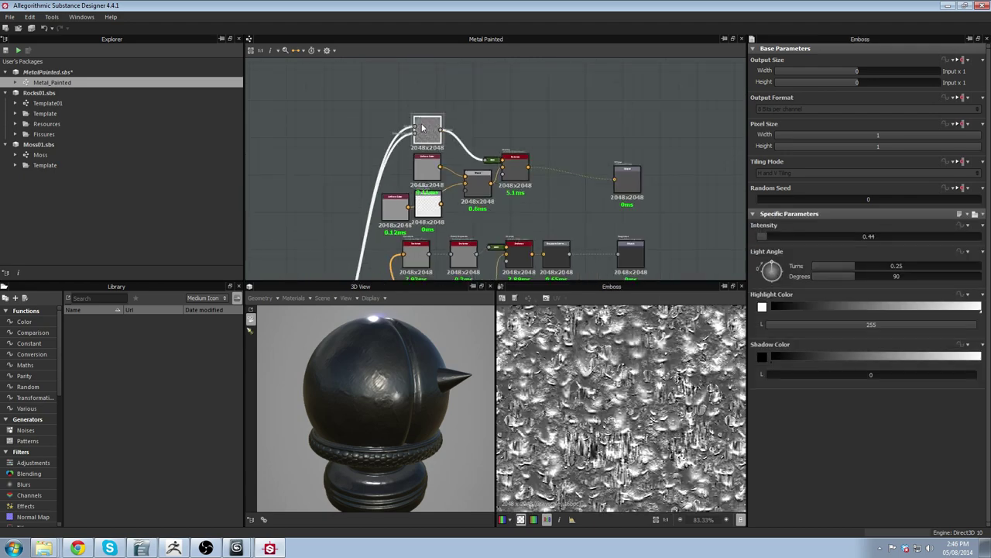
double_click(515, 163)
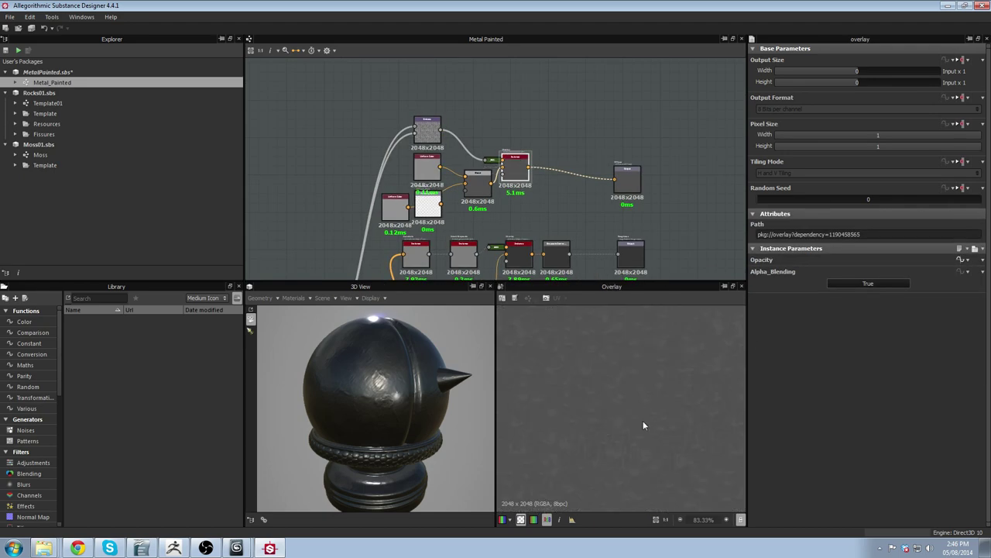
scroll(700, 277, "down", 1)
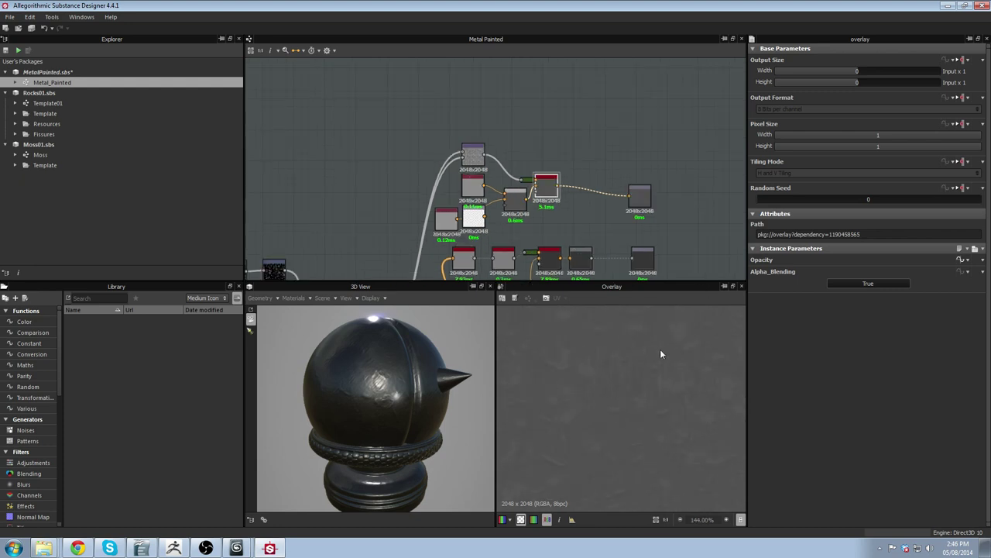
Move the Overlay node of the diffuse branch slightly upward and dismiss the pop-up notification.
scroll(610, 135, "up", 1)
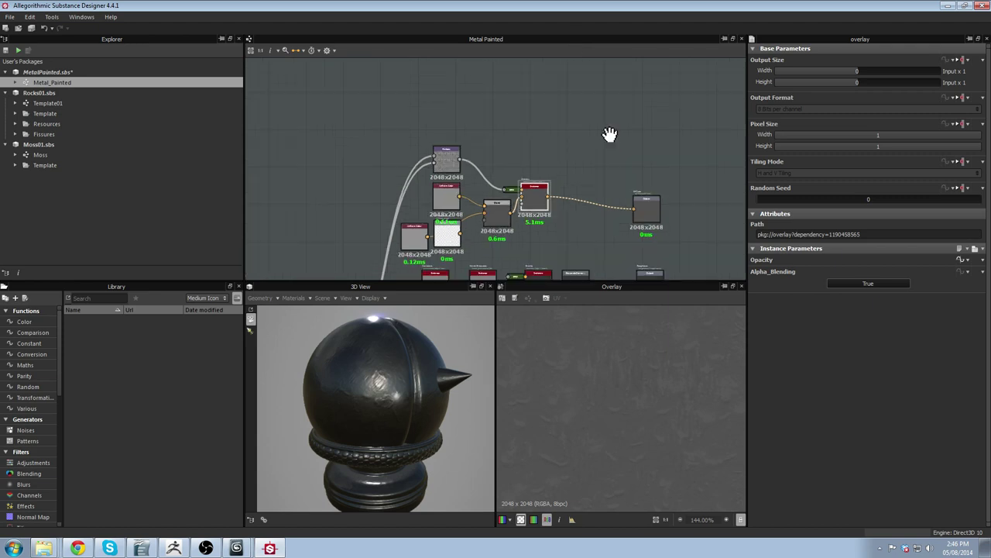
middle_click_drag(610, 135, 594, 121)
scroll(587, 161, "up", 2)
left_click_drag(479, 202, 484, 179)
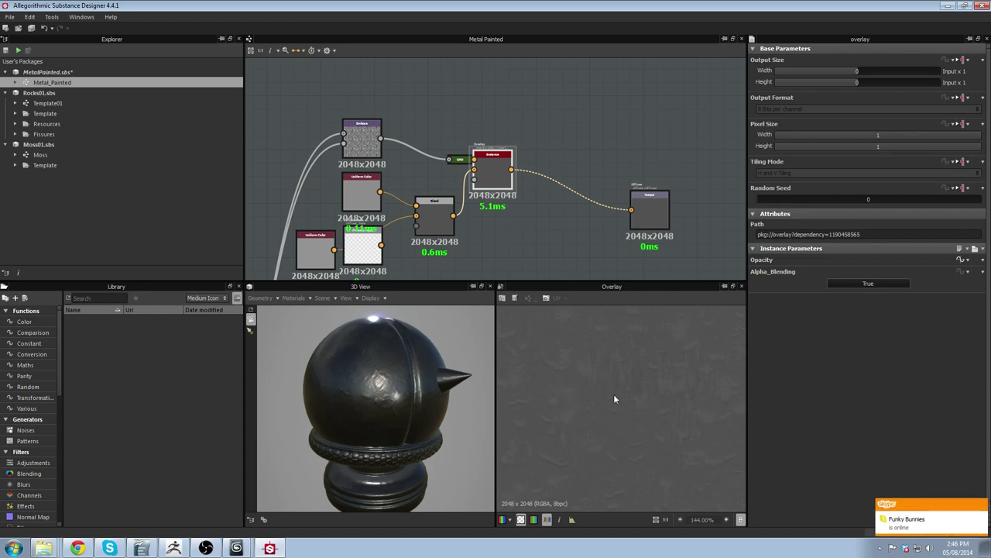
left_click(982, 503)
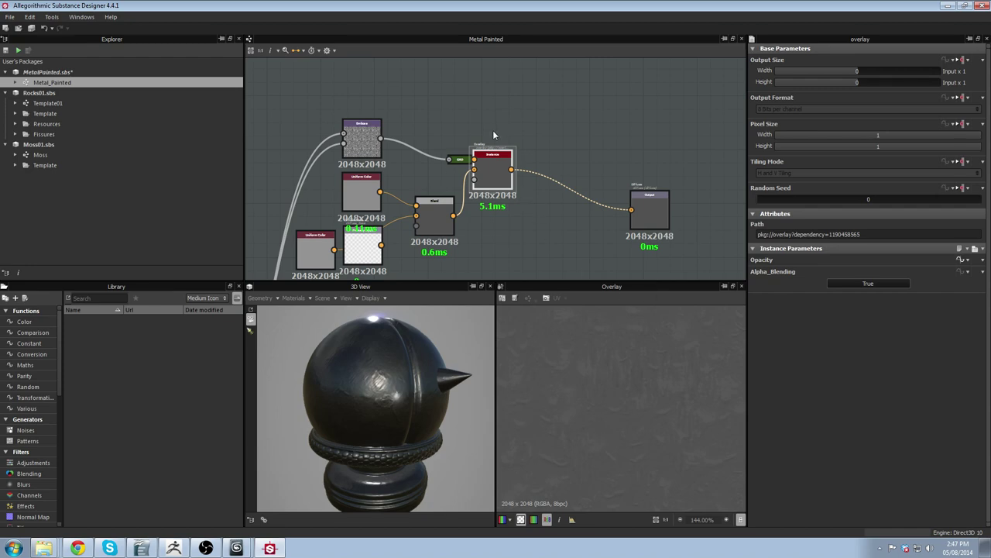
Select the Normal node fed by the Transformation 2D and follow its connection to the normal output.
scroll(537, 207, "down", 5)
scroll(453, 180, "up", 3)
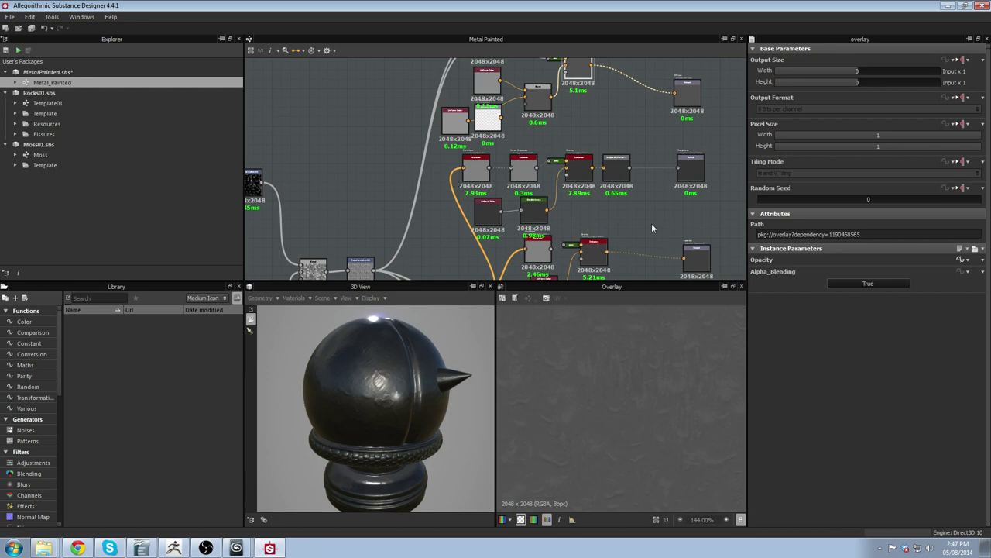
middle_click_drag(651, 223, 570, 181)
middle_click_drag(368, 255, 457, 206)
scroll(457, 206, "up", 1)
left_click(474, 194)
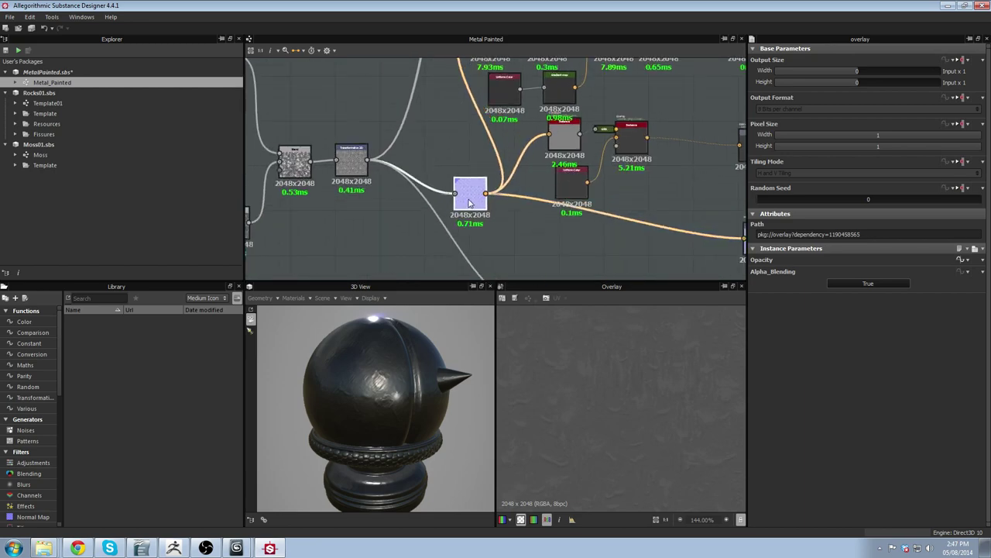
scroll(502, 230, "down", 2)
scroll(487, 219, "up", 2)
middle_click_drag(578, 186, 478, 184)
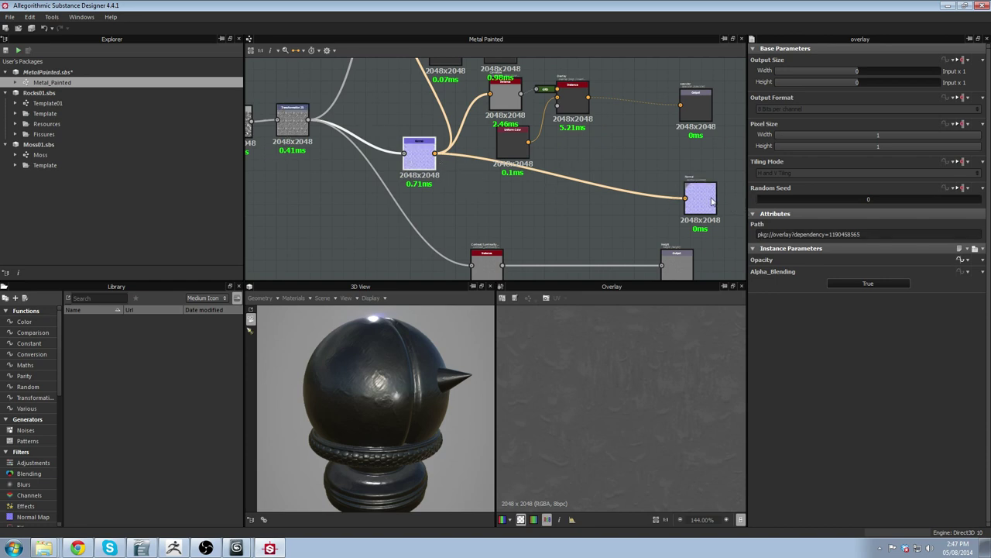
Preview the Curvature node that starts the roughness branch and examine the nodes that follow it.
middle_click_drag(558, 117, 571, 276)
scroll(497, 130, "down", 1)
scroll(455, 166, "up", 3)
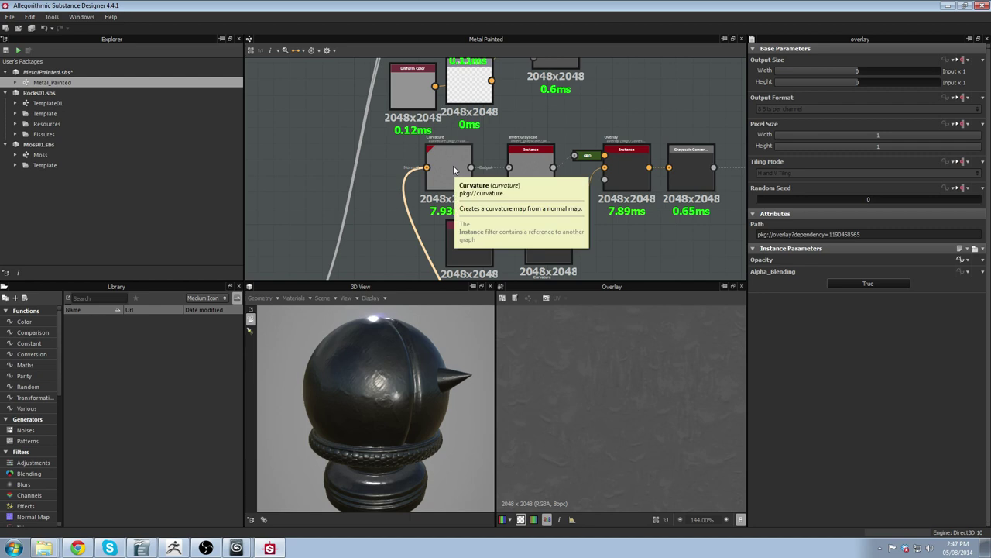
middle_click_drag(453, 166, 442, 105)
scroll(440, 107, "down", 1)
double_click(438, 107)
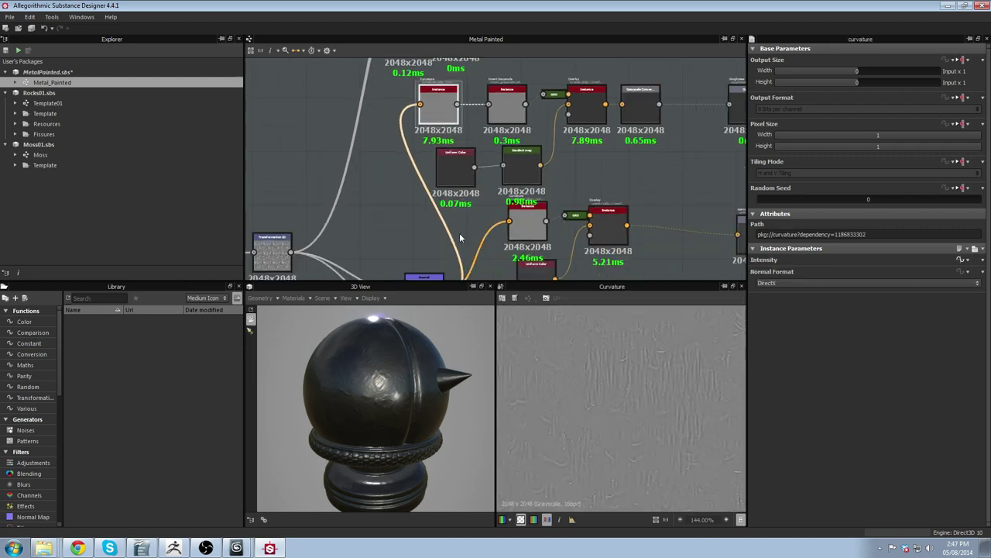
middle_click_drag(392, 92, 357, 135)
scroll(675, 423, "down", 1)
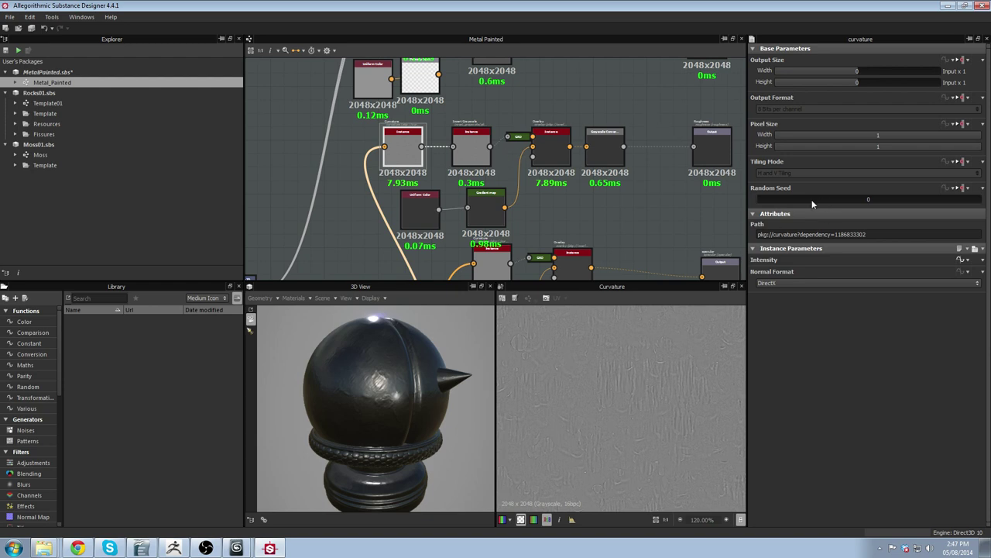
Preview the Invert Grayscale node that follows the Curvature node.
left_click(471, 147)
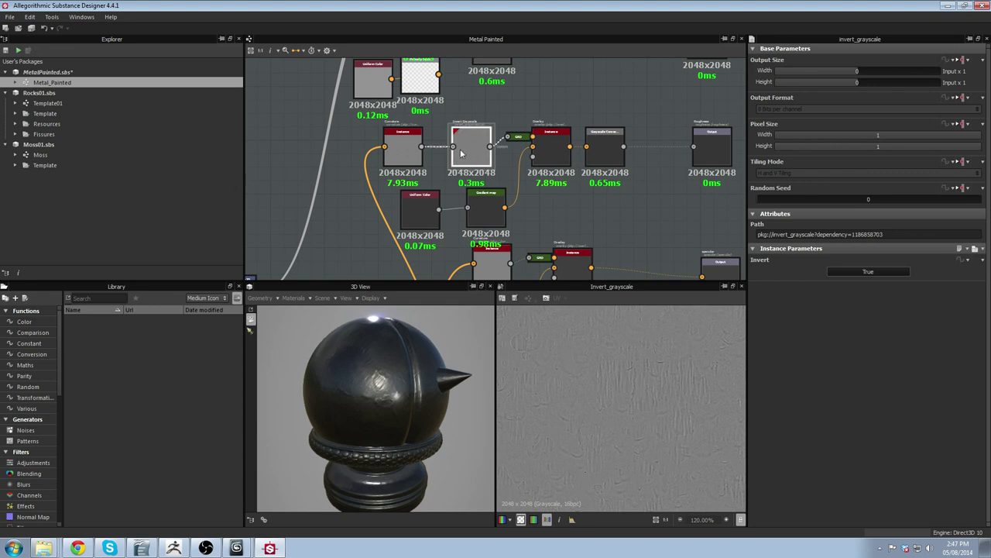
middle_click_drag(535, 192, 563, 220)
scroll(545, 221, "down", 1)
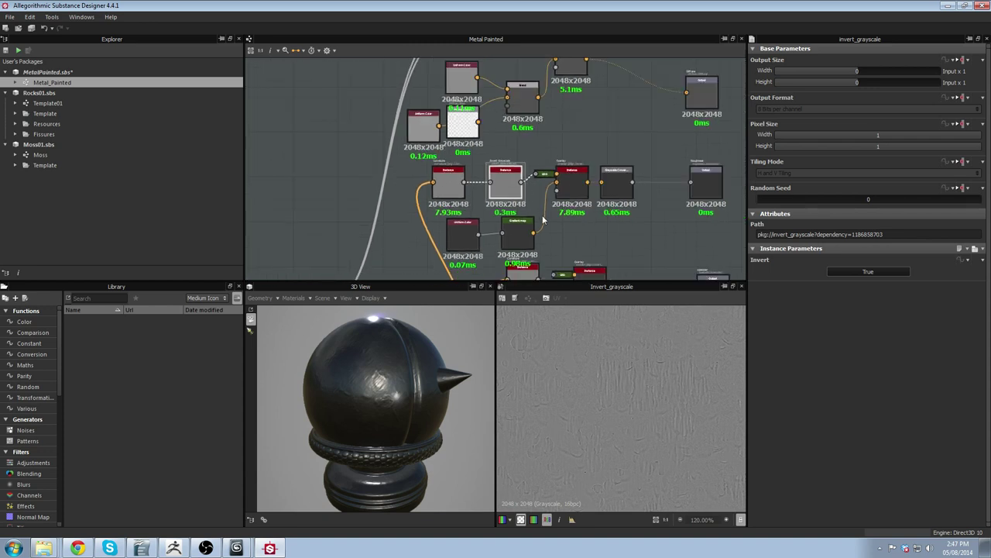
Move the roughness branch's Overlay node slightly below the row of Curvature and Invert Grayscale nodes.
middle_click_drag(472, 213, 499, 180)
middle_click_drag(567, 212, 489, 195)
scroll(488, 195, "up", 2)
left_click_drag(536, 101, 529, 133)
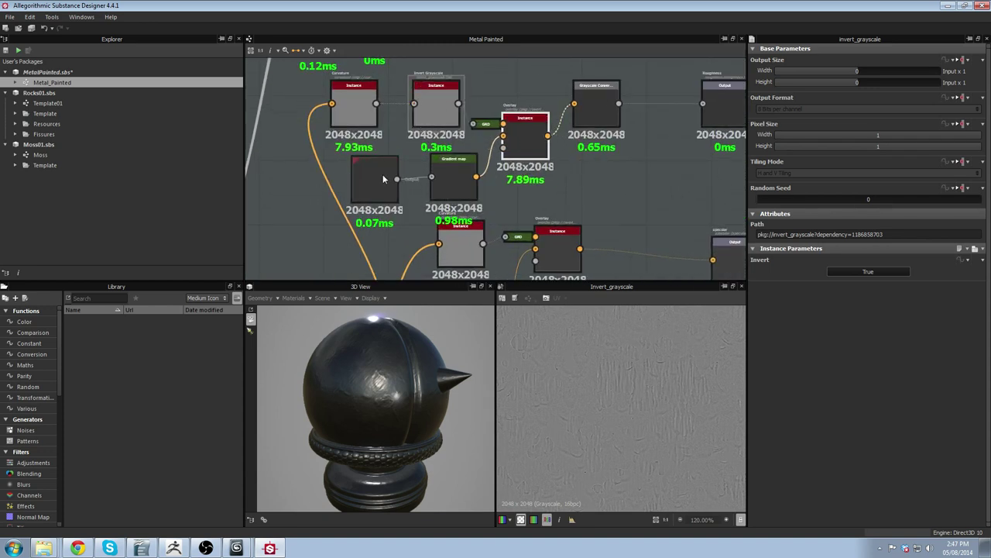
Preview the Roughness output after the Grayscale Conversion node and check the whole roughness branch.
middle_click_drag(599, 167, 565, 172)
scroll(566, 172, "down", 2)
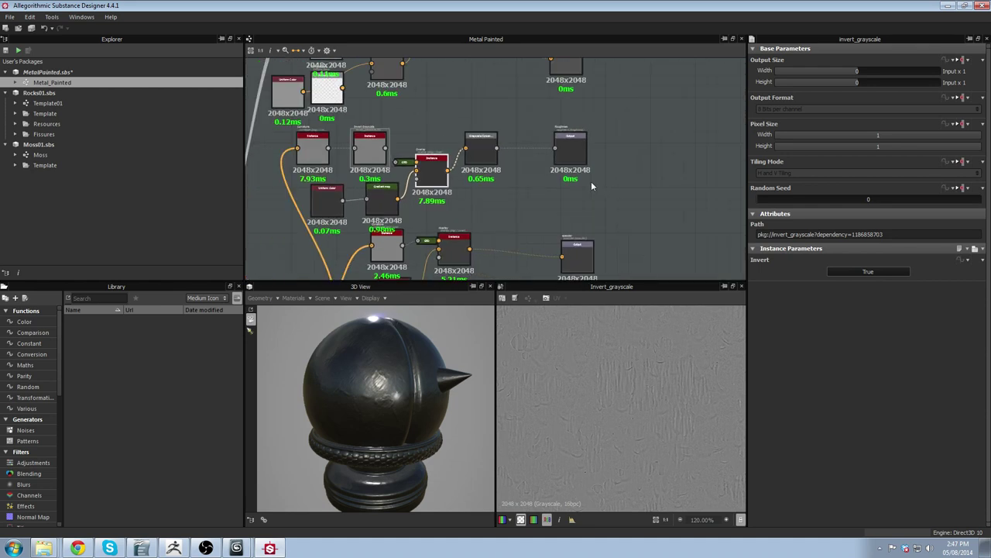
scroll(586, 137, "up", 2)
left_click(586, 137)
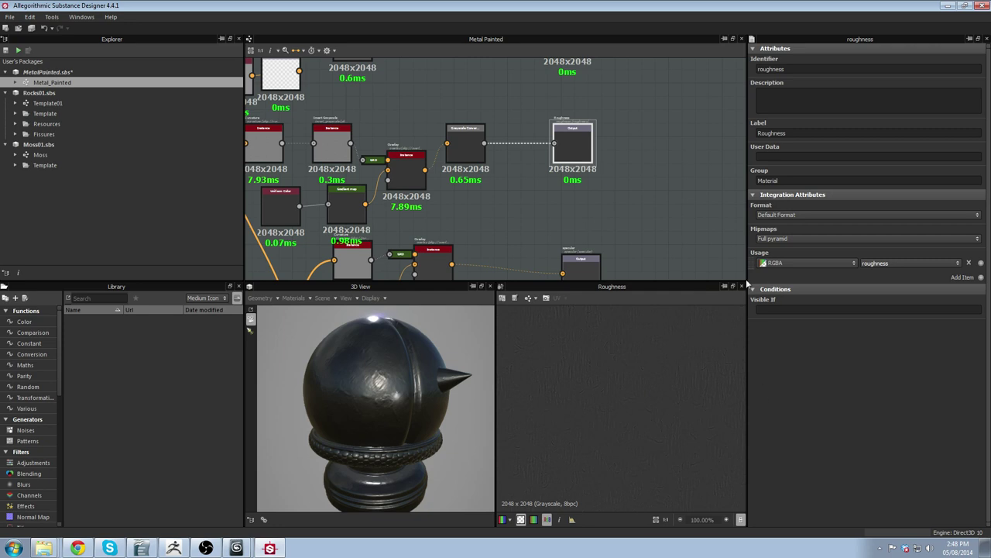
scroll(477, 190, "down", 3)
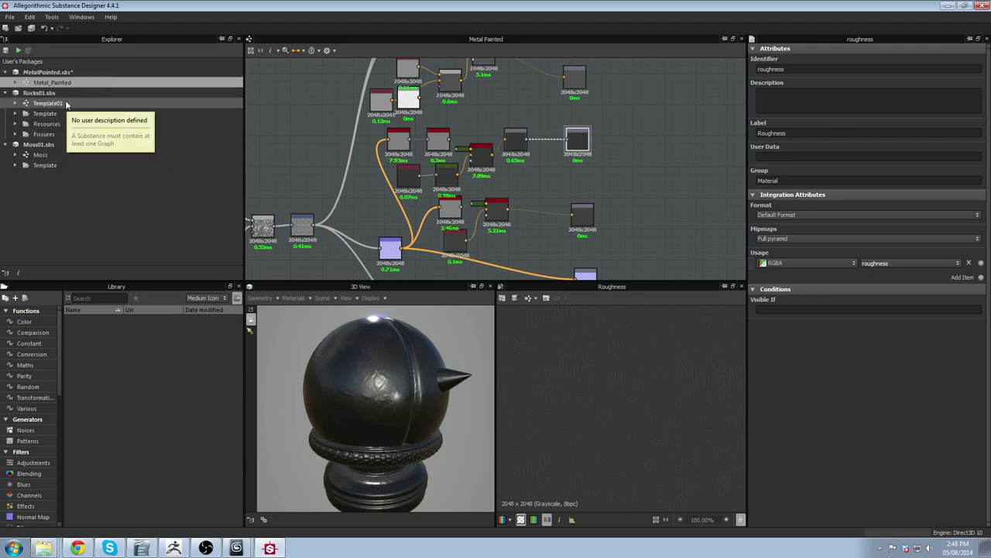
Open the Template01 graph of Rocks01.sbs and show its rock material on the 3D model.
double_click(46, 103)
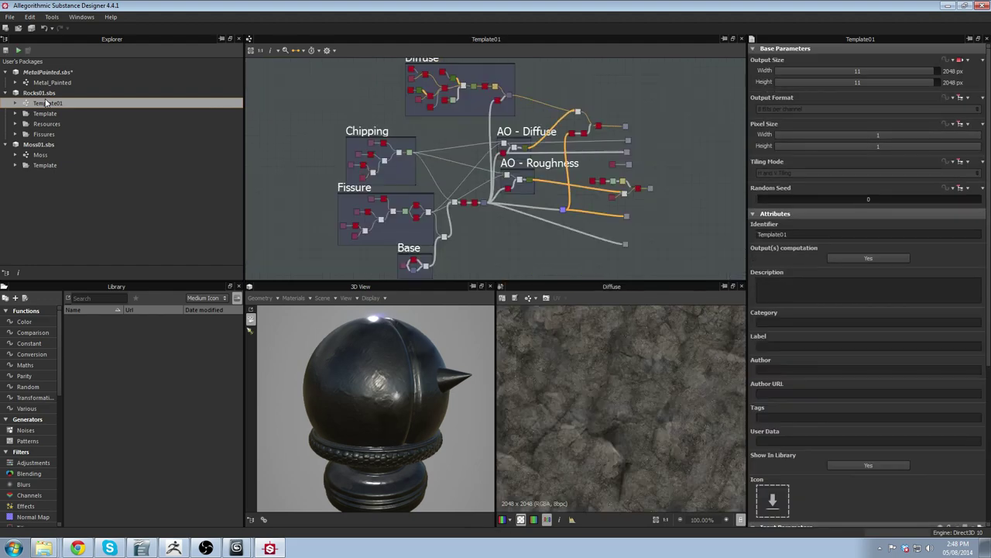
left_click_drag(438, 395, 362, 429)
middle_click_drag(458, 159, 504, 159)
scroll(505, 159, "down", 1)
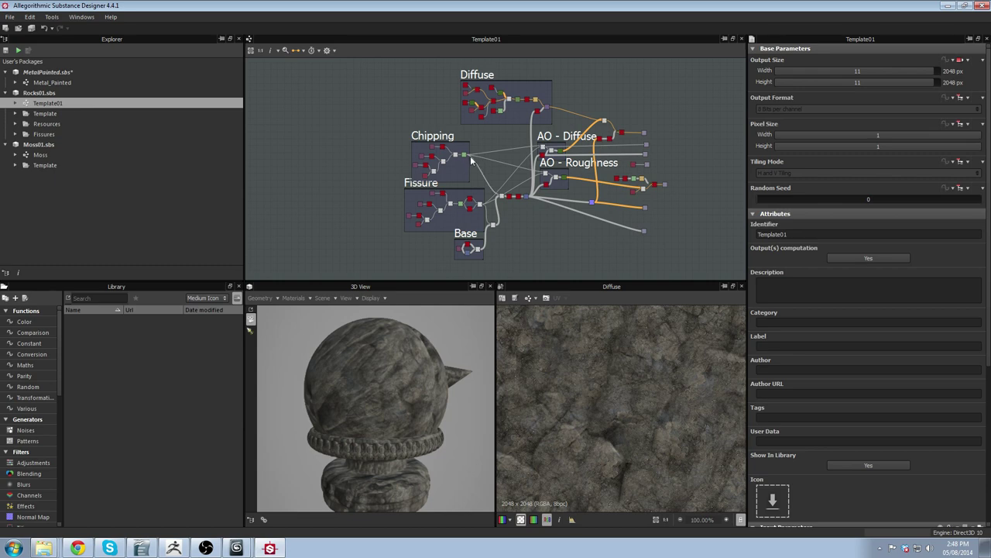
Examine how the Diffuse, Chipping, Fissure, Base and AO groups are arranged in the Template01 graph.
middle_click_drag(516, 163, 505, 205)
scroll(497, 100, "up", 2)
scroll(497, 145, "up", 1)
scroll(497, 147, "down", 1)
middle_click_drag(464, 138, 449, 199)
scroll(447, 200, "down", 2)
middle_click_drag(544, 245, 542, 206)
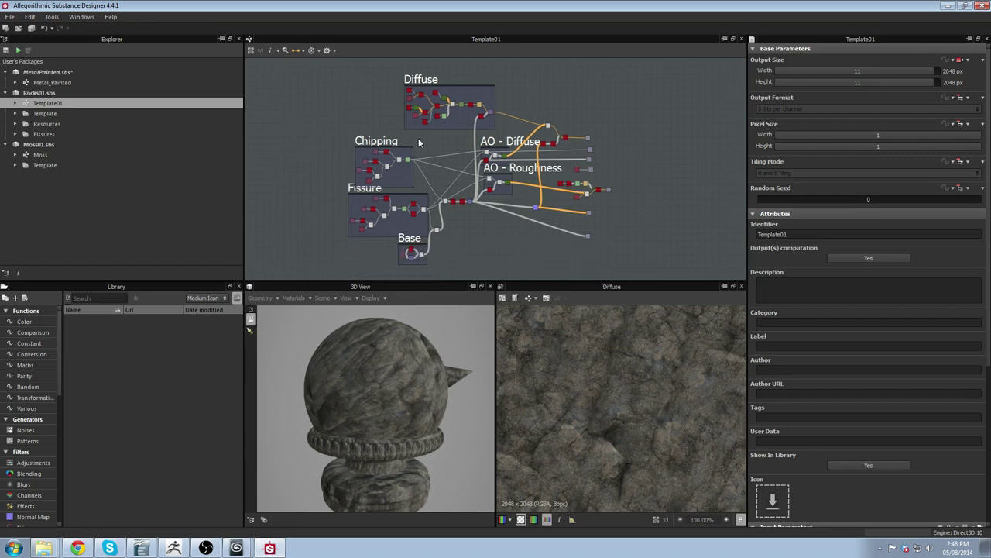
Preview the rock height Bitmap node at the start of the Base group.
middle_click_drag(378, 193, 463, 118)
scroll(419, 150, "up", 2)
scroll(449, 116, "up", 3)
middle_click_drag(372, 140, 391, 64)
scroll(393, 68, "up", 1)
middle_click_drag(588, 172, 427, 147)
scroll(427, 148, "up", 3)
middle_click_drag(427, 184, 523, 177)
scroll(446, 172, "up", 2)
scroll(487, 220, "up", 3)
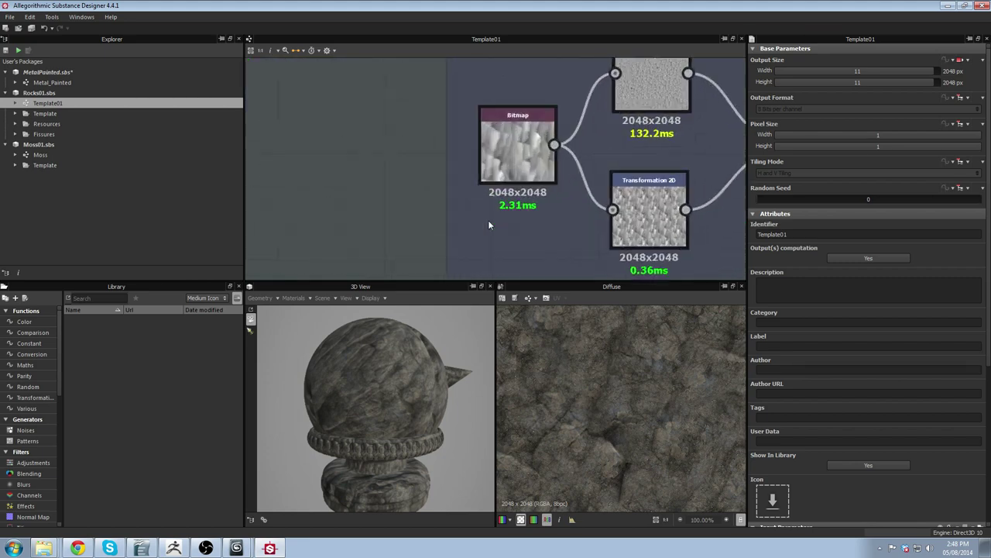
double_click(517, 147)
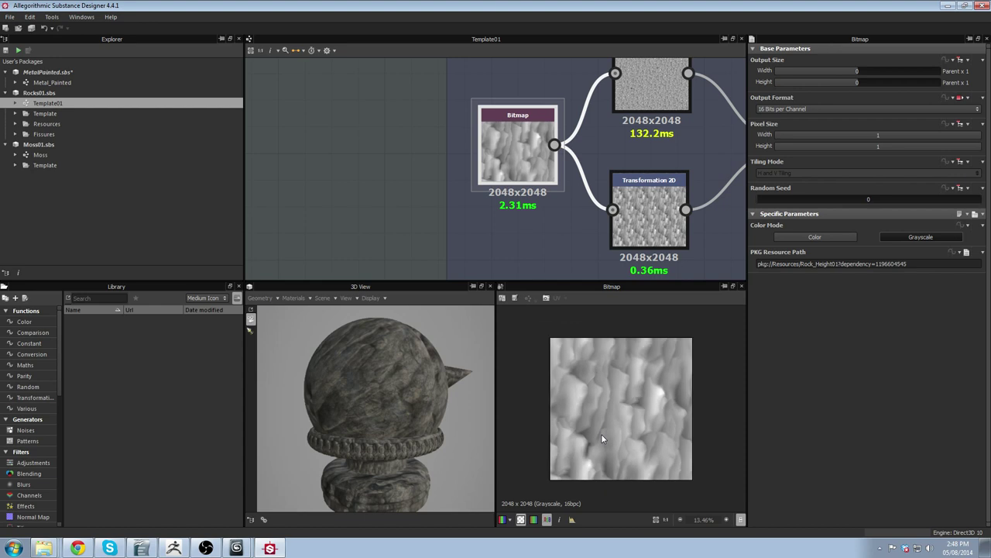
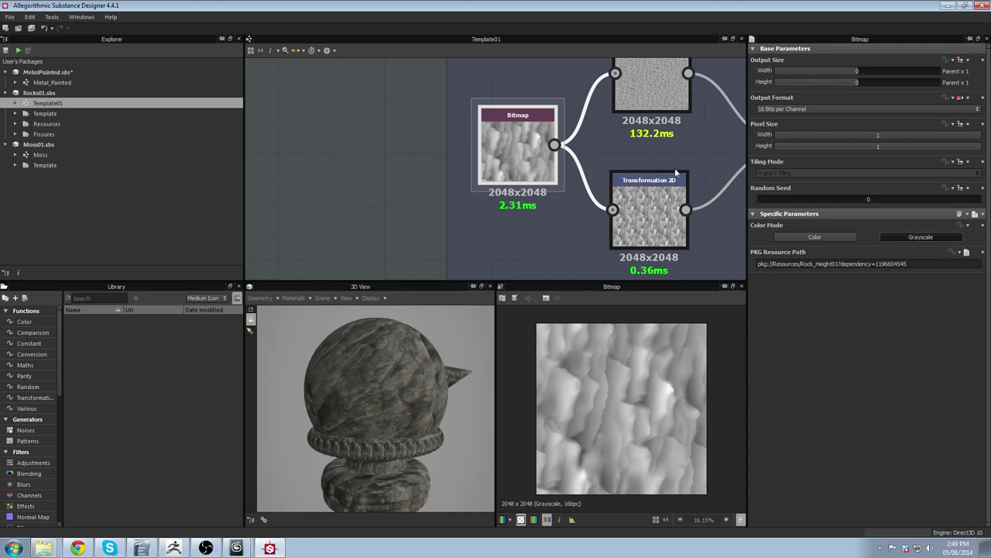
Trace how the Base group's Blend result joins the Fissure group and feeds the shared nodes before the outputs.
scroll(675, 152, "down", 2)
middle_click_drag(674, 153, 524, 181)
scroll(527, 124, "down", 1)
middle_click_drag(527, 124, 525, 203)
scroll(524, 208, "down", 2)
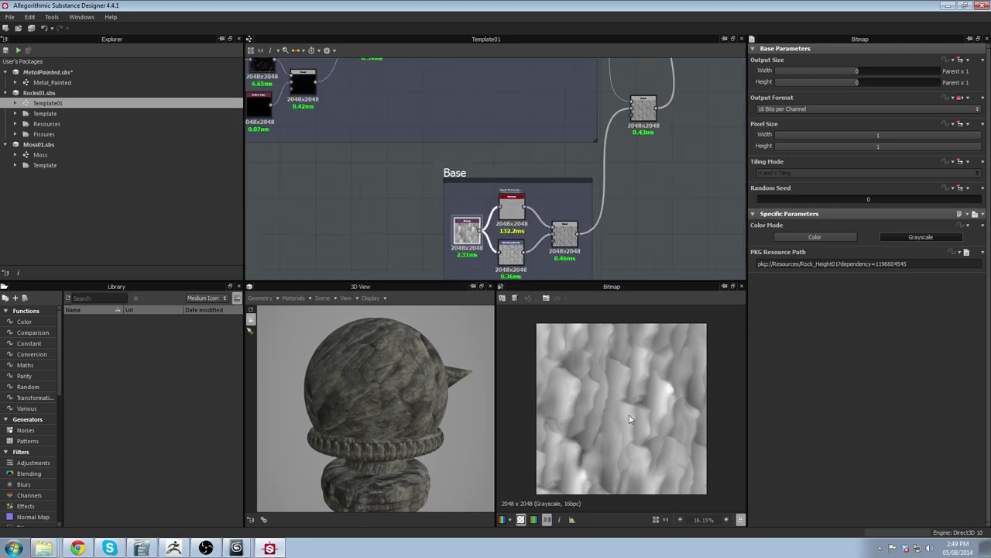
middle_click_drag(663, 236, 639, 247)
scroll(639, 248, "down", 2)
middle_click_drag(610, 108, 558, 159)
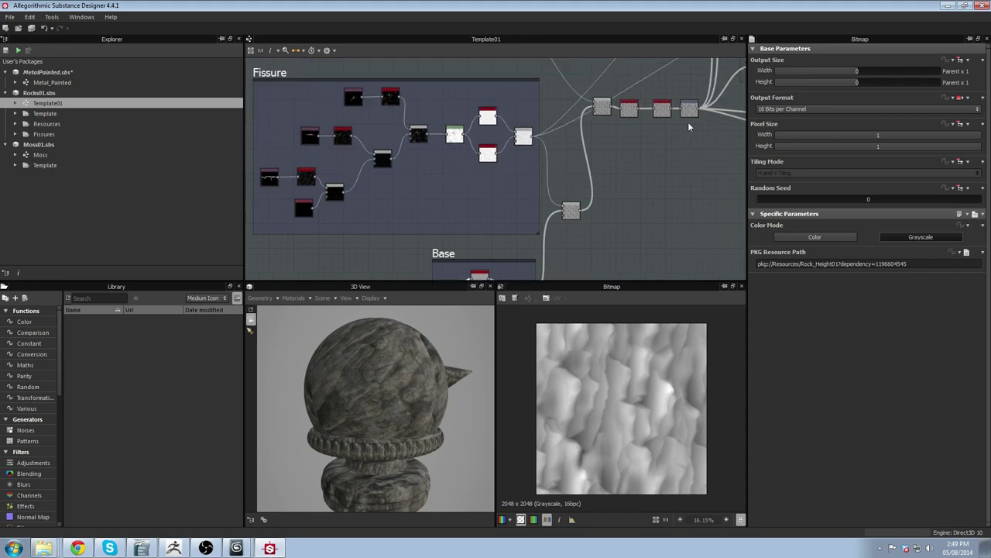
middle_click_drag(715, 123, 630, 141)
scroll(631, 141, "down", 2)
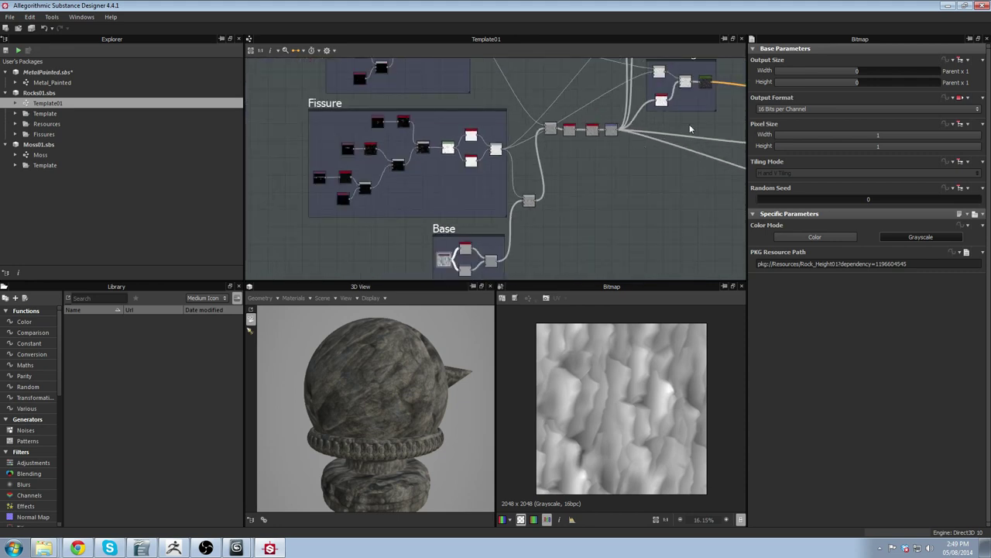
middle_click_drag(614, 152, 595, 98)
scroll(595, 98, "down", 1)
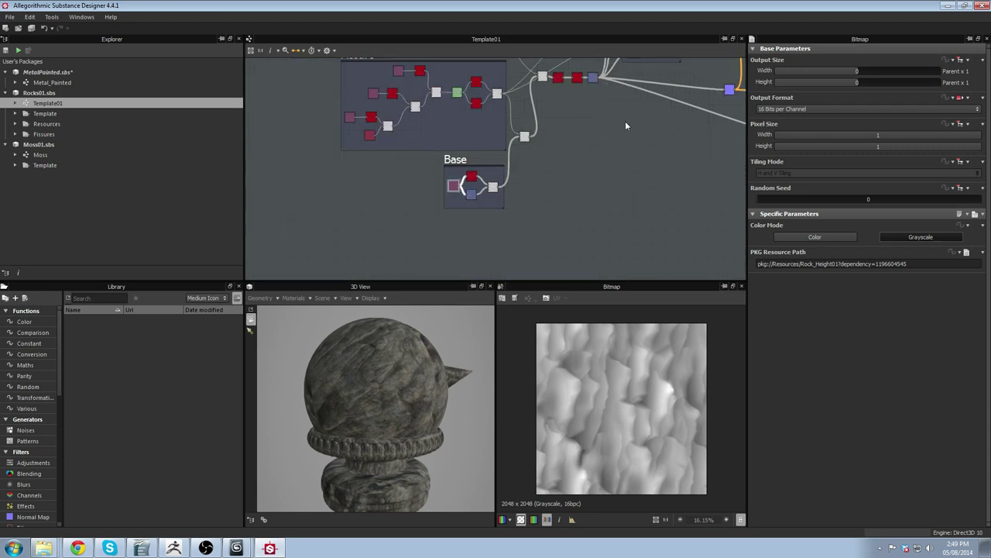
Preview the Make It Tile Patch Grayscale node in the Base group.
scroll(500, 172, "up", 4)
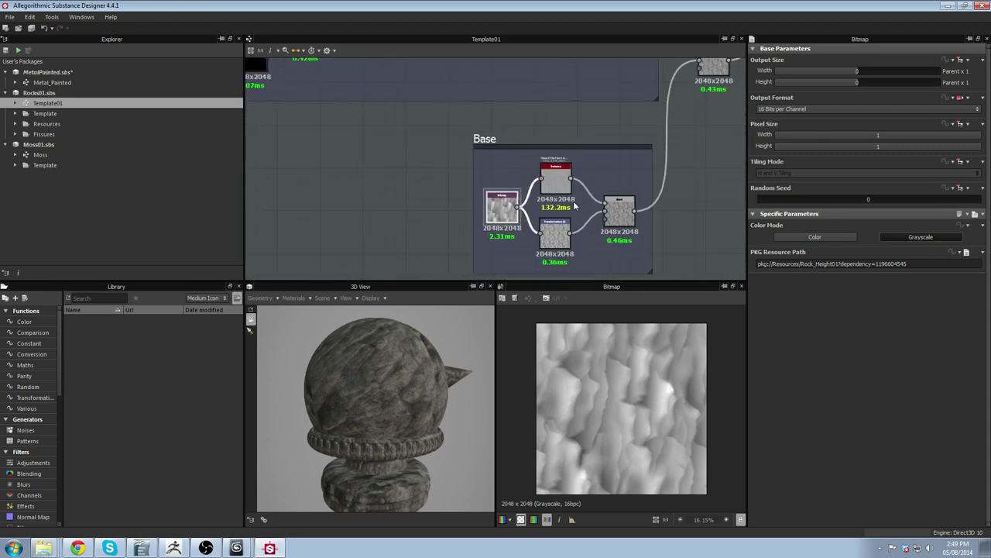
middle_click_drag(422, 202, 371, 160)
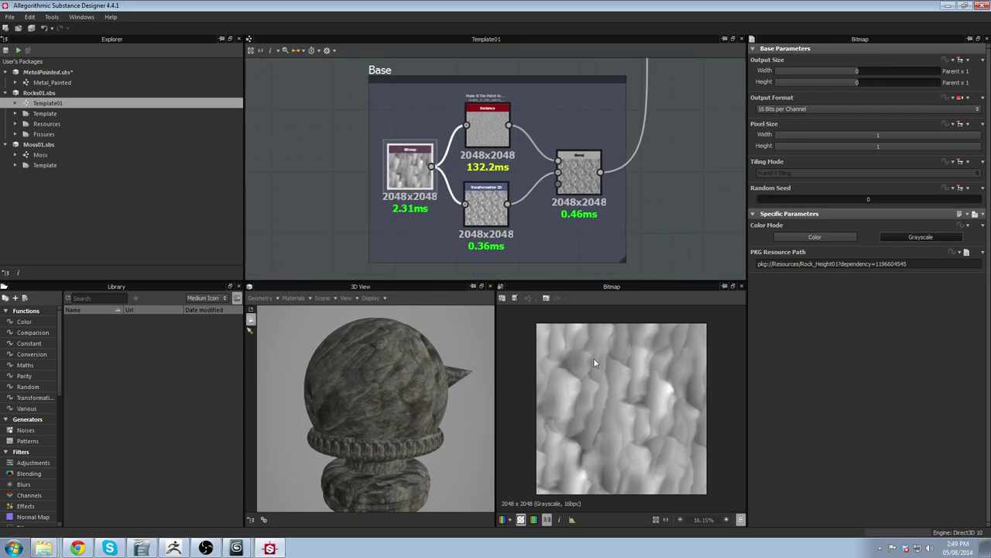
double_click(492, 128)
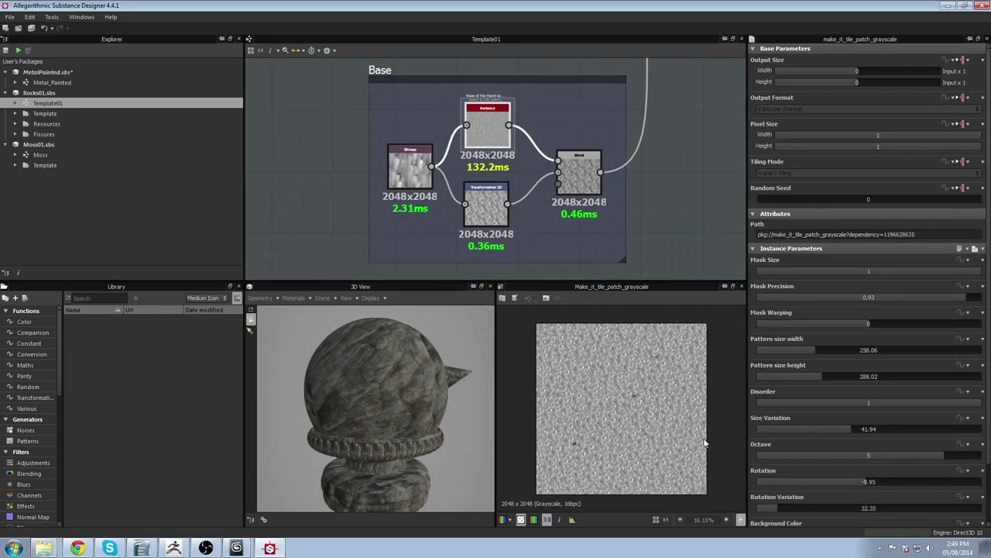
scroll(474, 128, "up", 2)
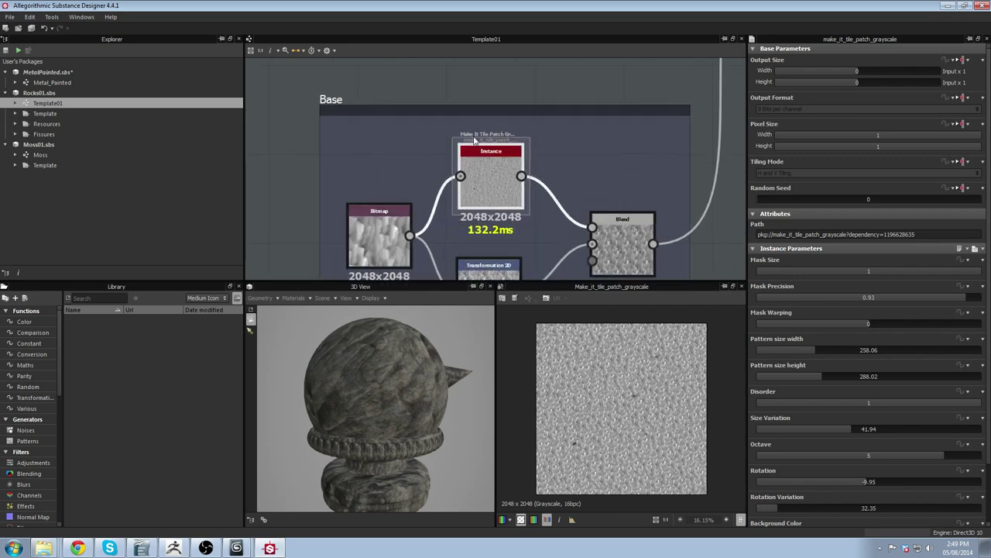
Examine the Make It Tile Patch pattern closely and check the node's links to the Bitmap and Blend nodes.
scroll(580, 411, "up", 2)
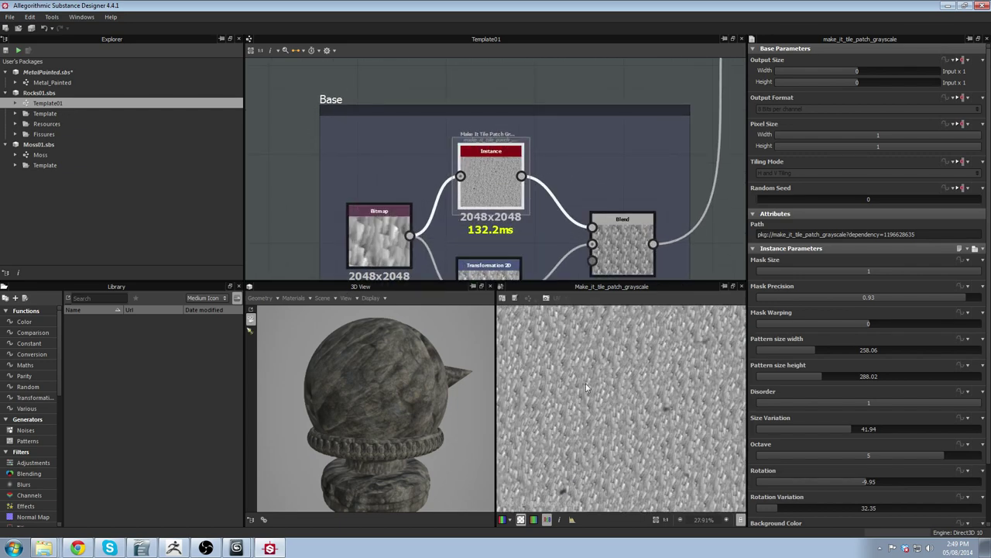
scroll(669, 440, "up", 3)
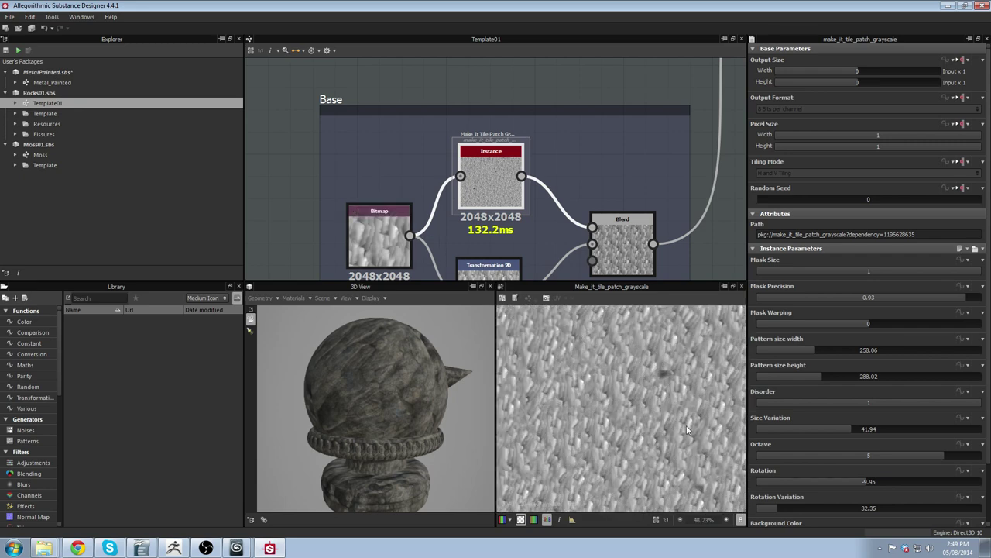
scroll(578, 329, "up", 1)
scroll(579, 327, "down", 2)
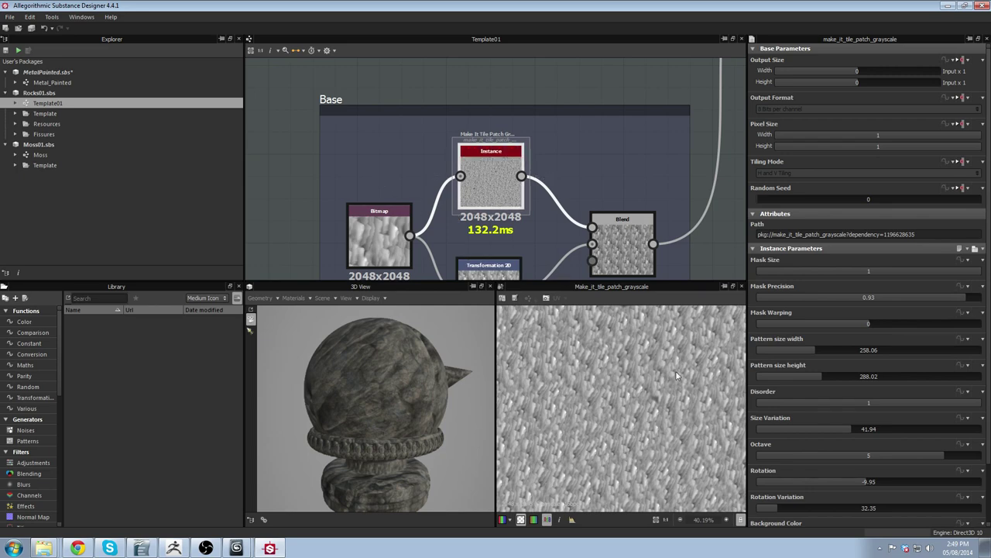
scroll(719, 409, "down", 2)
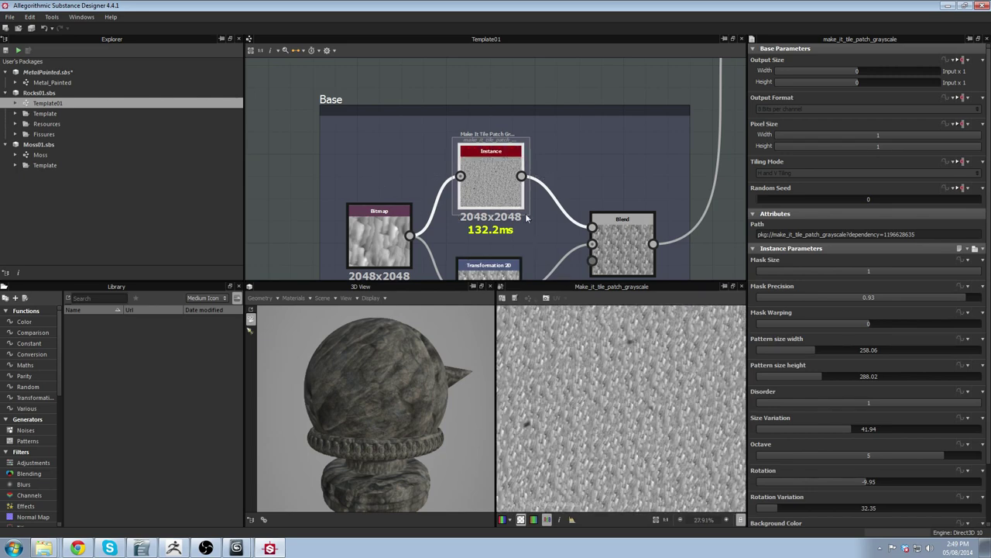
middle_click_drag(511, 223, 520, 153)
scroll(512, 151, "down", 2)
scroll(505, 176, "up", 1)
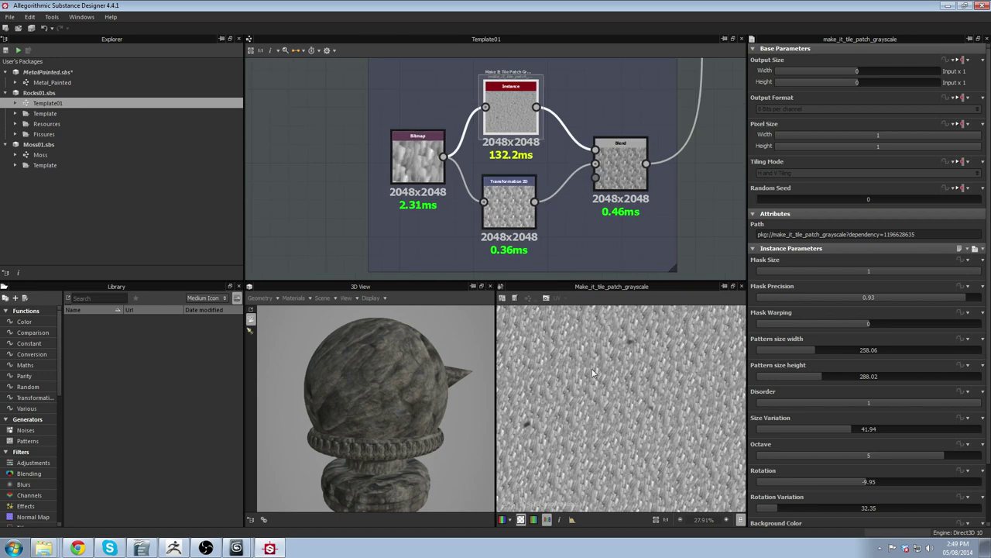
scroll(588, 380, "up", 1)
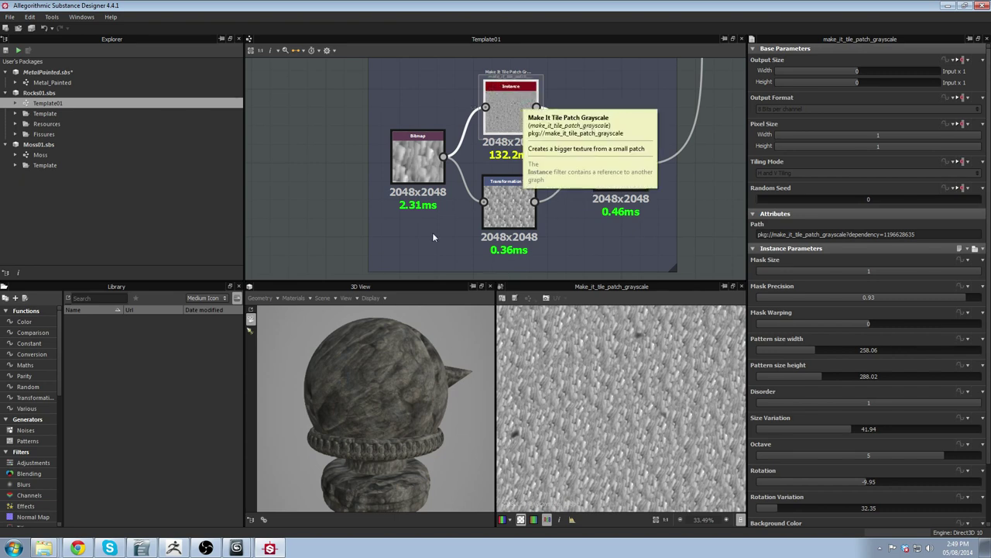
Compare the Base group's Bitmap and Make It Tile Patch Grayscale nodes and preview the Transformation 2D node's tiling.
left_click(418, 170)
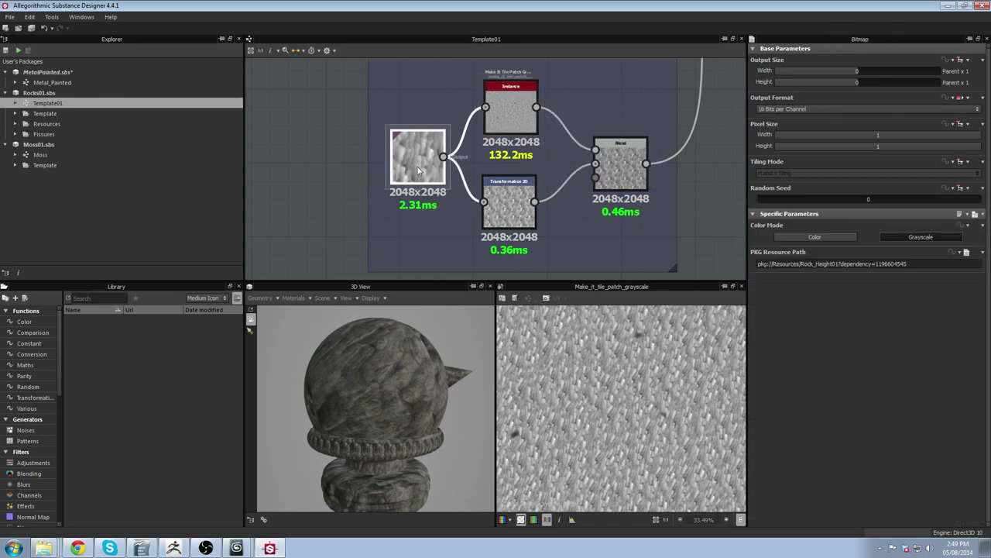
left_click(509, 108)
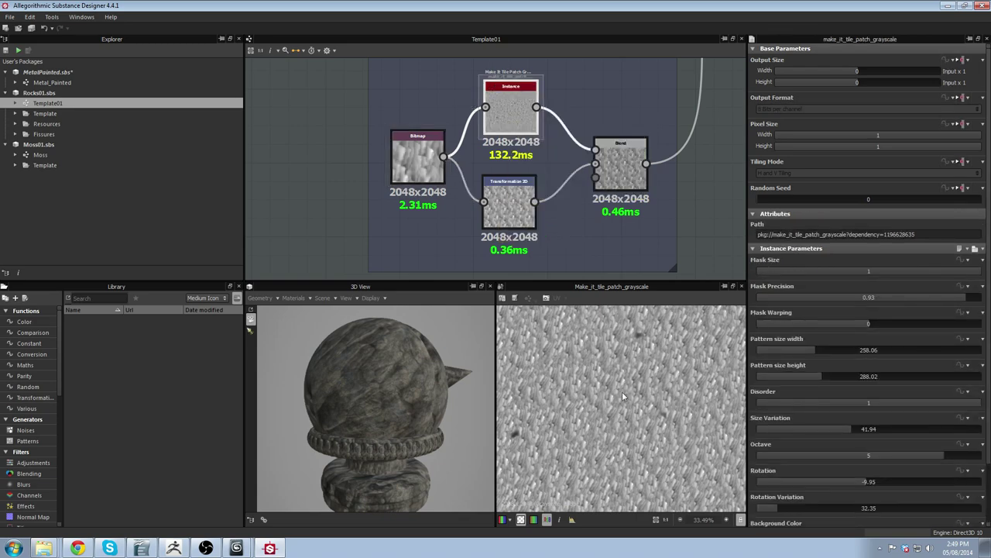
left_click(509, 203)
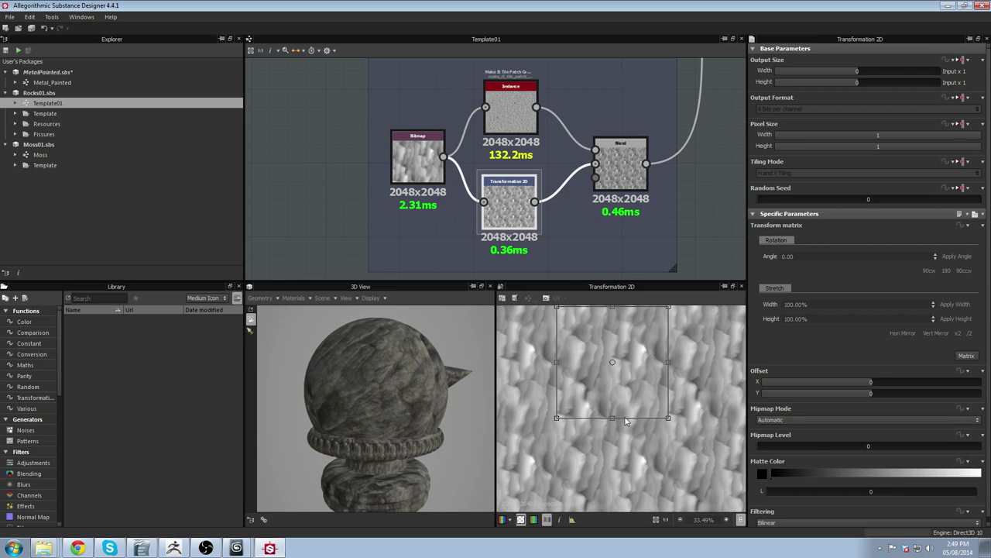
scroll(624, 419, "down", 3)
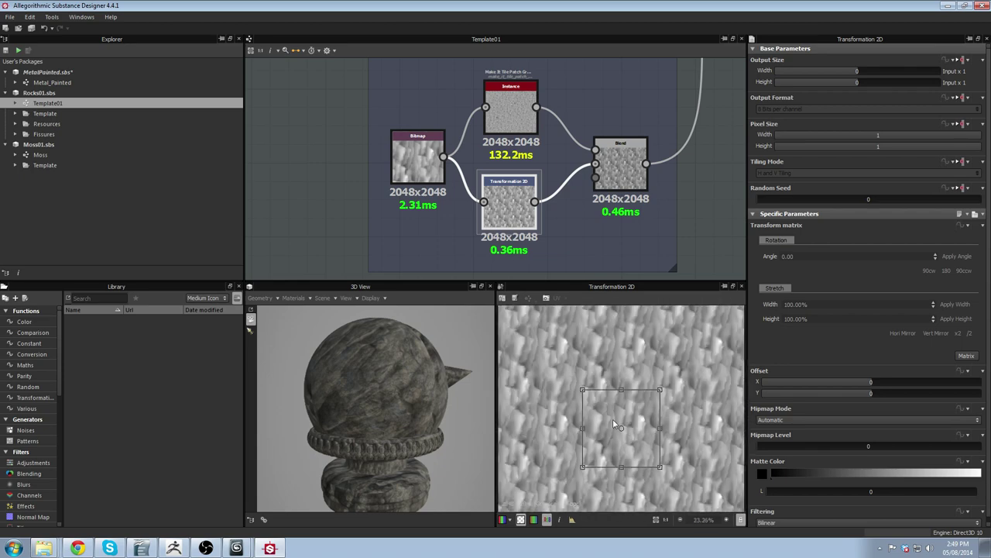
Preview the Base group's Blend result up close and select its source Bitmap node.
left_click(617, 169)
scroll(639, 419, "up", 5)
scroll(638, 422, "up", 3)
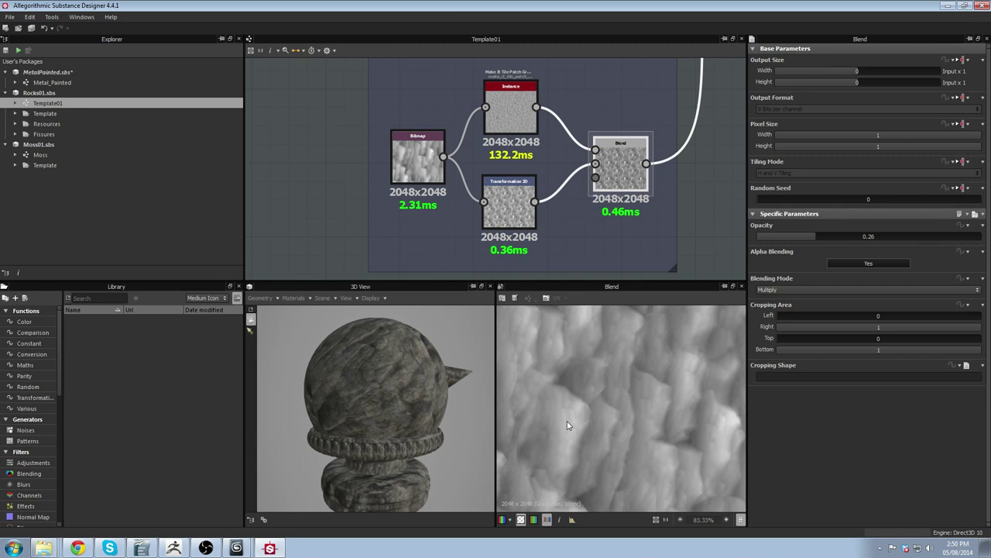
left_click(427, 176)
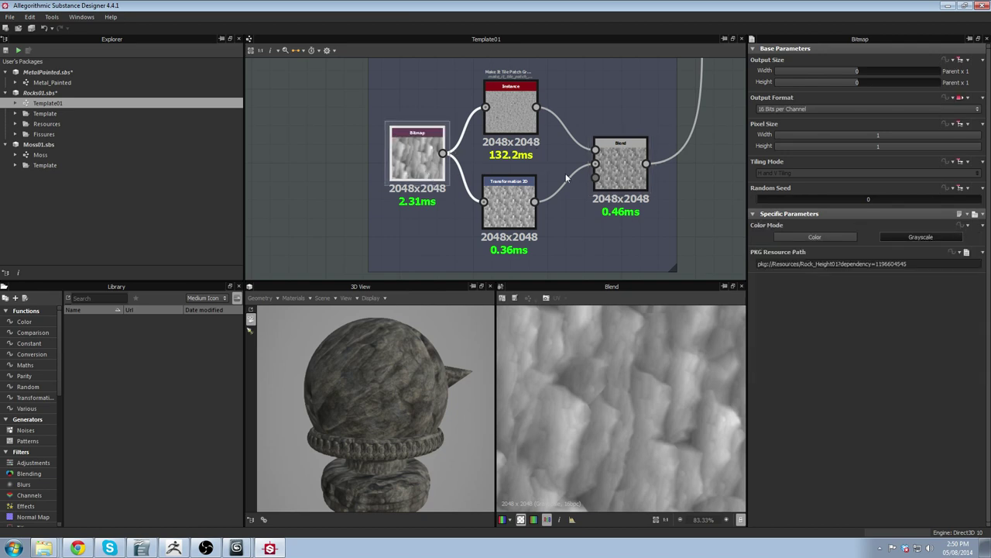
Look over the Fissure group's node network, from its Bitmap inputs to the final Blend.
scroll(632, 134, "down", 2)
middle_click_drag(632, 135, 593, 230)
scroll(593, 230, "down", 2)
middle_click_drag(648, 154, 626, 256)
scroll(626, 256, "down", 1)
scroll(520, 154, "down", 1)
mouse_move(431, 199)
middle_mouse_down()
mouse_move(523, 143)
mouse_move(438, 205)
middle_mouse_up()
scroll(514, 152, "up", 1)
scroll(357, 147, "up", 1)
scroll(450, 190, "down", 1)
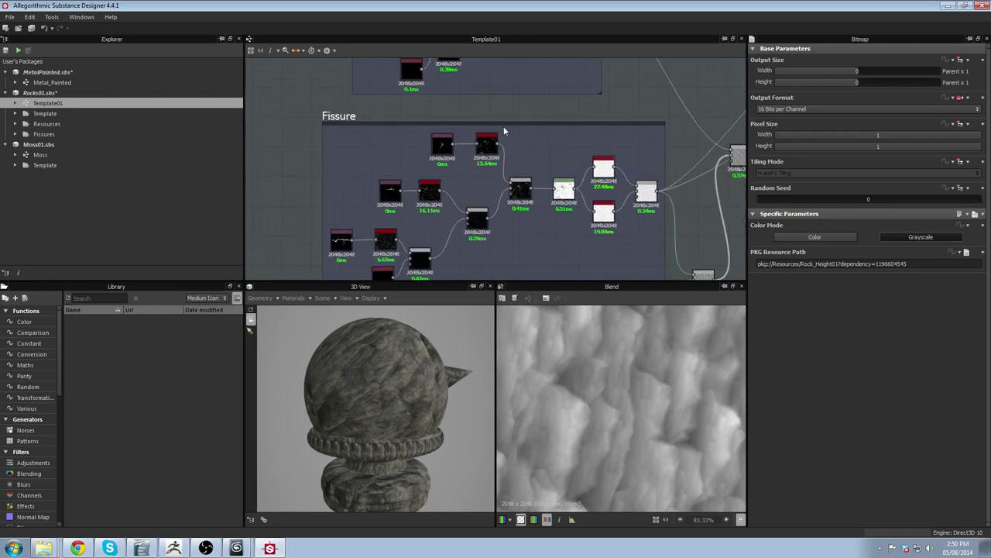
middle_click_drag(449, 180, 471, 158)
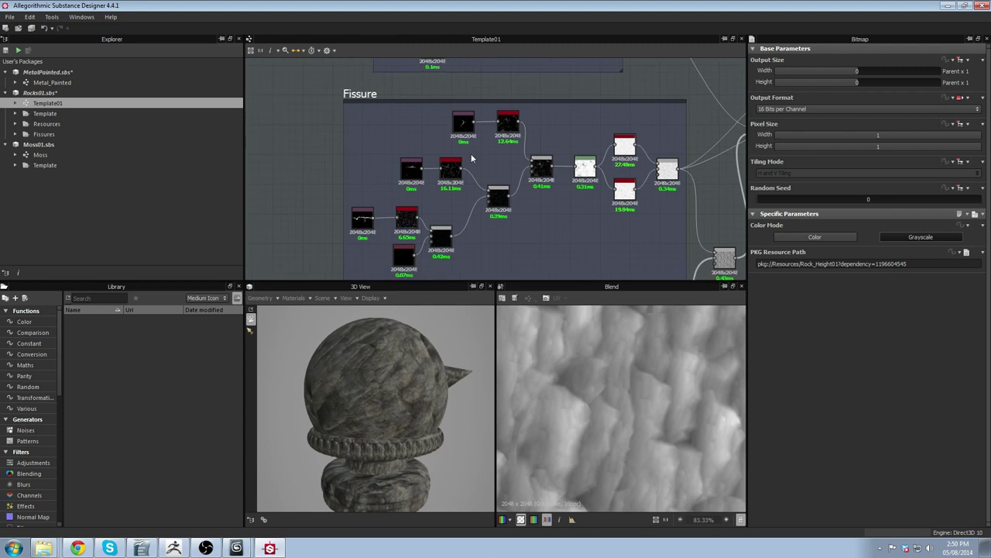
scroll(493, 239, "up", 3)
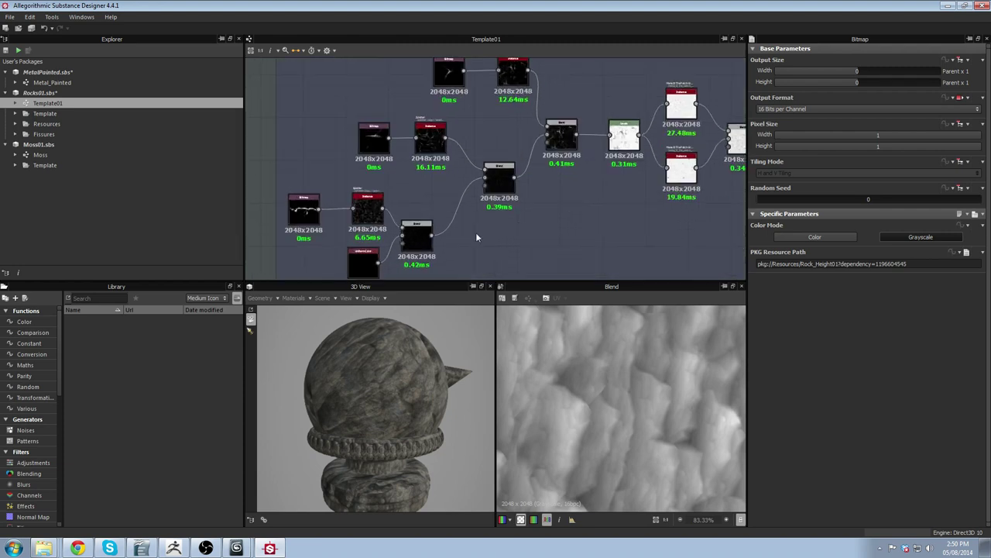
Preview the whole Alpha_Fissure10 Bitmap in the lowest branch of the Fissure group.
middle_click_drag(411, 203, 652, 161)
scroll(563, 221, "up", 2)
middle_click_drag(562, 222, 535, 211)
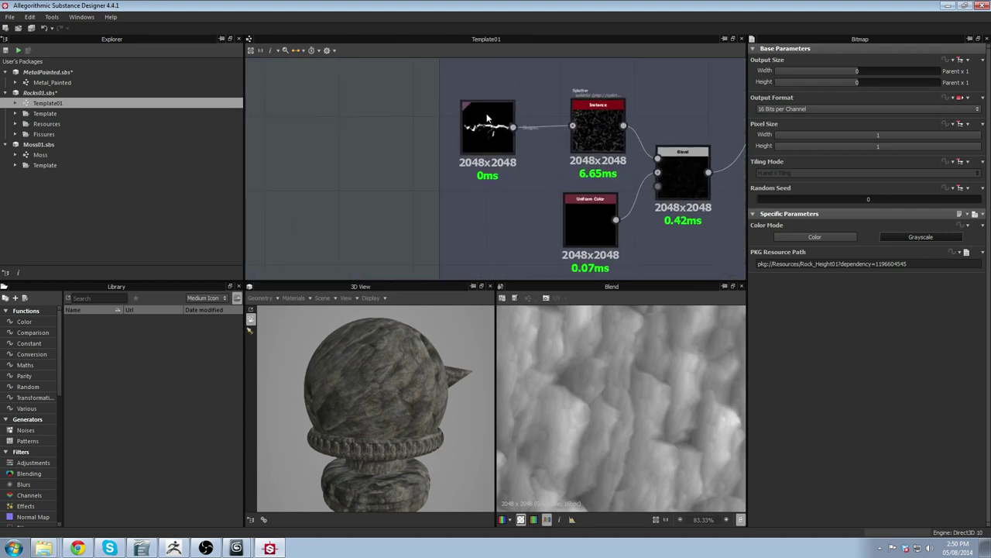
scroll(518, 206, "up", 2)
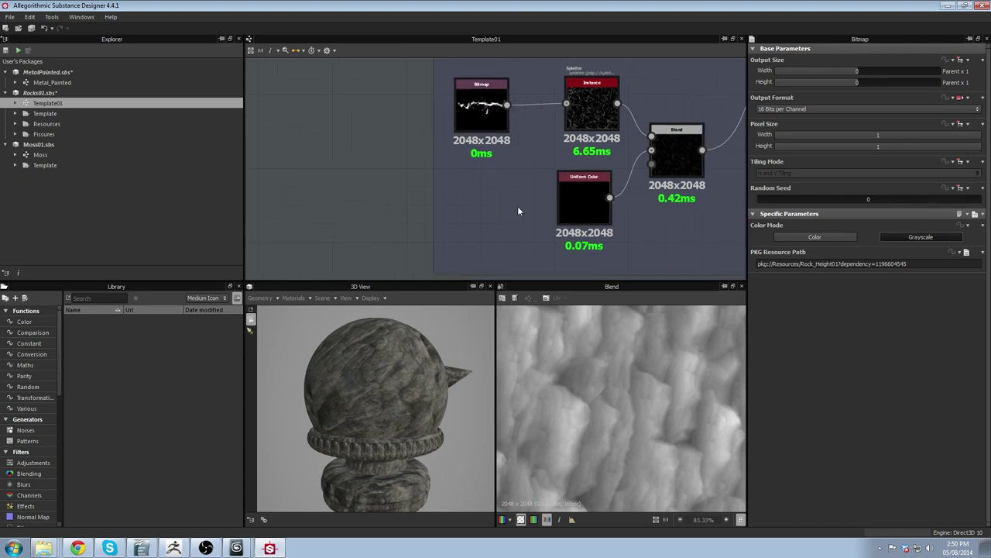
middle_click_drag(471, 97, 425, 194)
scroll(424, 195, "down", 1)
double_click(424, 194)
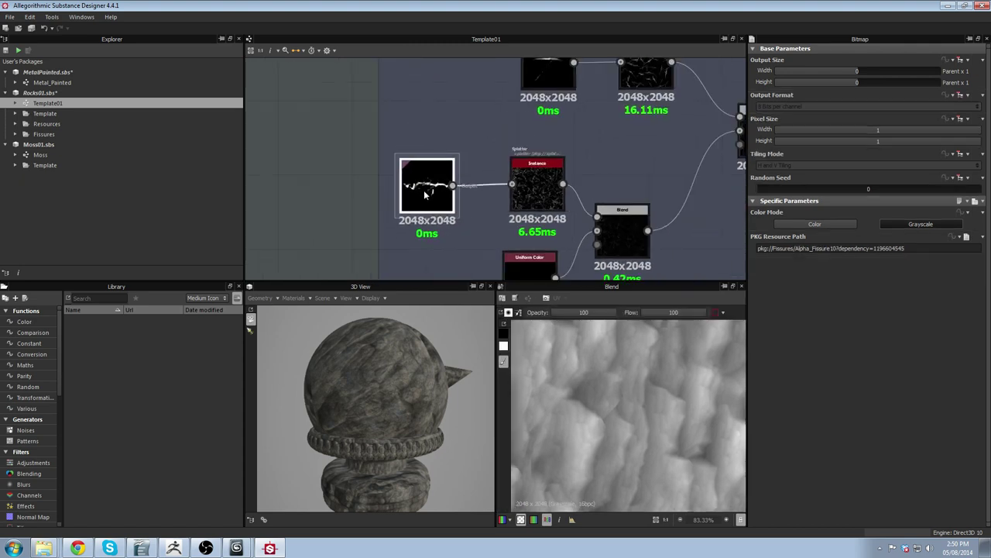
scroll(659, 448, "down", 3)
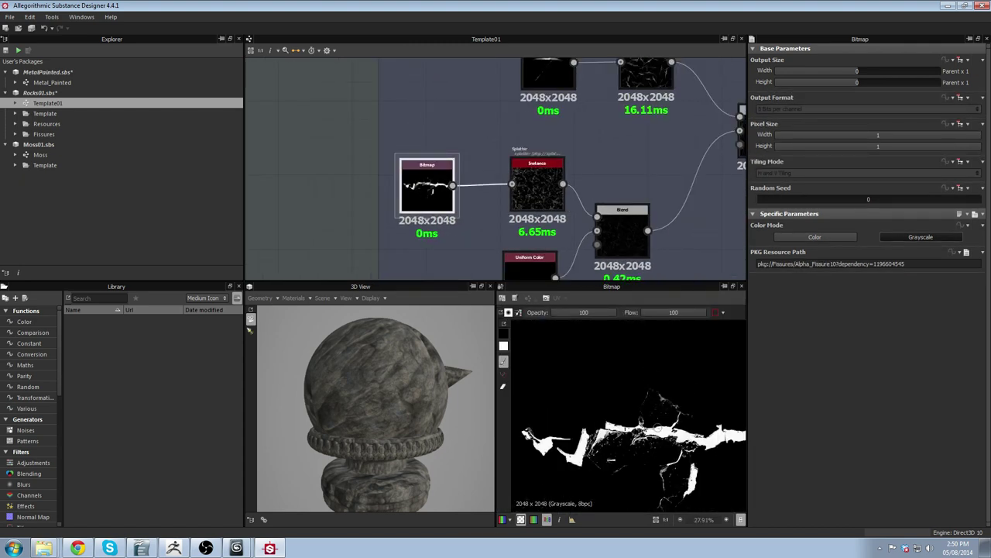
scroll(658, 448, "down", 1)
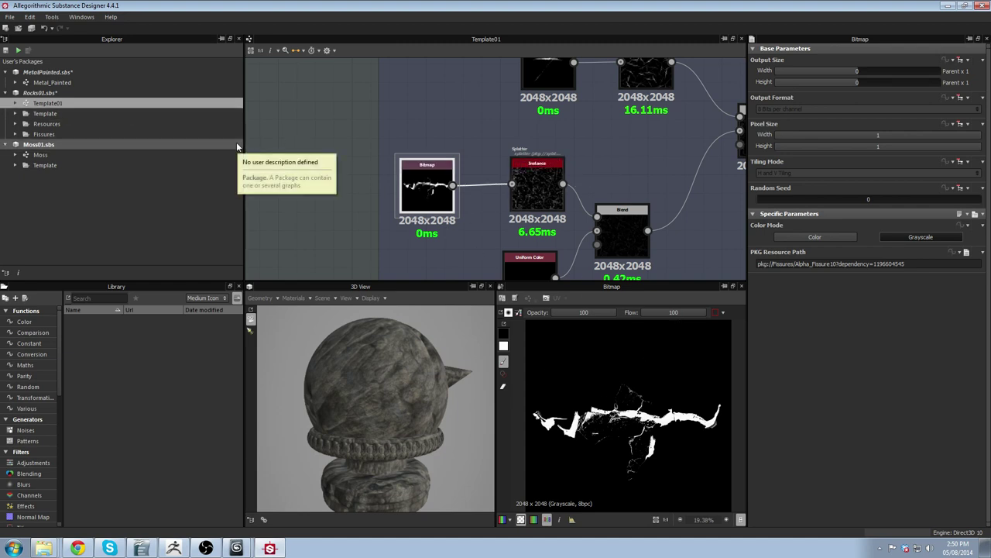
Preview the other fissure Bitmaps in the Fissure group, including Alpha_Fissure06 in the middle branch.
middle_click_drag(472, 84, 357, 162)
left_click(401, 166)
middle_click_drag(468, 117, 481, 212)
left_click(498, 144)
mouse_move(498, 145)
middle_mouse_down()
mouse_move(498, 155)
mouse_move(514, 108)
mouse_move(491, 215)
mouse_move(486, 132)
middle_mouse_up()
scroll(432, 112, "up", 1)
double_click(468, 160)
Preview the Splatter node fed by the lowest fissure Bitmap and examine its instance parameters.
middle_click_drag(464, 256, 479, 137)
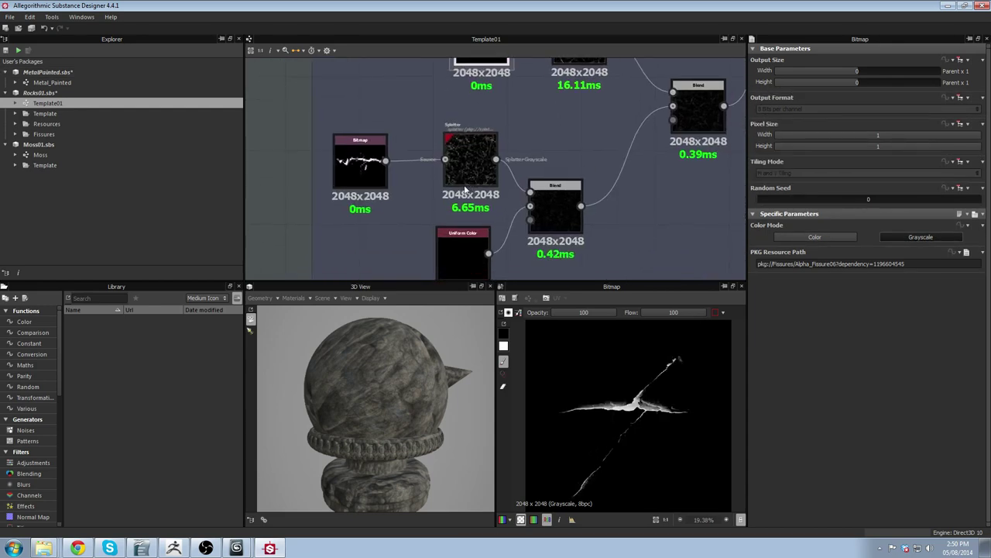
scroll(465, 180, "up", 1)
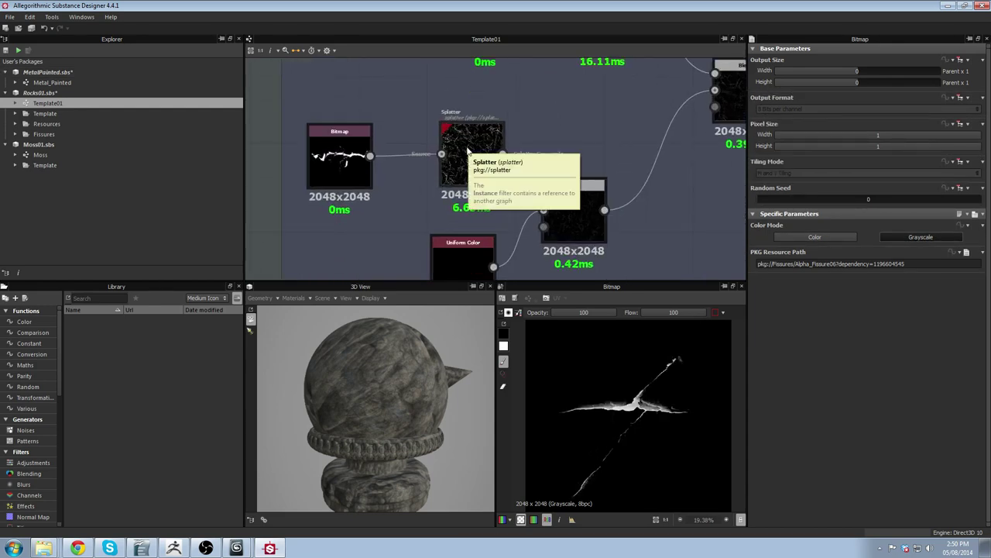
left_click(467, 149)
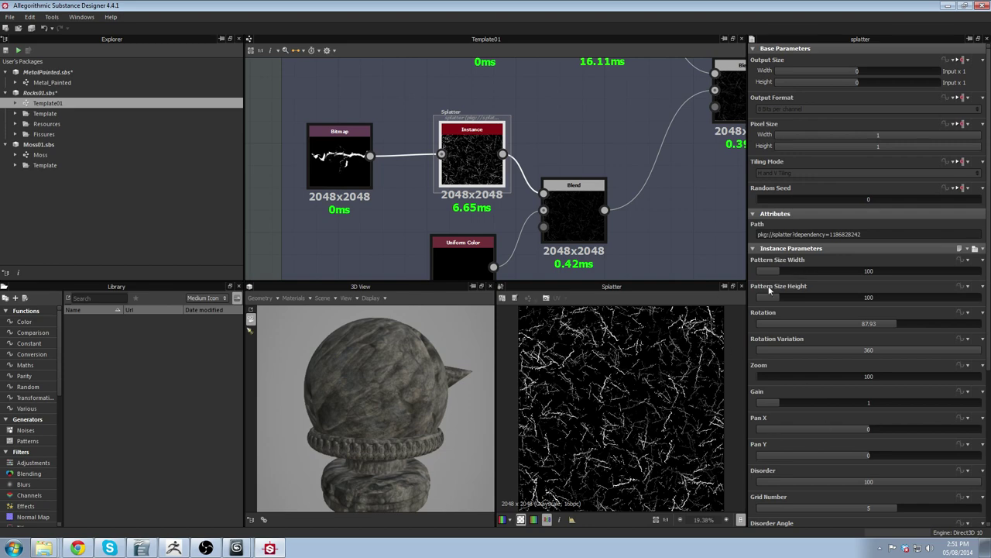
Compare the Splatter nodes in the middle and uppermost branches of the Fissure group.
middle_click_drag(640, 132, 623, 148)
scroll(624, 149, "down", 4)
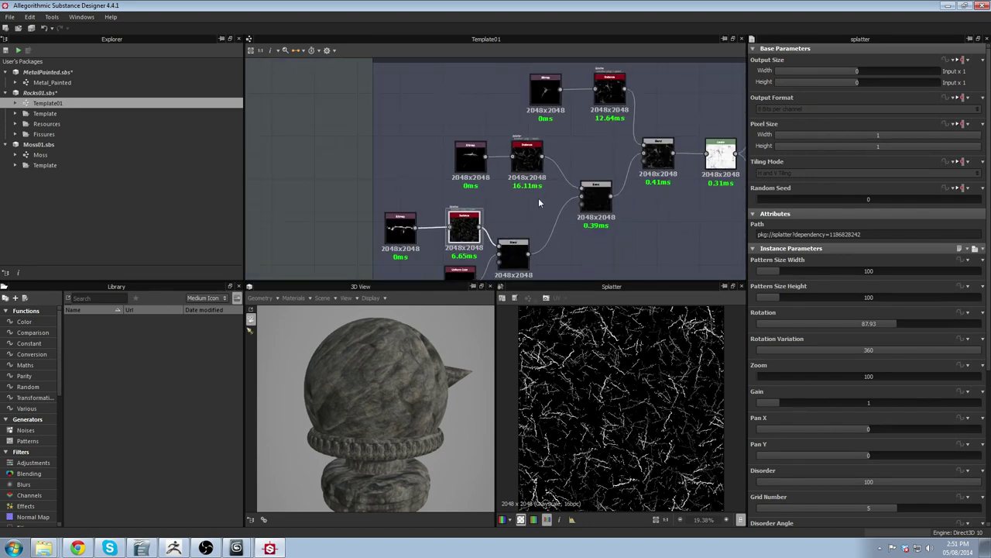
left_click(527, 157)
left_click(611, 90)
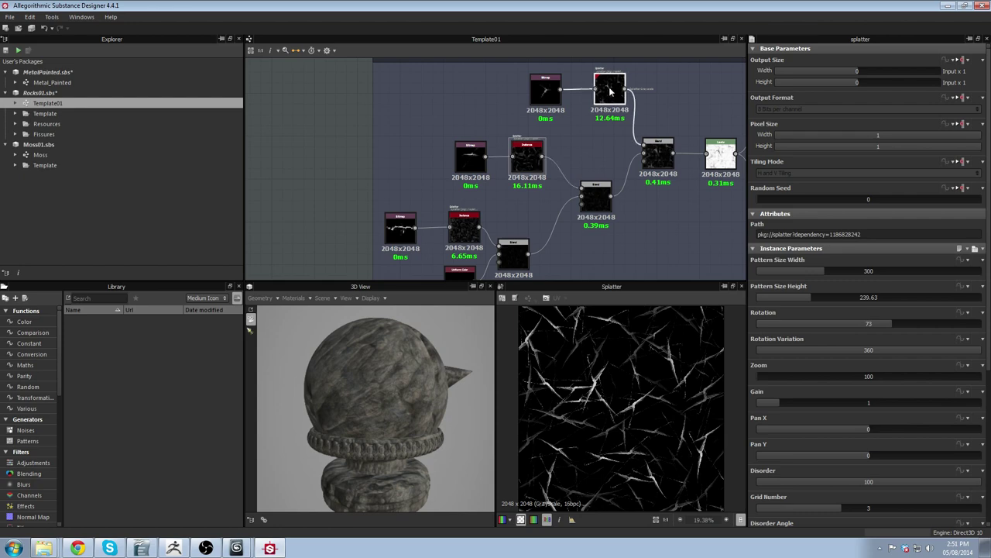
left_click(527, 157)
Preview the Blend nodes that combine the splattered fissures and the Levels node that follows them.
middle_click_drag(511, 263, 500, 221)
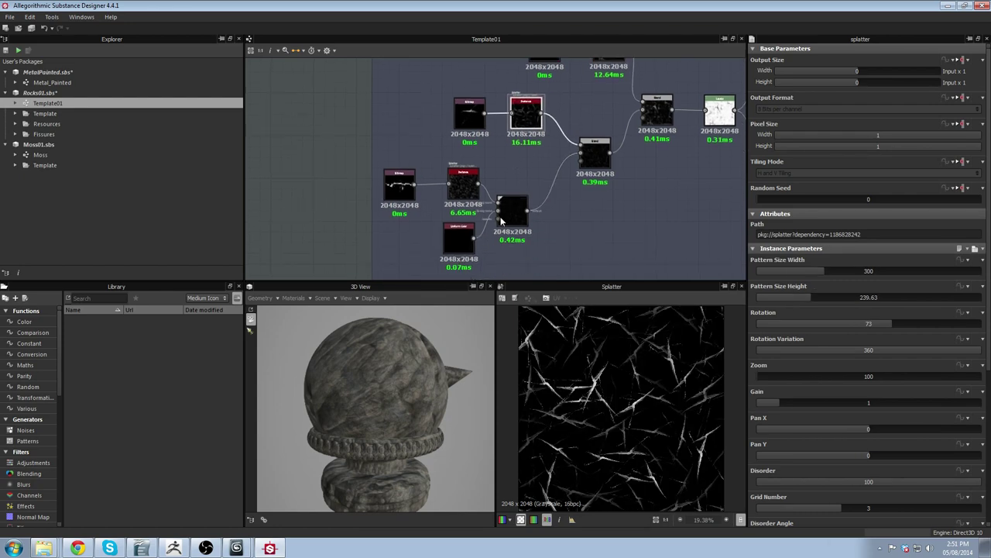
left_click(600, 161)
middle_click_drag(657, 152, 568, 189)
left_click(568, 152)
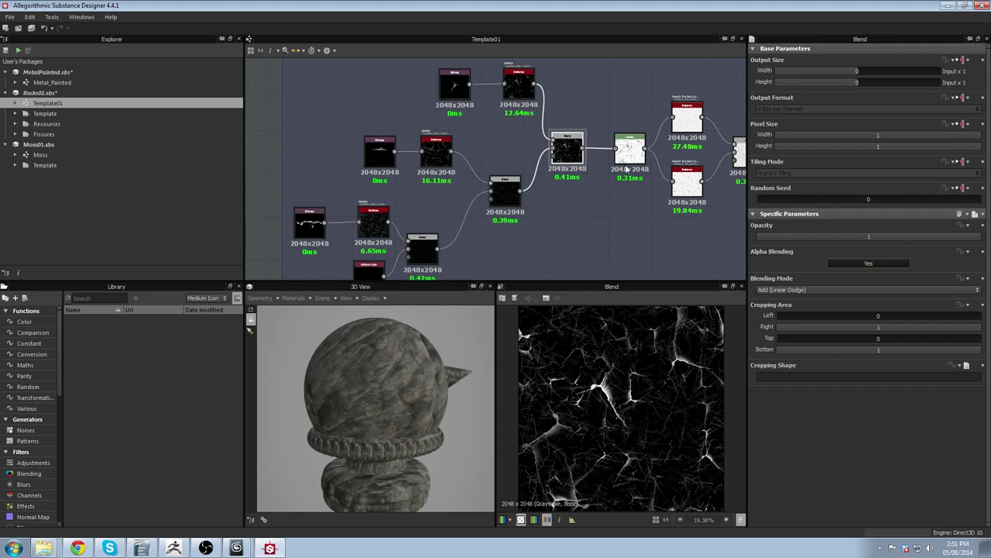
middle_click_drag(626, 148, 490, 158)
left_click(491, 158)
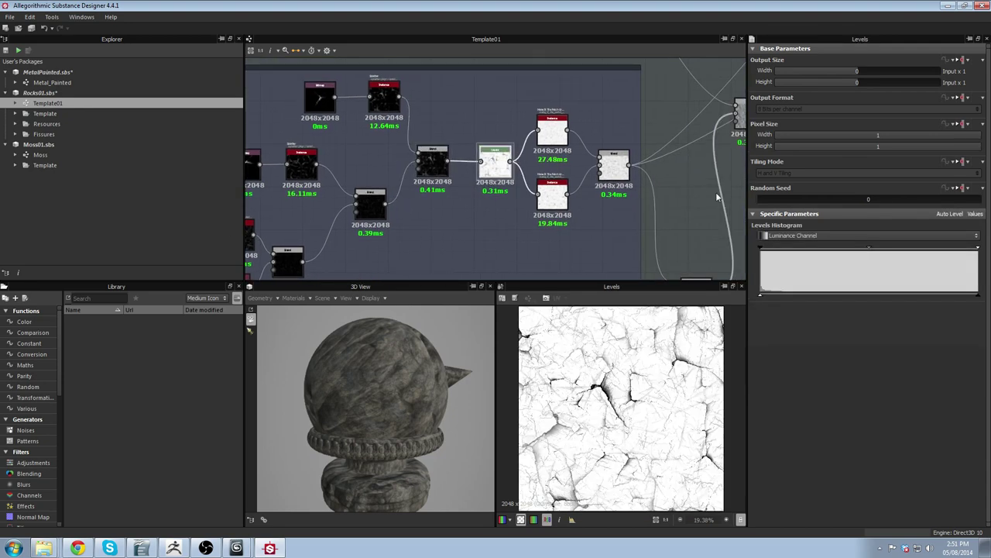
scroll(467, 183, "up", 2)
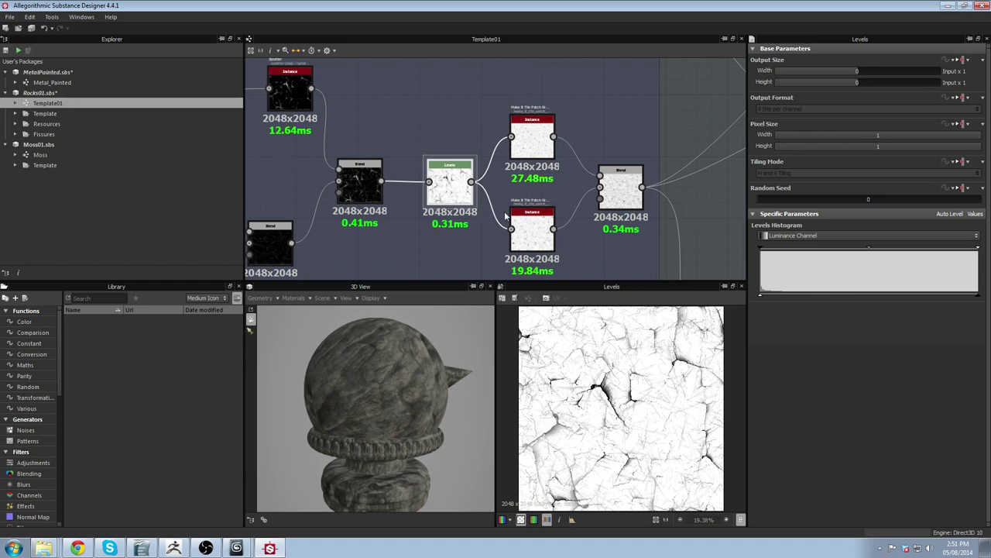
Examine the Fissure group's Make It Tile Patch Grayscale node and relate it to the one in the Base group.
left_click(543, 146)
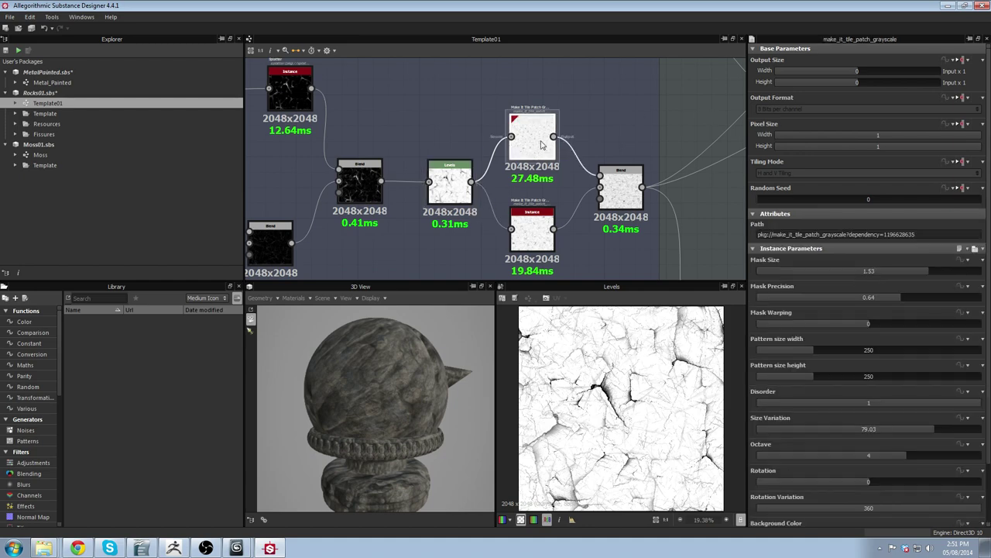
middle_click_drag(538, 202, 550, 104)
scroll(522, 177, "down", 4)
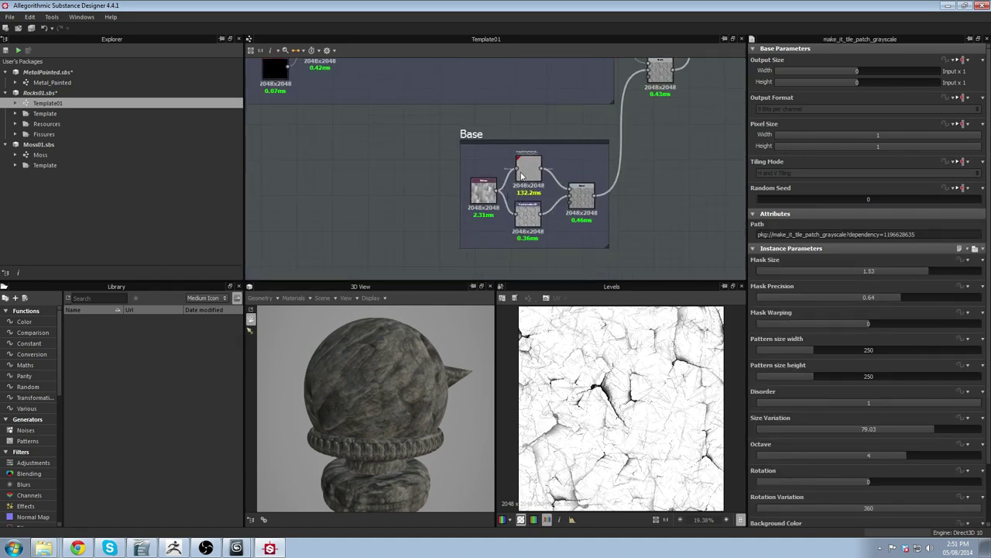
scroll(534, 182, "up", 4)
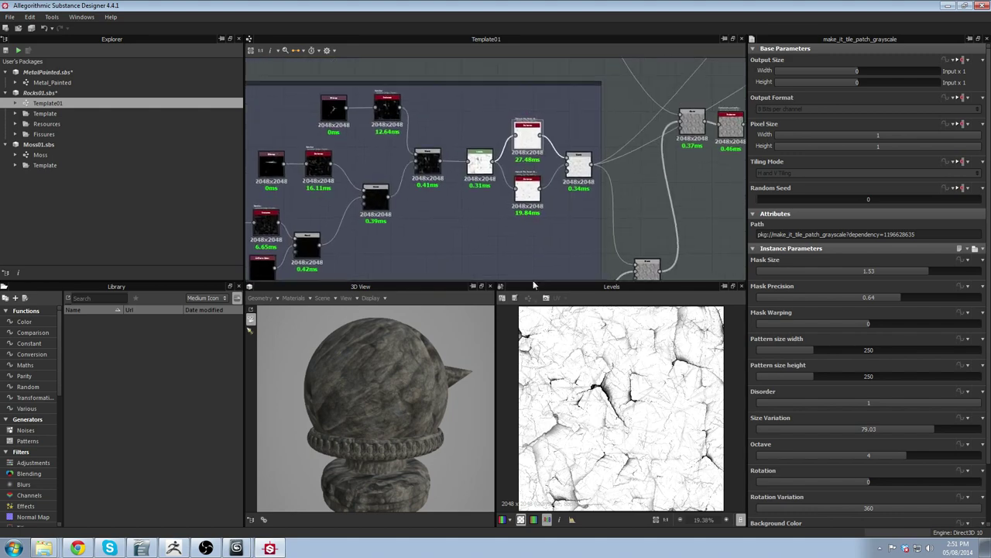
scroll(528, 188, "up", 2)
mouse_move(525, 220)
middle_mouse_down()
mouse_move(529, 188)
mouse_move(514, 231)
middle_mouse_up()
scroll(516, 118, "down", 1)
middle_click_drag(505, 127, 505, 113)
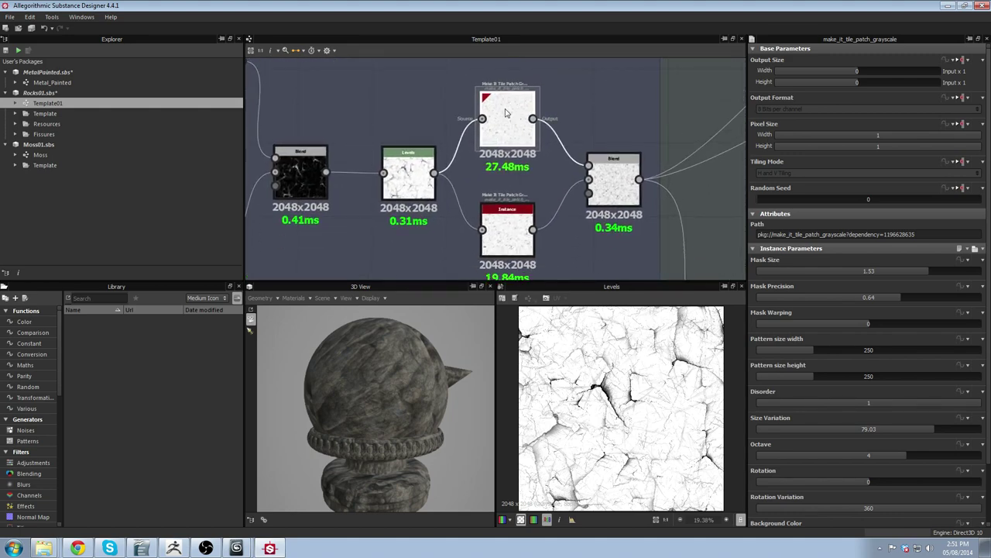
Preview the Fissure group's final Multiply Blend and examine the tiled crack pattern.
double_click(618, 196)
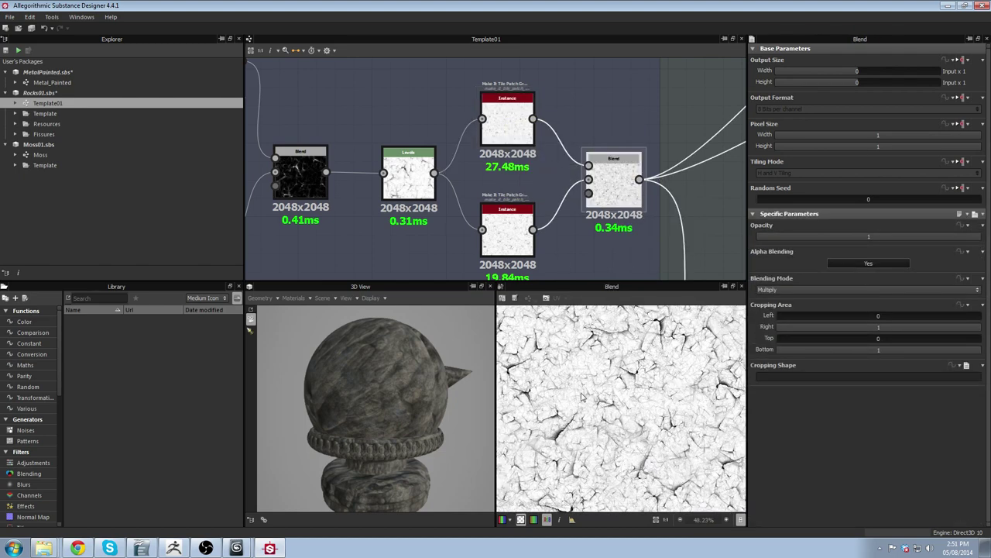
middle_click_drag(590, 224, 583, 182)
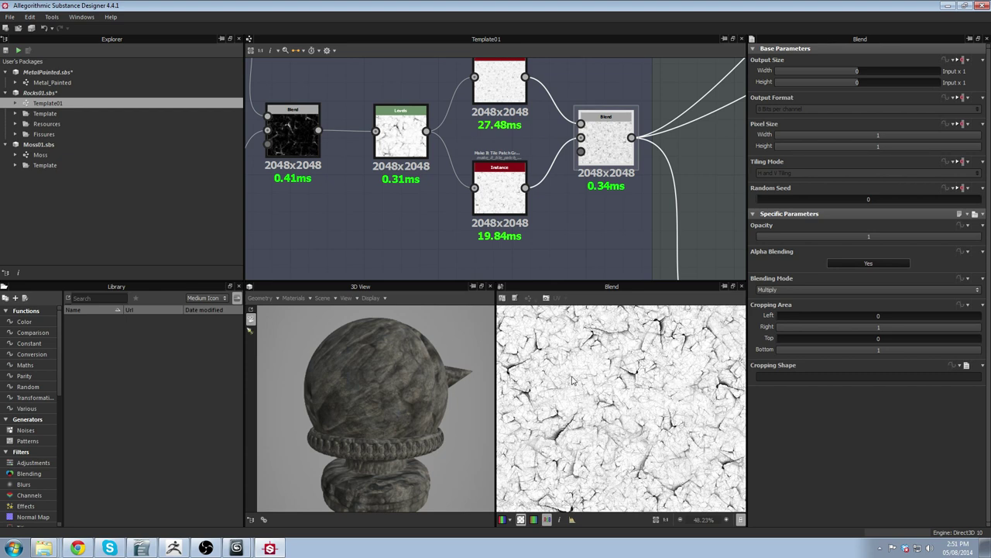
scroll(542, 203, "down", 1)
scroll(628, 370, "down", 1)
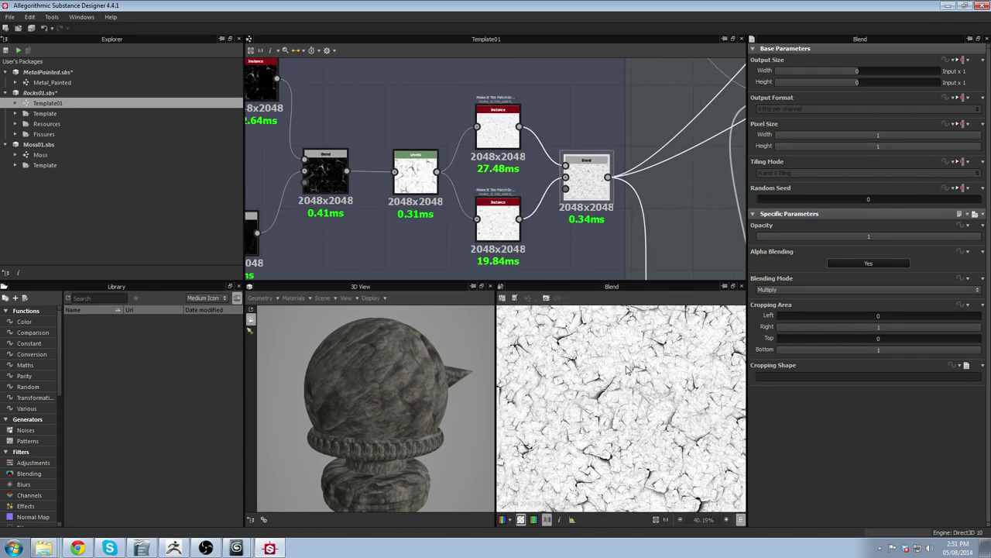
Find the Chipping group and preview the whole Alpha_Fissure14 Bitmap in its lowest branch.
middle_click_drag(516, 168, 520, 153)
scroll(517, 181, "down", 3)
scroll(542, 181, "down", 2)
middle_click_drag(460, 109, 508, 224)
middle_click_drag(434, 158, 504, 138)
scroll(504, 138, "up", 2)
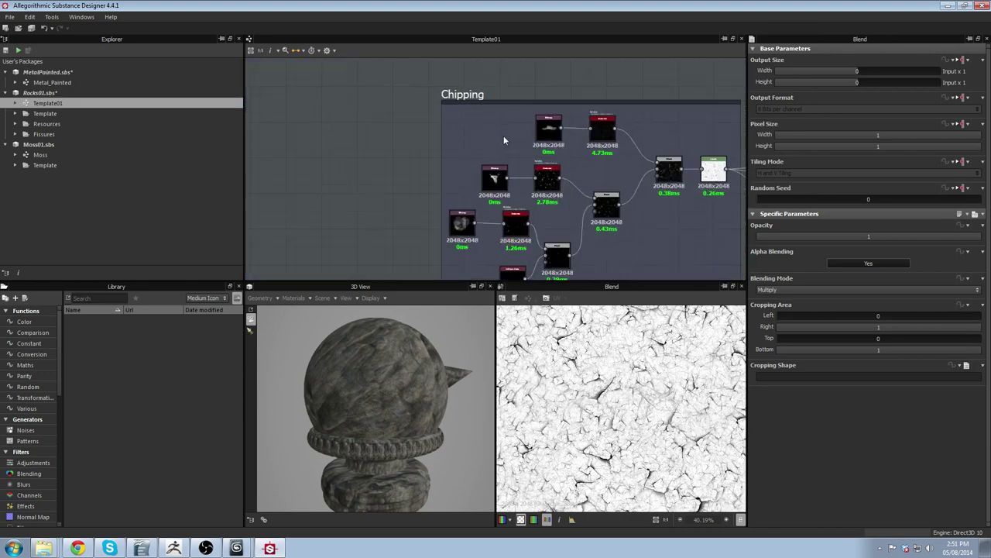
middle_click_drag(432, 211, 405, 192)
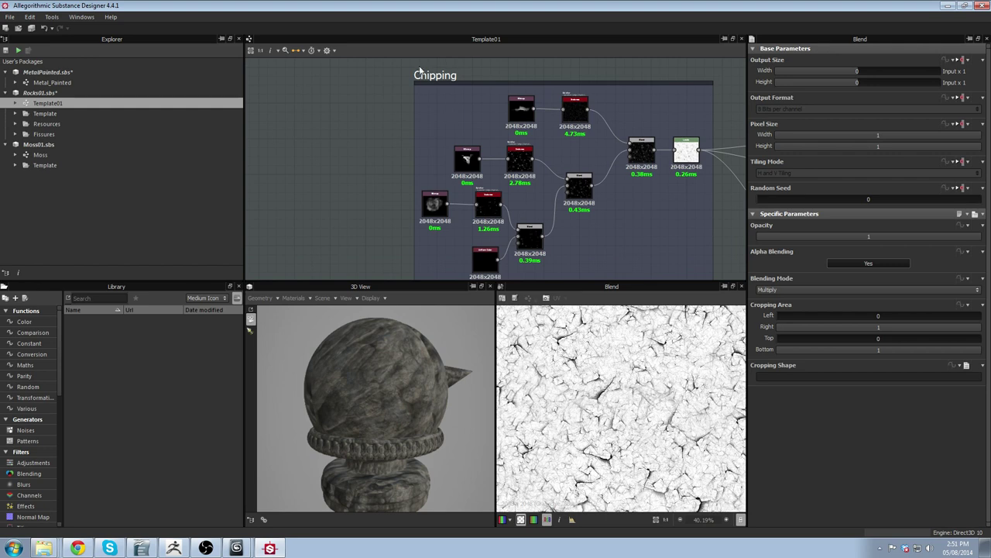
left_click(434, 204)
scroll(675, 398, "down", 4)
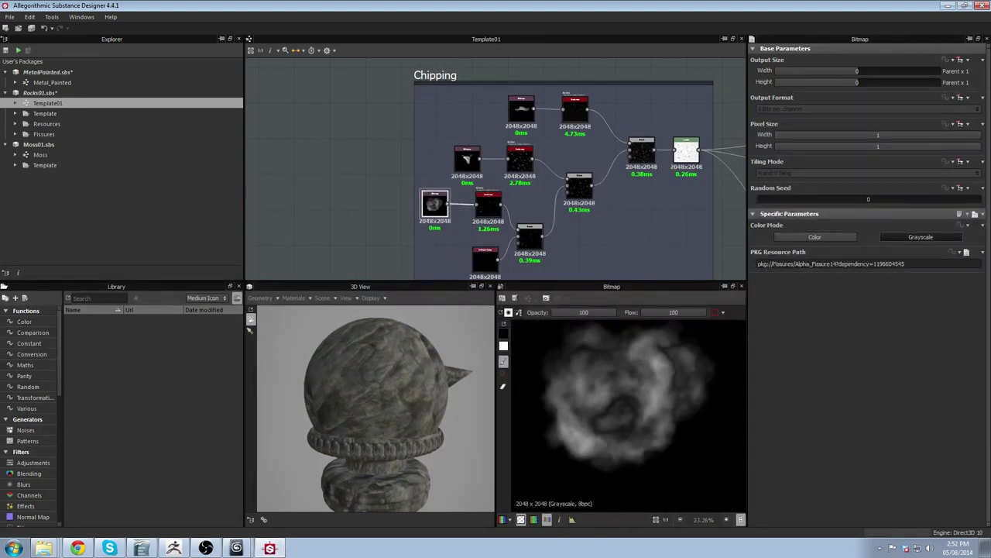
Preview the Alpha_Fissure04 and Alpha_Fissure09 Bitmaps in the Chipping group's two upper branches.
left_click(470, 158)
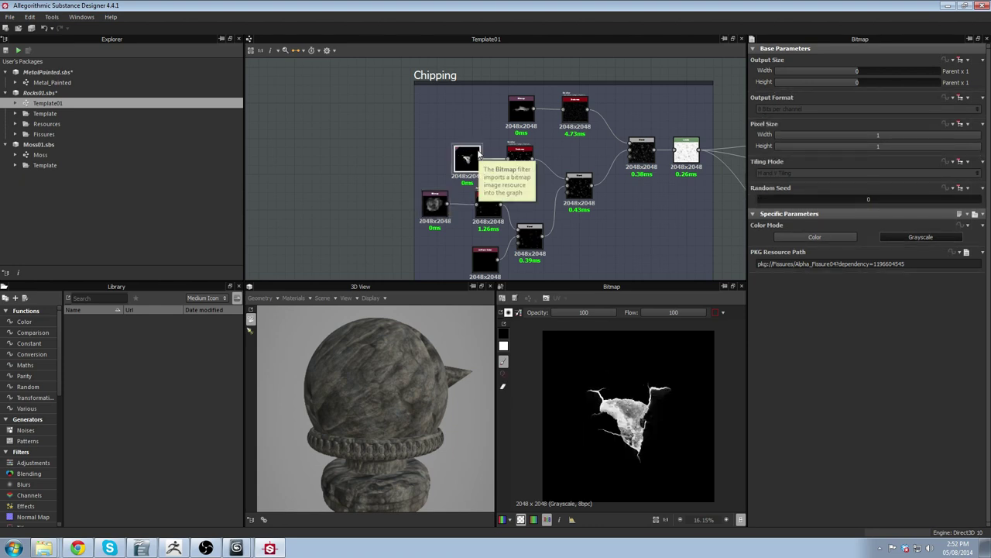
scroll(528, 113, "up", 1)
middle_click_drag(528, 113, 517, 141)
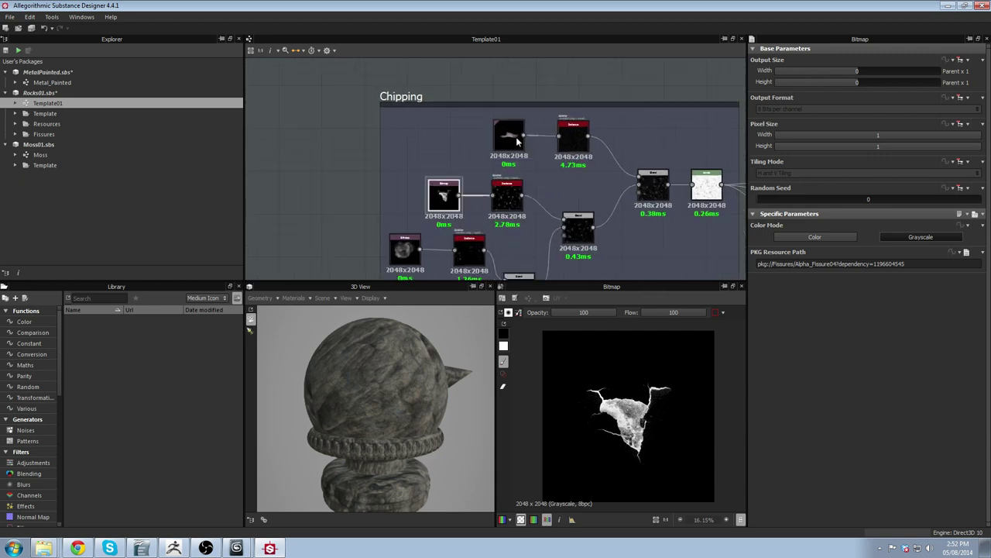
double_click(507, 132)
Preview the Splatter nodes fed by the Chipping group's three Bitmaps, finishing with the uppermost one.
scroll(505, 243, "up", 1)
middle_click_drag(505, 243, 463, 189)
left_click(409, 203)
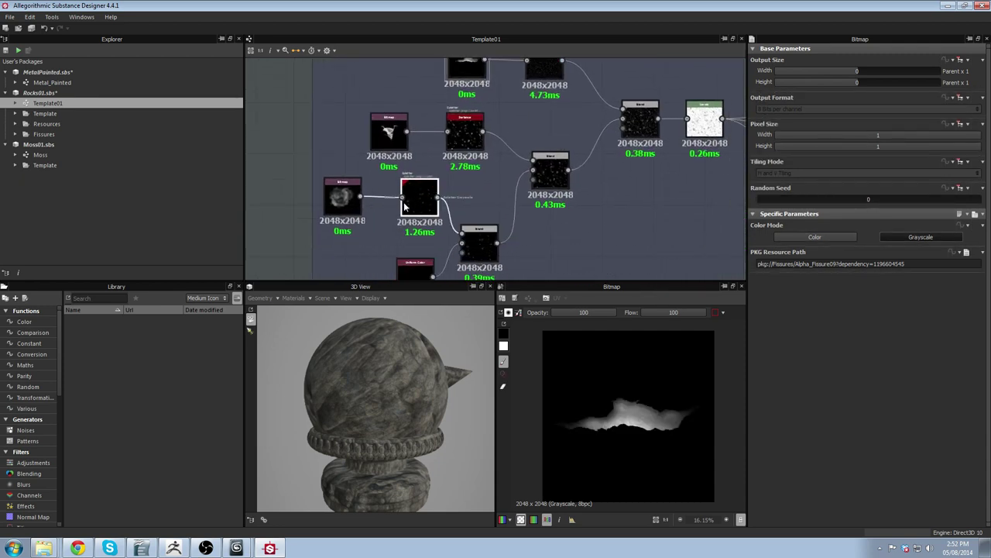
left_click(465, 146)
middle_click_drag(547, 84, 520, 160)
left_click(520, 139)
Preview the Chipping group's Blend nodes that combine the splattered shapes and the Levels node that follows them.
middle_click_drag(575, 193, 562, 103)
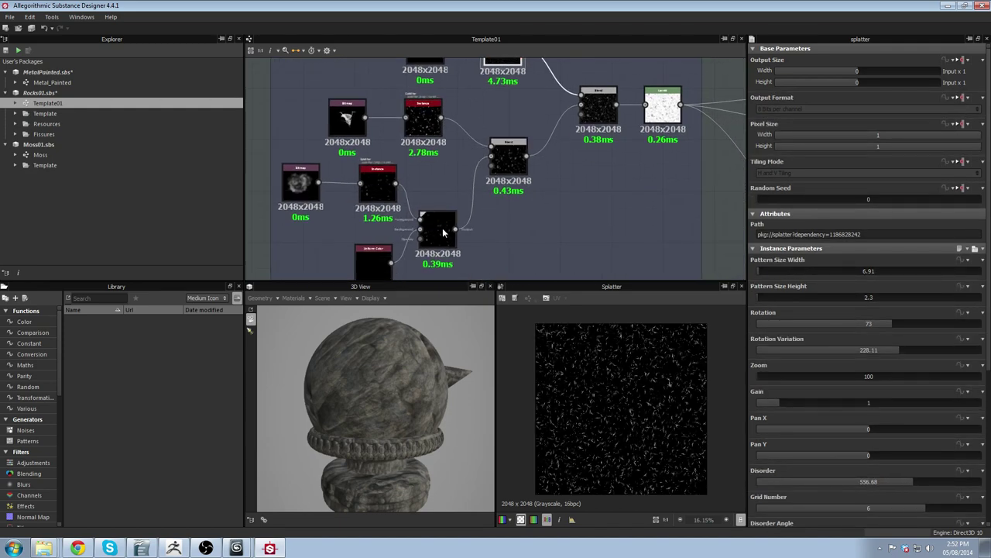
left_click(504, 157)
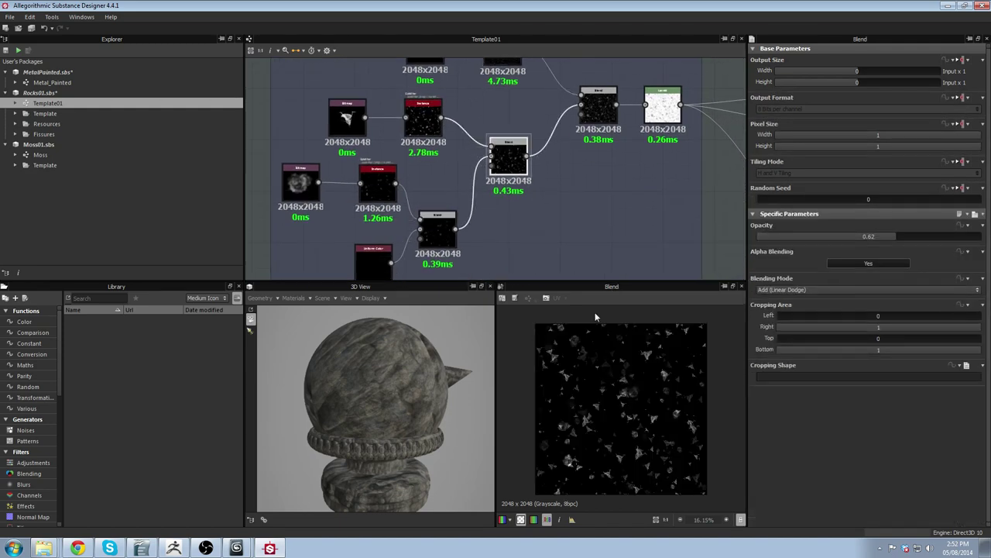
left_click(596, 103)
middle_click_drag(667, 126, 541, 139)
left_click(536, 116)
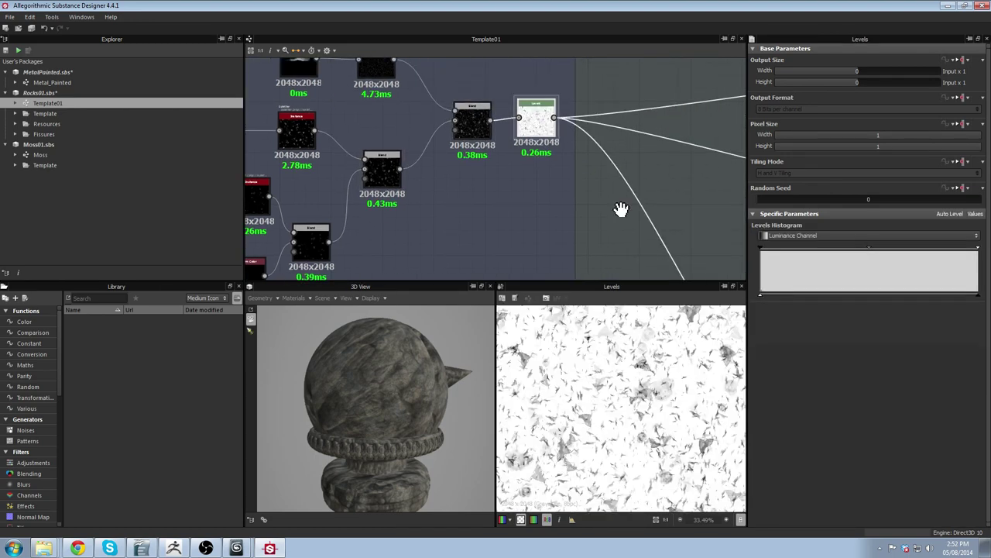
Examine how the outputs of the Chipping, Fissure and Base groups connect to the Blend nodes outside the groups.
scroll(617, 204, "down", 4)
middle_click_drag(649, 261, 577, 155)
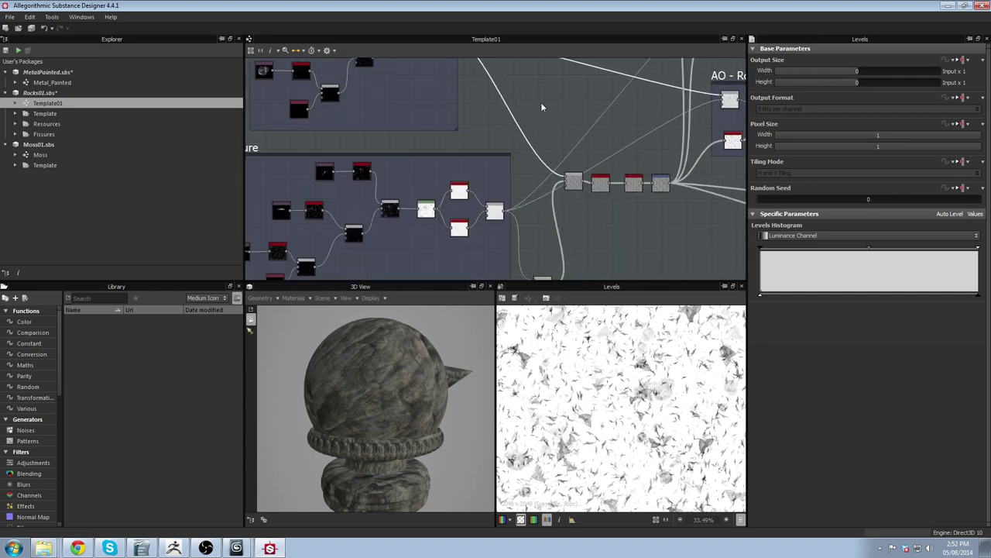
scroll(556, 142, "down", 3)
scroll(506, 144, "up", 2)
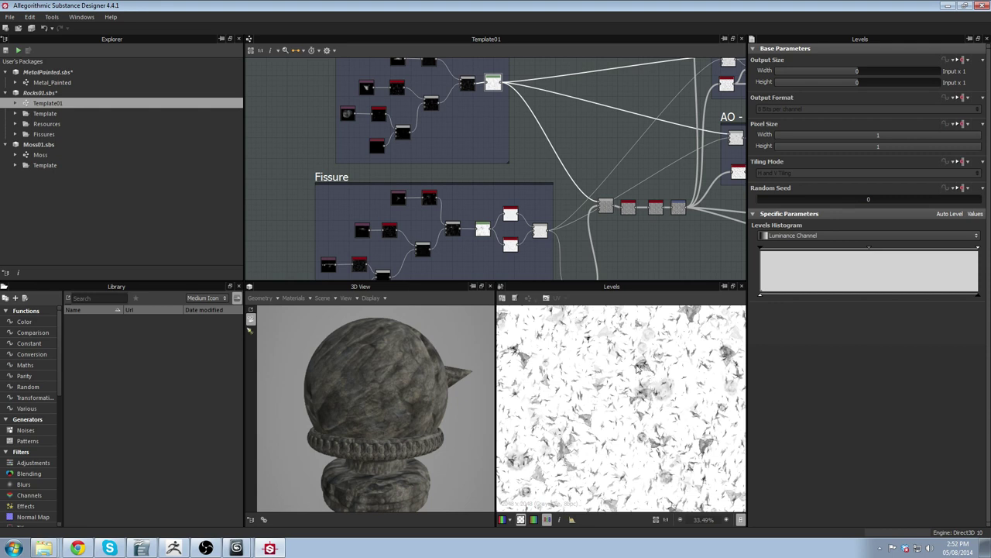
scroll(526, 130, "down", 3)
middle_click_drag(468, 117, 463, 177)
middle_click_drag(477, 210, 444, 103)
scroll(518, 172, "up", 2)
middle_click_drag(505, 228, 510, 95)
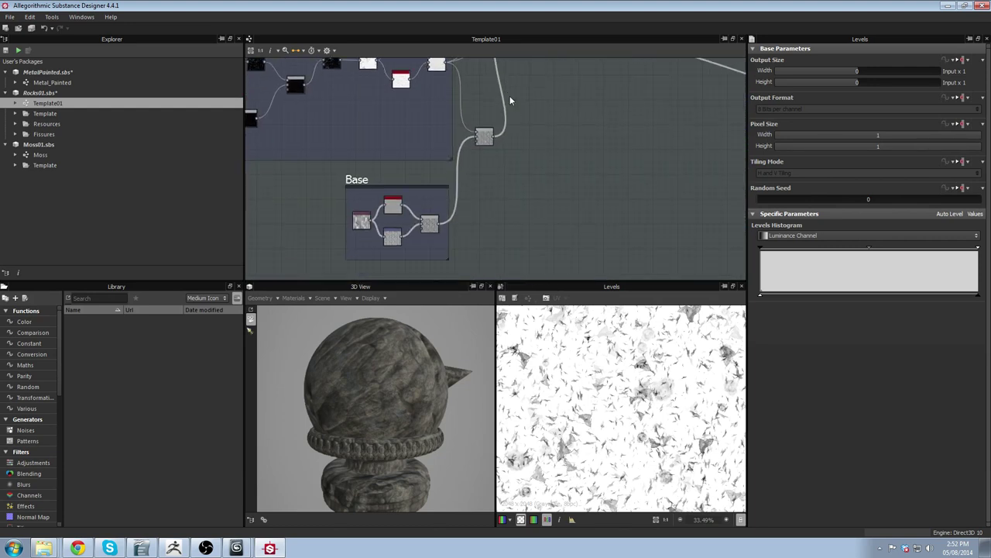
middle_click_drag(461, 208, 461, 239)
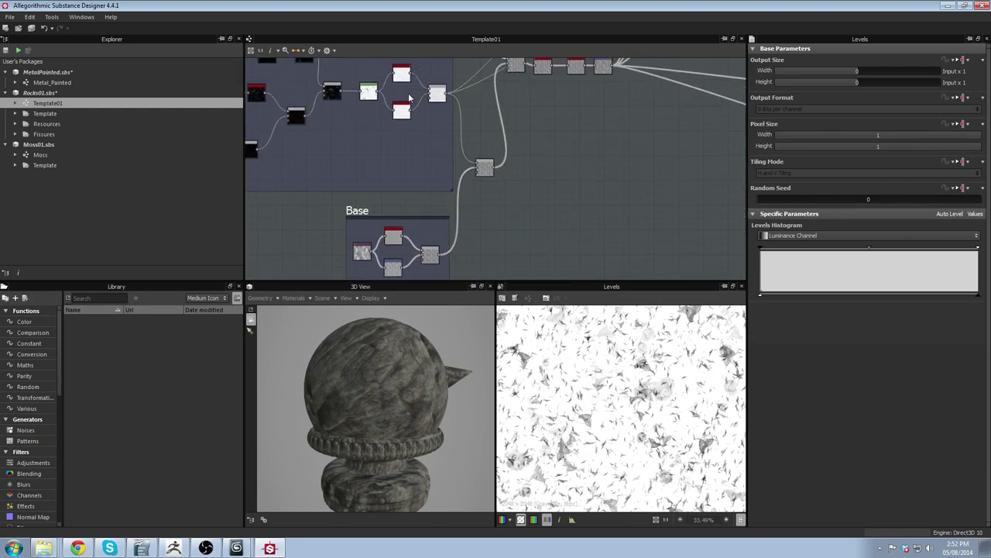
Preview the Multiply Blend that joins the Fissure and Base groups and examine its faint cracks up close.
middle_click_drag(355, 98, 422, 183)
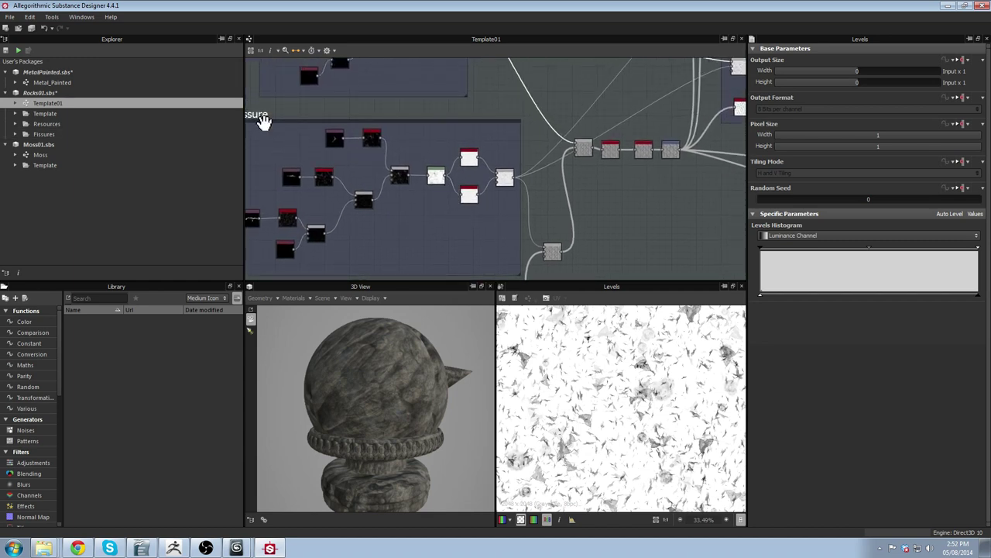
middle_click_drag(263, 124, 237, 76)
left_click(527, 203)
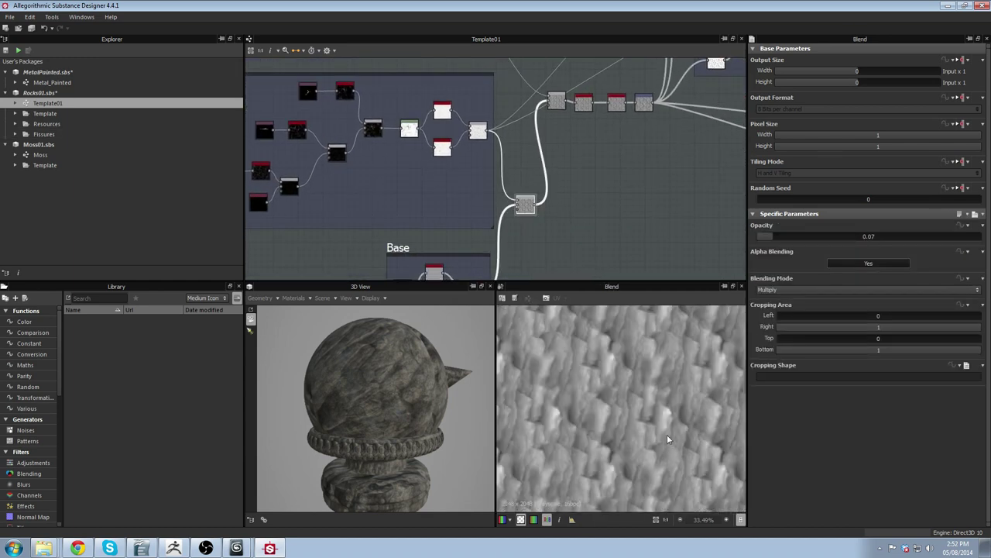
scroll(669, 439, "up", 6)
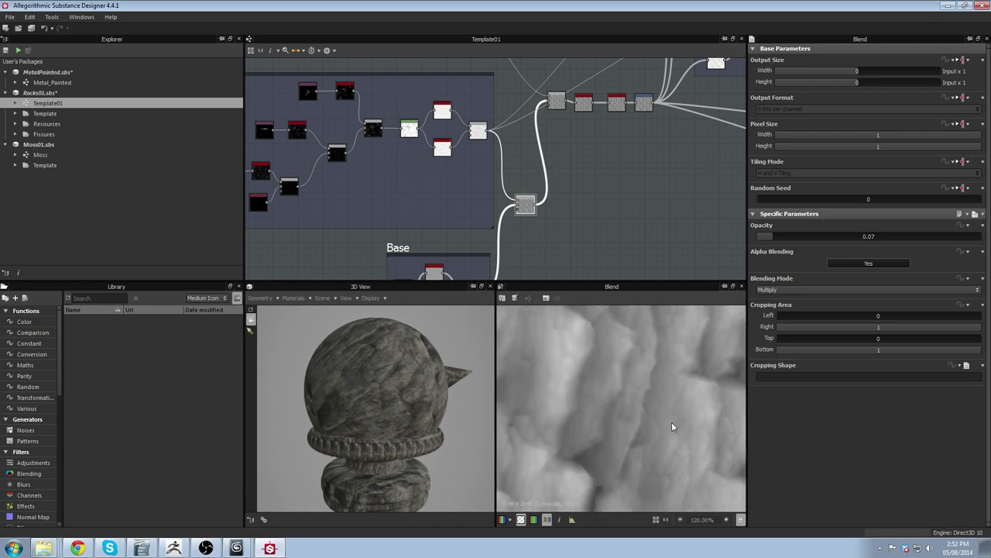
scroll(643, 396, "down", 3)
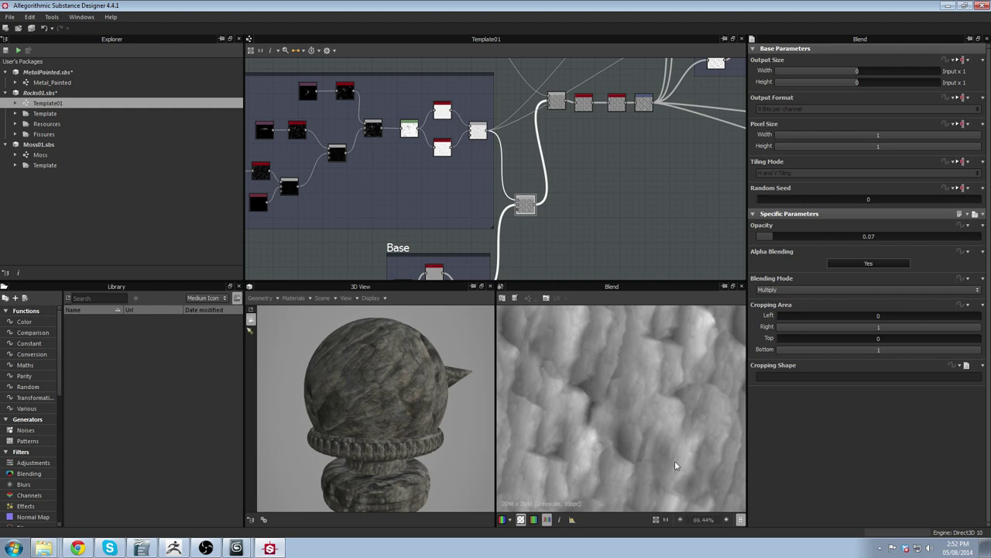
Preview the Multiply Blend node that feeds the Contrast/Luminosity node in the Template01 graph.
middle_click_drag(551, 143, 553, 176)
scroll(552, 176, "up", 1)
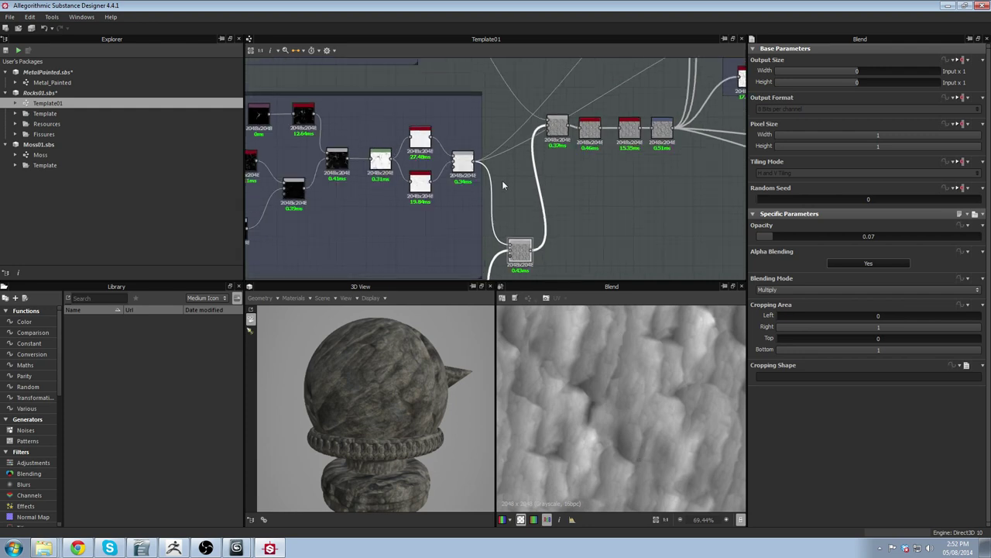
middle_click_drag(651, 187, 636, 253)
scroll(636, 253, "up", 1)
double_click(522, 182)
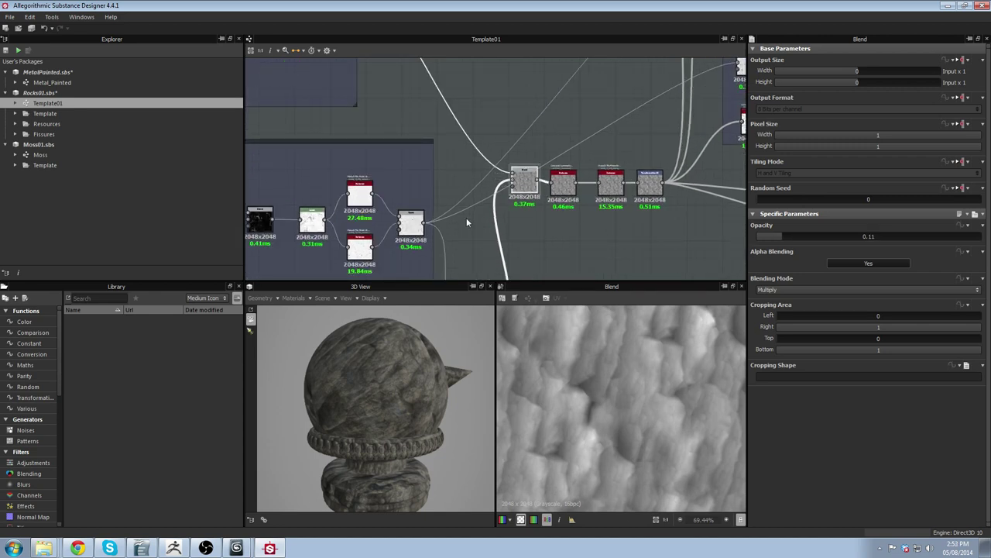
scroll(610, 410, "down", 3)
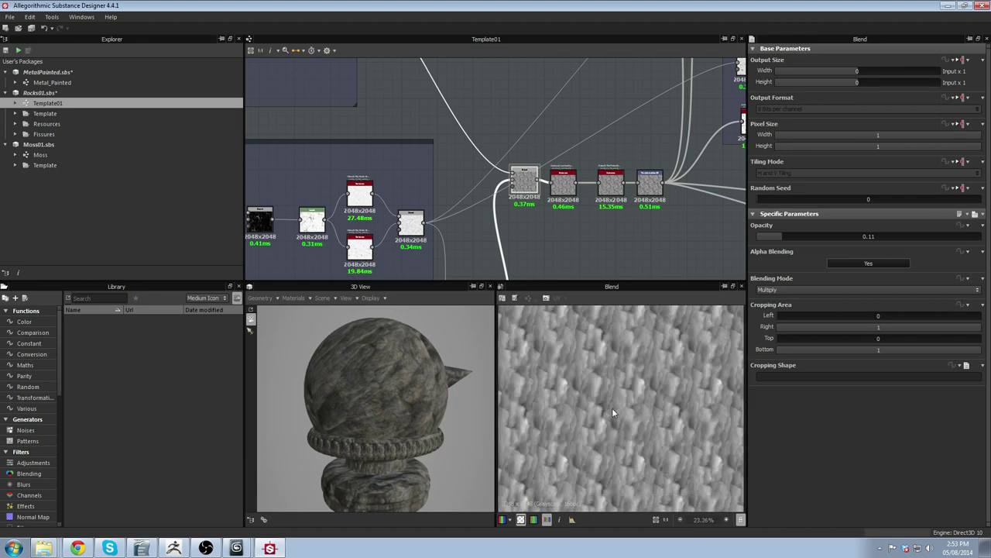
Inspect the outputs of the Contrast/Luminosity and Transformation 2D nodes that follow the height Blend node.
left_click(559, 186)
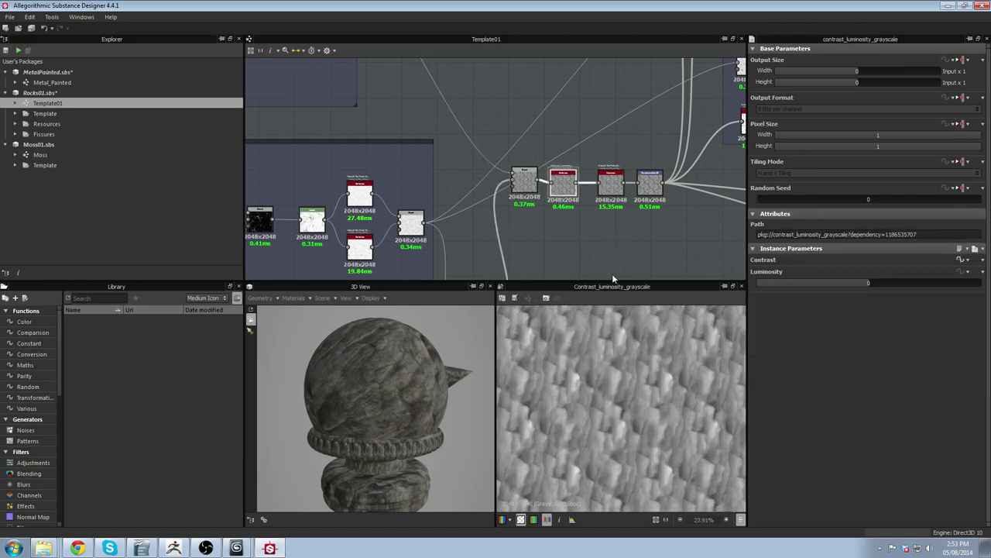
scroll(605, 424, "down", 2)
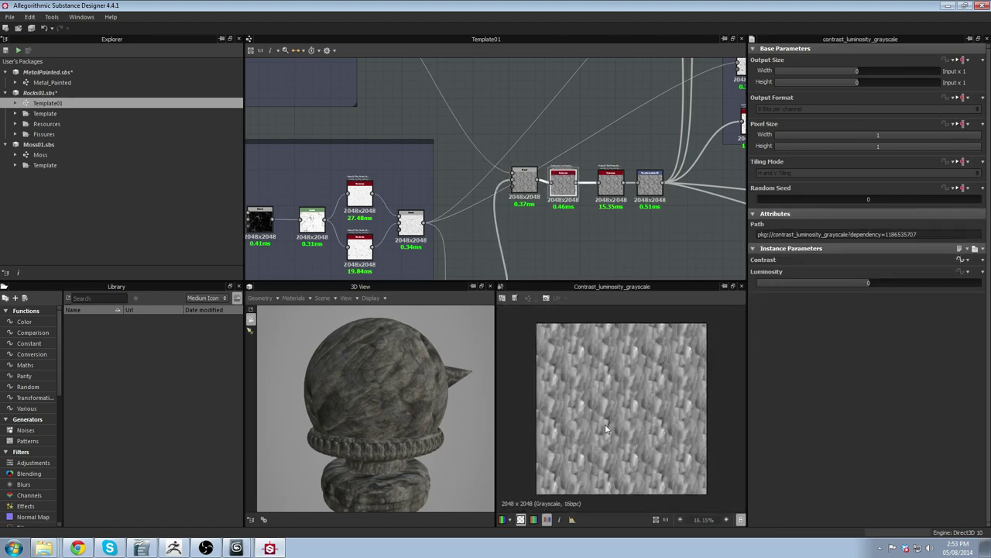
scroll(609, 154, "up", 3)
middle_click_drag(520, 182, 433, 170)
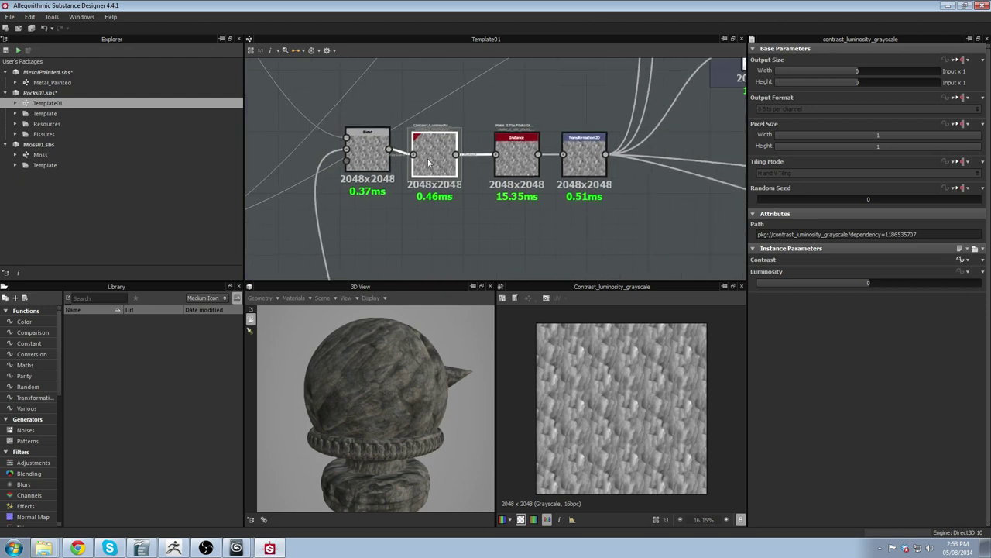
scroll(531, 155, "up", 2)
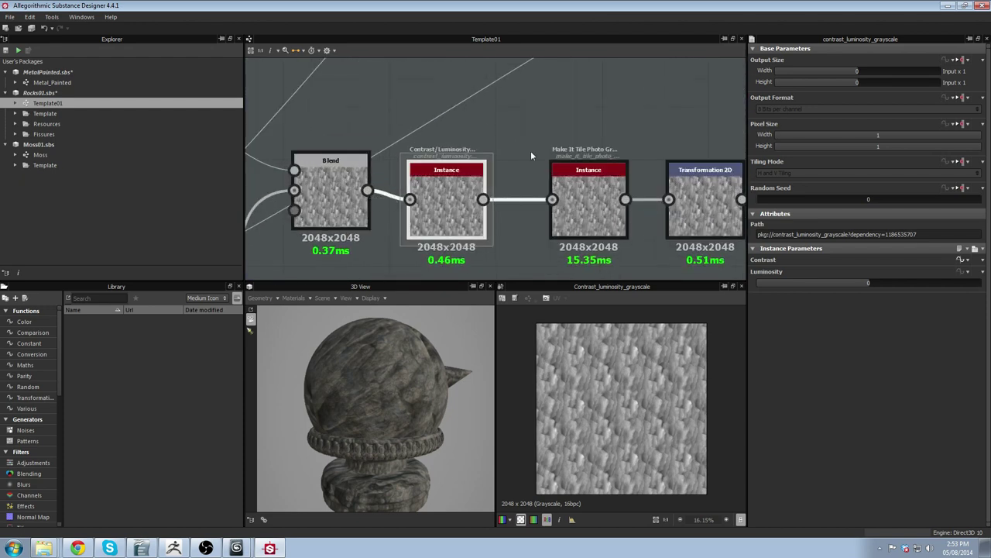
middle_click_drag(624, 185, 515, 158)
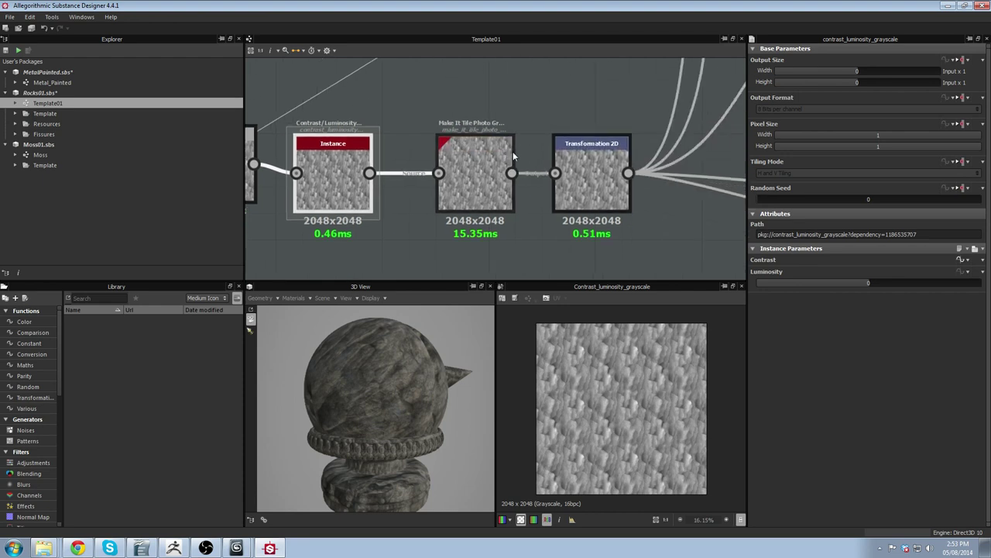
scroll(521, 160, "down", 2)
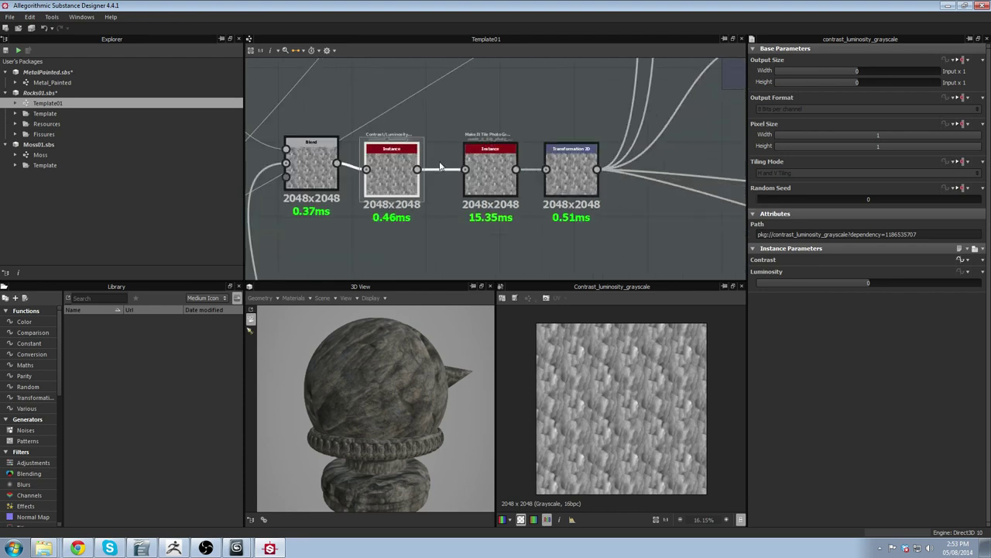
scroll(527, 172, "down", 2)
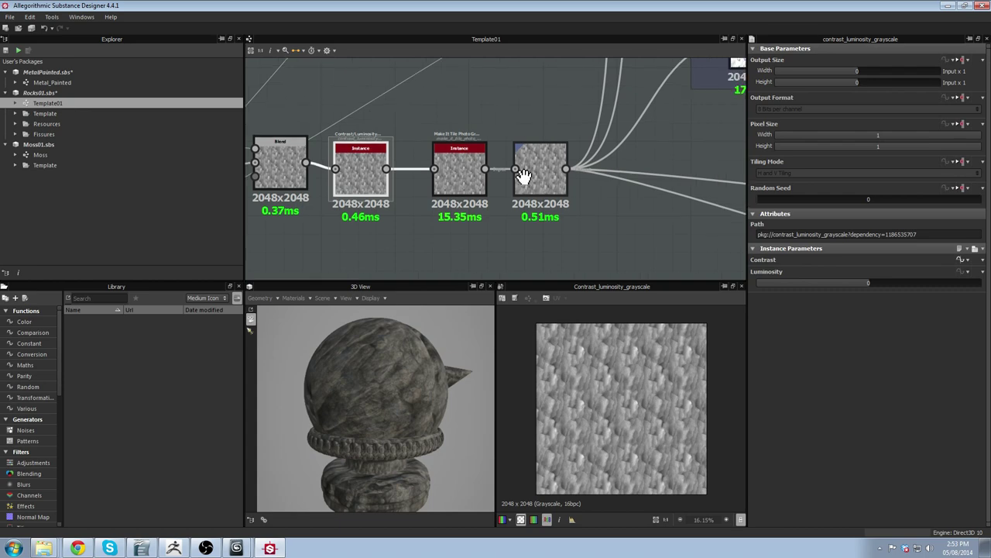
left_click(524, 169)
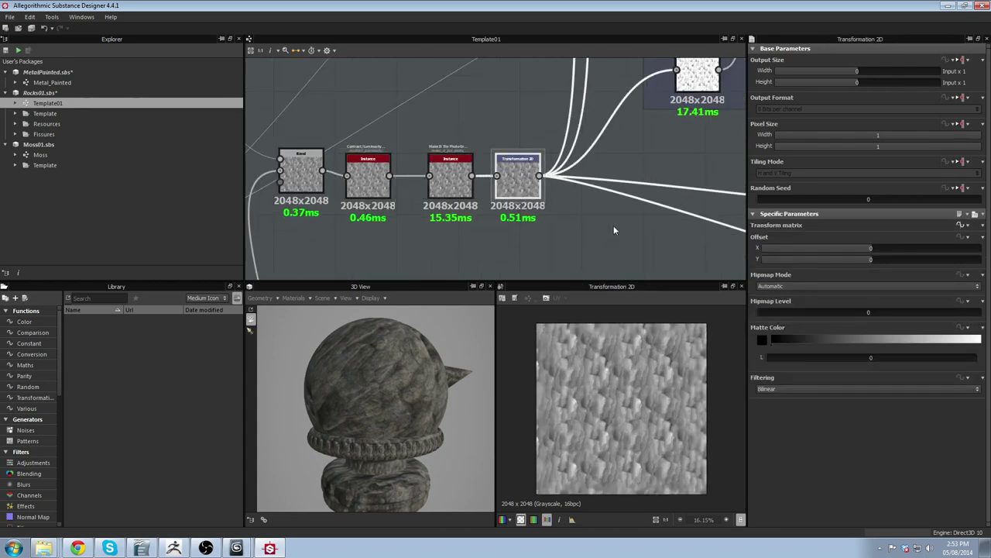
Preview the BnW Spots 3 noise in the Diffuse frame and the Overlay node it feeds.
scroll(615, 230, "down", 5)
scroll(535, 152, "up", 1)
middle_click_drag(534, 151, 498, 163)
scroll(458, 225, "up", 1)
middle_click_drag(484, 125, 488, 192)
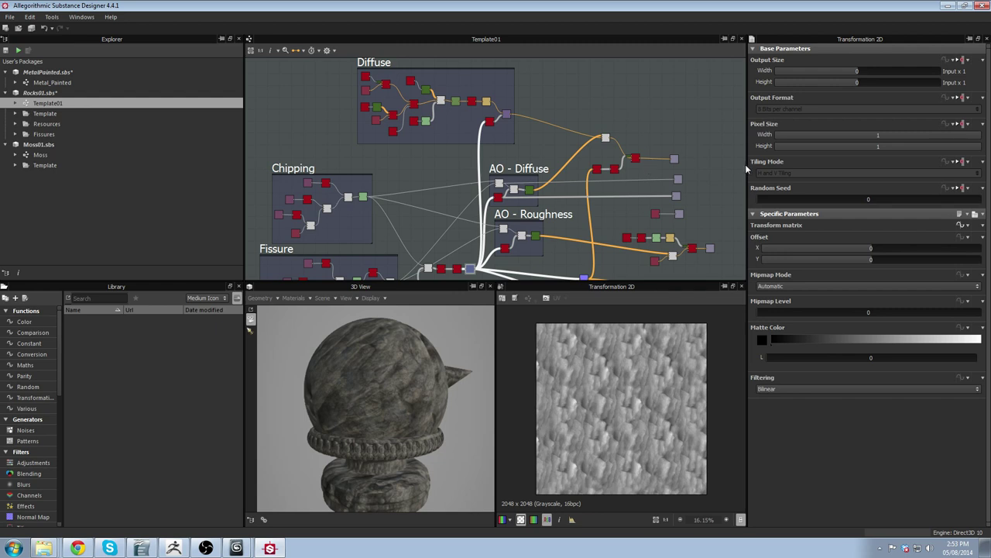
middle_click_drag(472, 160, 516, 186)
scroll(515, 186, "up", 3)
middle_click_drag(403, 70, 537, 249)
scroll(535, 249, "up", 2)
scroll(421, 225, "up", 2)
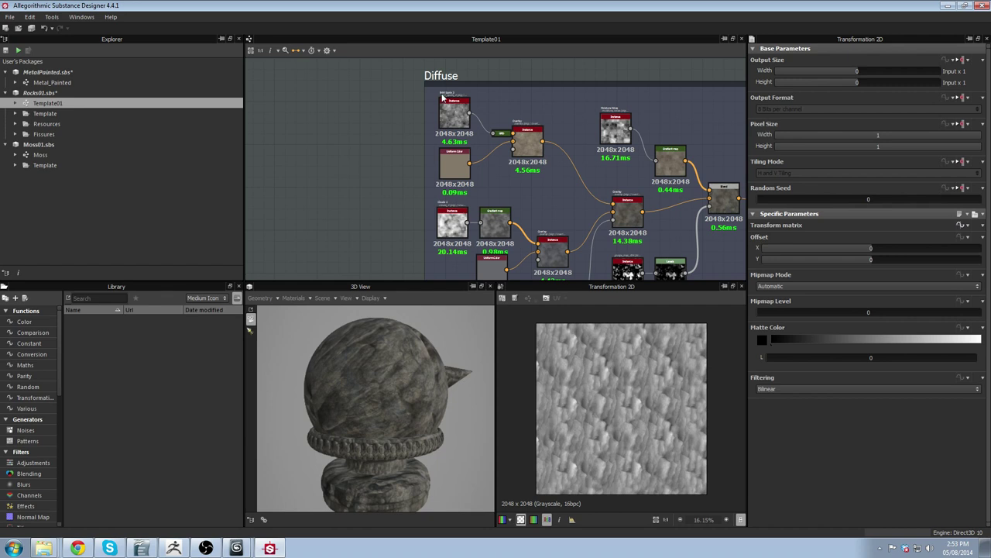
left_click(457, 117)
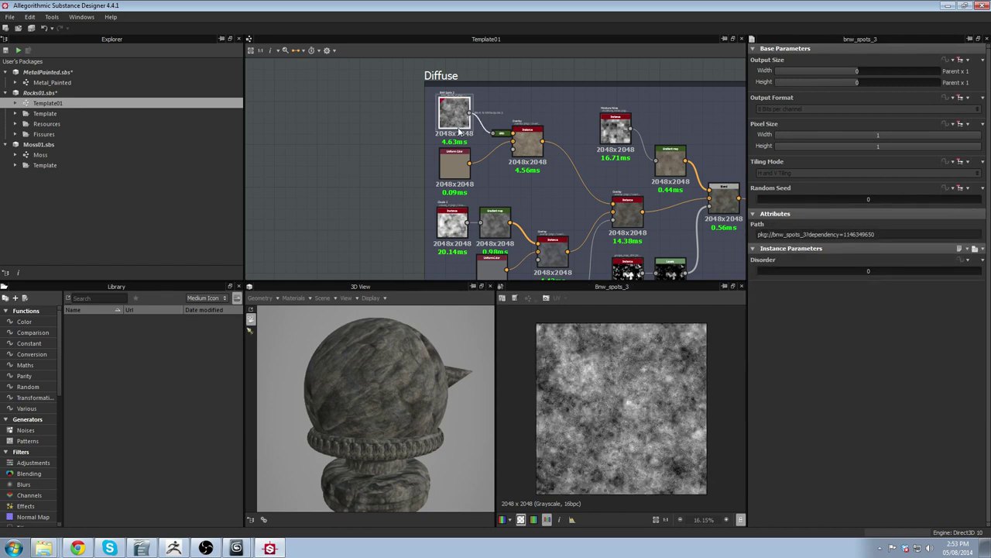
double_click(527, 148)
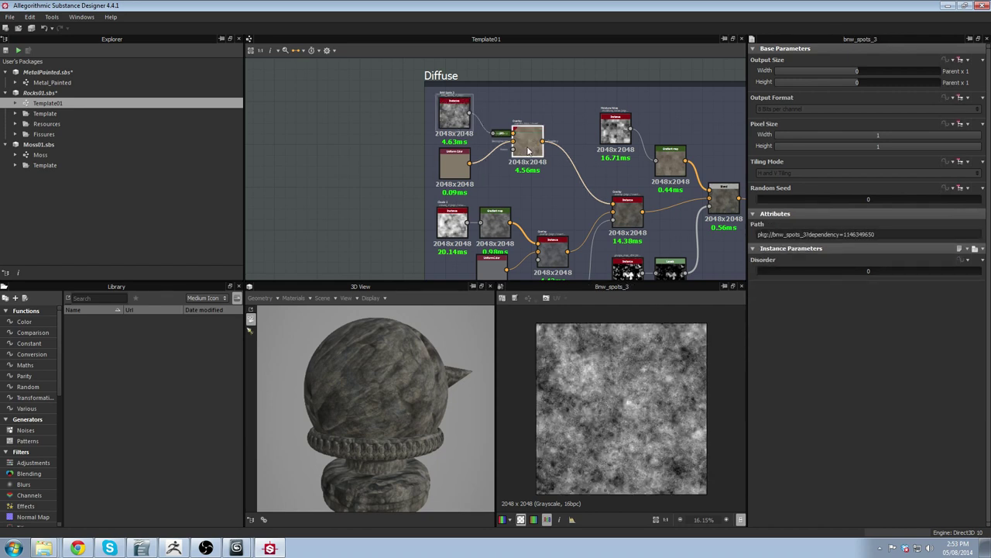
Preview the Clouds 2 noise in the Diffuse frame and the Overlay node combining its gradient map with a uniform color.
middle_click_drag(616, 171, 524, 158)
middle_click_drag(505, 200, 520, 138)
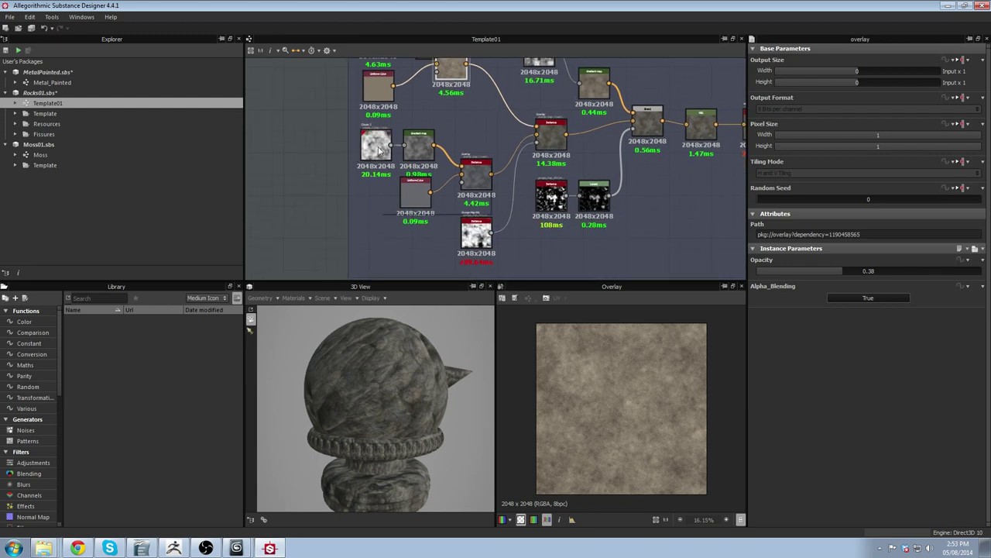
left_click(378, 150)
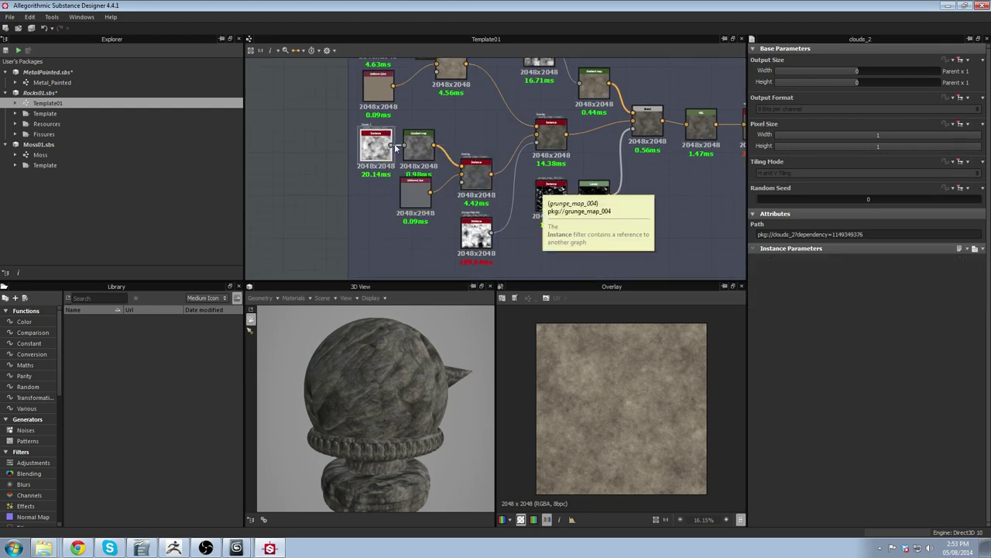
double_click(371, 154)
left_click(413, 149)
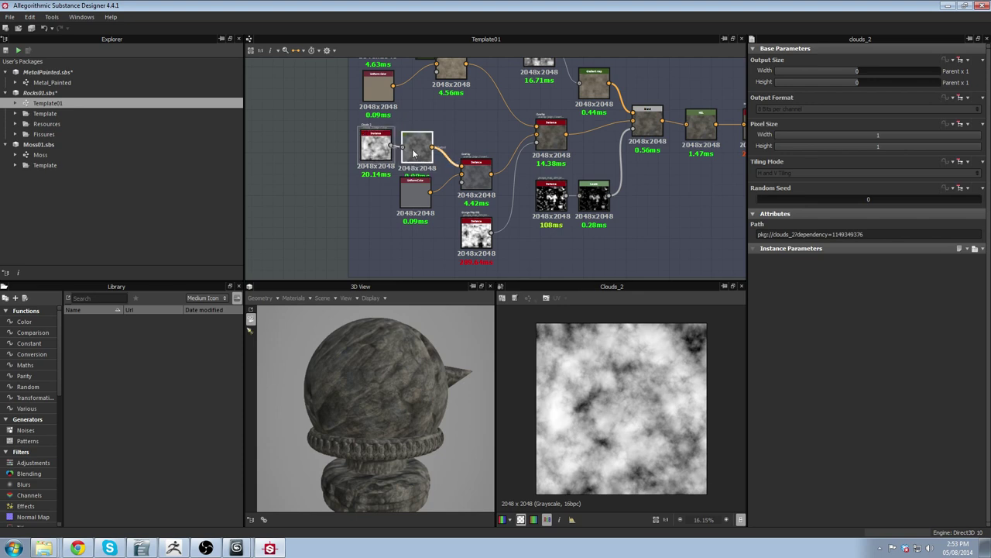
double_click(474, 180)
Preview the Overlay node that merges both color branches and inspect the settings of its Grunge Map 001 mask.
middle_click_drag(454, 120, 381, 119)
double_click(478, 134)
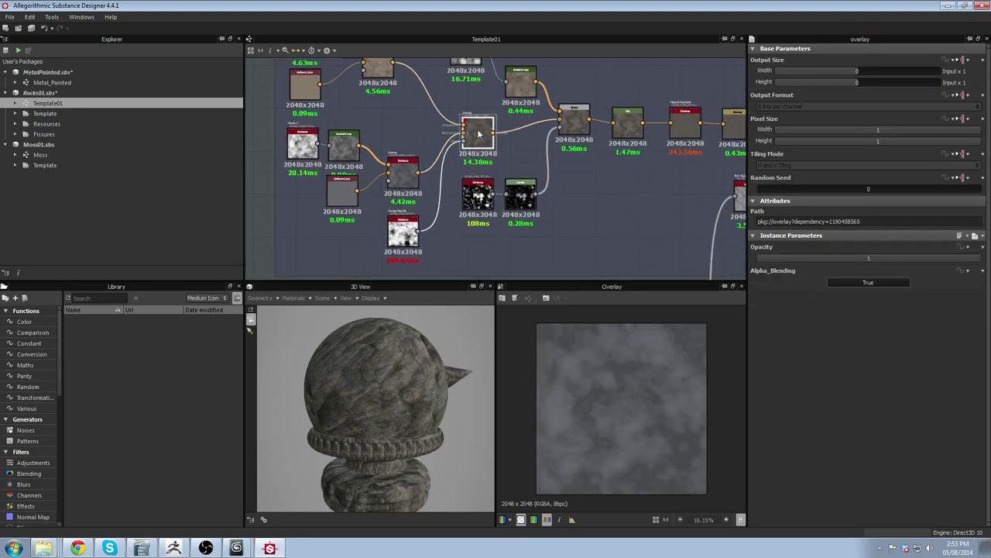
scroll(465, 225, "up", 3)
left_click(455, 256)
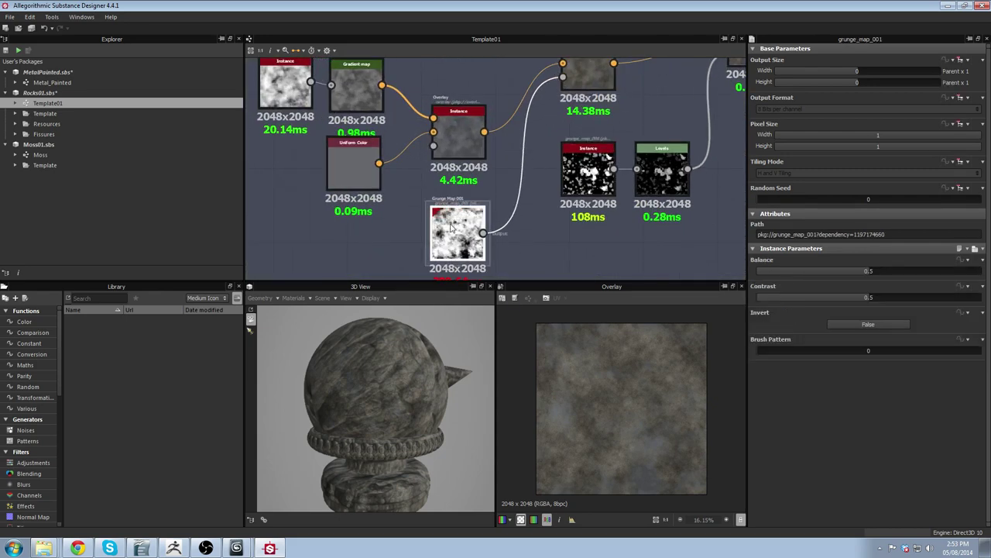
Preview the Diffuse frame's Copy-mode Blend node and select the noise node that feeds its foreground gradient map.
middle_click_drag(590, 84, 462, 166)
scroll(460, 161, "down", 1)
left_click(457, 152)
scroll(390, 198, "down", 1)
middle_click_drag(532, 142, 492, 184)
middle_click_drag(565, 219, 570, 186)
left_click(550, 152)
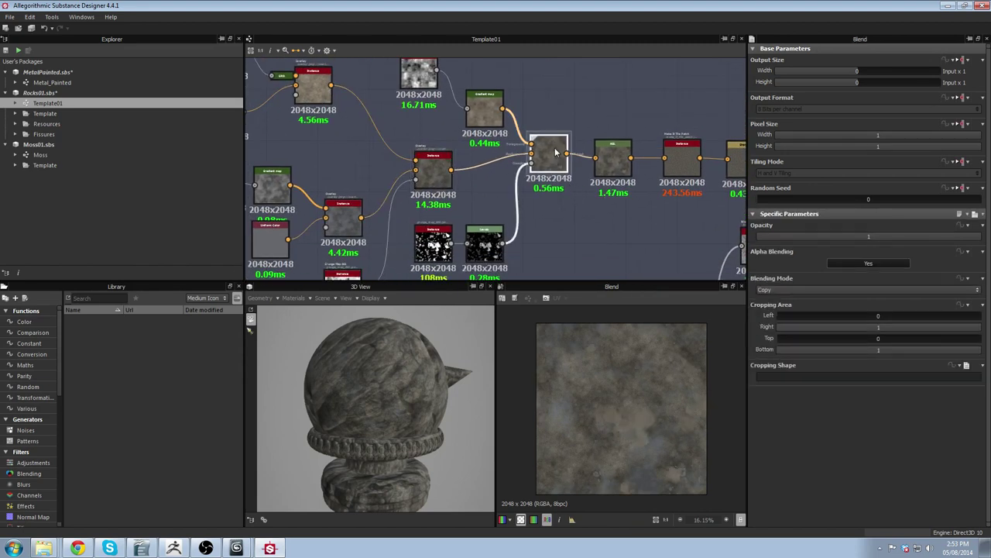
left_click_drag(428, 81, 433, 85)
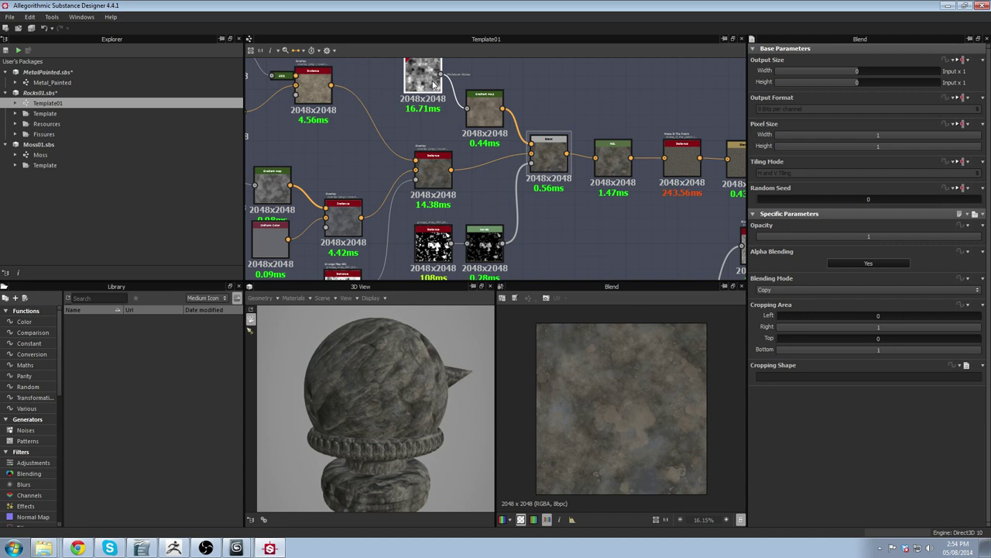
scroll(598, 415, "up", 1)
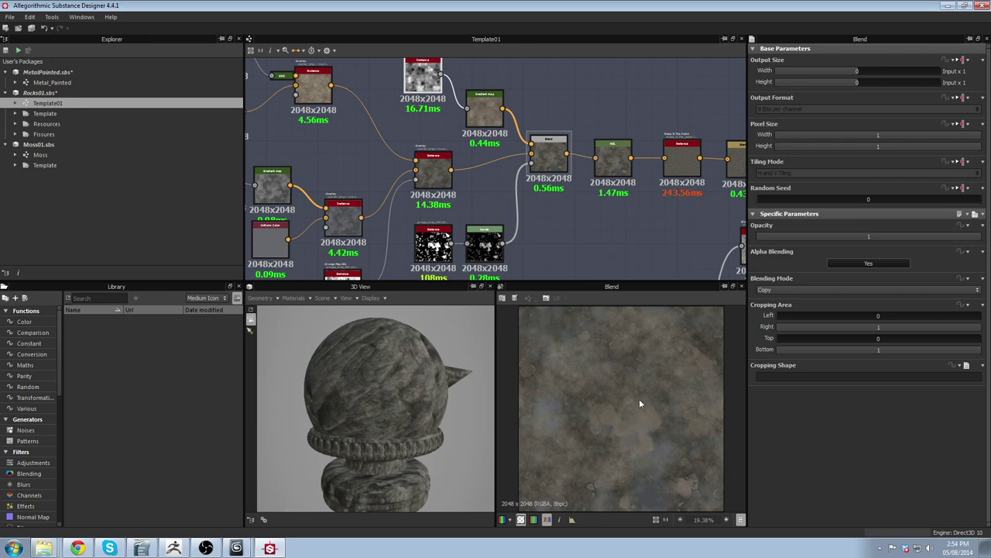
Compare the outputs of the HSL, Make It Tile Patch and Sharpen nodes in the Diffuse frame.
left_click(612, 159)
middle_click_drag(734, 221, 519, 222)
scroll(518, 222, "up", 2)
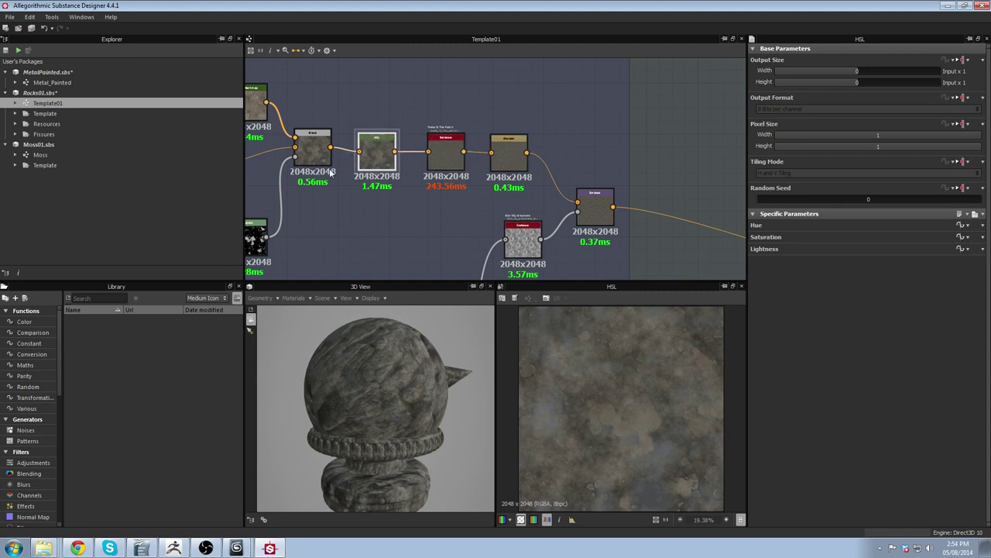
left_click(497, 164)
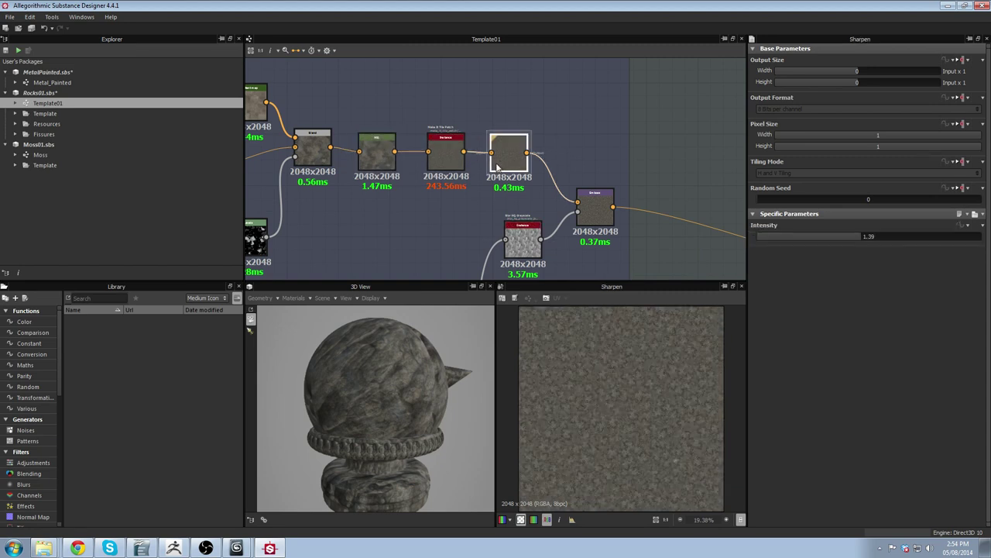
left_click(450, 162)
scroll(606, 397, "up", 5)
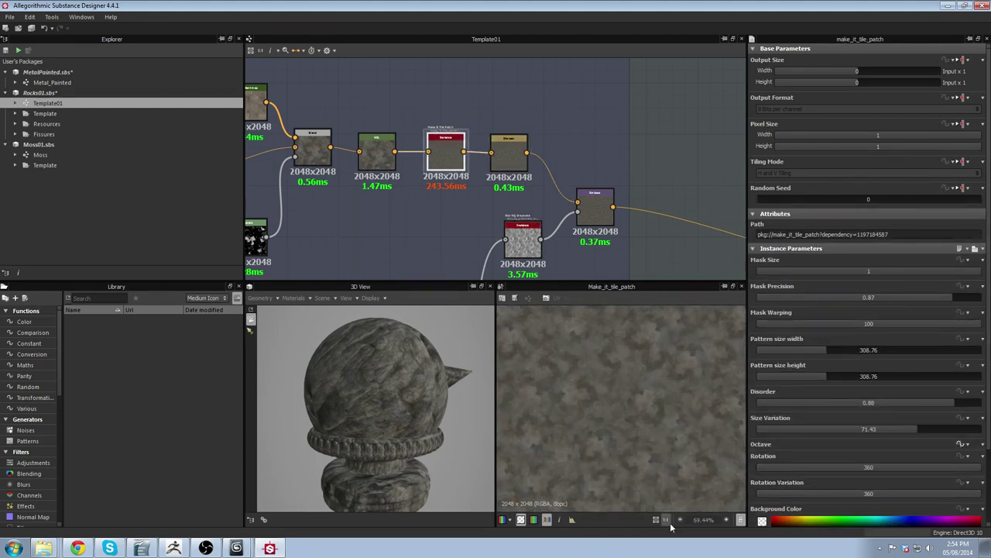
left_click(509, 152)
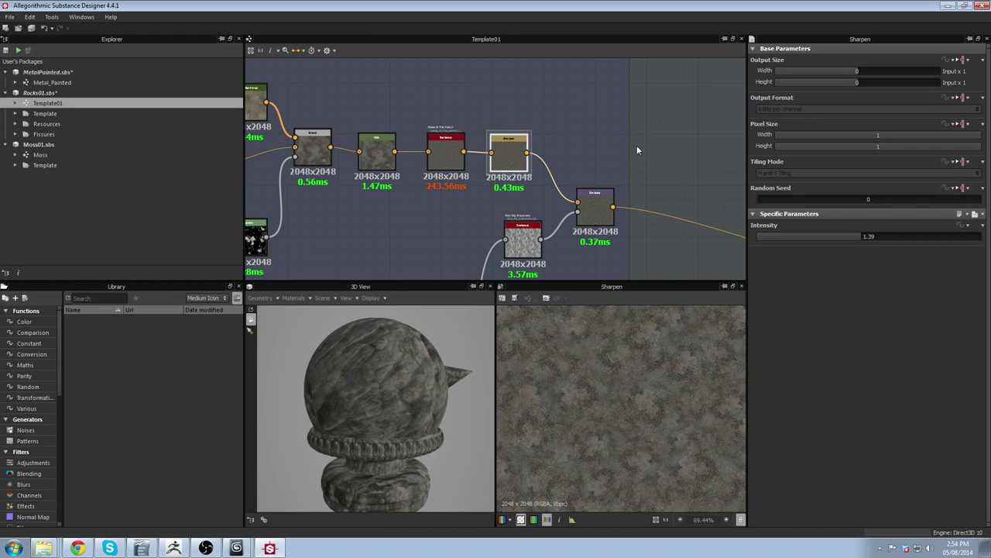
scroll(573, 167, "down", 3)
scroll(578, 167, "up", 2)
Select the Blur HQ Grayscale node in the Diffuse frame and shift it slightly away from the Emboss node.
left_click(514, 200)
scroll(533, 191, "down", 5)
middle_click_drag(542, 203, 548, 32)
scroll(553, 165, "up", 5)
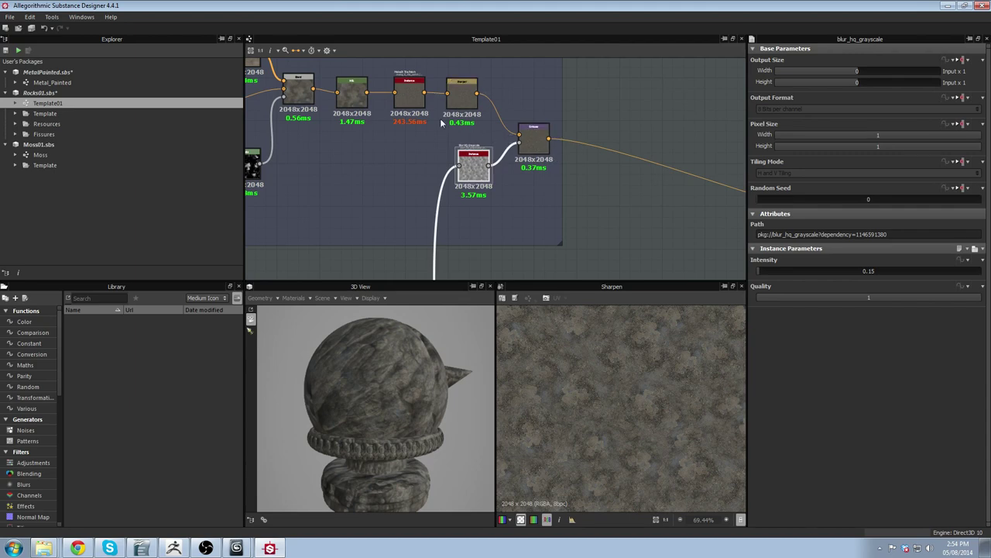
left_click_drag(475, 160, 466, 161)
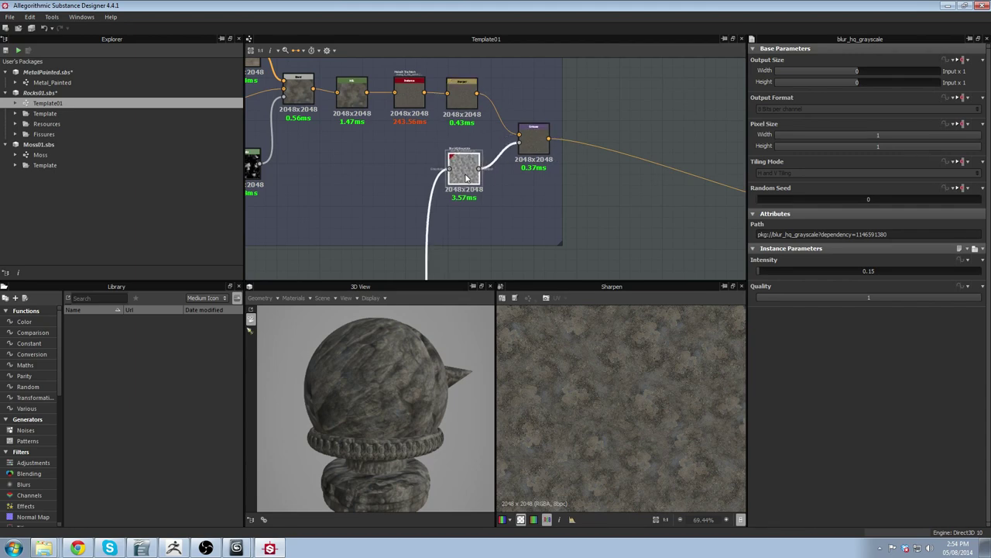
Preview the Emboss node's output and the Blend node that multiplies the ambient occlusion over the diffuse.
left_click(534, 138)
scroll(635, 389, "down", 3)
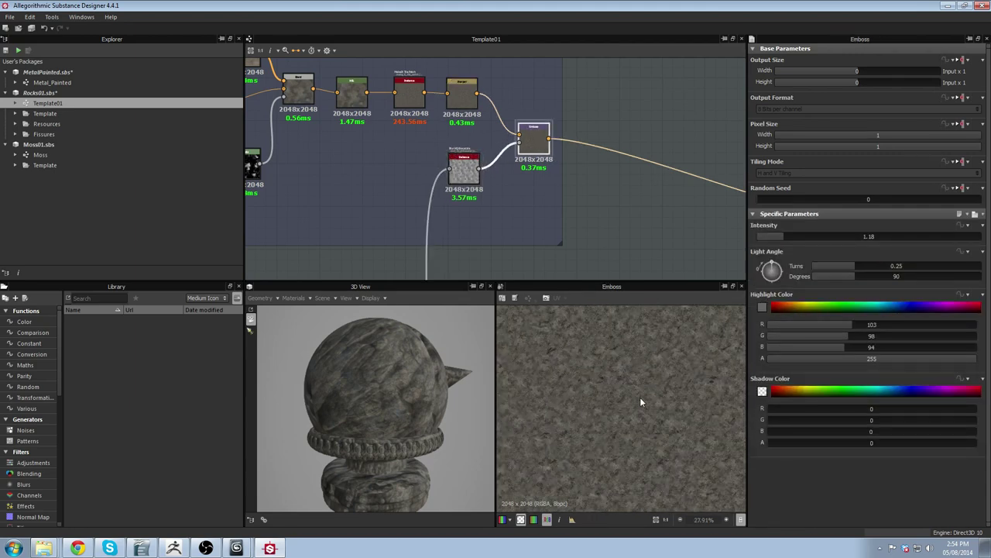
scroll(640, 399, "up", 1)
middle_click_drag(662, 151, 590, 178)
left_click(476, 113)
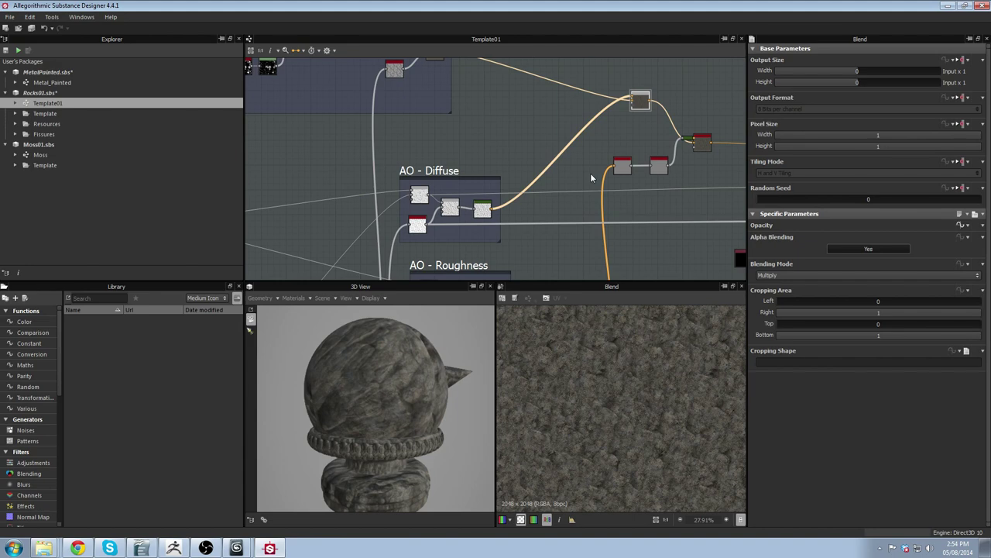
Preview the Blend node inside the AO - Diffuse frame that combines the detail mask with the ambient occlusion.
scroll(447, 178, "up", 2)
middle_click_drag(436, 179, 452, 145)
scroll(433, 214, "down", 2)
scroll(444, 209, "up", 3)
scroll(453, 206, "down", 1)
scroll(461, 202, "up", 2)
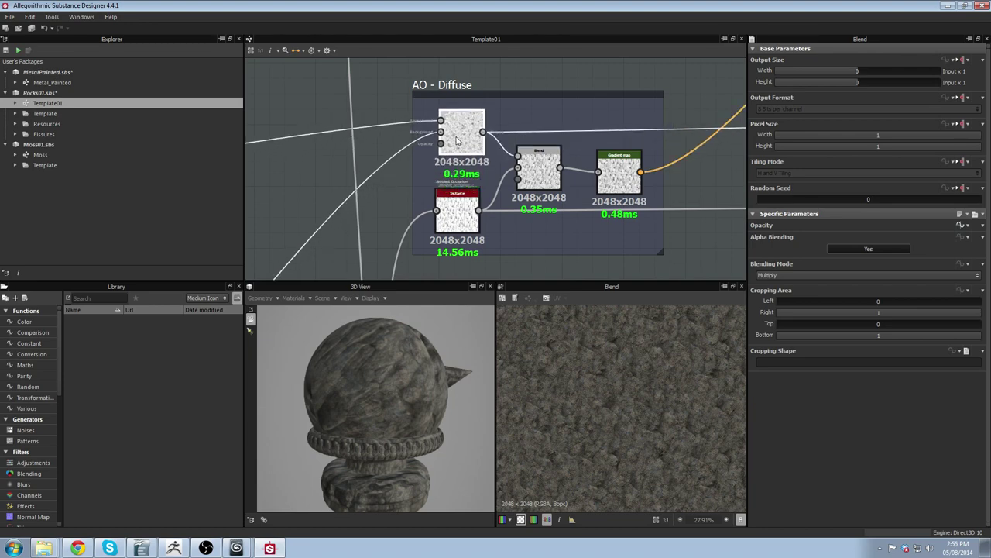
double_click(555, 184)
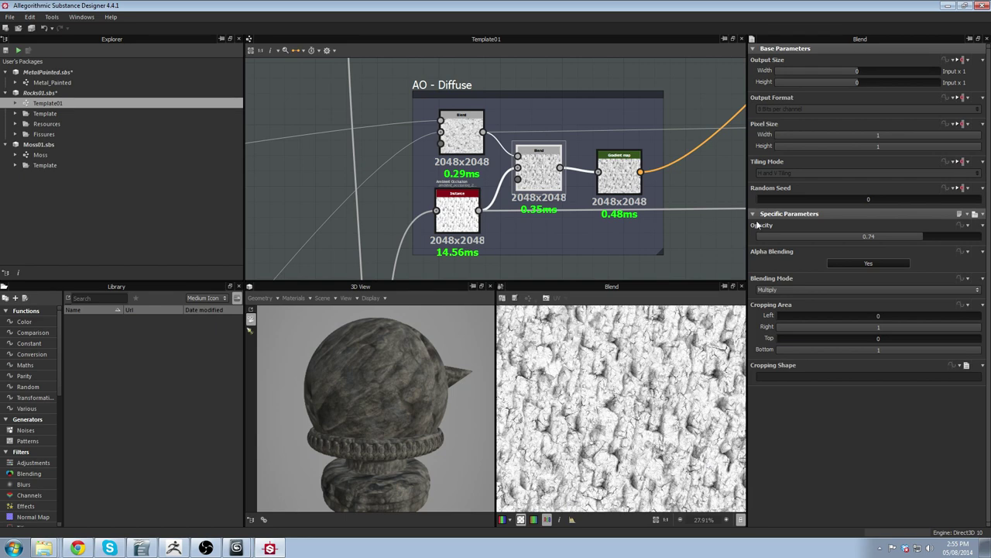
Preview the diffuse and ambient occlusion Blend node before the final Overlay and examine its texture up close.
middle_click_drag(582, 113, 445, 132)
scroll(444, 133, "down", 3)
middle_click_drag(672, 180, 619, 263)
middle_click_drag(565, 82, 494, 134)
scroll(494, 135, "up", 2)
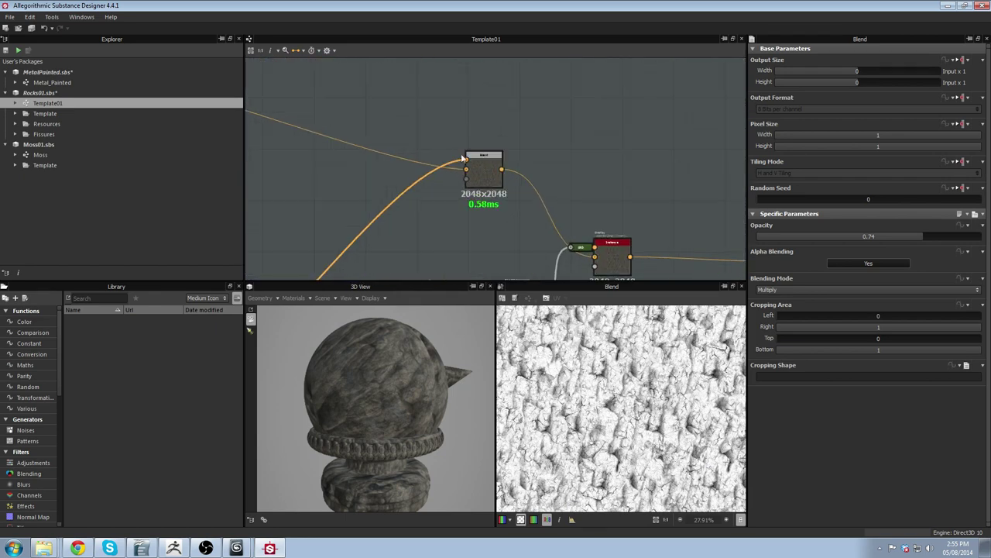
left_click(482, 177)
double_click(483, 177)
scroll(590, 438, "up", 3)
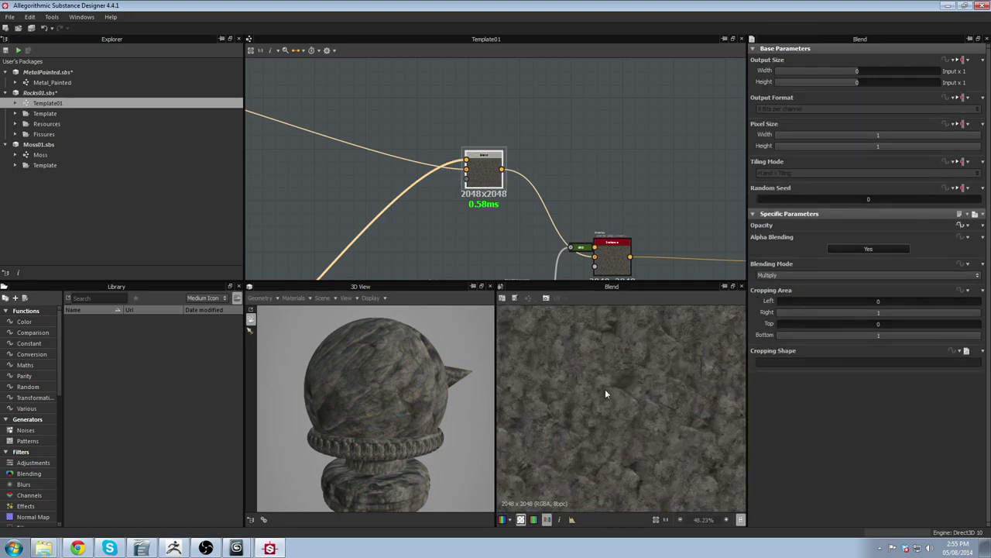
Preview the Overlay node that feeds the diffuse output of the rock graph.
middle_click_drag(574, 253, 529, 198)
scroll(529, 198, "down", 2)
double_click(553, 199)
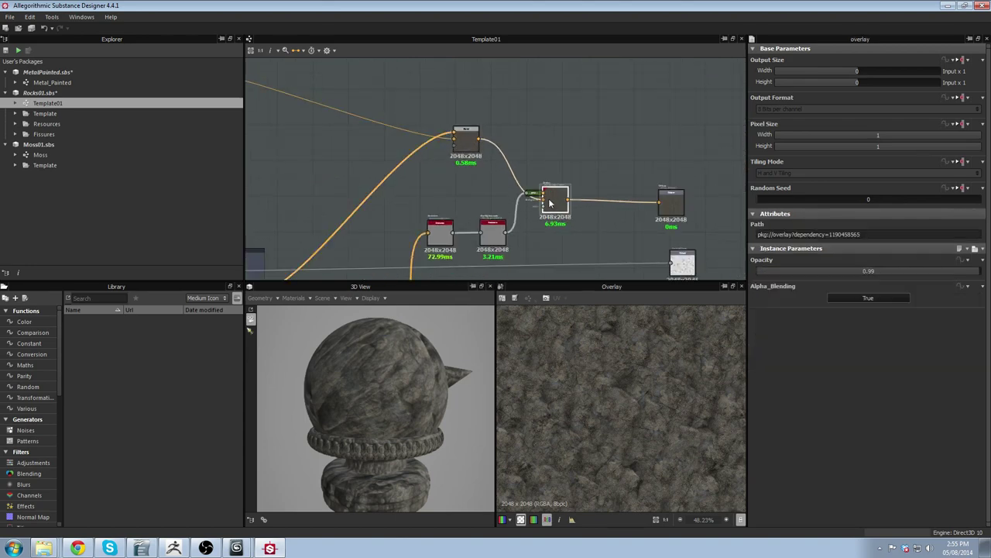
Preview the Curvature node that feeds the Overlay branch and examine its edge detail up close.
scroll(511, 231, "up", 2)
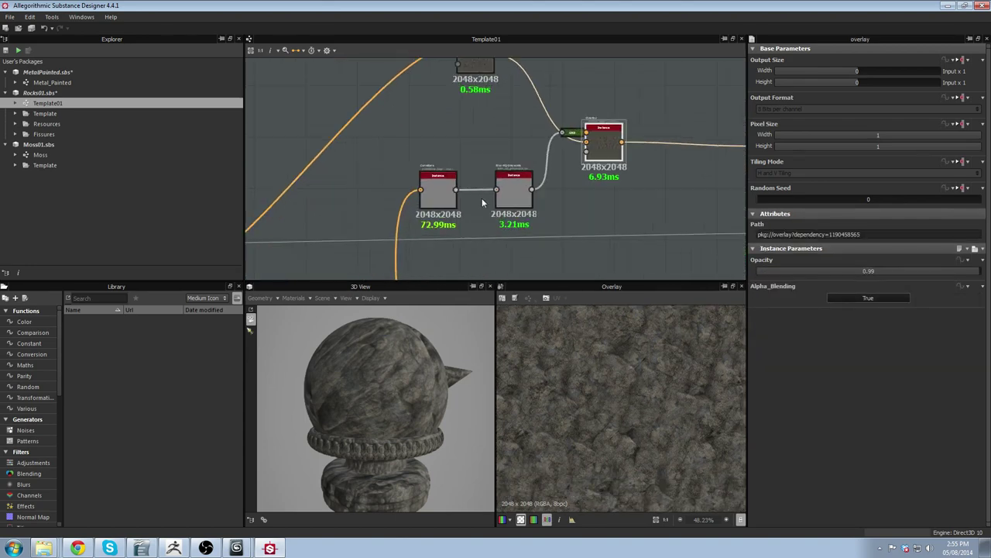
left_click(438, 190)
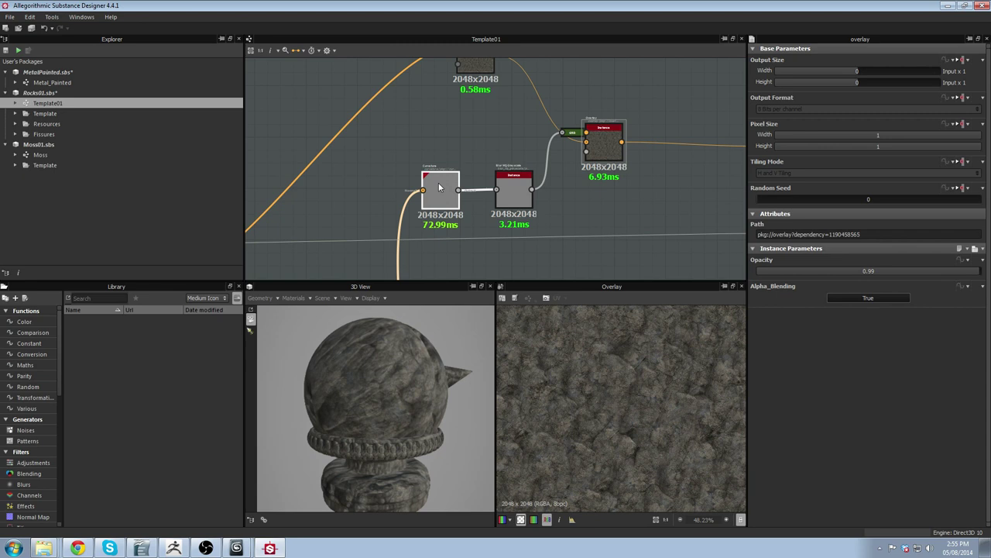
double_click(438, 187)
scroll(689, 367, "down", 2)
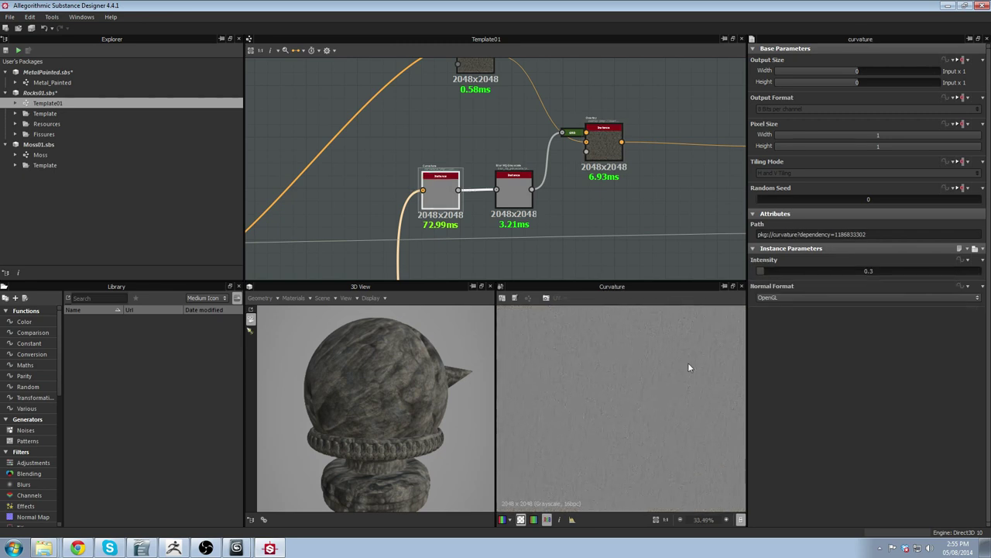
scroll(604, 401, "up", 3)
Preview the Overlay node again and examine the curvature highlights across different areas of the rock texture.
middle_click_drag(611, 210, 577, 220)
left_click(571, 154)
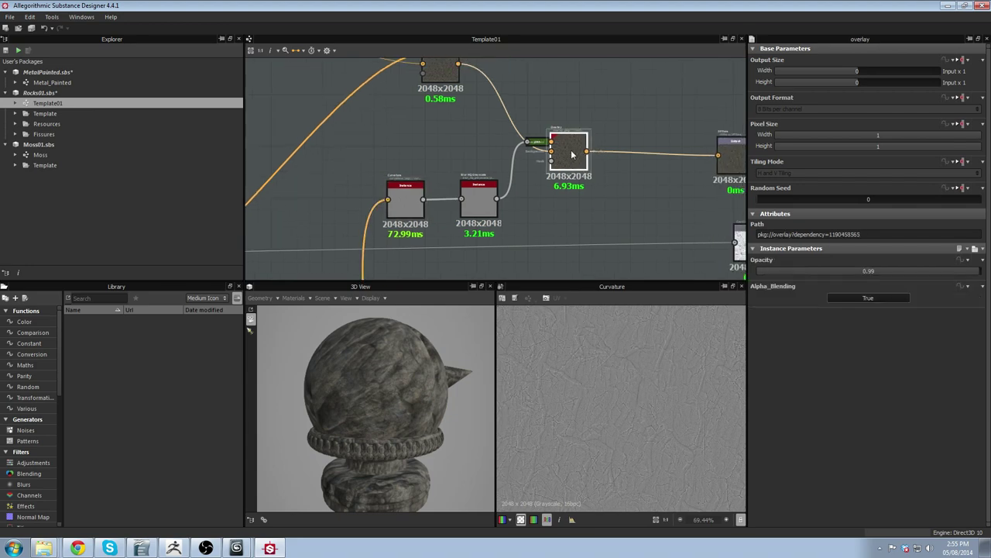
double_click(572, 154)
middle_click_drag(636, 377, 648, 471)
mouse_move(621, 401)
middle_mouse_down()
mouse_move(546, 467)
mouse_move(575, 426)
mouse_move(551, 462)
mouse_move(727, 377)
mouse_move(615, 424)
mouse_move(627, 387)
middle_mouse_up()
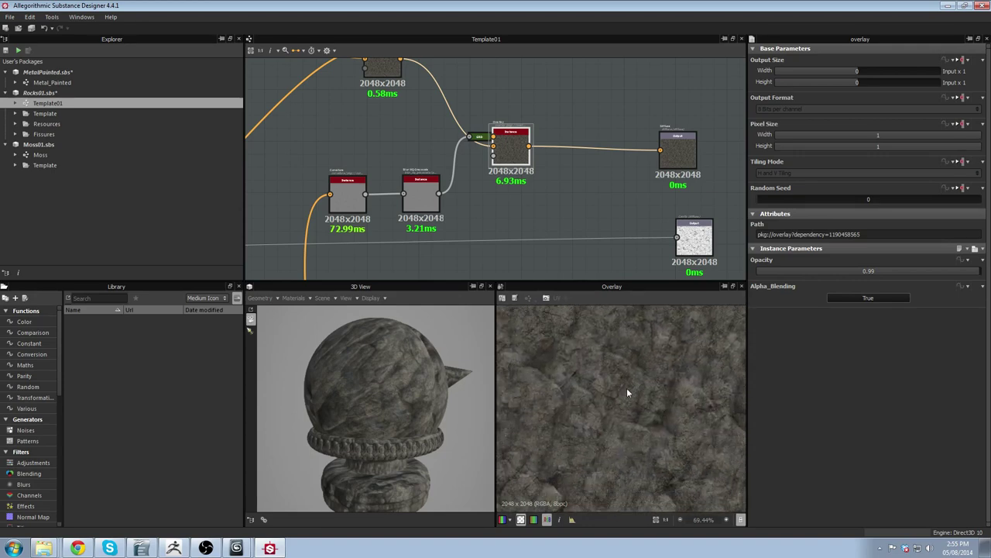
middle_click_drag(699, 347, 624, 420)
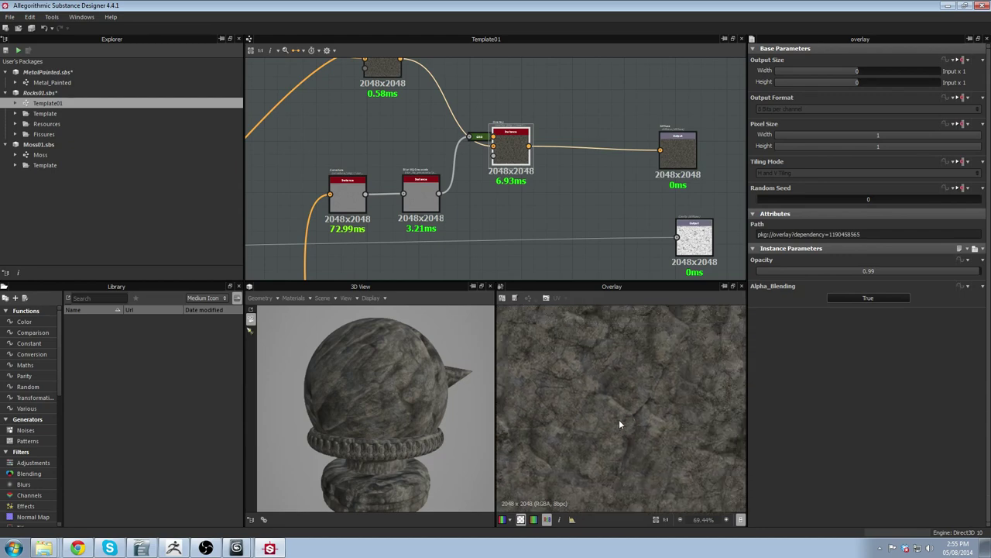
scroll(577, 360, "down", 2)
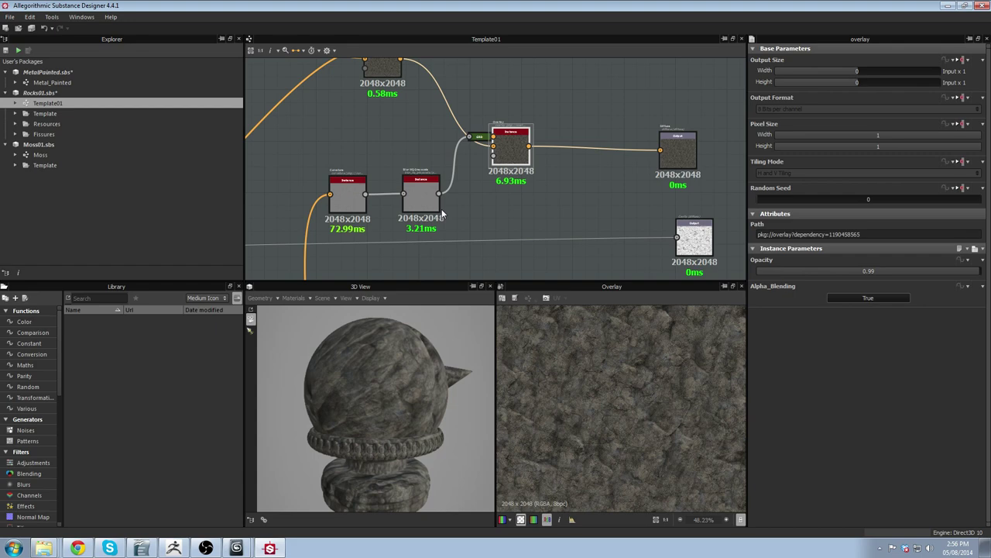
Examine how the AO - Diffuse, AO - Roughness, Chipping and Fissure frames connect to the rock graph's outputs.
middle_click_drag(405, 217, 599, 123)
scroll(624, 136, "down", 3)
middle_click_drag(388, 159, 425, 124)
scroll(424, 124, "down", 2)
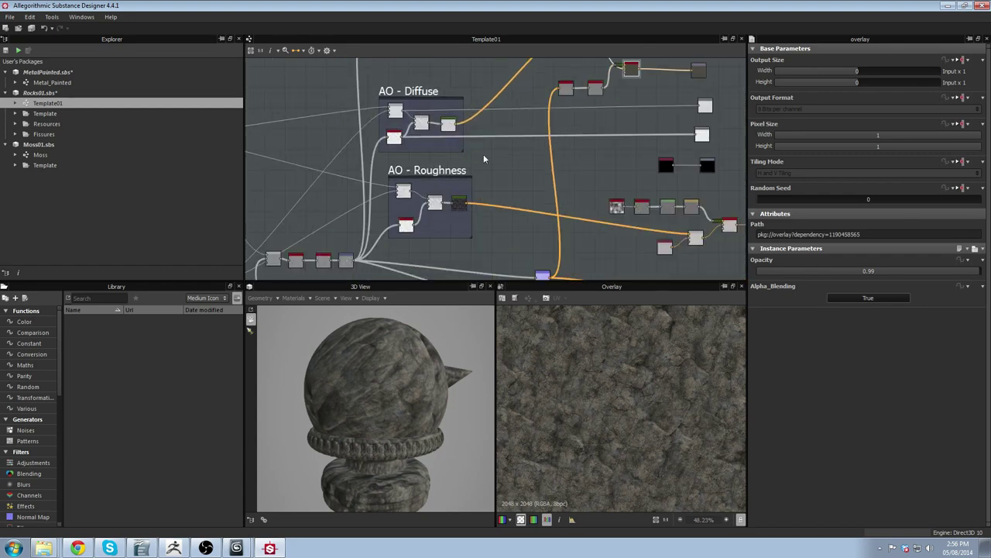
middle_click_drag(382, 173, 504, 165)
scroll(546, 123, "down", 3)
scroll(504, 165, "up", 1)
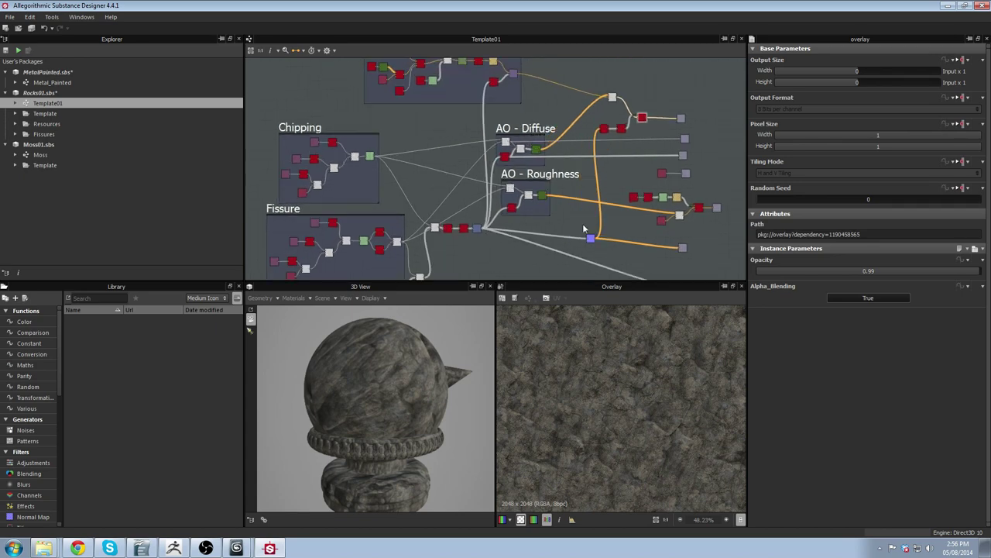
scroll(637, 395, "down", 2)
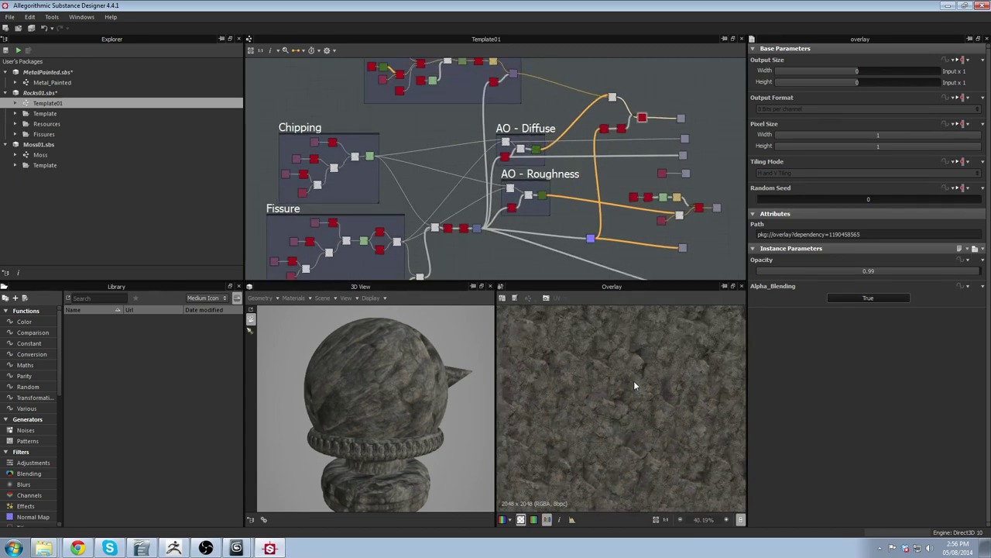
scroll(343, 210, "up", 5)
scroll(469, 168, "up", 1)
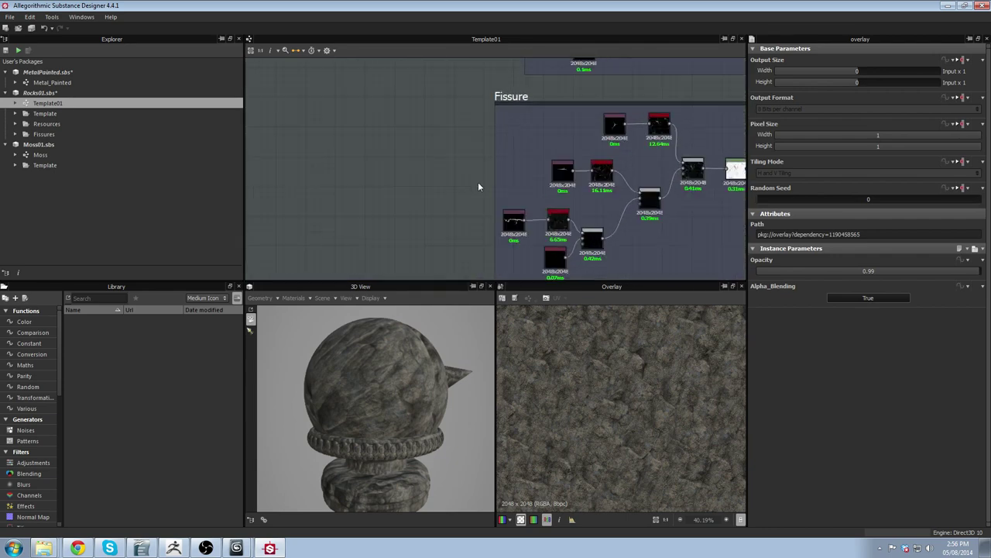
middle_click_drag(606, 151, 403, 191)
scroll(404, 192, "down", 2)
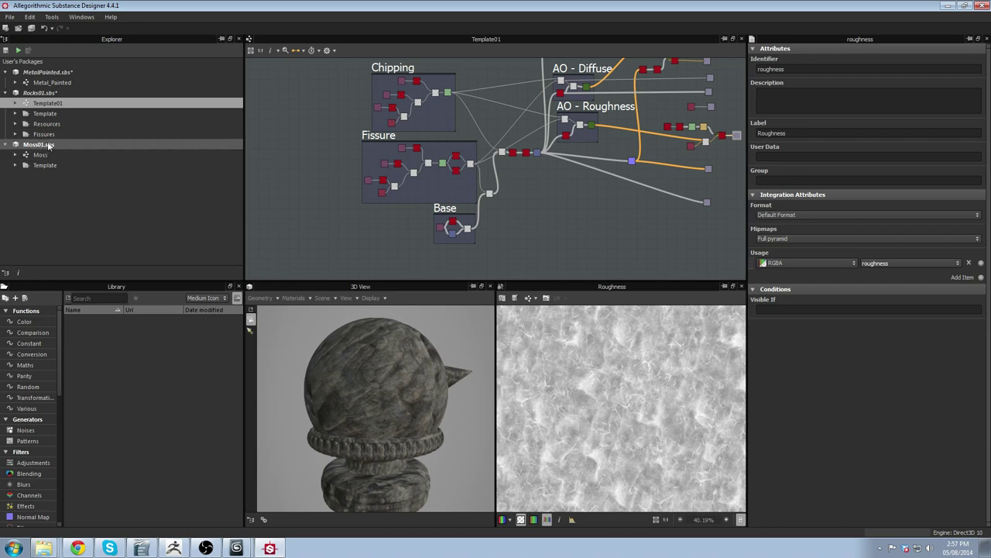
Open the Moss graph of the Moss01.sbs package and show the color nodes at its start.
left_click(43, 145)
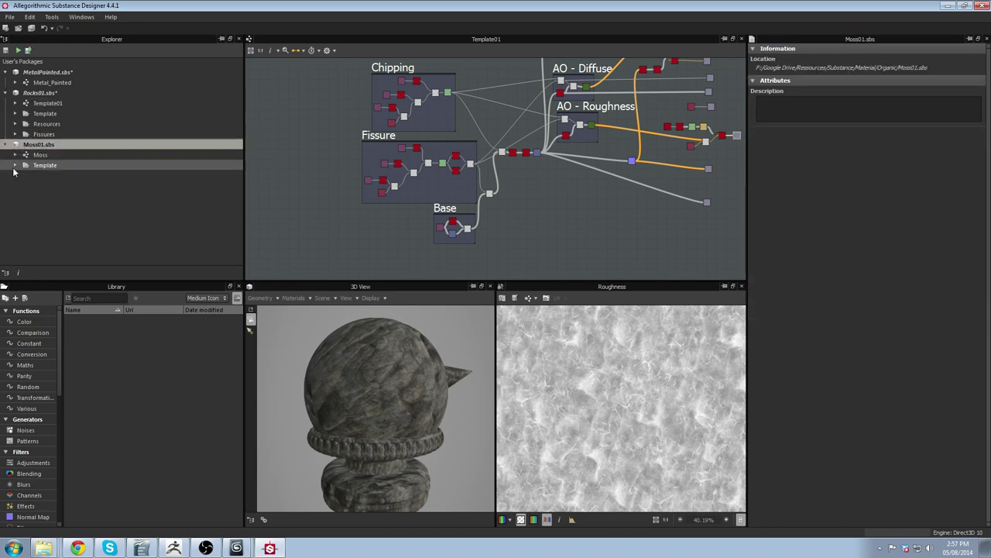
double_click(41, 155)
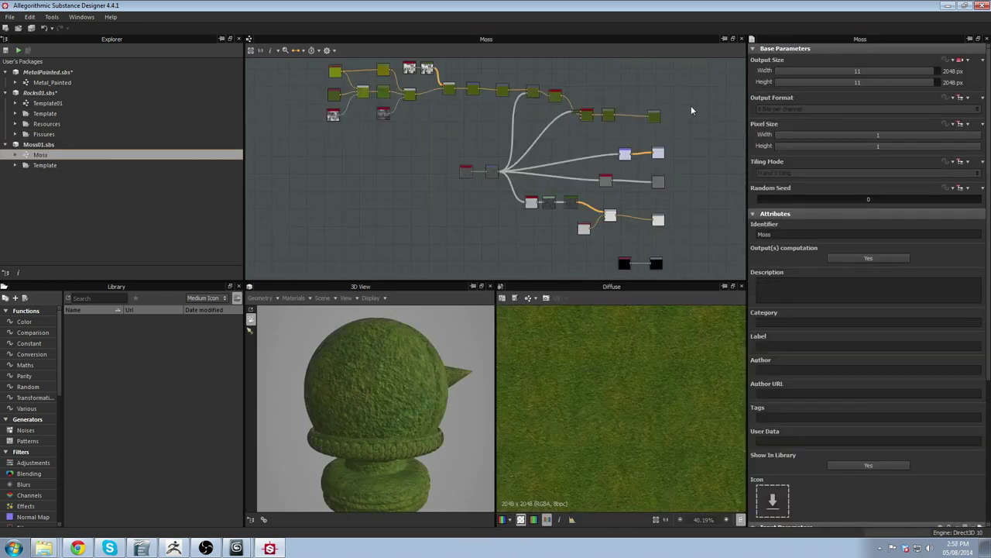
middle_click_drag(428, 80, 496, 191)
scroll(497, 192, "up", 3)
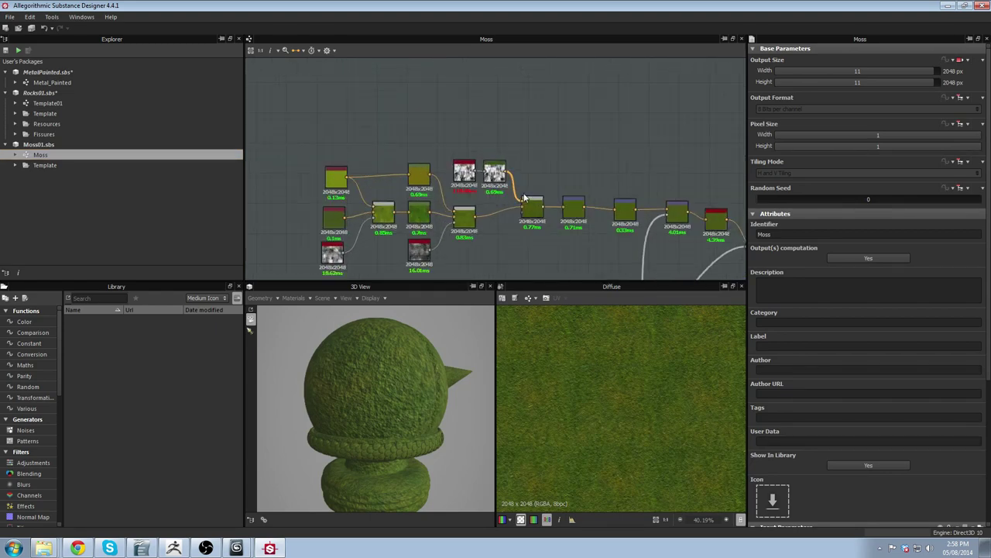
scroll(613, 204, "up", 3)
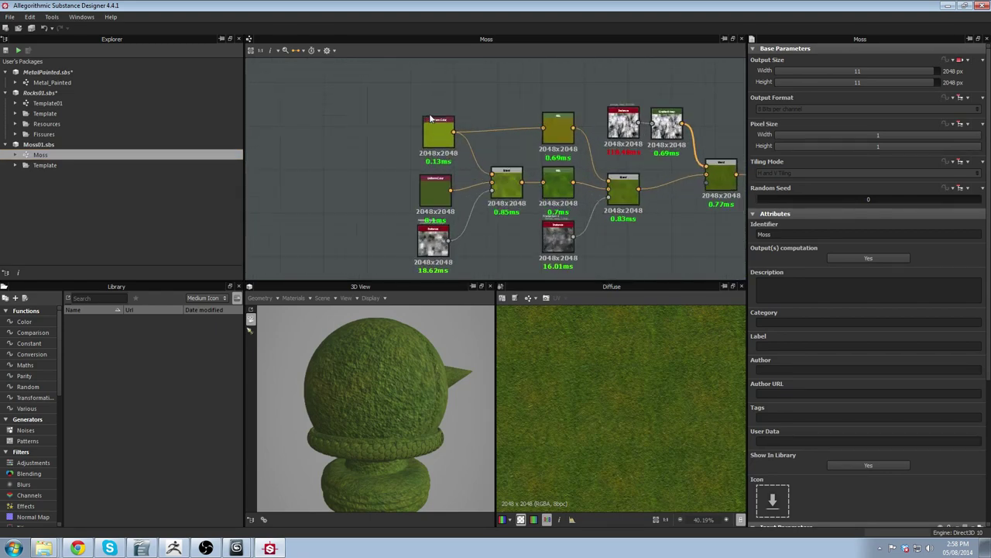
Inspect the yellow-green Uniform Color node's parameters and preview the dark green Uniform Color node below it.
left_click(438, 133)
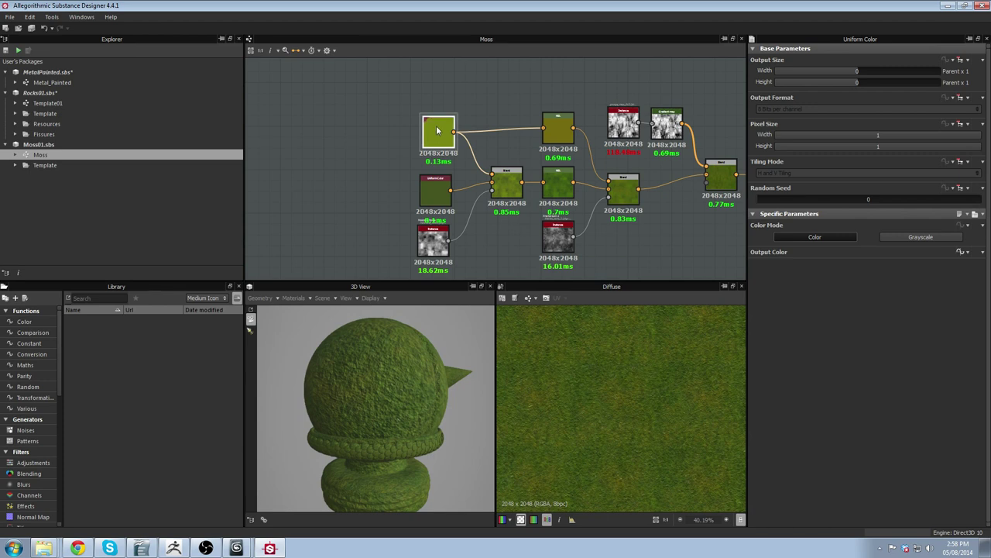
left_click(435, 194)
double_click(435, 195)
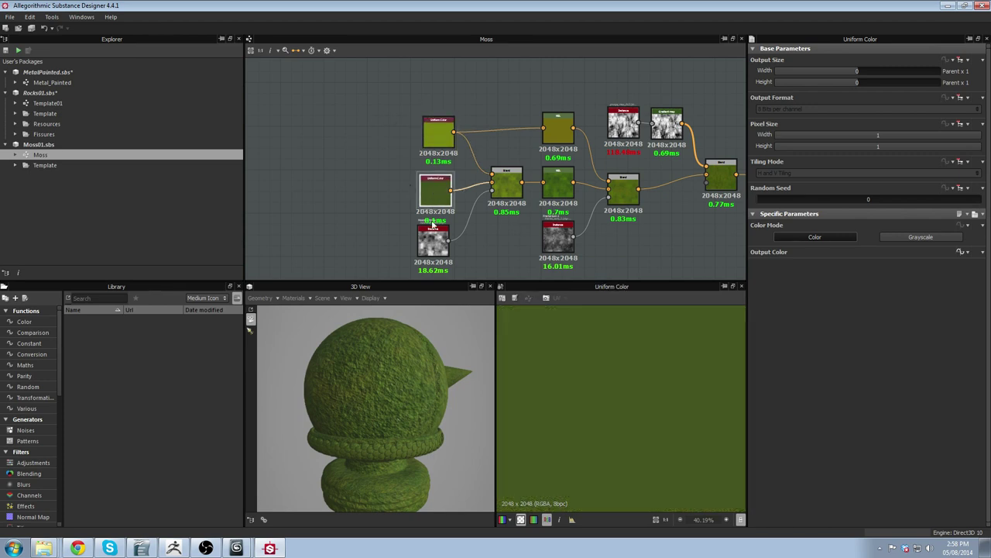
Preview the Moisture Noise node and the Blend node that uses it to mix the two uniform colors.
mouse_move(442, 186)
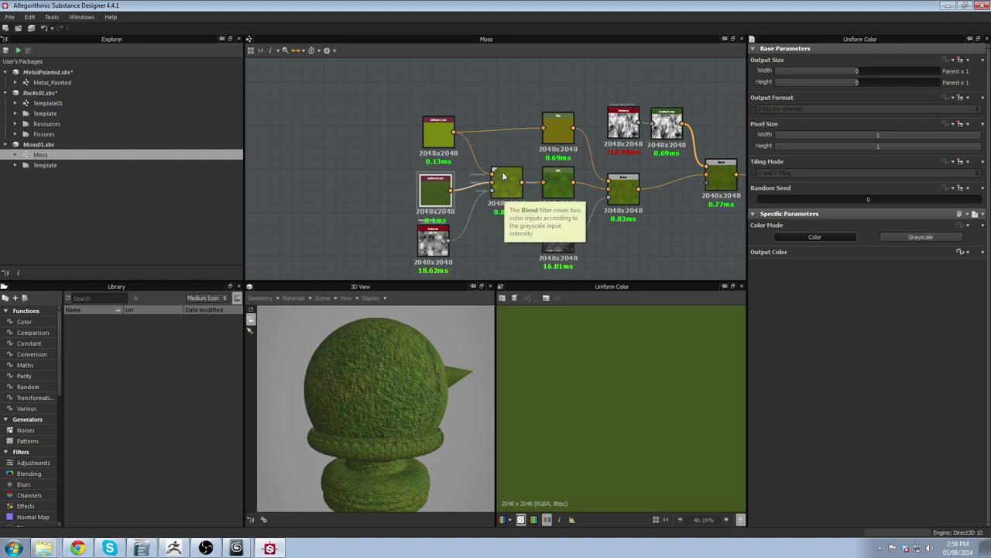
left_click(503, 177)
left_click(433, 240)
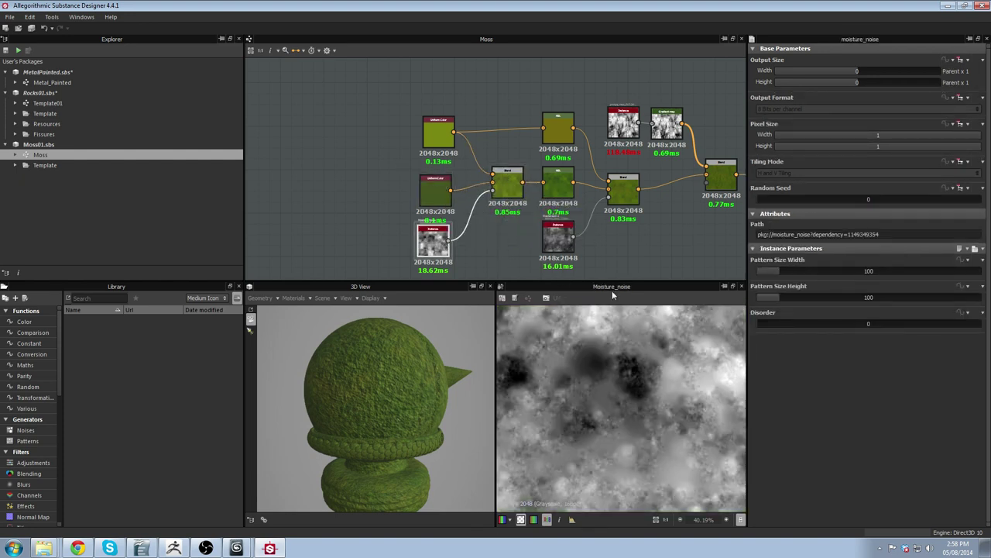
left_click(507, 180)
Preview the green HSL node and the Blend node that mixes it with the yellowish HSL variation.
middle_click_drag(563, 171, 505, 141)
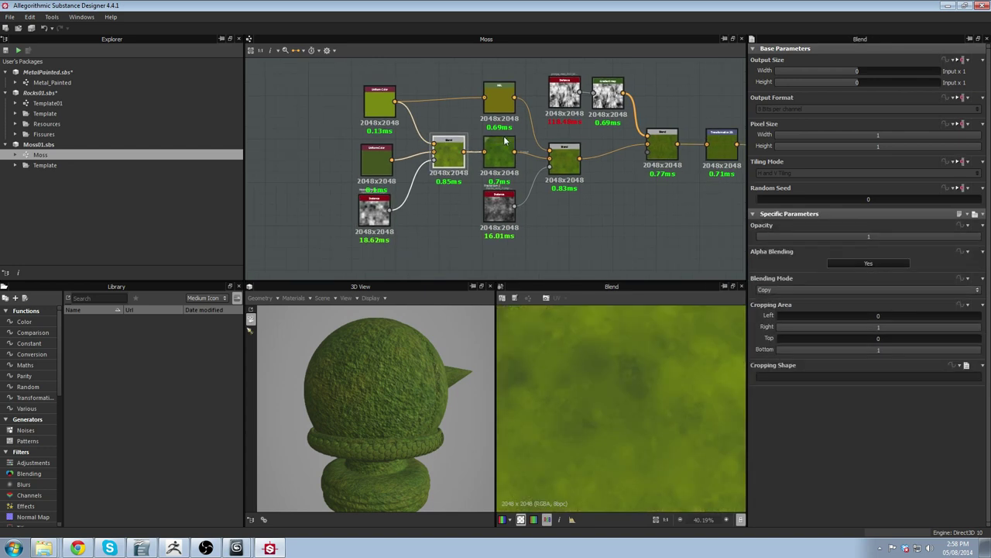
left_click(504, 144)
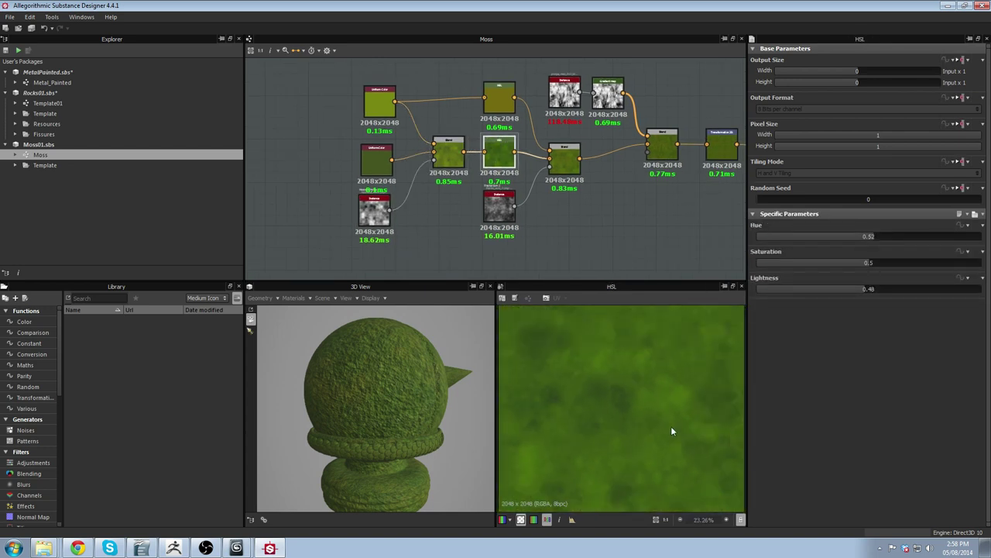
middle_click_drag(513, 116, 457, 147)
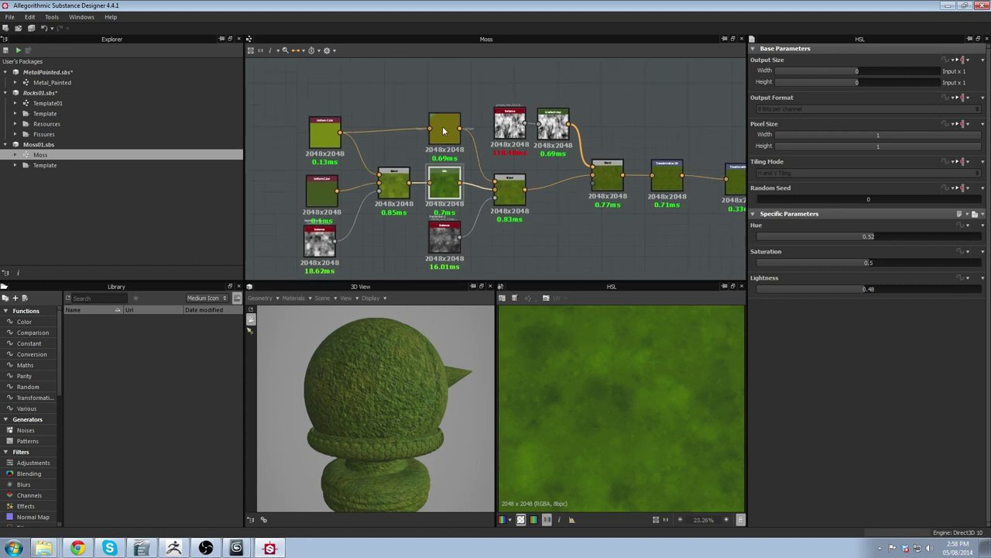
left_click(503, 188)
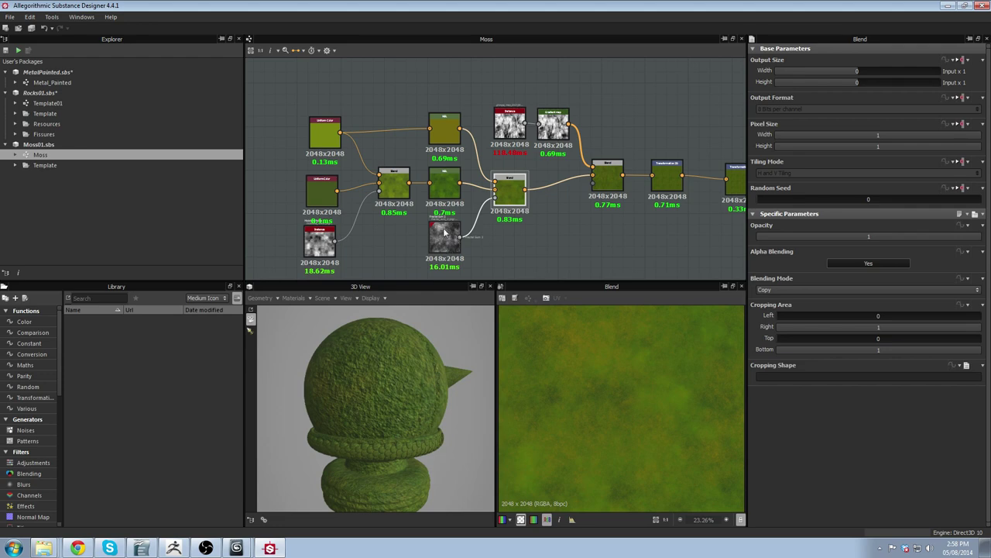
Preview the Herb 1 noise node that starts the moss height branch and examine its pattern at different scales.
middle_click_drag(596, 207, 470, 188)
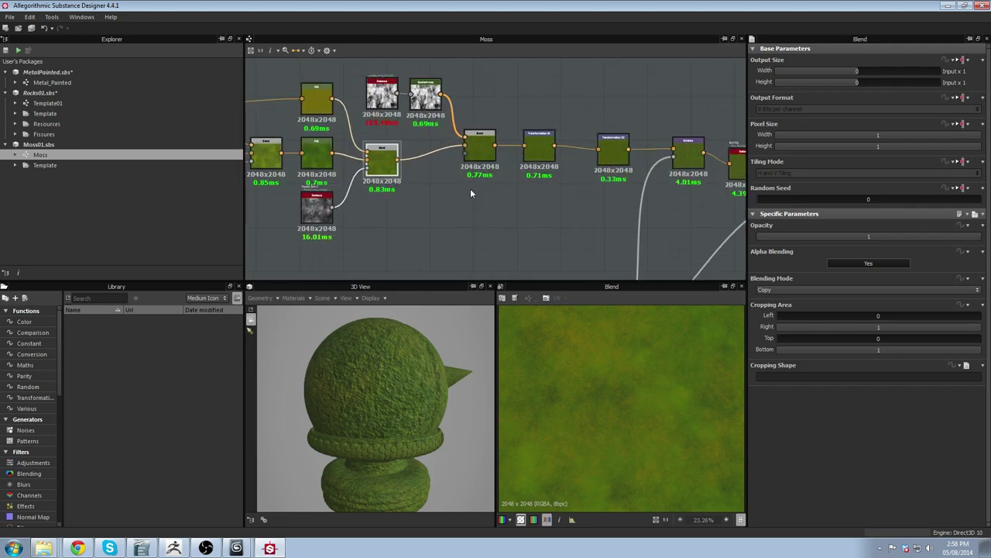
scroll(566, 181, "down", 3)
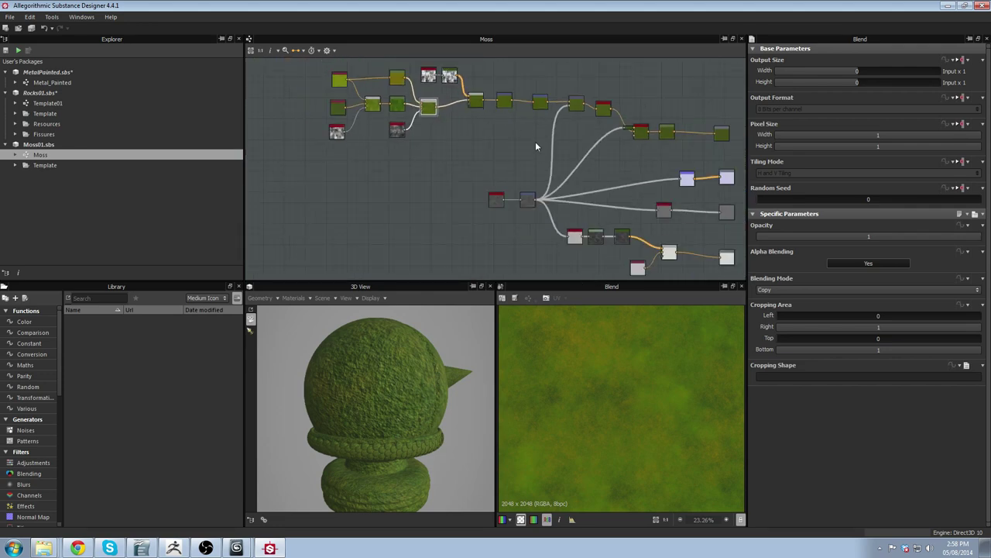
scroll(536, 142, "up", 3)
scroll(508, 136, "down", 3)
middle_click_drag(445, 128, 438, 170)
scroll(438, 169, "up", 3)
scroll(437, 173, "down", 3)
scroll(434, 114, "up", 3)
left_click(435, 120)
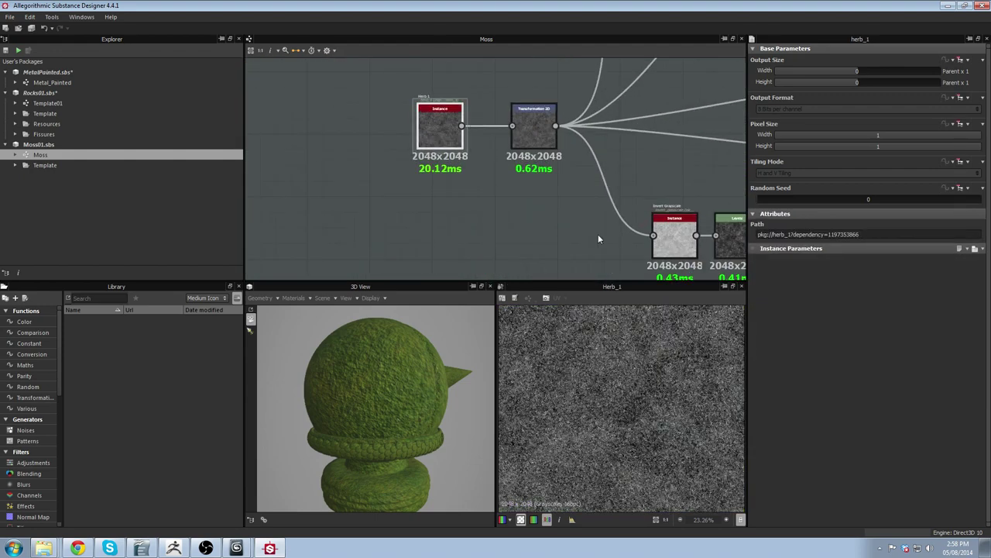
scroll(637, 409, "down", 4)
scroll(646, 390, "up", 2)
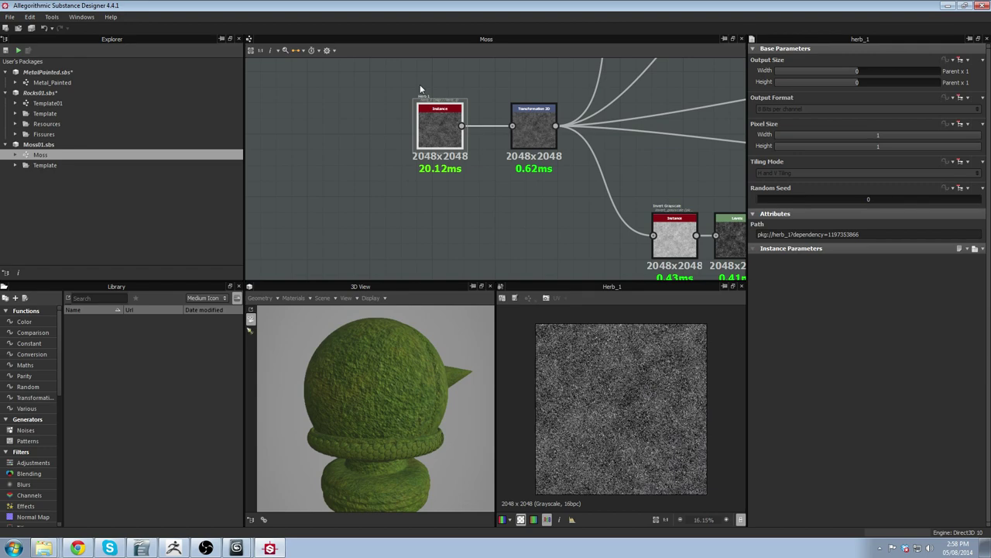
scroll(675, 418, "up", 2)
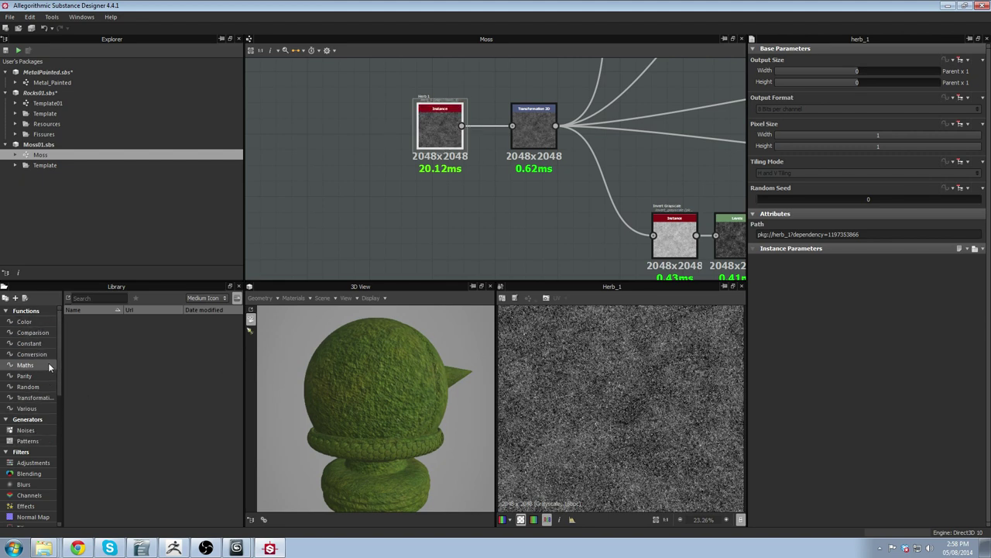
Browse the library's Noises generators around the herb, grunge map, fur and fractal sum noises.
left_click(35, 430)
scroll(185, 413, "down", 5)
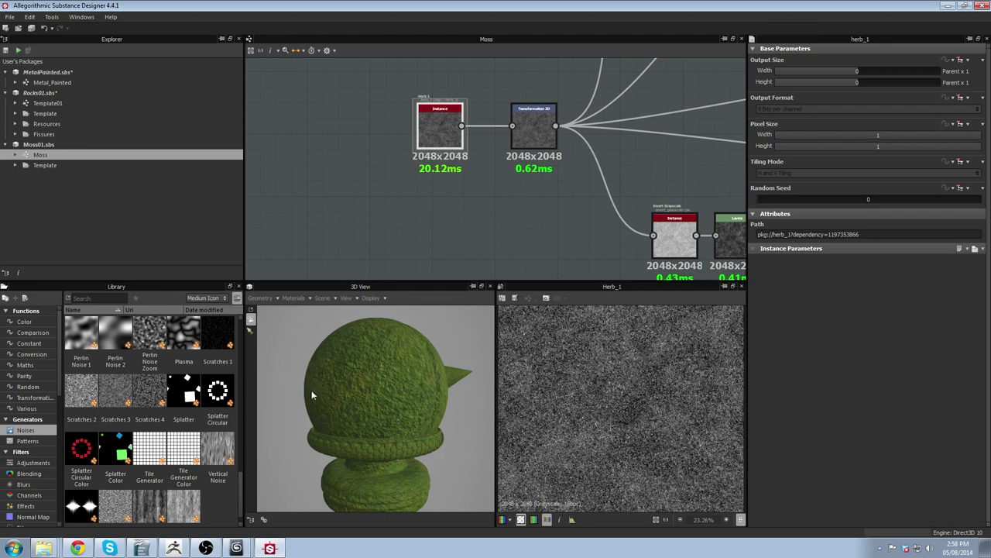
scroll(200, 440, "down", 5)
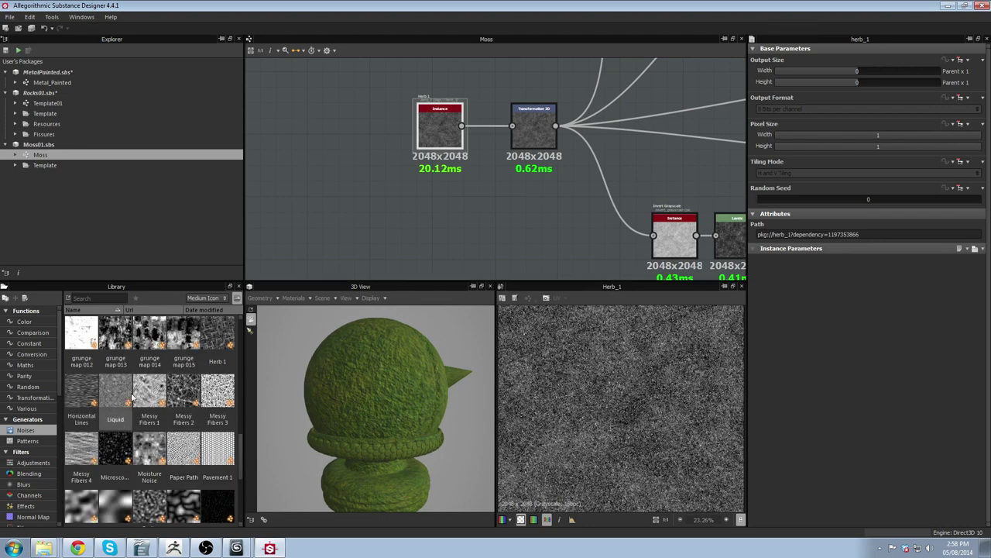
scroll(169, 410, "up", 3)
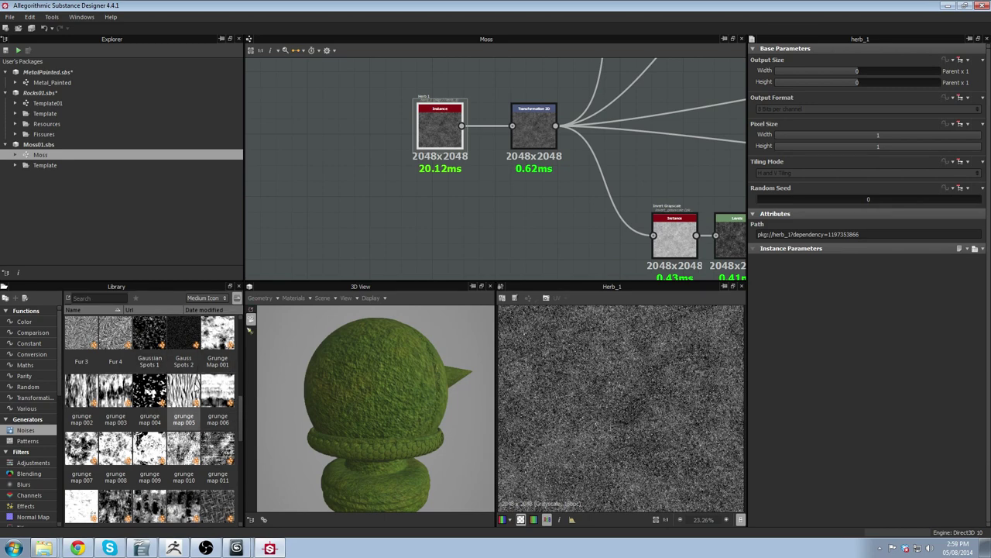
left_click_drag(240, 407, 243, 387)
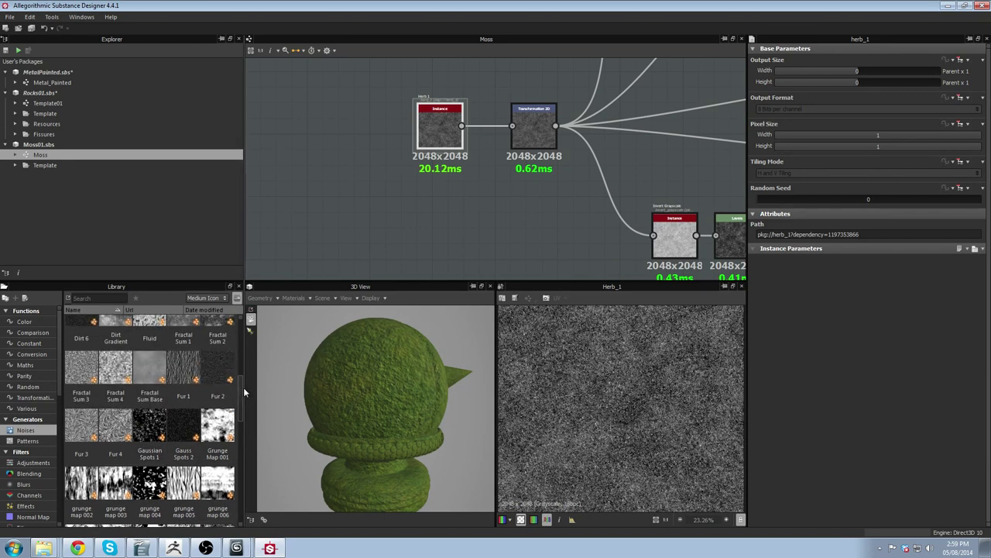
Preview the Transformation 2D node connected after the Herb 1 noise.
left_click(527, 127)
double_click(527, 127)
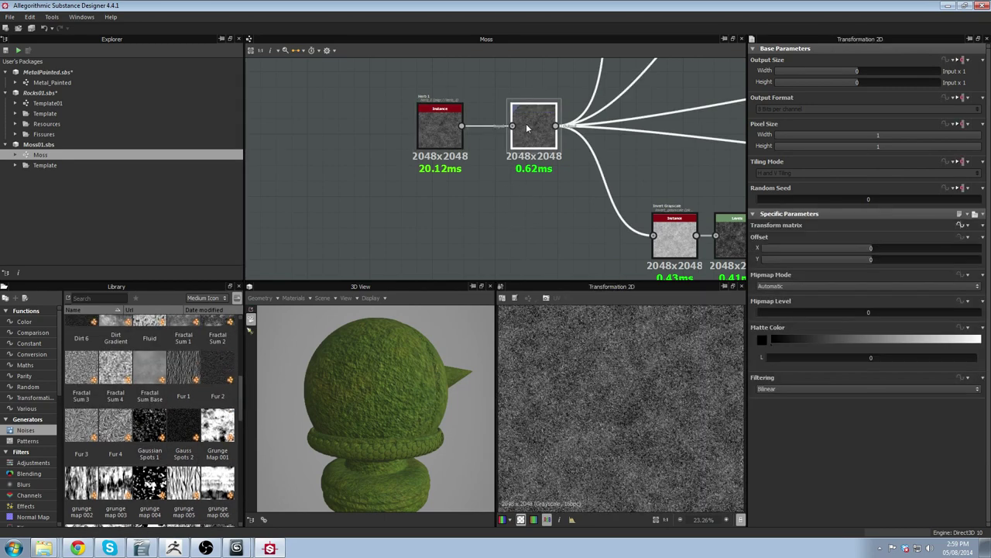
Preview the Blend node that mixes the green and yellowish HSL variations through the Fractal Sum mask.
scroll(649, 91, "down", 2)
middle_click_drag(648, 90, 566, 188)
scroll(668, 434, "down", 5)
scroll(670, 434, "up", 4)
scroll(587, 383, "down", 2)
scroll(471, 81, "down", 1)
middle_click_drag(471, 81, 440, 177)
scroll(440, 176, "up", 3)
middle_click_drag(353, 157, 613, 154)
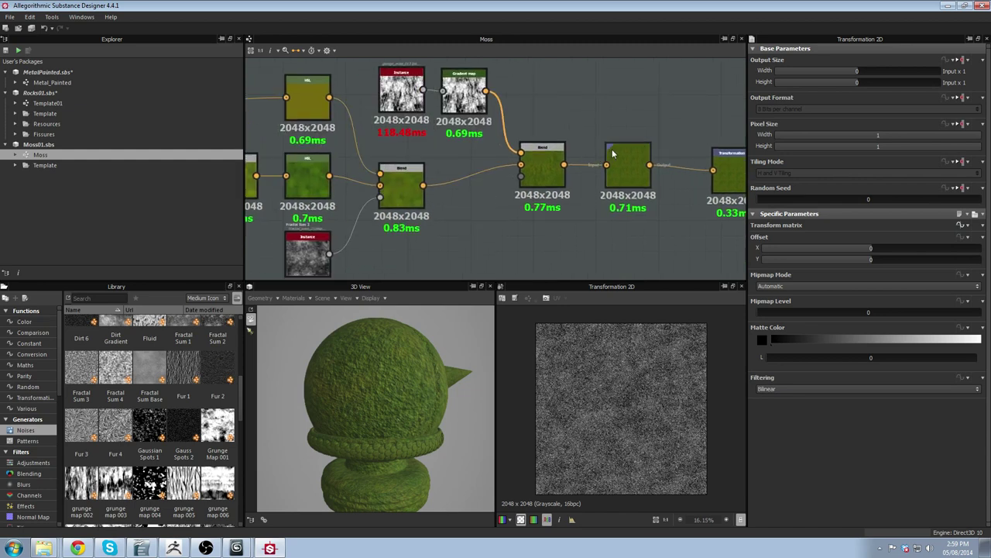
left_click_drag(444, 90, 494, 222)
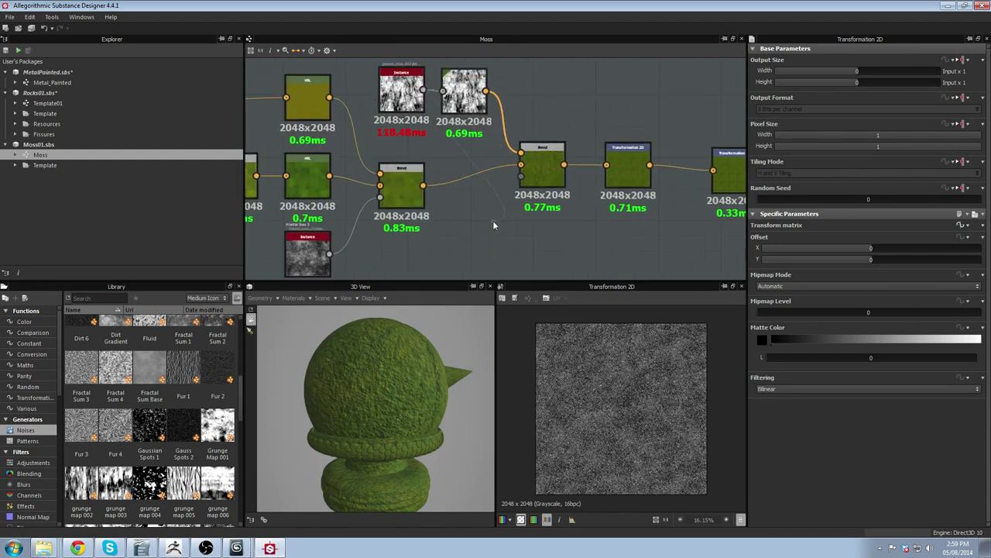
left_click(401, 184)
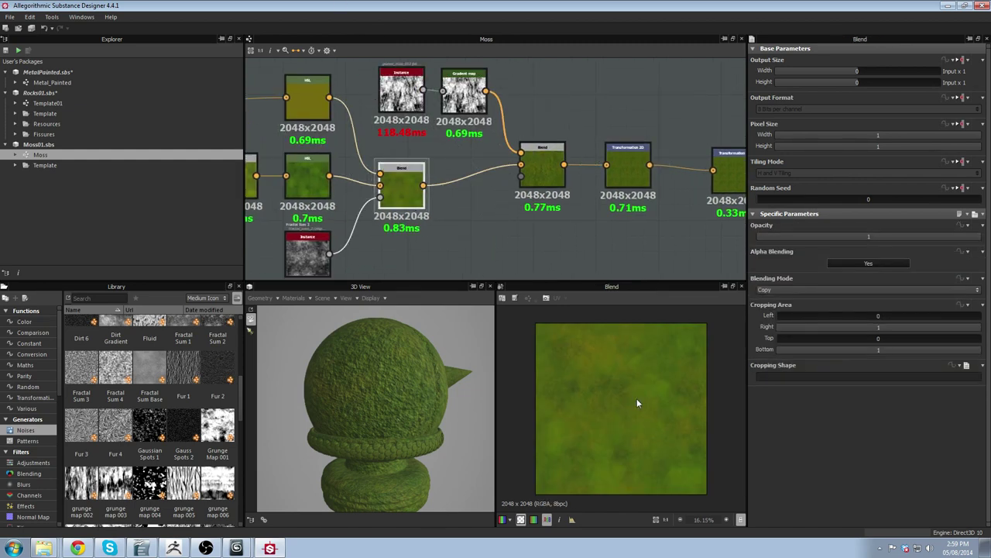
scroll(635, 381, "up", 1)
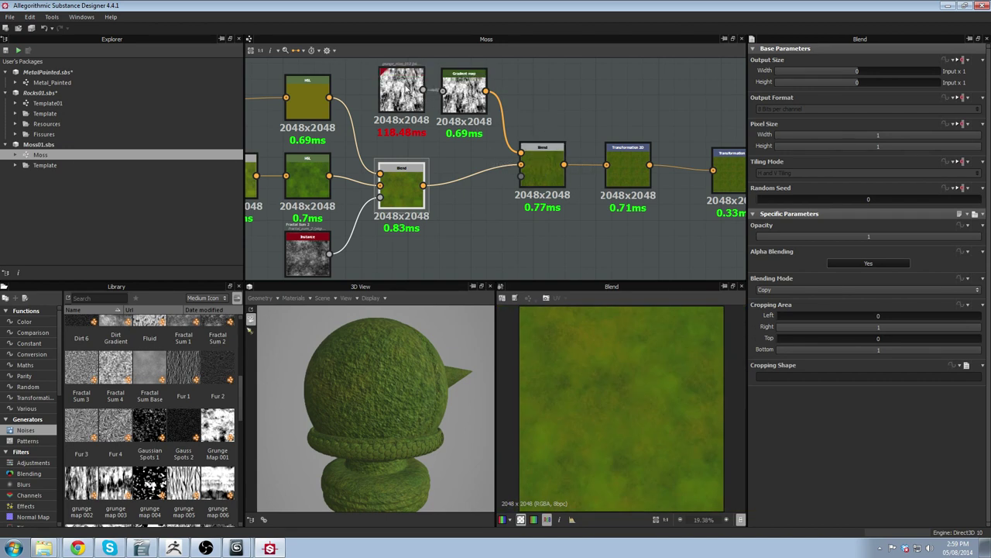
Preview the Multiply Blend node fed by the grunge Gradient Map and the Transformation 2D node directly after it.
left_click(545, 171)
middle_click_drag(553, 198, 437, 179)
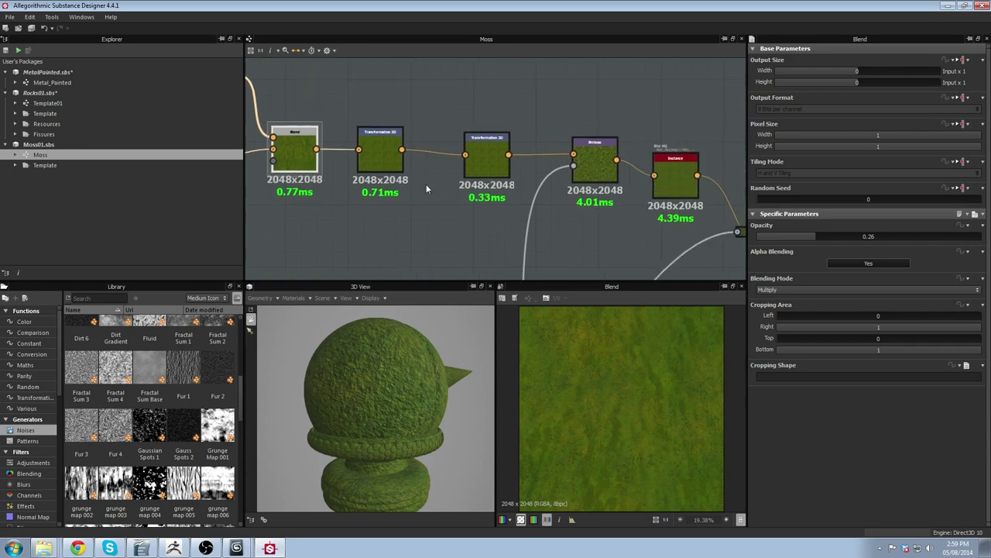
left_click(394, 136)
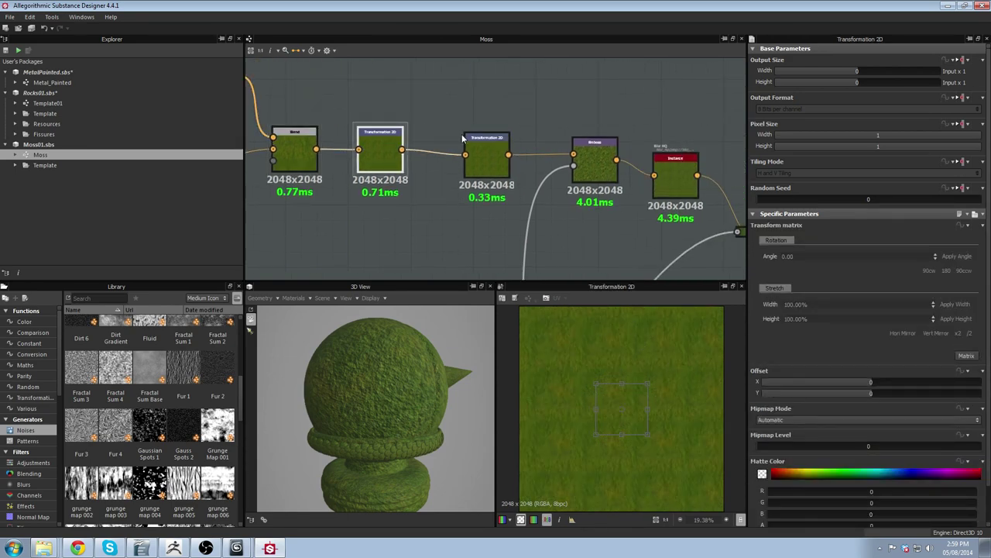
Preview the Emboss node in the color branch and the Blur HQ node that follows it, examining both up close.
double_click(608, 157)
middle_click_drag(601, 169, 371, 117)
scroll(647, 391, "up", 2)
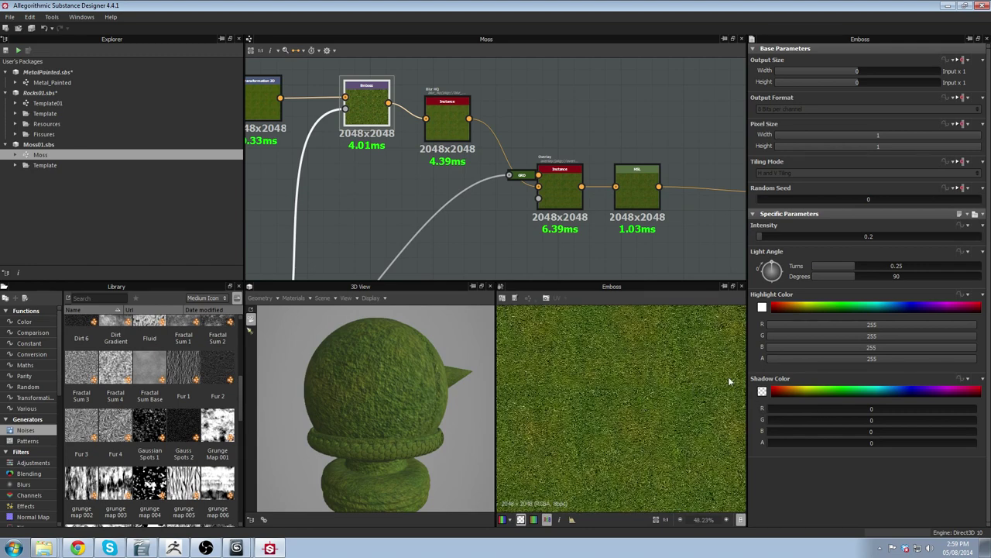
double_click(448, 120)
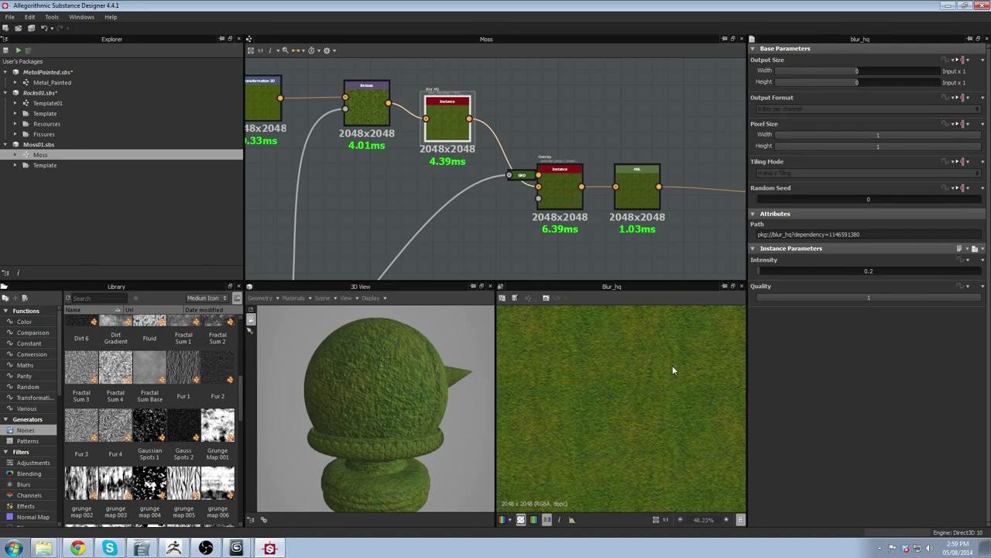
scroll(637, 383, "up", 2)
Preview the Overlay node before the last HSL adjustment and the Normal node that feeds the normal output.
middle_click_drag(594, 186, 465, 131)
double_click(431, 133)
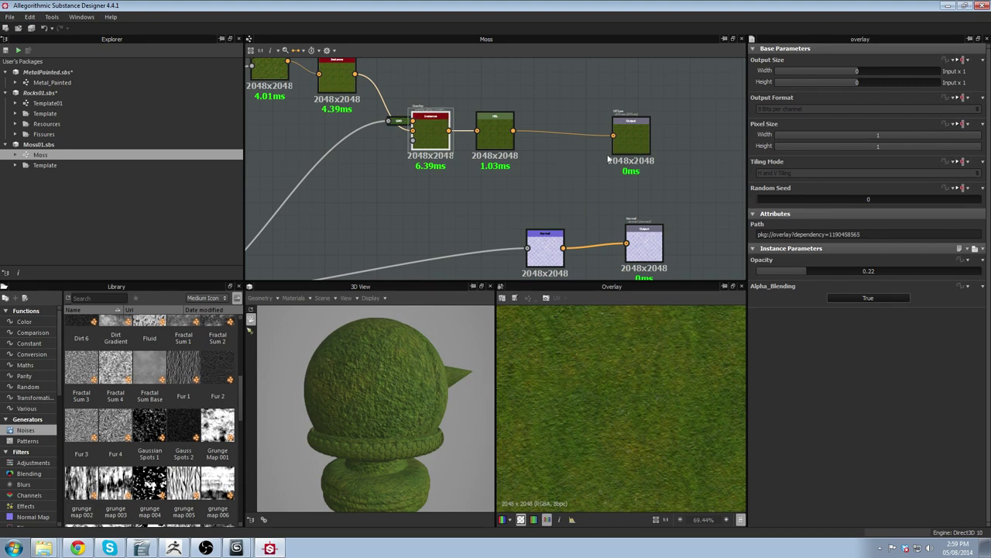
scroll(644, 237, "down", 3)
middle_click_drag(589, 254, 600, 144)
scroll(563, 151, "up", 1)
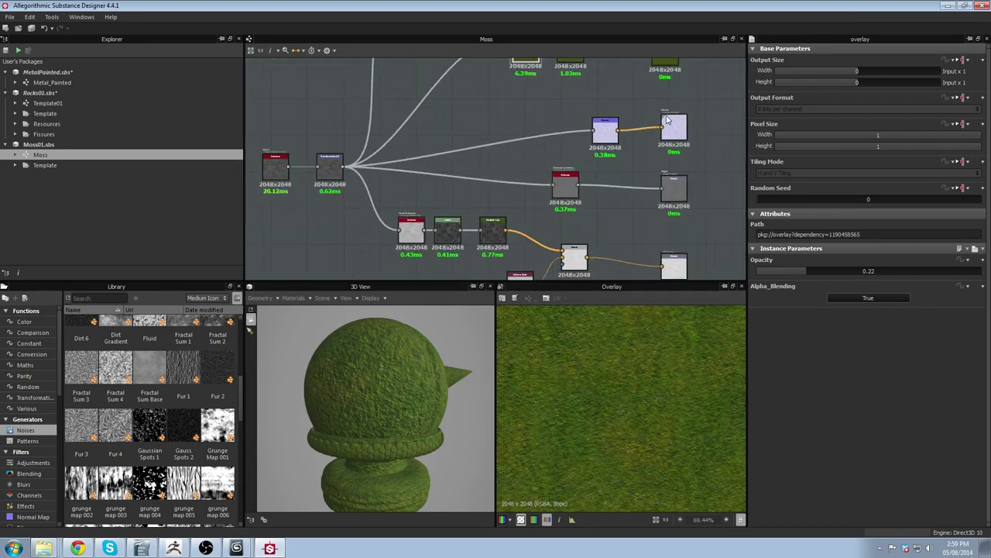
double_click(605, 126)
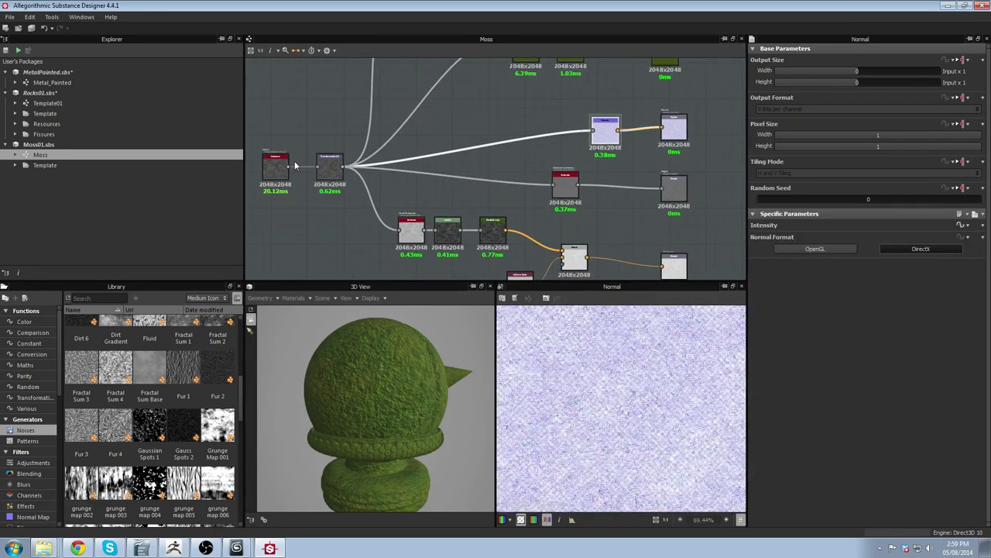
Select the Invert Grayscale node and examine the roughness branch running through Levels, Gradient Map and Blend.
middle_click_drag(458, 246, 458, 183)
scroll(457, 183, "up", 2)
left_click(389, 153)
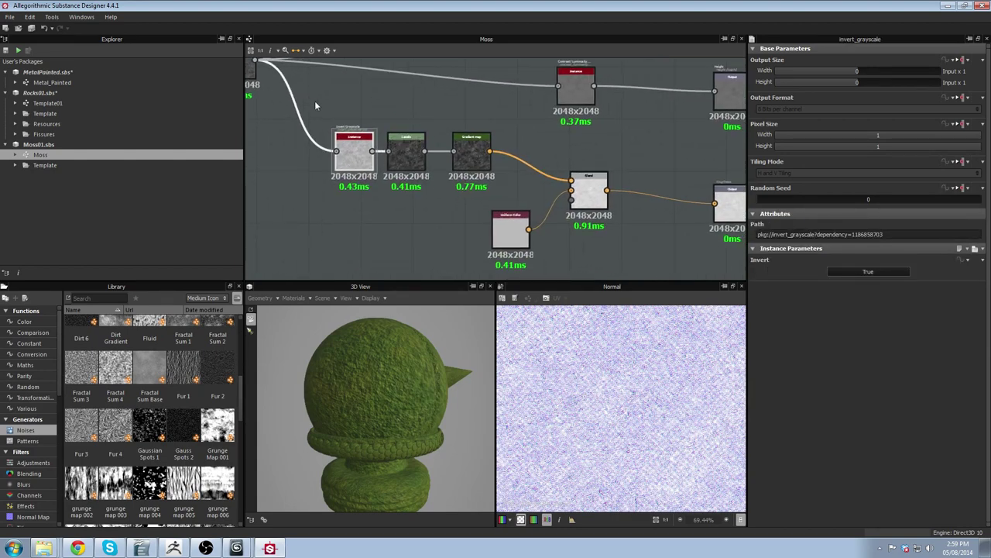
middle_click_drag(315, 101, 438, 150)
middle_click_drag(573, 181, 402, 124)
scroll(402, 123, "down", 1)
Move the Uniform Color node directly beneath the Gradient Map node in the roughness branch.
left_click(455, 206)
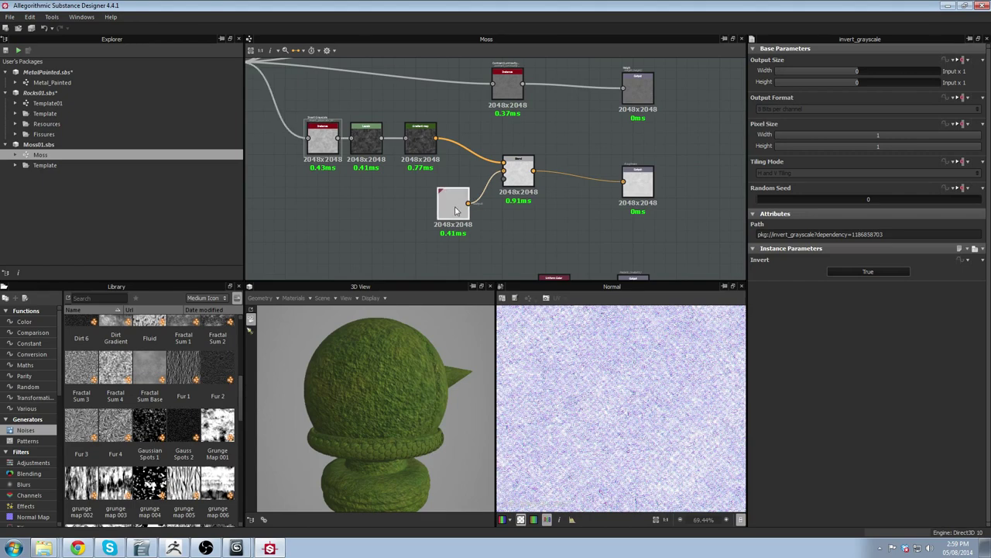
left_click_drag(456, 210, 423, 214)
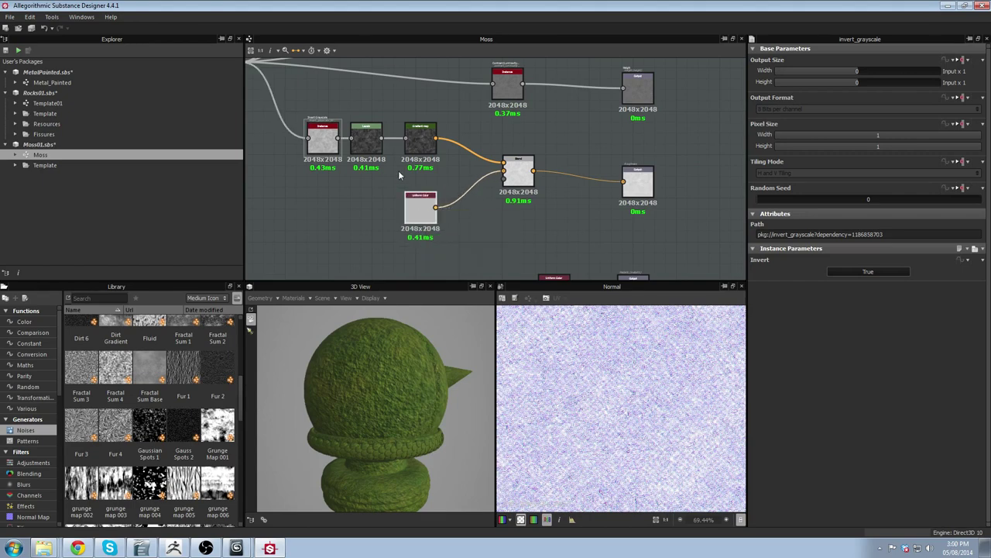
scroll(531, 137, "down", 2)
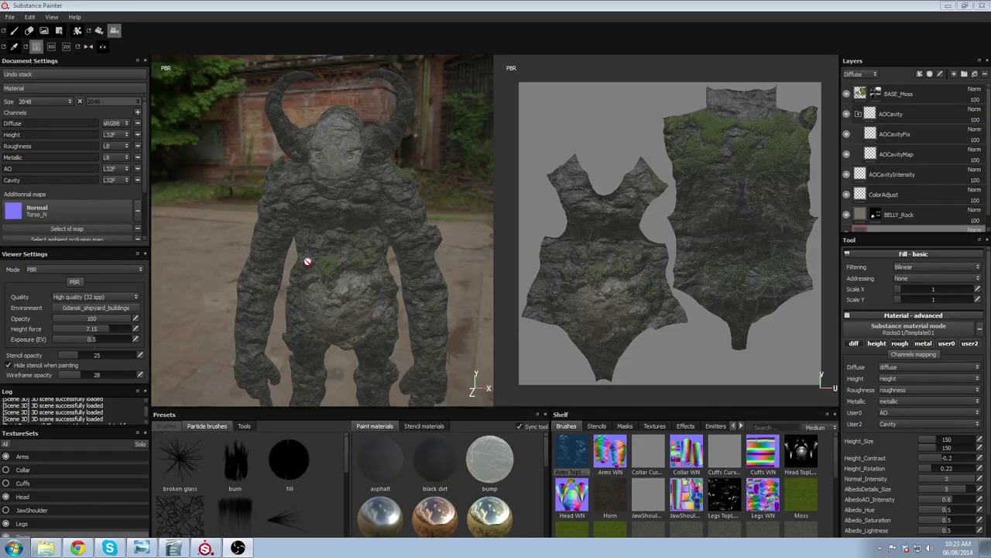
Switch to Substance Painter and examine the textured creature along with the Template01, Moss and Horn materials on the shelf.
left_click_drag(338, 256, 319, 199, "alt")
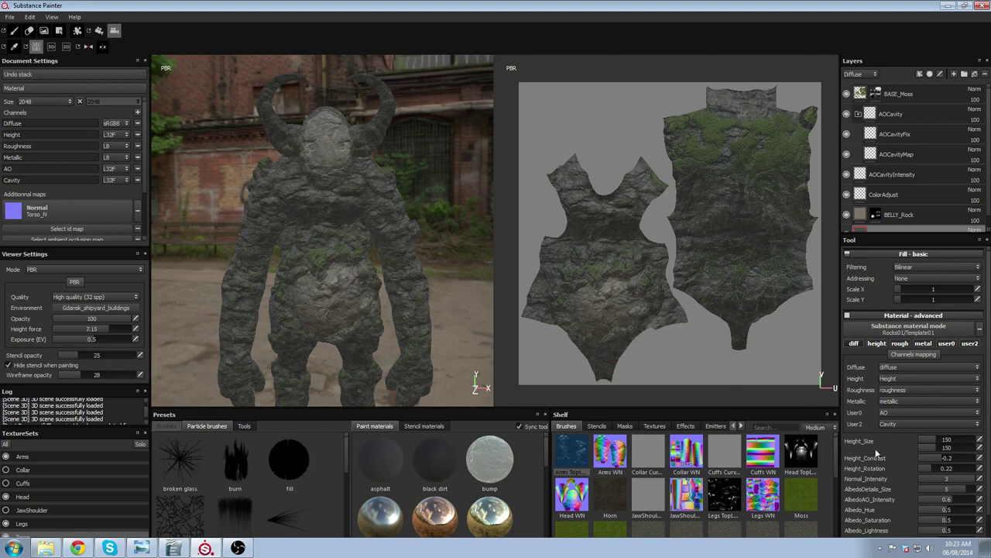
scroll(835, 470, "down", 1)
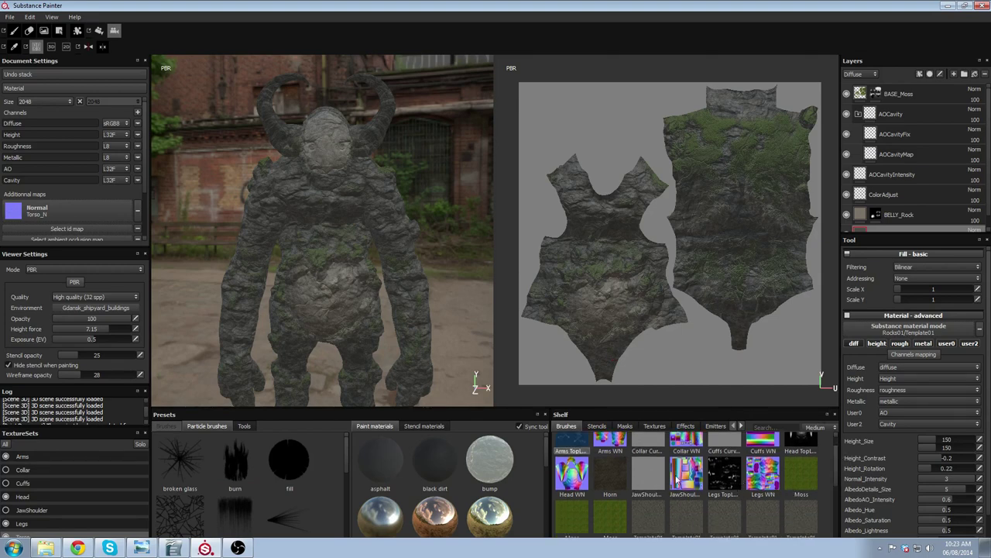
left_click_drag(839, 461, 837, 461)
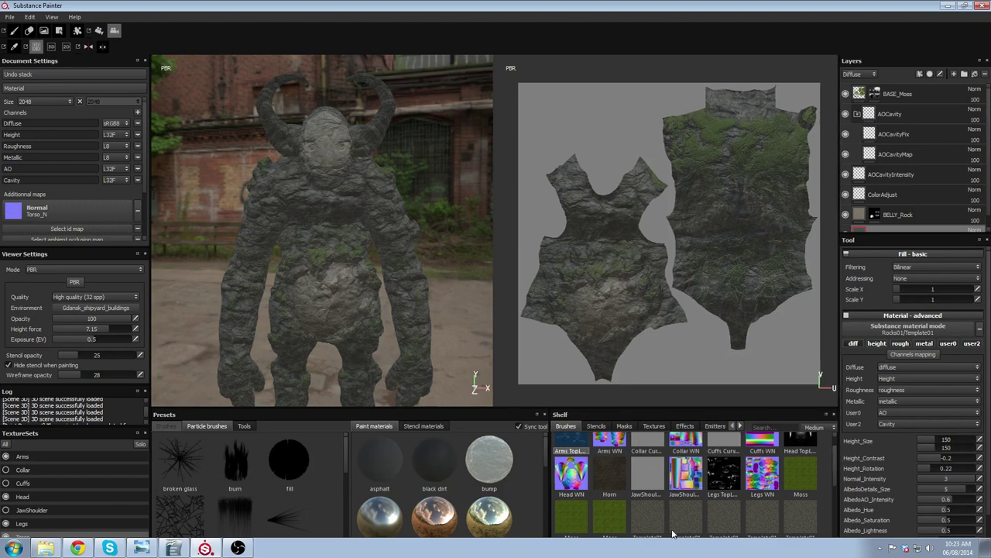
mouse_move(662, 520)
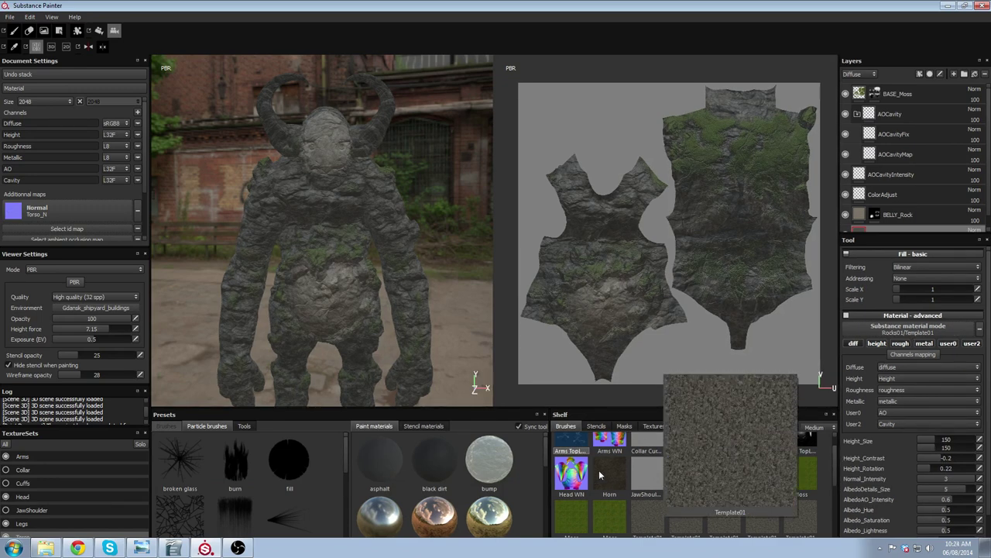
mouse_move(605, 506)
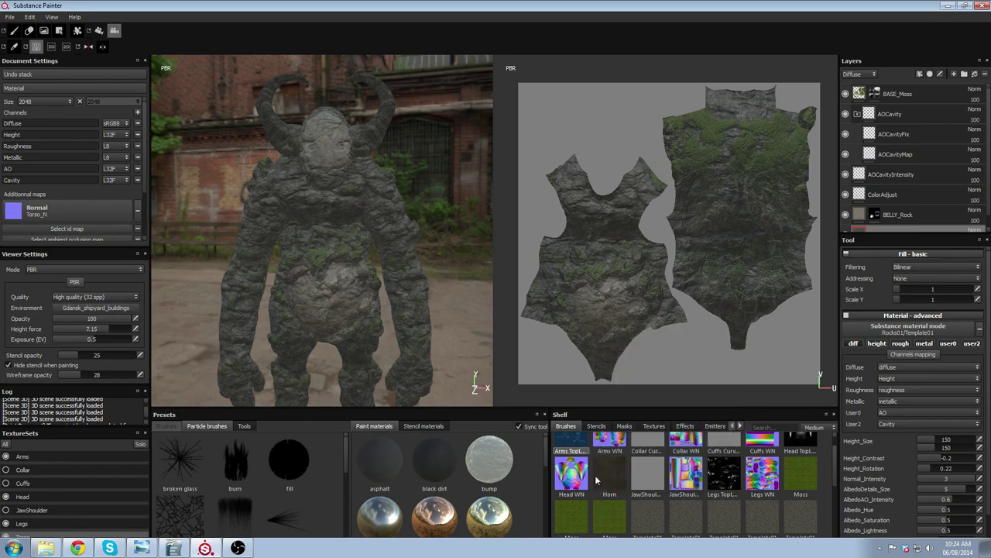
mouse_move(607, 480)
Inspect the rock creature from several angles and bring the full list of texture sets into view.
mouse_move(357, 270)
left_mouse_down("alt")
mouse_move(336, 283)
mouse_move(349, 276)
left_mouse_up("alt")
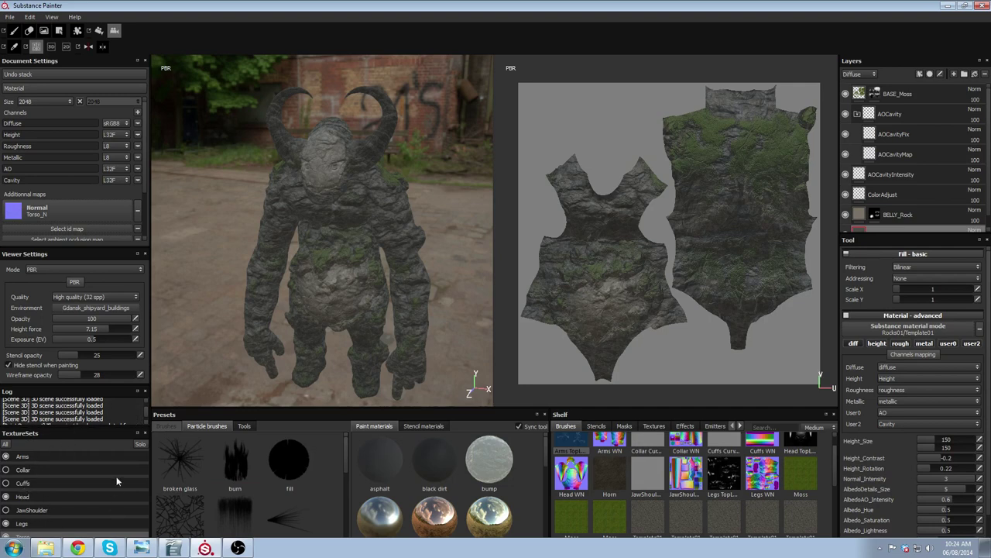
scroll(47, 465, "down", 3)
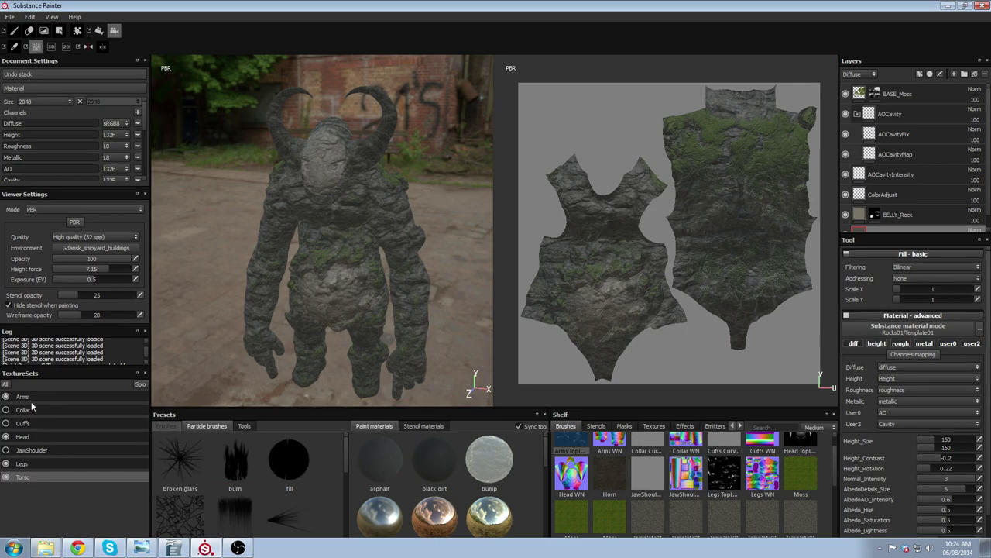
left_click_drag(322, 339, 272, 250, "alt")
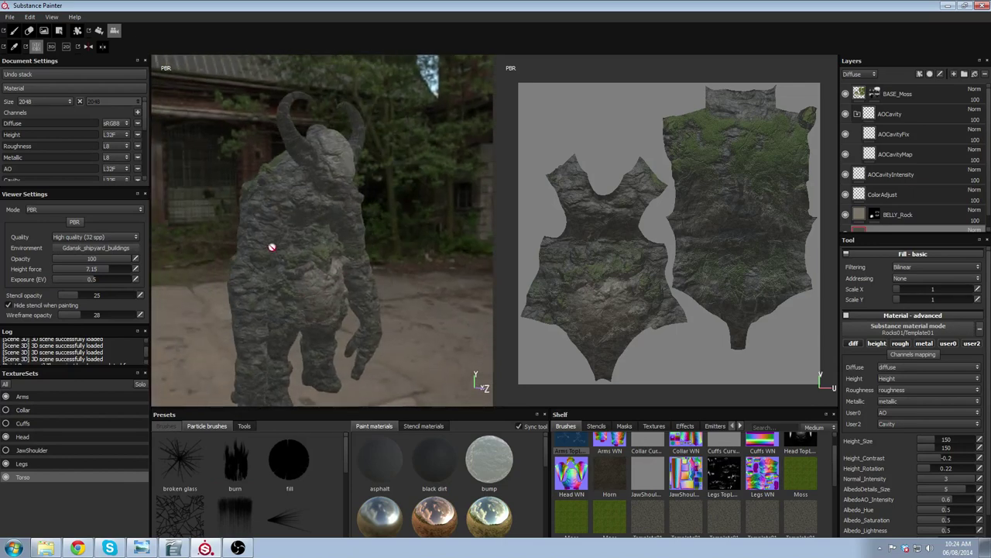
left_click_drag(348, 209, 315, 267, "alt")
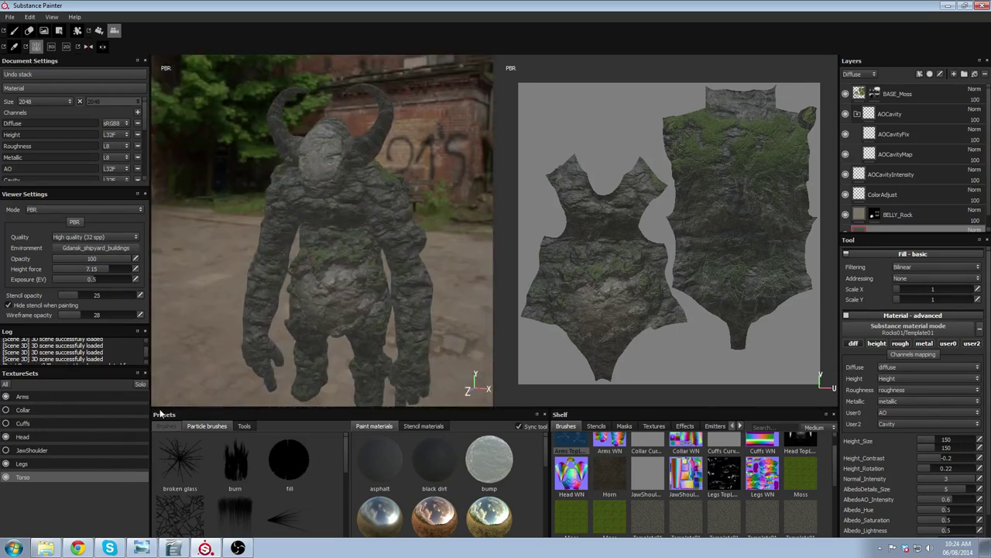
left_click_drag(341, 262, 312, 278, "alt")
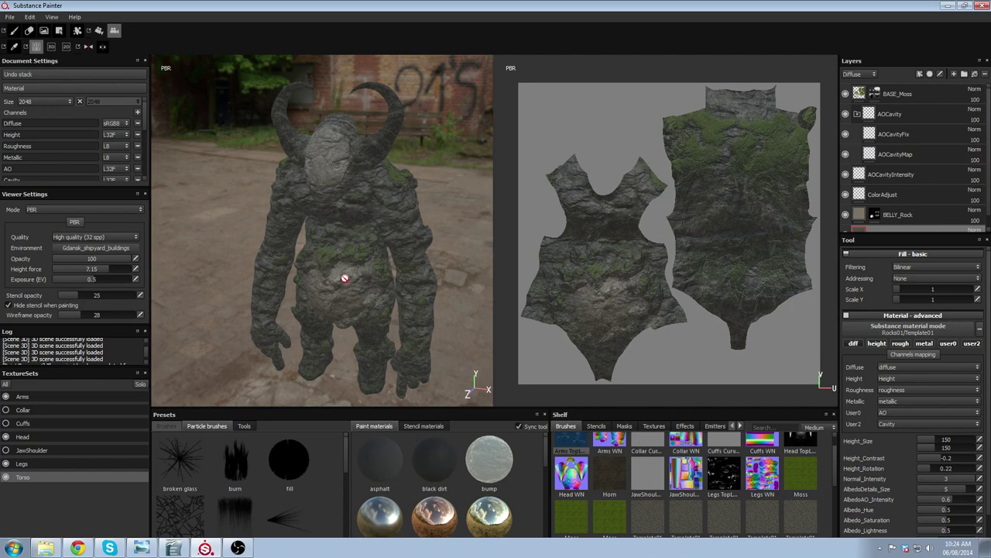
left_click_drag(281, 270, 312, 239, "alt")
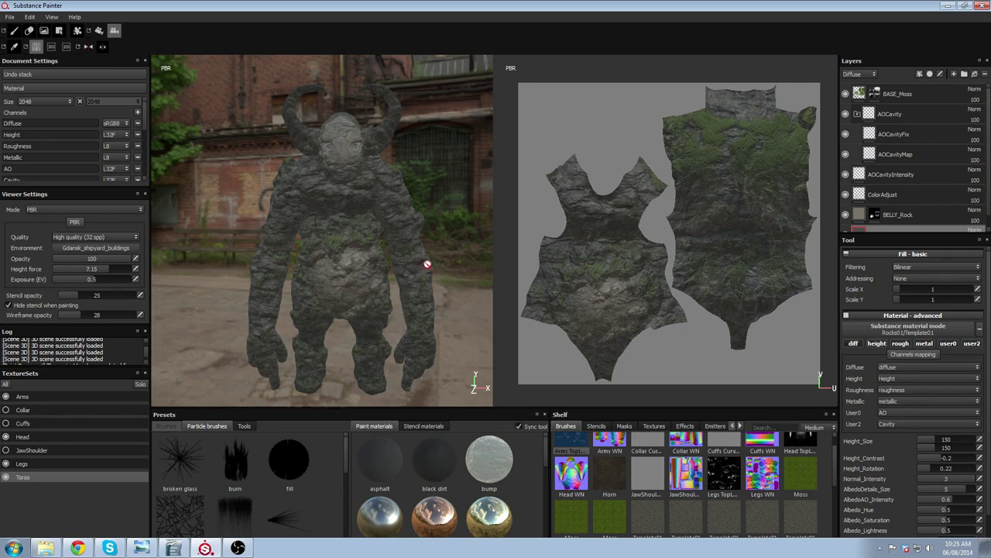
left_click_drag(397, 229, 353, 223, "alt")
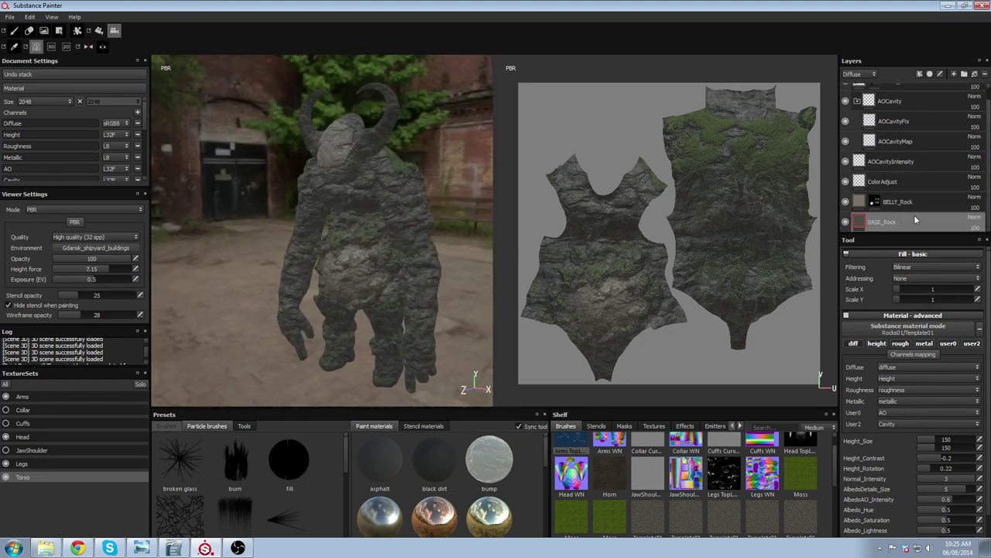
Look through the layer stacks of the Legs, Head and Arms texture sets, returning to Torso.
left_click(31, 465)
left_click(28, 439)
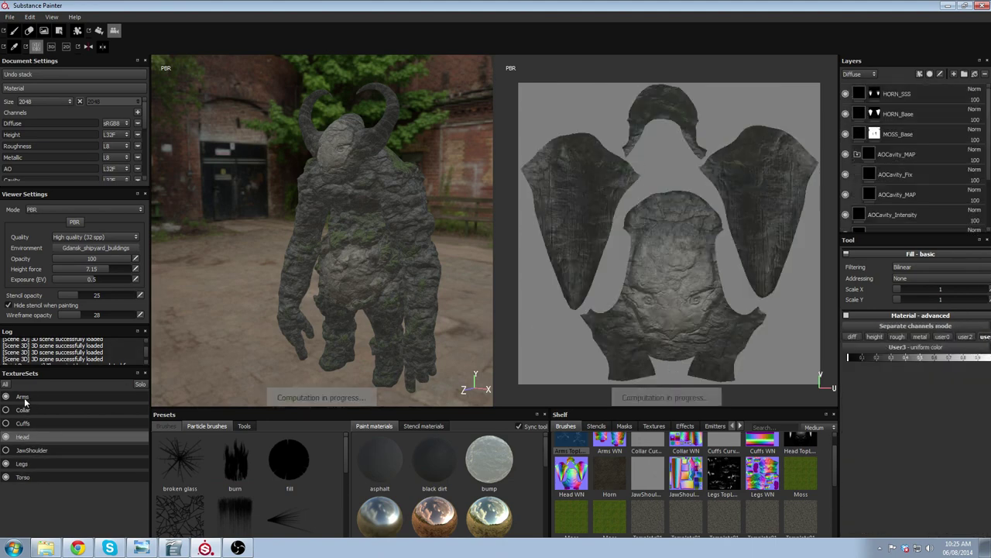
left_click(21, 395)
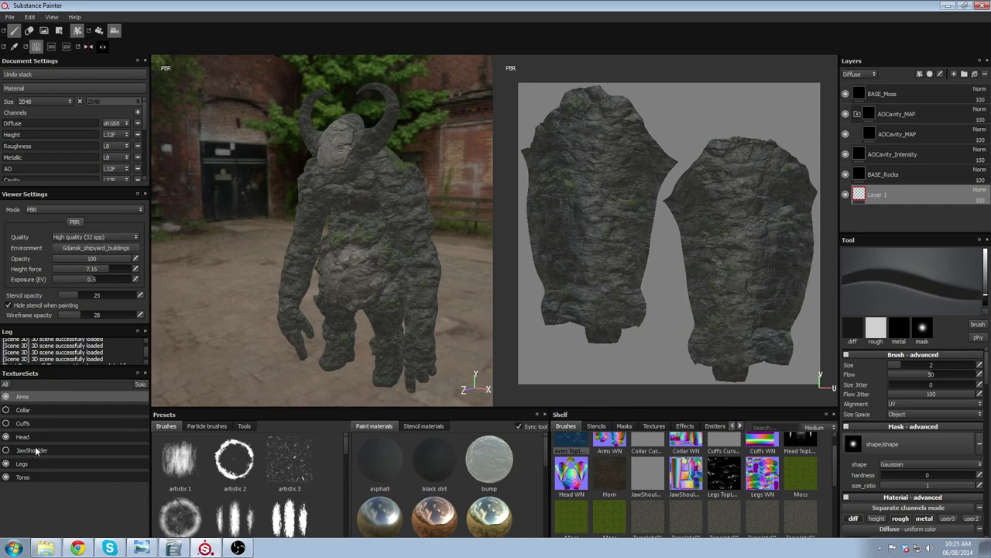
left_click(28, 478)
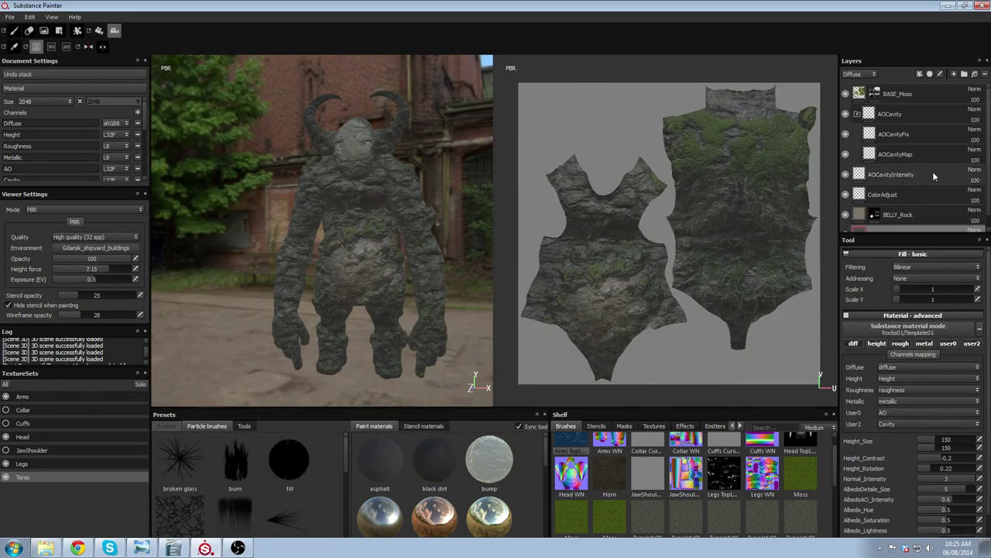
Hide all Torso layers above BASE_Rock, from BELLY_Rock up through the AOCavity group to BASE_Moss.
scroll(933, 171, "down", 1)
left_click_drag(405, 213, 442, 240, "alt")
right_click_drag(442, 240, 449, 328, "alt")
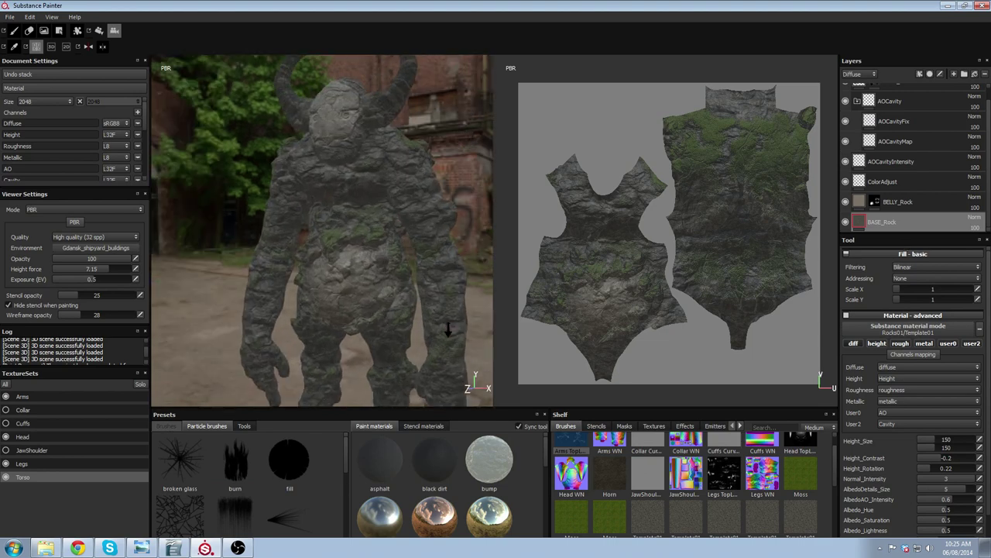
left_click_drag(849, 204, 846, 102)
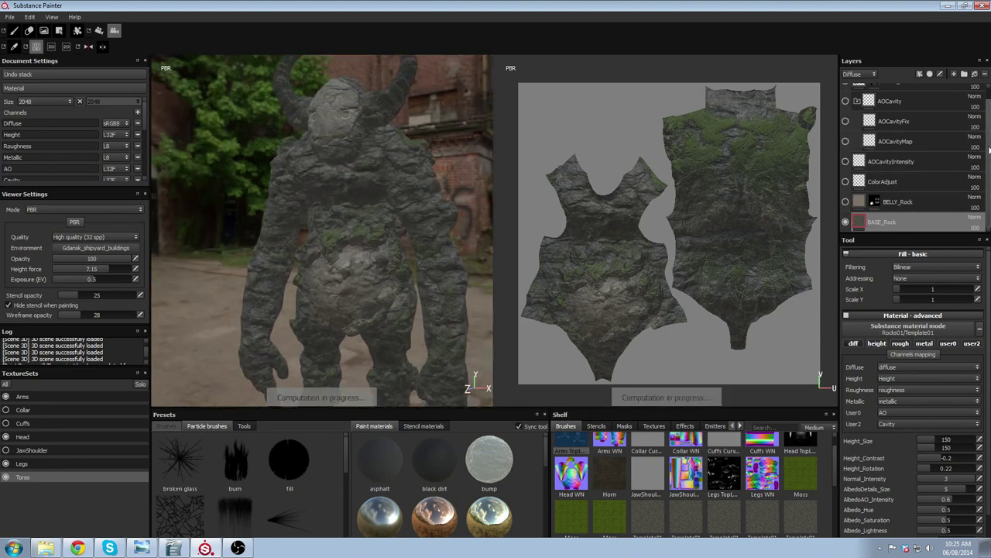
scroll(950, 105, "up", 1)
left_click(845, 93)
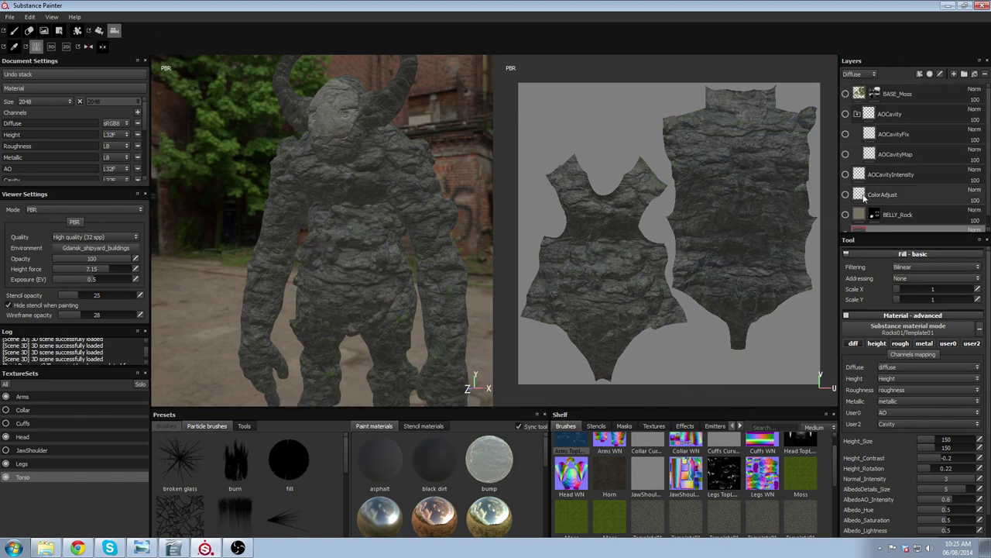
left_click_drag(988, 117, 987, 129)
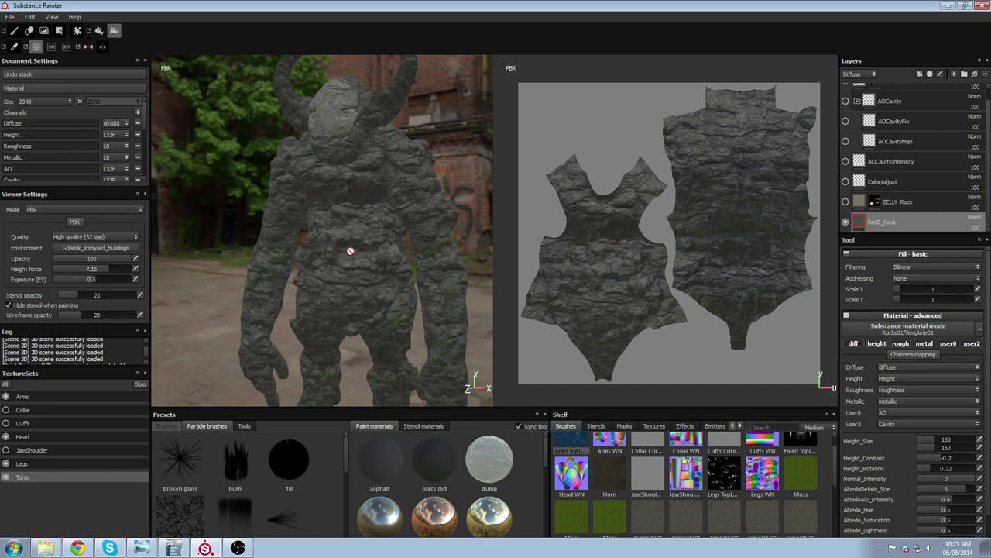
Isolate the Torso texture set in the 3D view and examine its base rock surface.
left_click_drag(350, 249, 376, 237, "alt")
left_click(140, 384)
left_click_drag(296, 291, 326, 261, "alt")
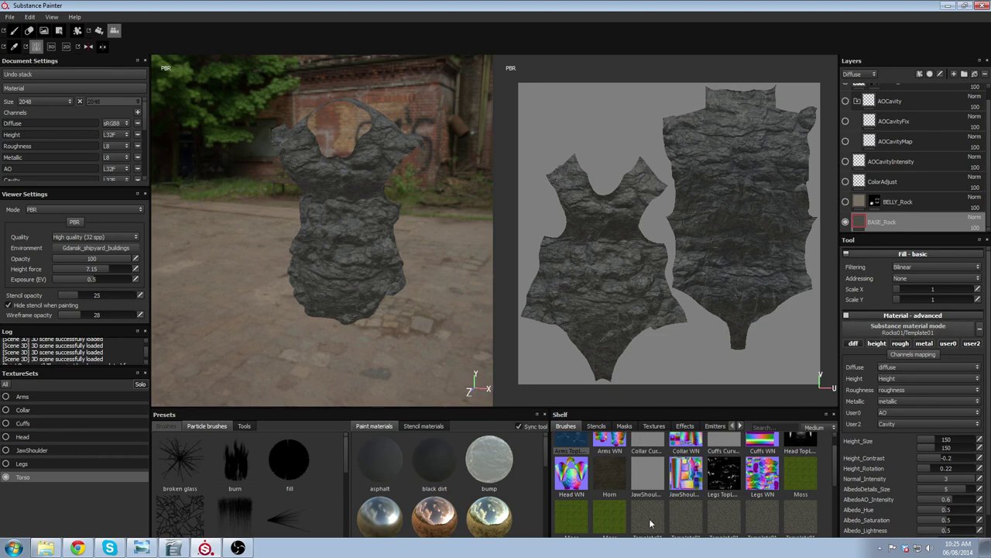
Set both Height_Size values of the BASE_Rock material to 80 and examine the finer rock pattern on the torso.
scroll(868, 471, "down", 1)
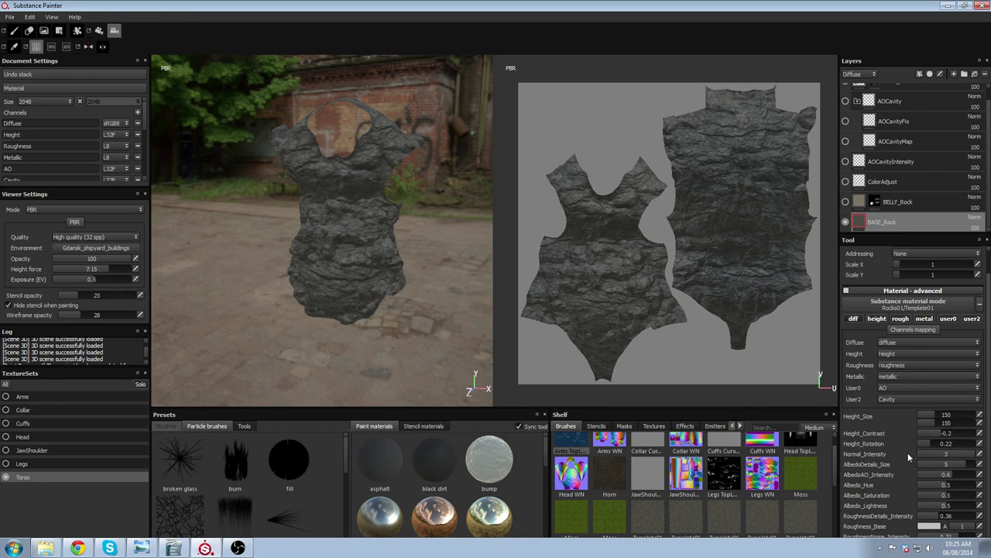
left_click_drag(421, 311, 365, 224, "alt")
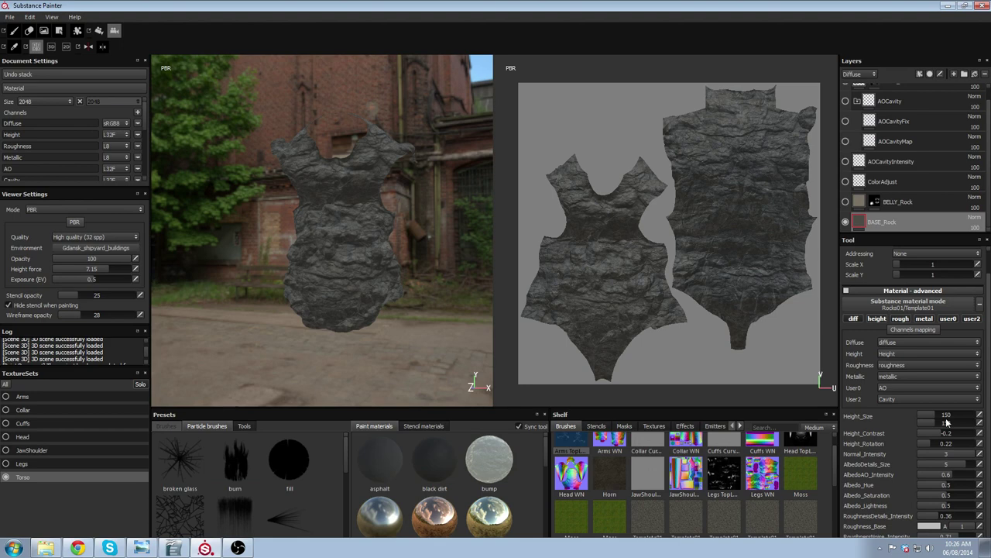
right_click_drag(374, 232, 415, 330, "alt")
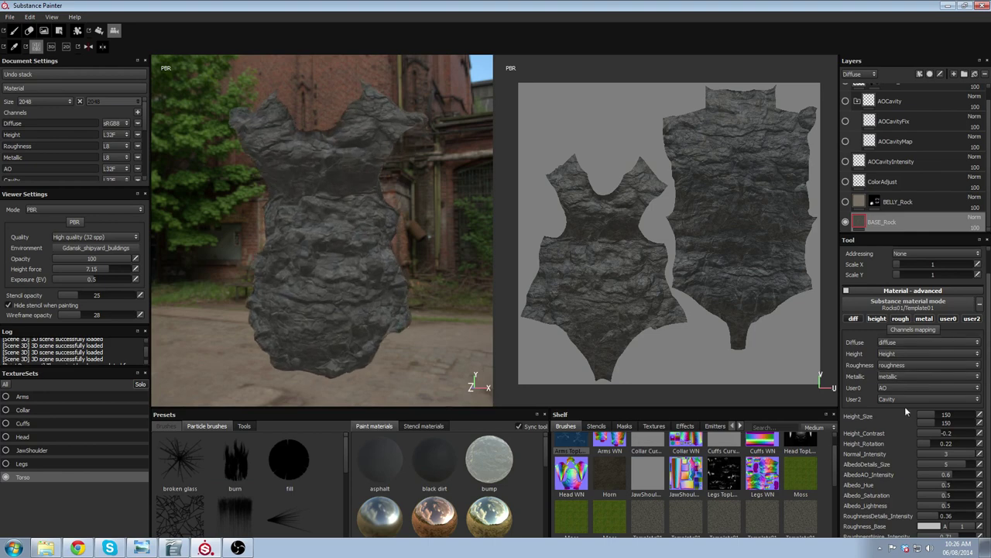
left_click(981, 416)
type("80")
key("Return")
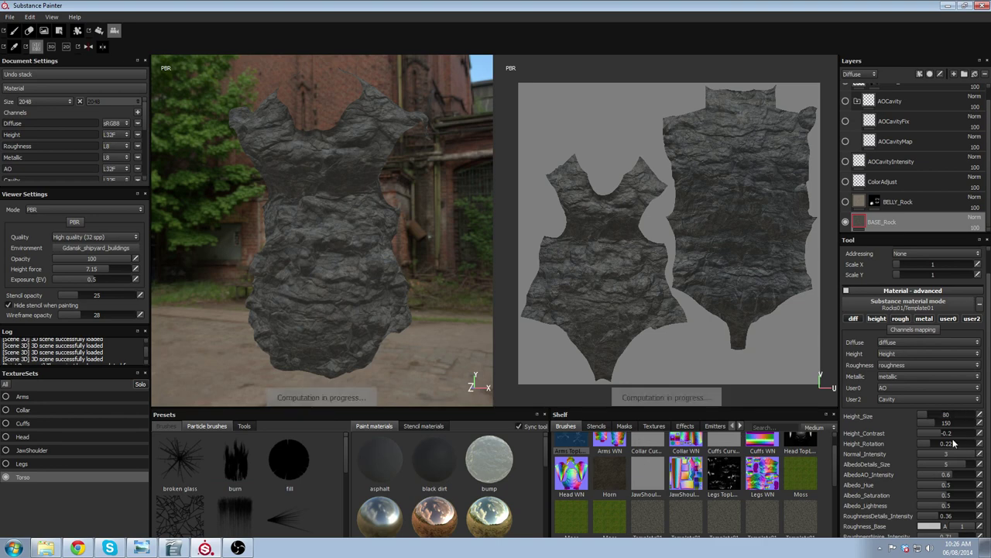
left_click(980, 425)
type("80")
key("Return")
left_click_drag(346, 310, 447, 287, "alt")
left_click_drag(237, 295, 348, 235, "alt")
left_click_drag(297, 93, 321, 303, "alt")
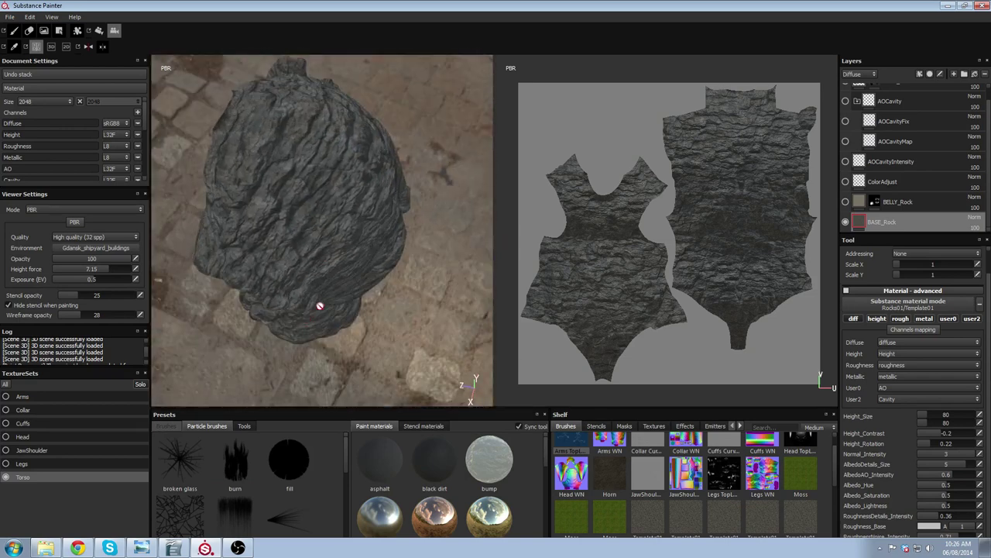
Restore both Height_Size values of the BASE_Rock material to 150.
left_click(982, 416)
type("15")
key("Return")
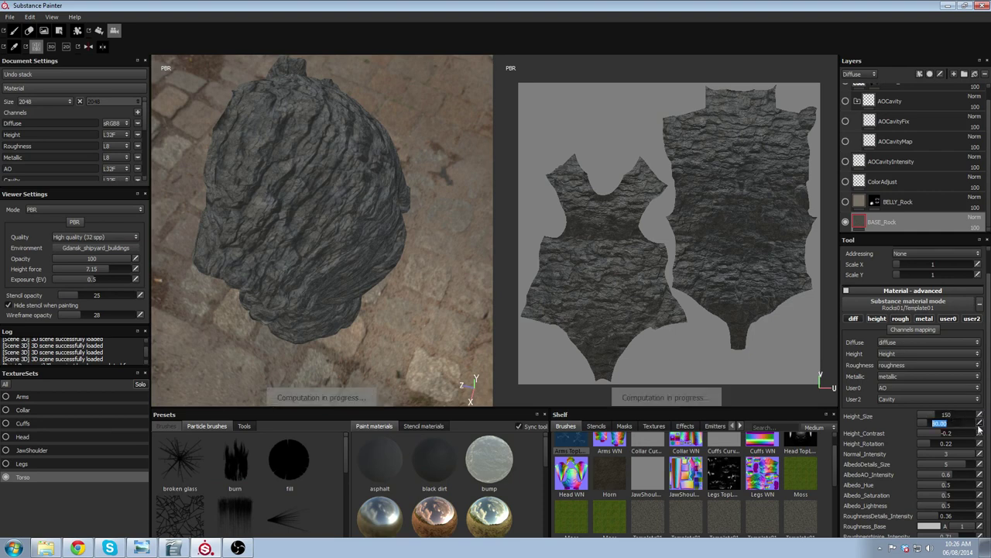
type("150")
key("Return")
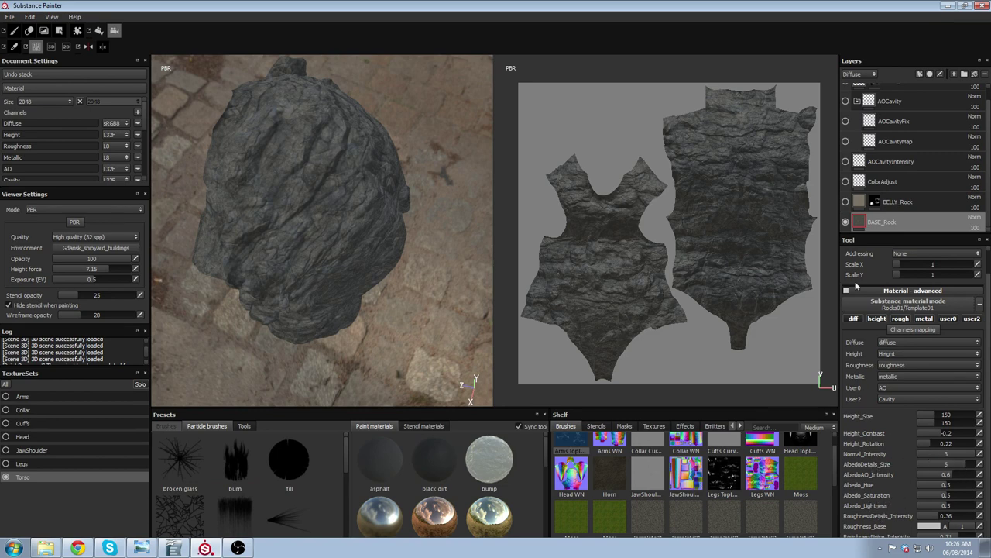
Show the BELLY_Rock layer on the torso and select it to display its material settings.
left_click_drag(226, 269, 380, 227, "alt")
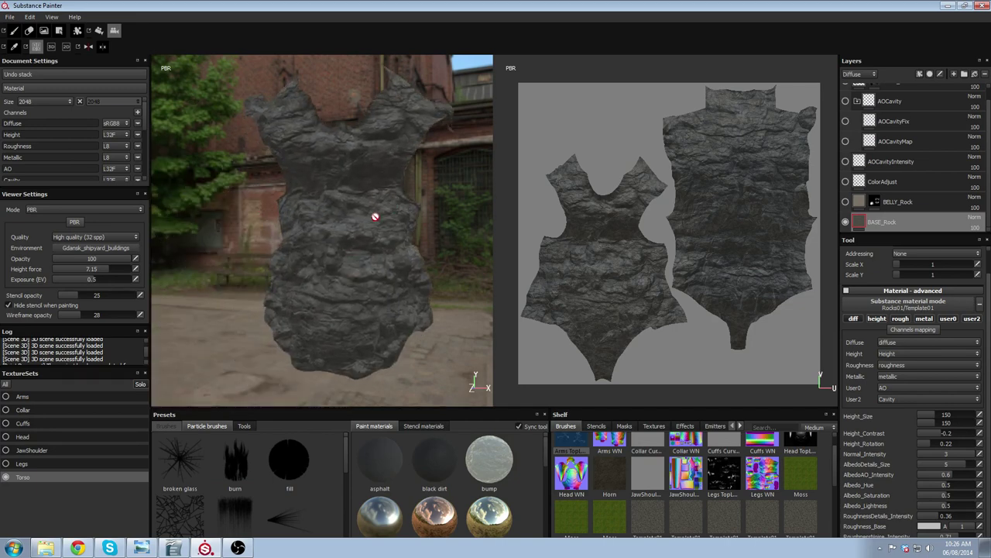
left_click_drag(345, 264, 464, 237, "alt")
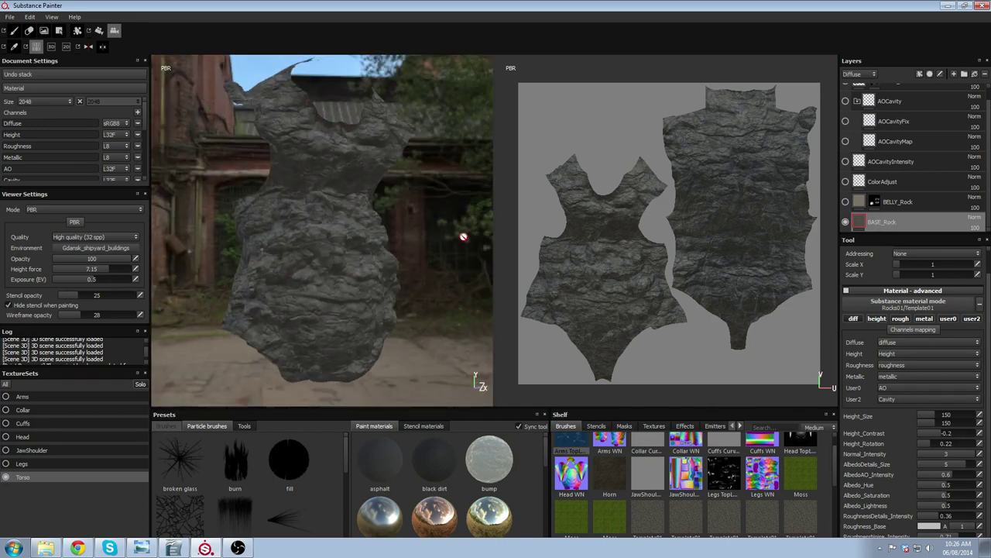
left_click(846, 202)
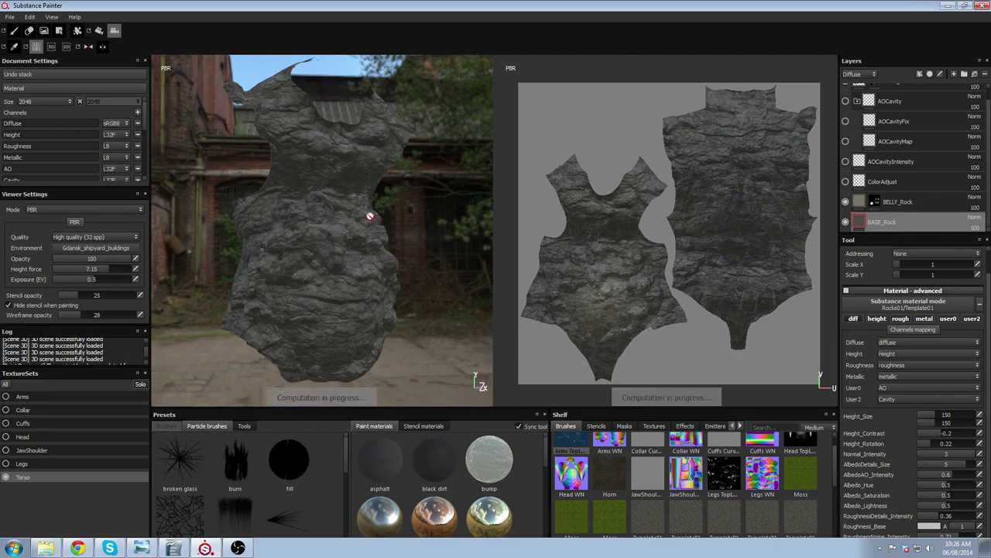
left_click_drag(291, 247, 488, 247, "alt")
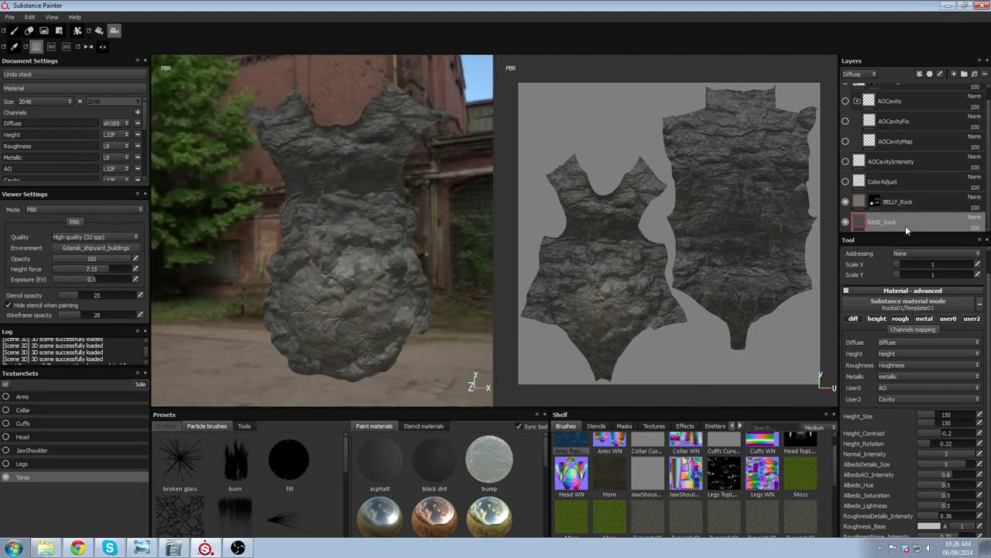
left_click(913, 202)
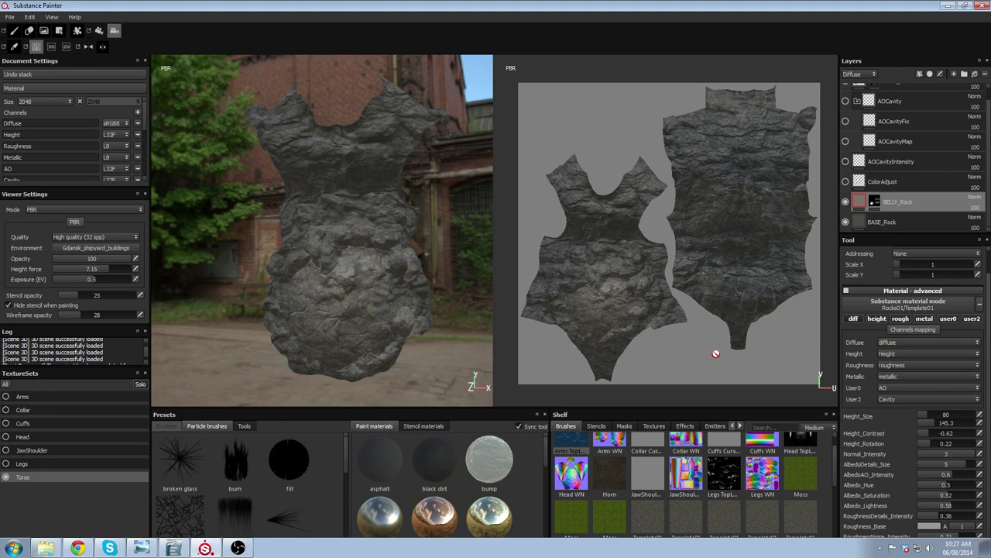
left_click_drag(416, 249, 336, 266, "alt")
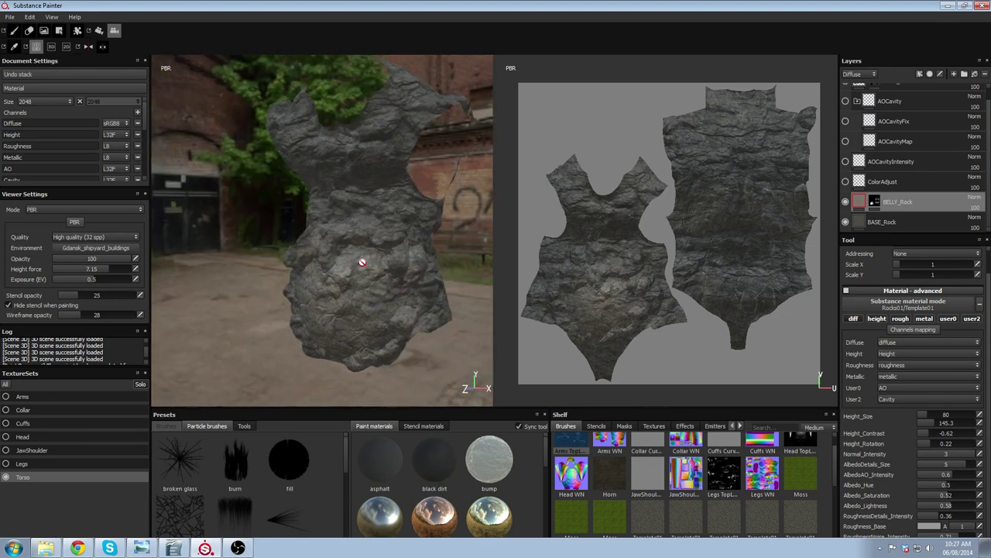
Inspect the BELLY_Rock mask on the torso's front and back, then return to the layer's material and examine the blended rock.
left_click(873, 202)
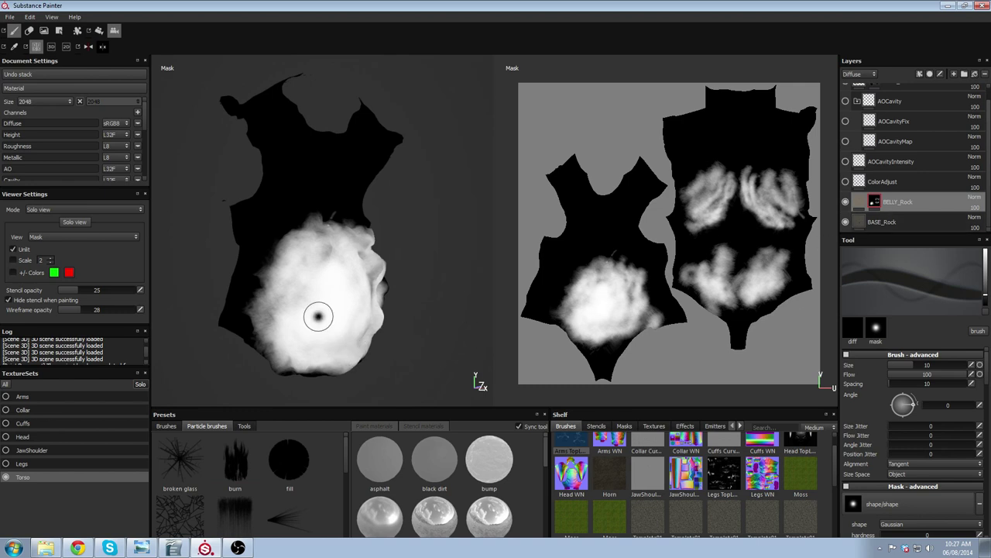
mouse_move(351, 271)
left_mouse_down("alt")
mouse_move(410, 250)
mouse_move(281, 210)
mouse_move(463, 223)
left_mouse_up("alt")
scroll(464, 222, "down", 1)
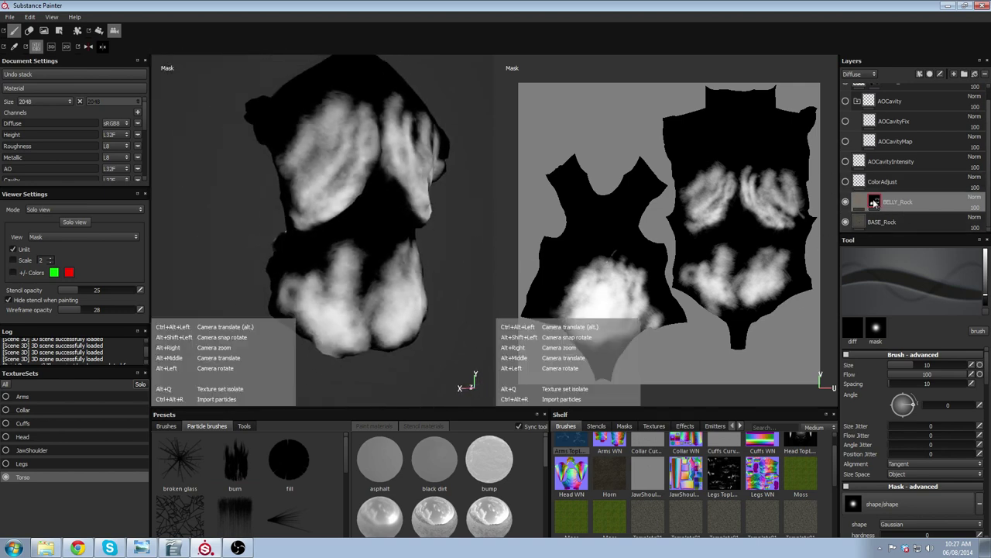
left_click(858, 202)
mouse_move(395, 224)
left_mouse_down("alt")
mouse_move(414, 266)
mouse_move(300, 310)
mouse_move(449, 277)
mouse_move(376, 250)
mouse_move(380, 237)
left_mouse_up("alt")
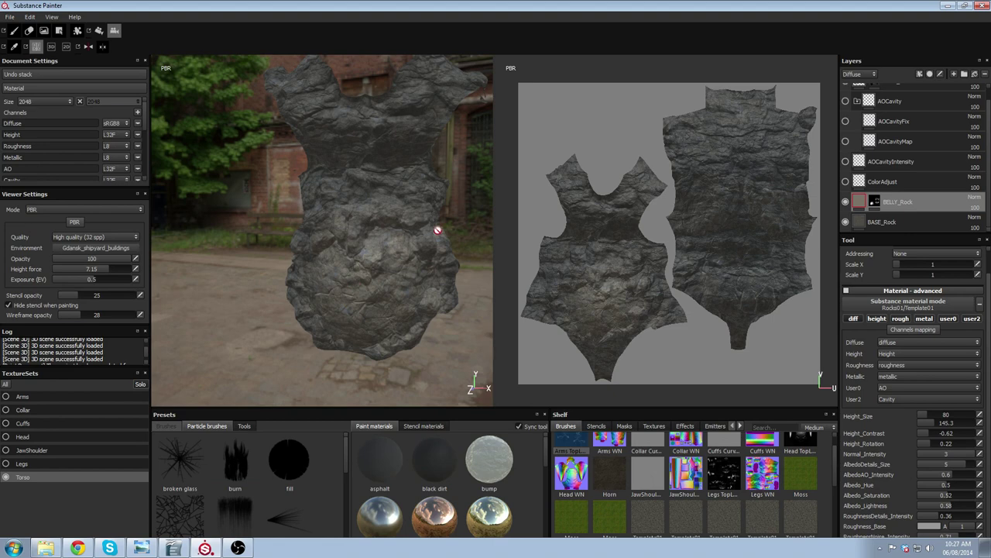
left_click_drag(404, 259, 361, 223, "alt")
scroll(395, 304, "down", 2)
left_click_drag(440, 255, 432, 245, "alt")
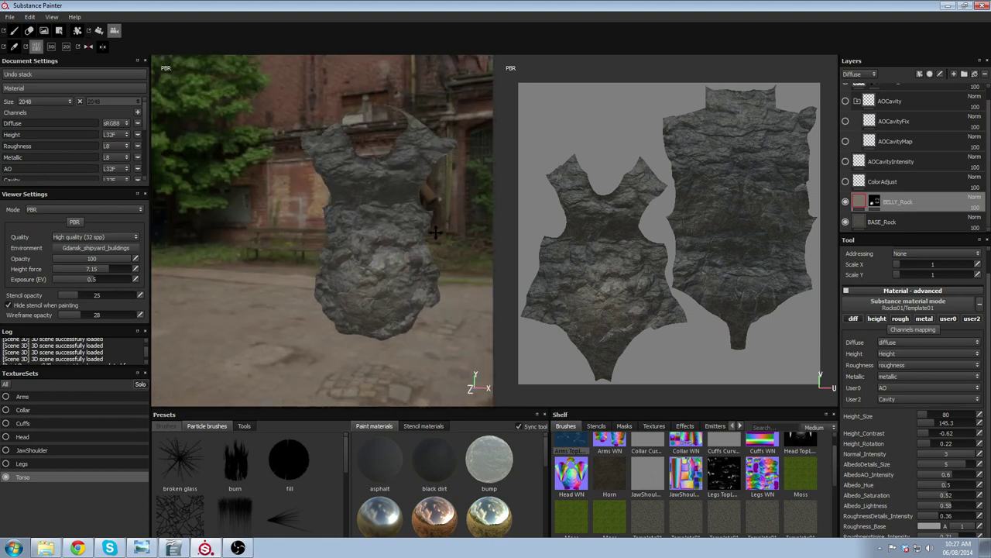
middle_click_drag(432, 245, 403, 258, "alt")
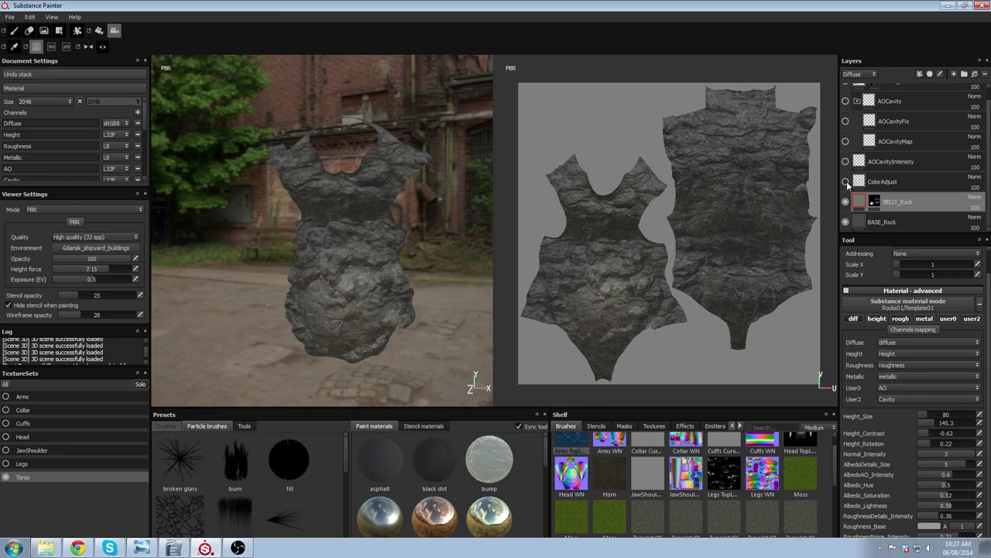
Show and select the ColorAdjust layer, comparing the belly rock with the layer hidden and shown, and leave it visible.
left_click(883, 185)
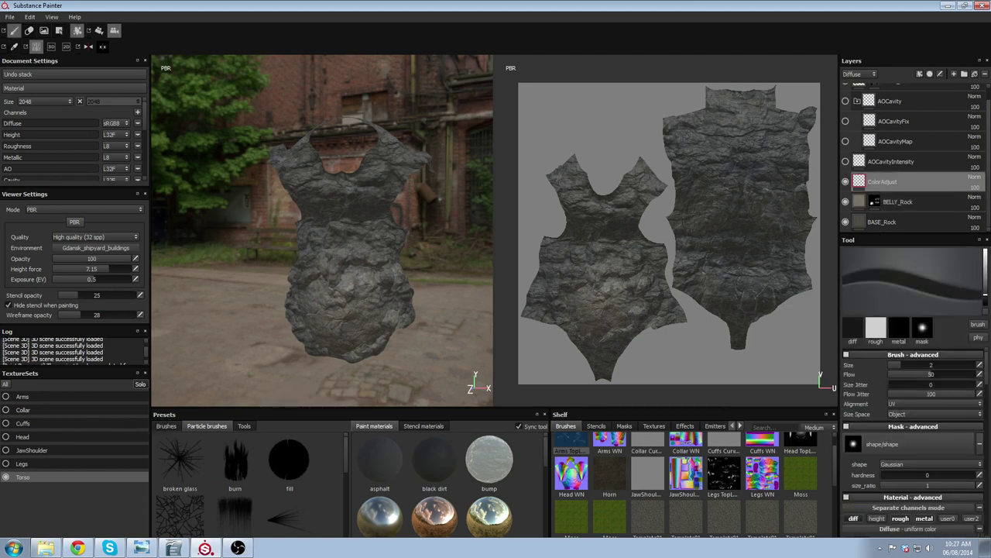
left_click_drag(343, 277, 388, 298, "alt")
right_click_drag(388, 298, 420, 367, "alt")
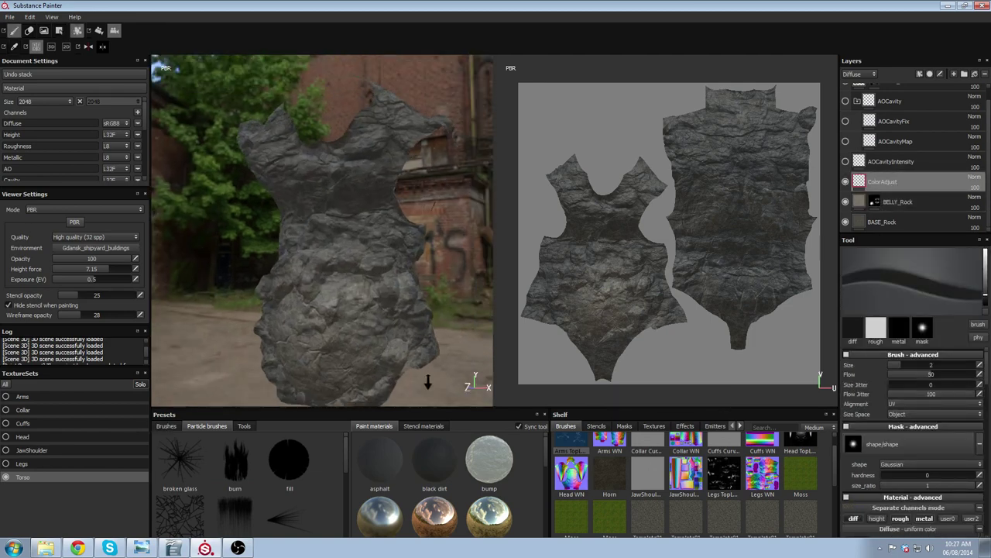
middle_click_drag(420, 367, 387, 190, "alt")
right_click_drag(387, 190, 399, 262, "alt")
left_click_drag(398, 261, 278, 248, "alt")
middle_click_drag(279, 248, 364, 225, "alt")
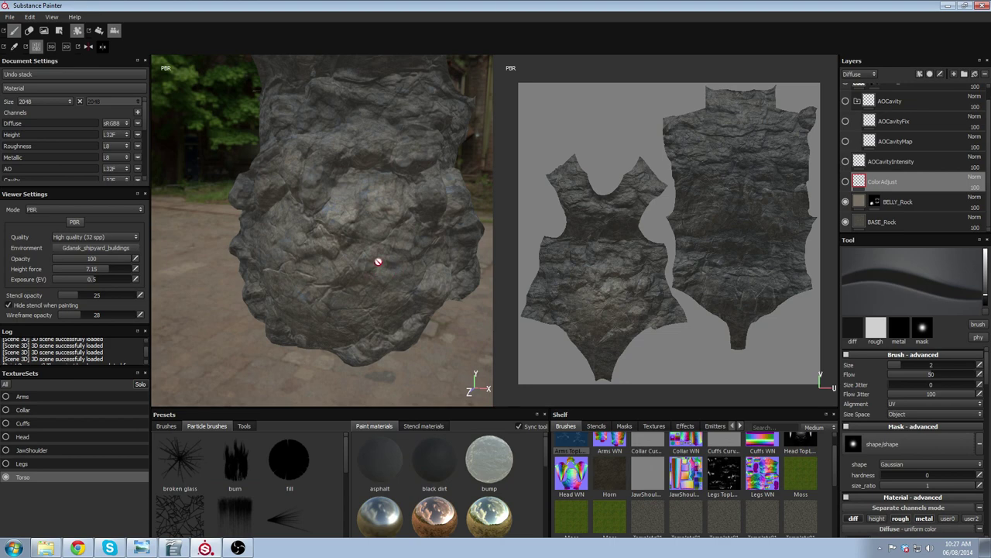
left_click_drag(311, 298, 340, 236, "alt")
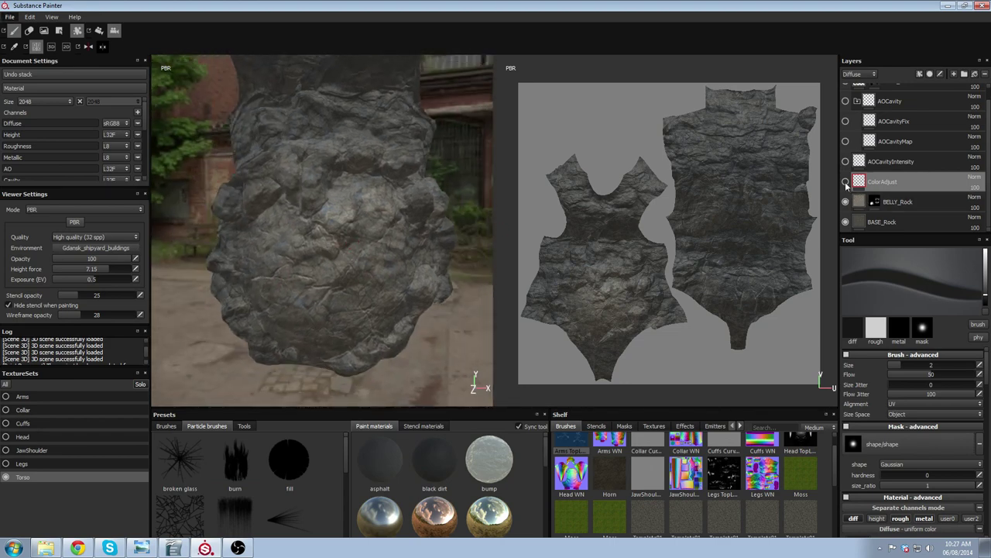
left_click(845, 181)
left_click_drag(321, 232, 368, 225, "alt")
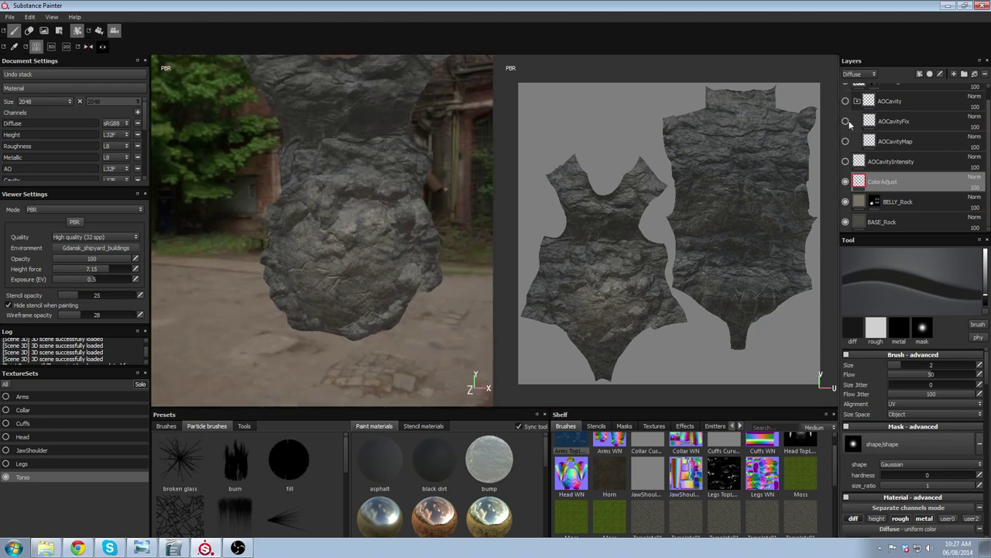
Show the AOCavityIntensity fill layer and select it to display its User0 and User2 settings.
left_click_drag(264, 219, 398, 220, "alt")
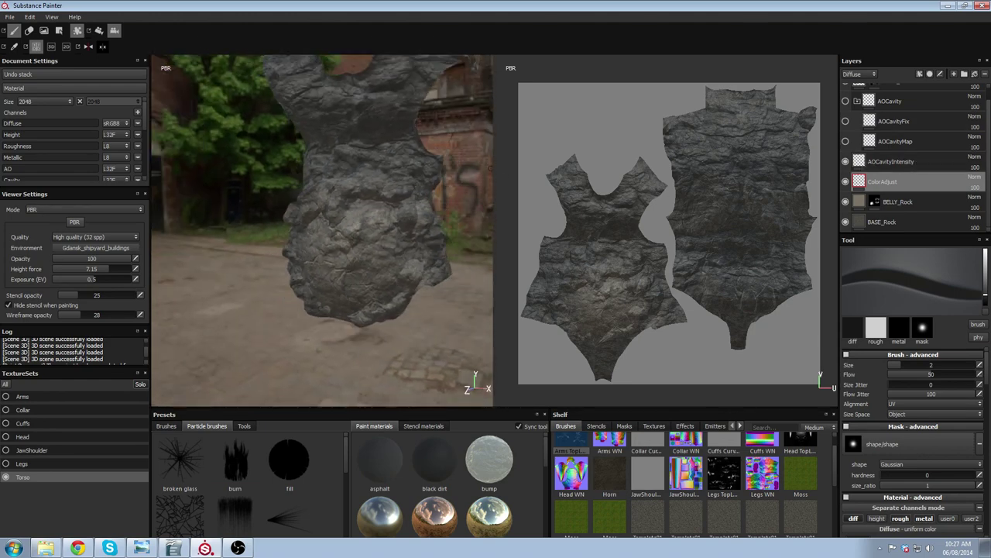
left_click(898, 162)
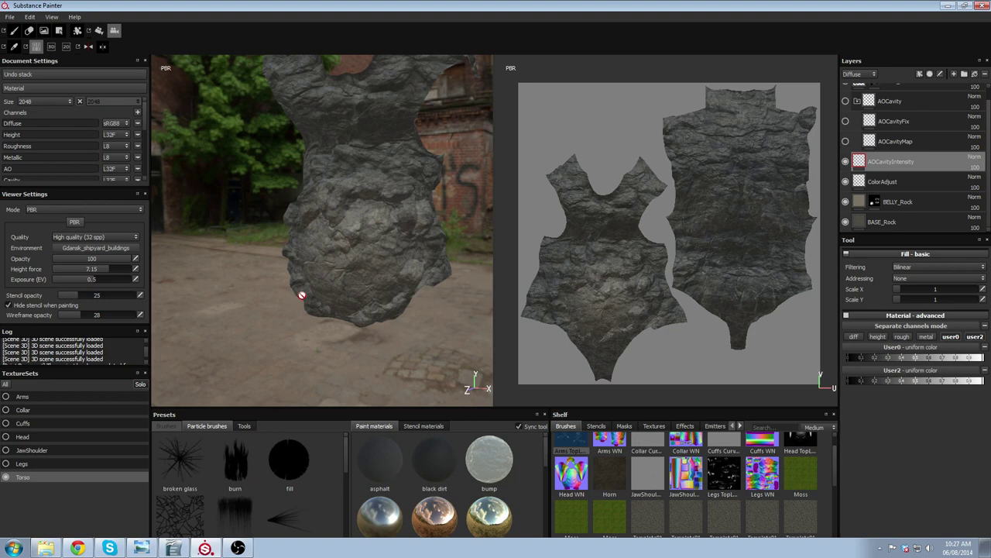
middle_click_drag(413, 206, 401, 304, "alt")
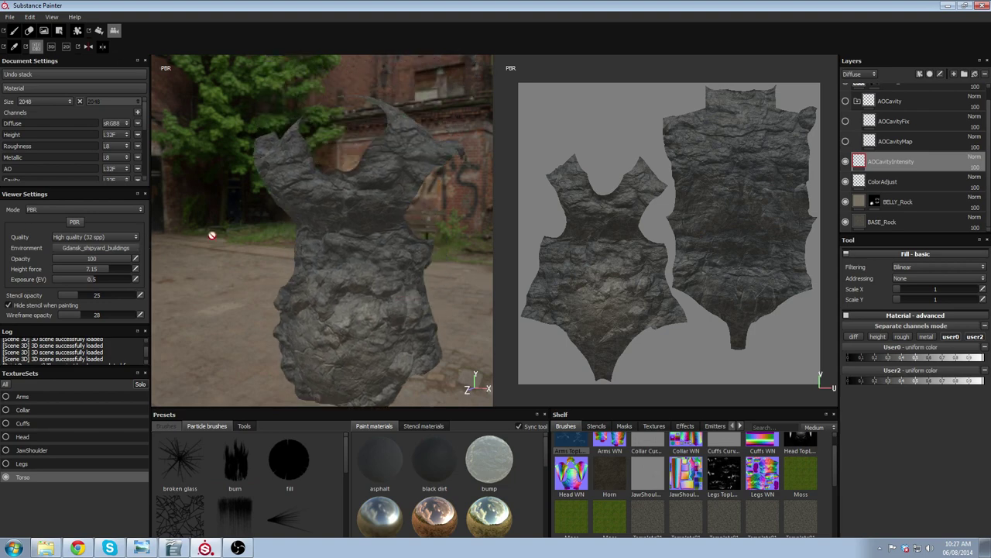
Switch the viewer to Solo view and cycle through the torso's channels from Diffuse to User0.
left_click(132, 210)
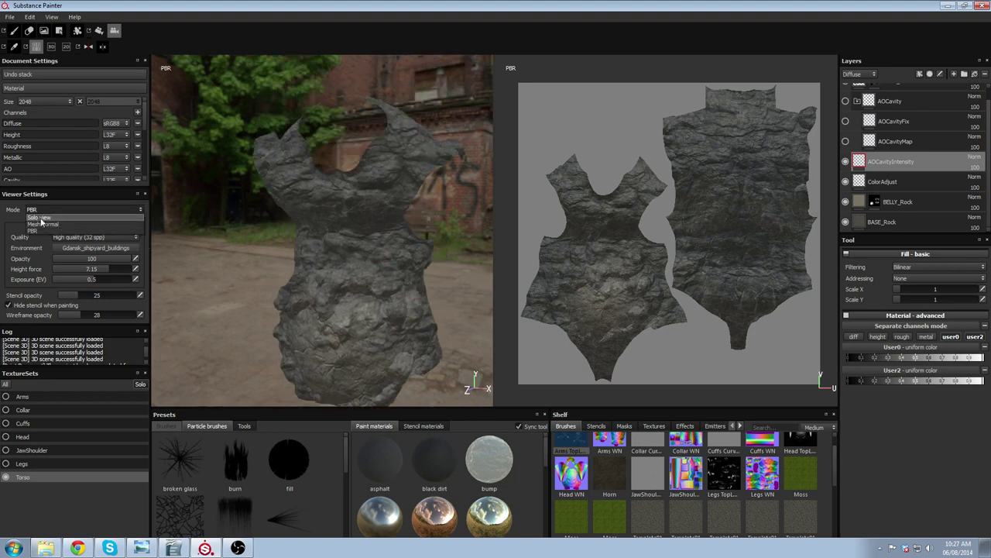
left_click(45, 223)
left_click_drag(388, 294, 252, 244, "alt")
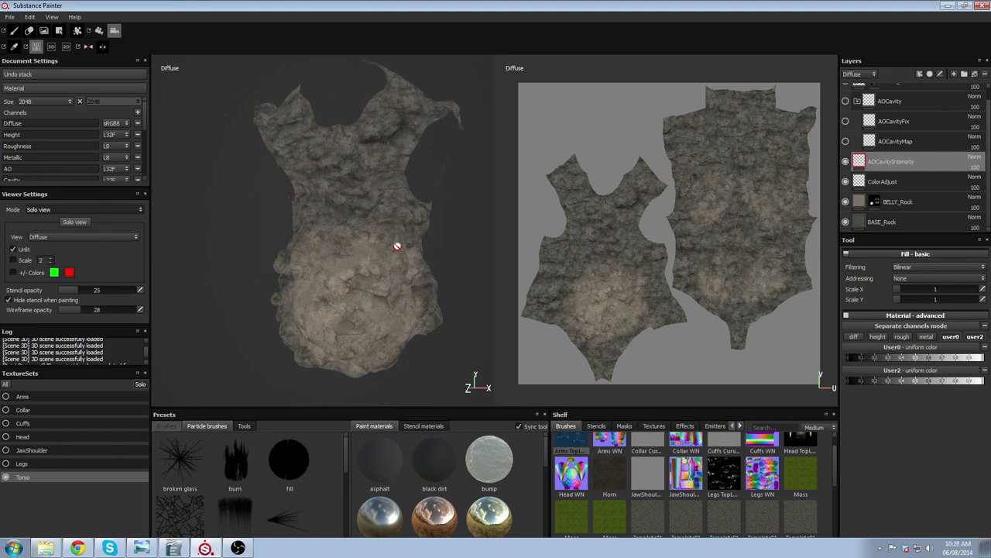
key("c")
key("c")
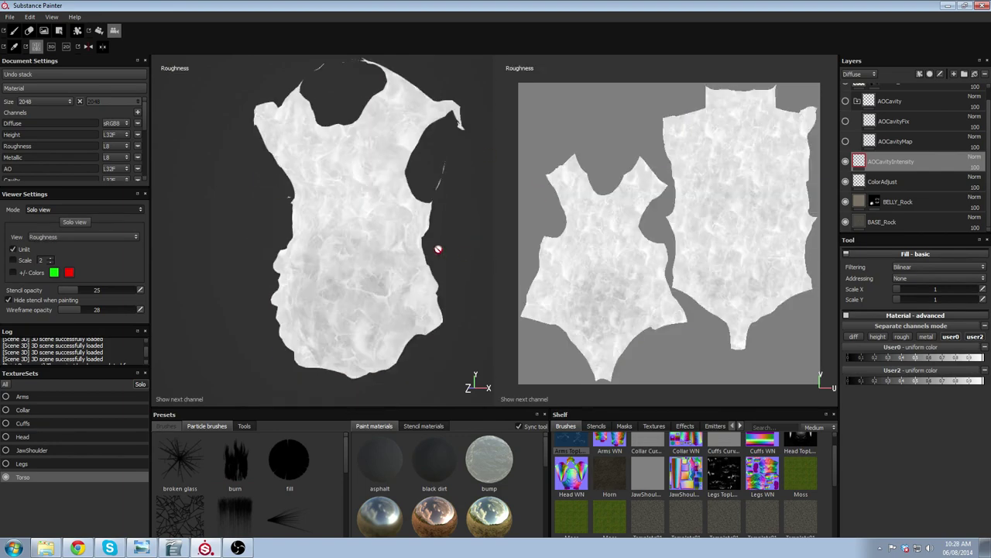
key("c")
key("c")
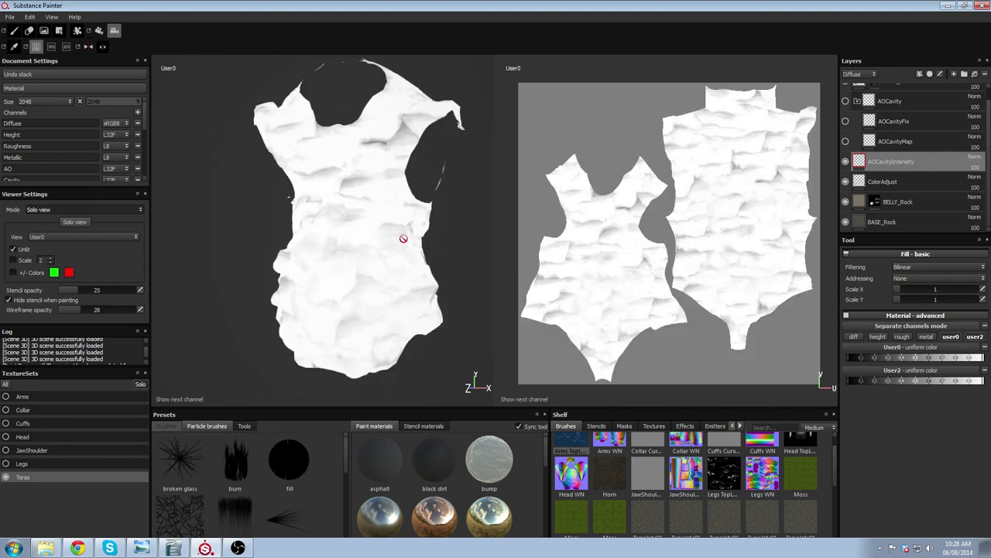
left_click_drag(363, 248, 411, 266, "alt")
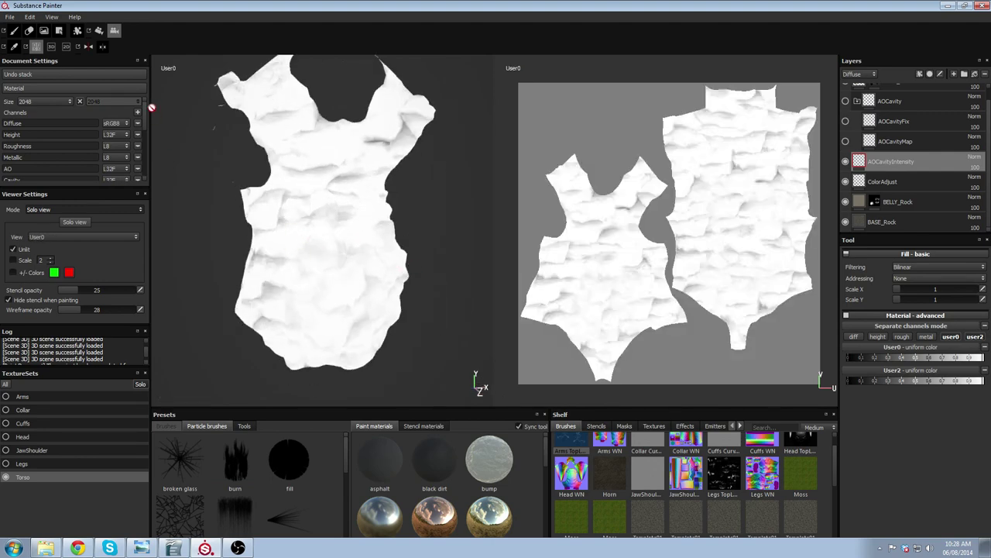
Review the AO and Cavity entries in the document's channel list and examine the User0 channel on the torso.
scroll(77, 147, "down", 2)
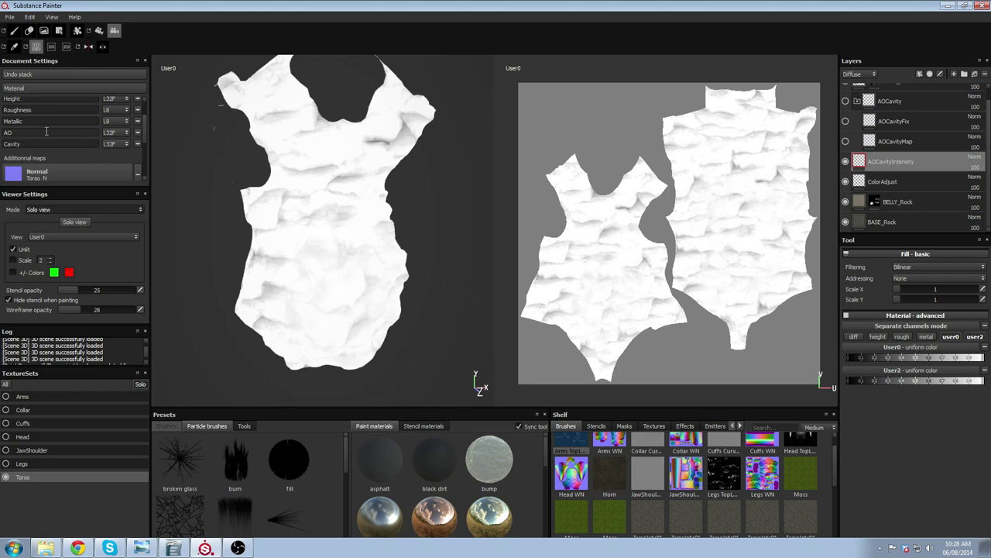
scroll(70, 140, "up", 2)
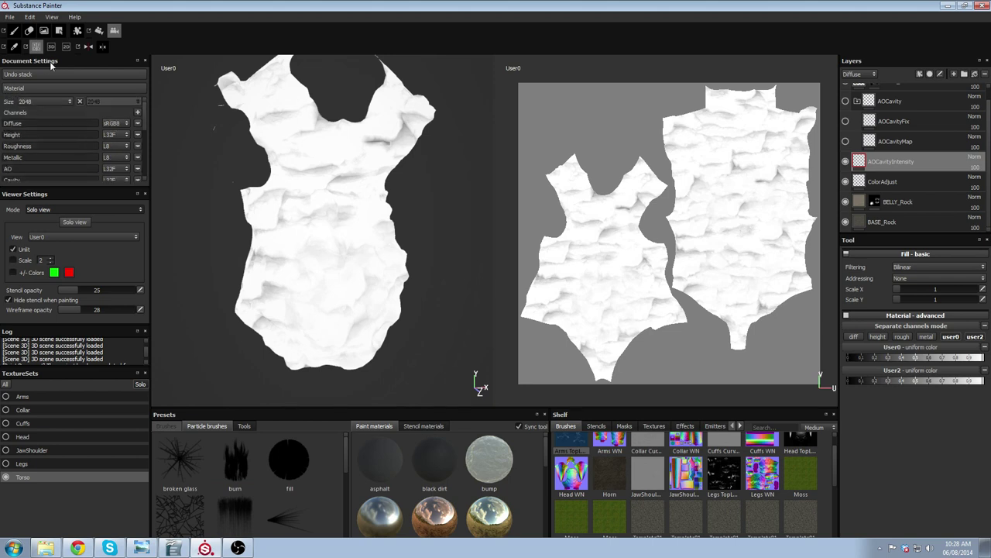
scroll(65, 163, "down", 3)
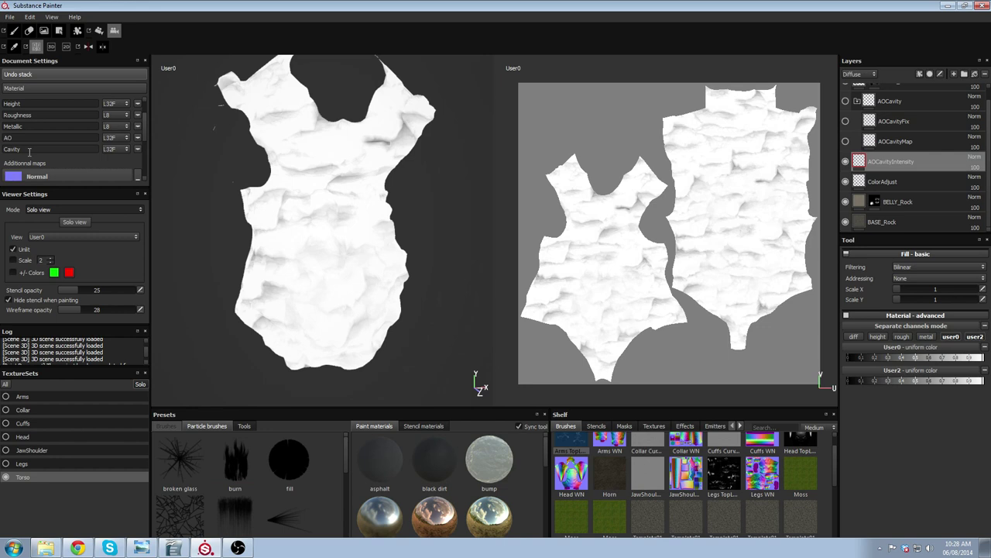
left_click_drag(369, 253, 412, 191, "alt")
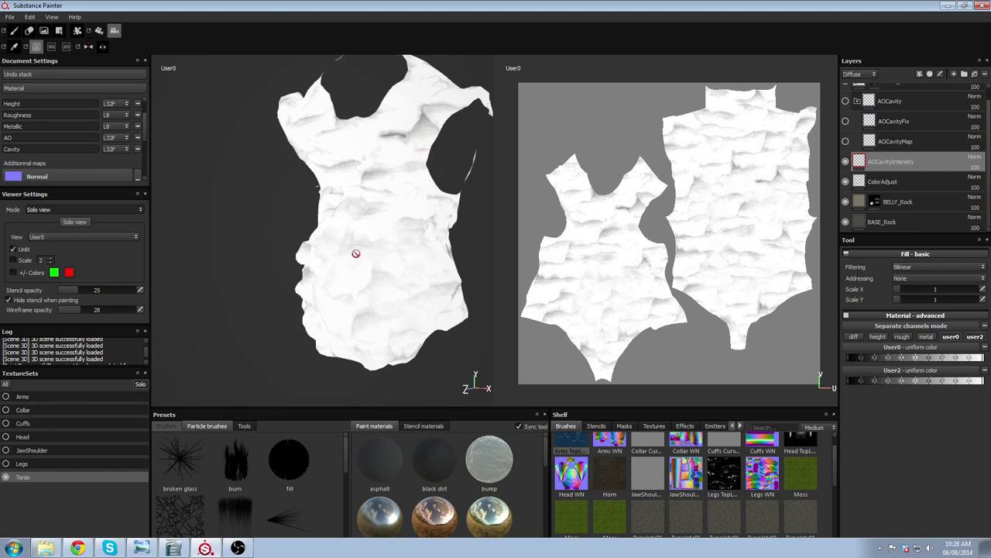
Hide the AOCavityIntensity, ColorAdjust and BELLY_Rock layers, and select BASE_Rock to review its channels mapping and material parameters.
left_click_drag(354, 257, 400, 227, "alt")
left_click(845, 161)
left_click(845, 202)
left_click(869, 223)
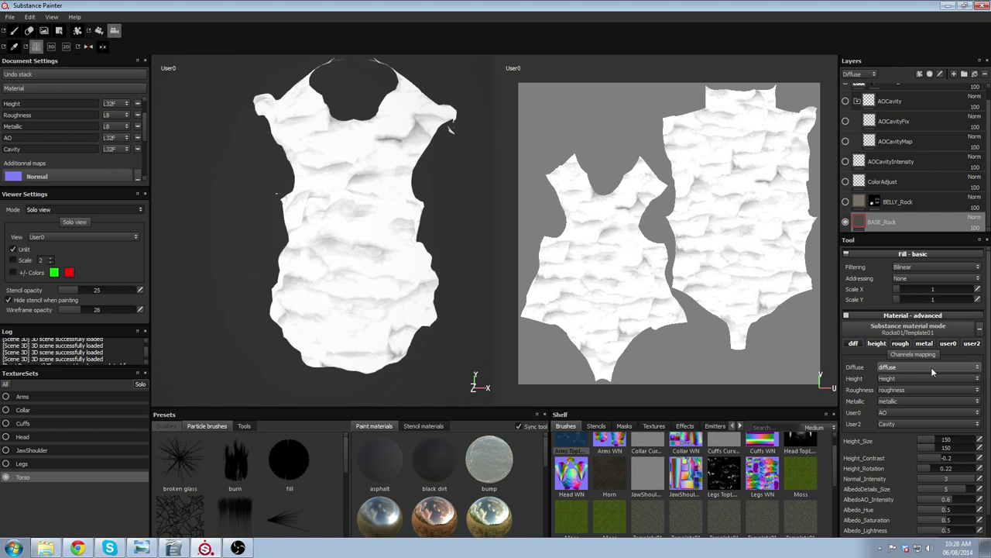
scroll(949, 465, "down", 1)
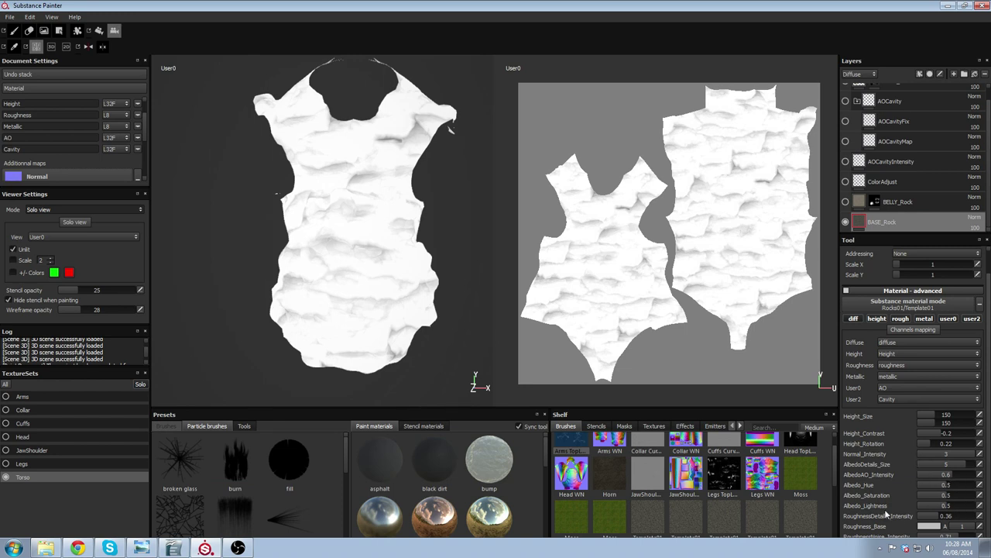
scroll(906, 443, "up", 1)
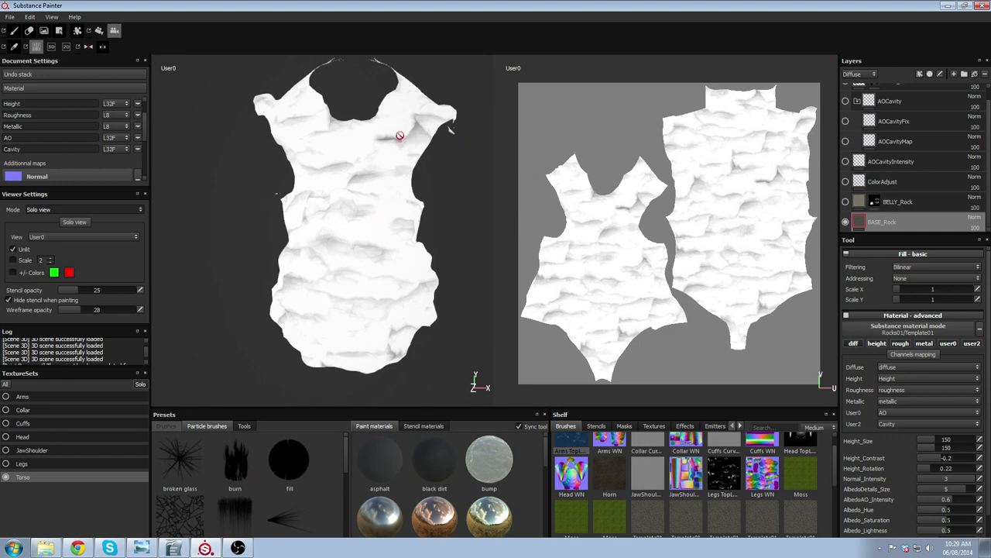
Show the BELLY_Rock, ColorAdjust and AOCavityIntensity layers again, with AOCavityIntensity selected.
left_click(846, 201)
left_click(845, 181)
left_click(906, 162)
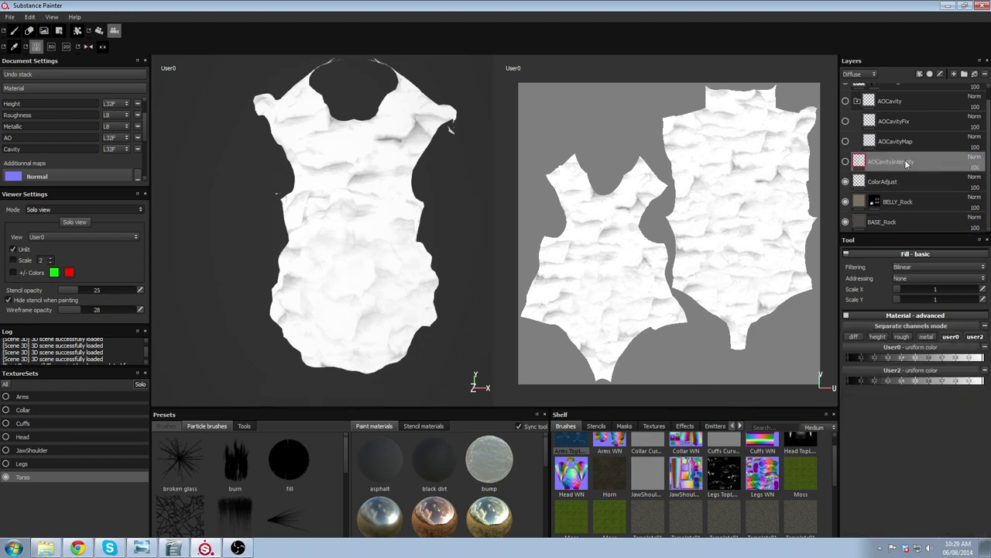
left_click(846, 161)
left_click_drag(405, 172, 411, 161, "alt")
View the torso's User2 channel and compare it with AOCavityIntensity shown and hidden, leaving the layer hidden.
key("c")
left_click_drag(395, 244, 405, 219, "alt")
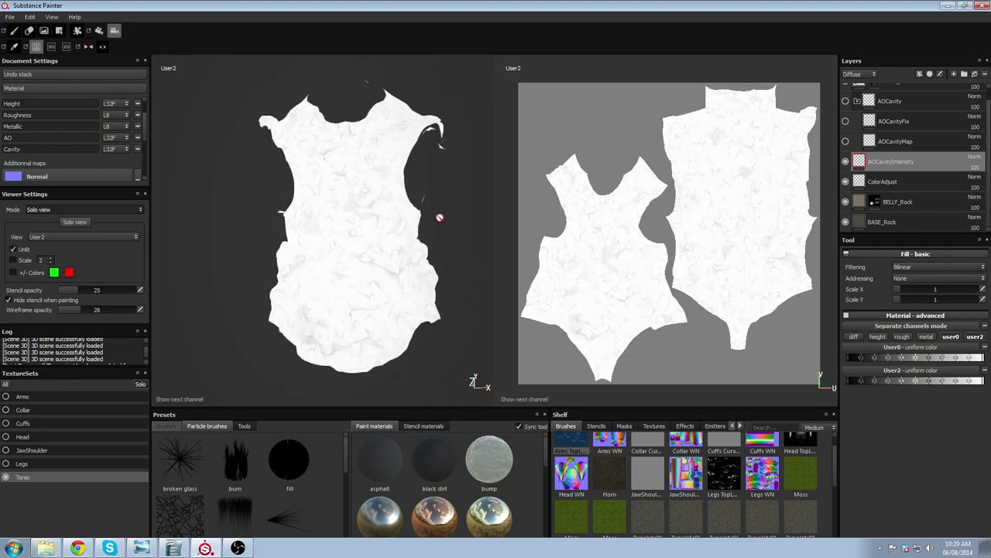
left_click(846, 162)
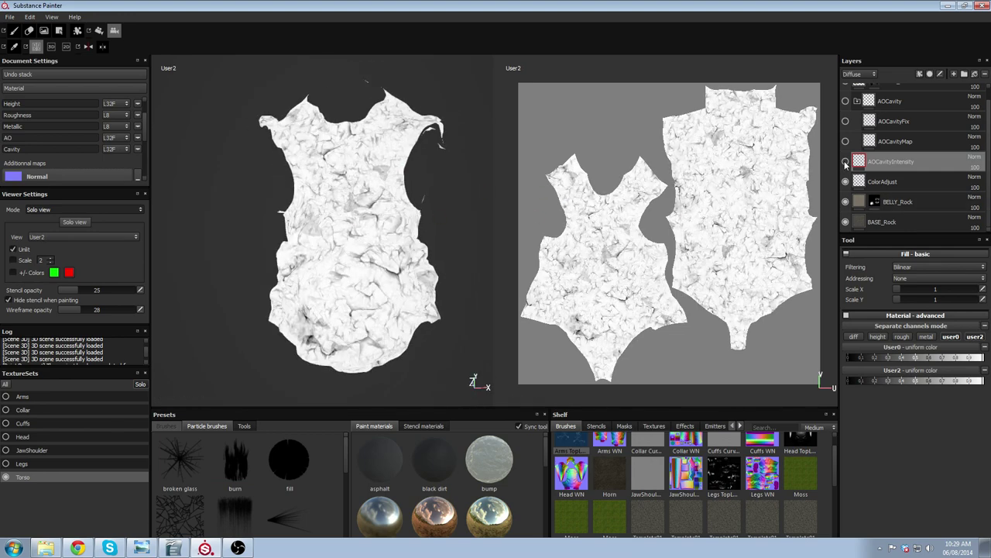
left_click(845, 162)
left_click(846, 161)
Switch the layer stack to the User2 channel, show AOCavityIntensity and check the layer's opacity setting.
left_click(858, 73)
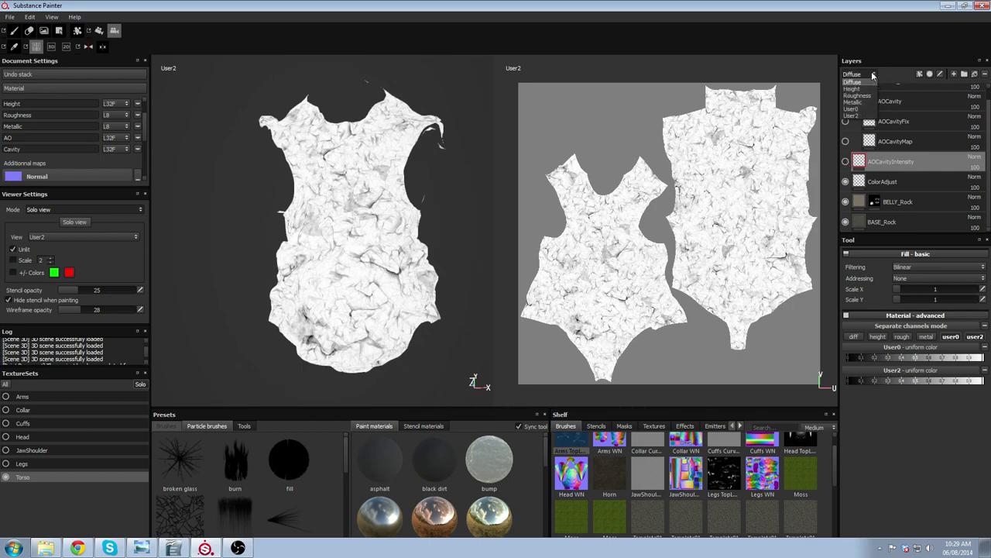
left_click(854, 115)
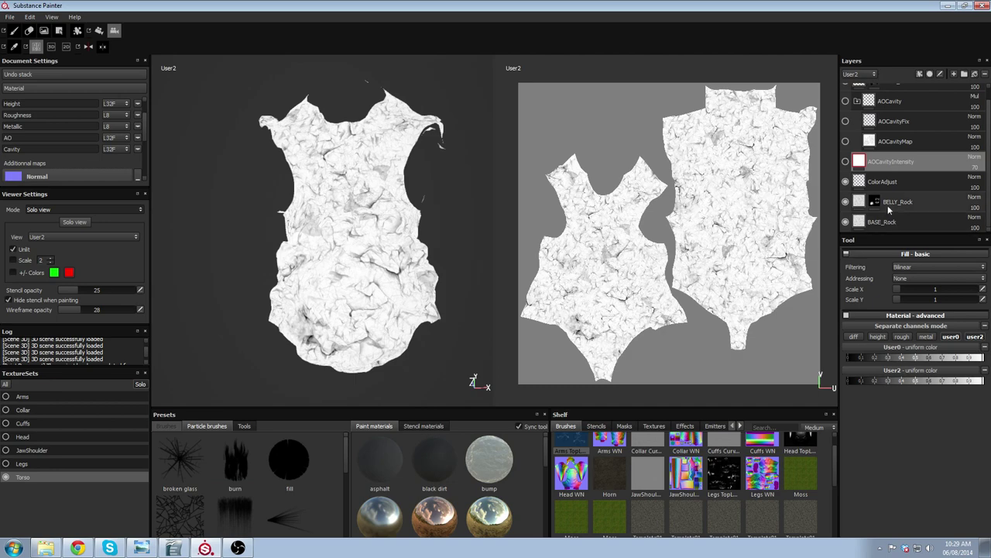
scroll(861, 87, "up", 1)
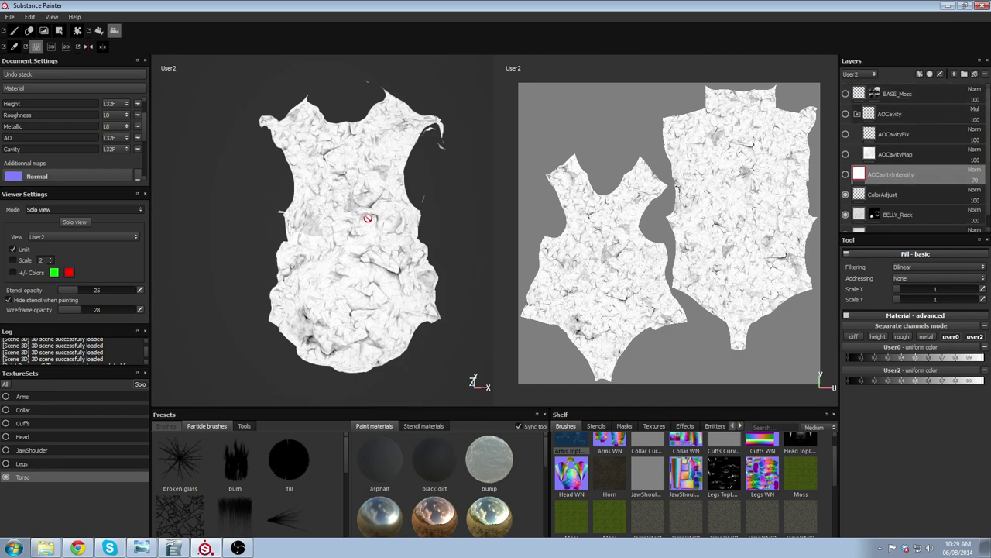
left_click_drag(369, 218, 350, 250, "alt")
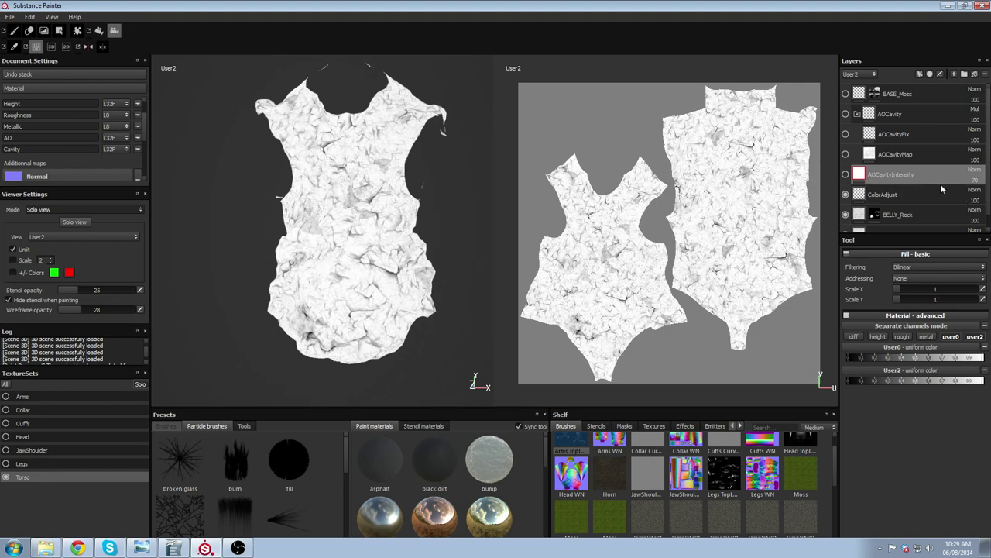
left_click(845, 175)
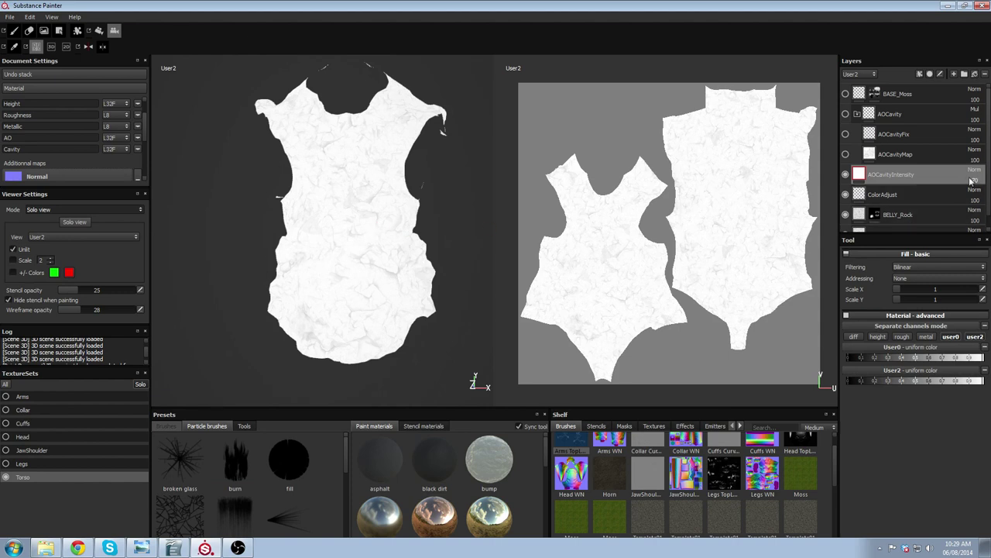
left_click_drag(976, 178, 974, 188)
left_click(976, 183)
Examine the User2 cavity detail up close around the torso with AOCavityIntensity visible.
scroll(368, 203, "up", 6)
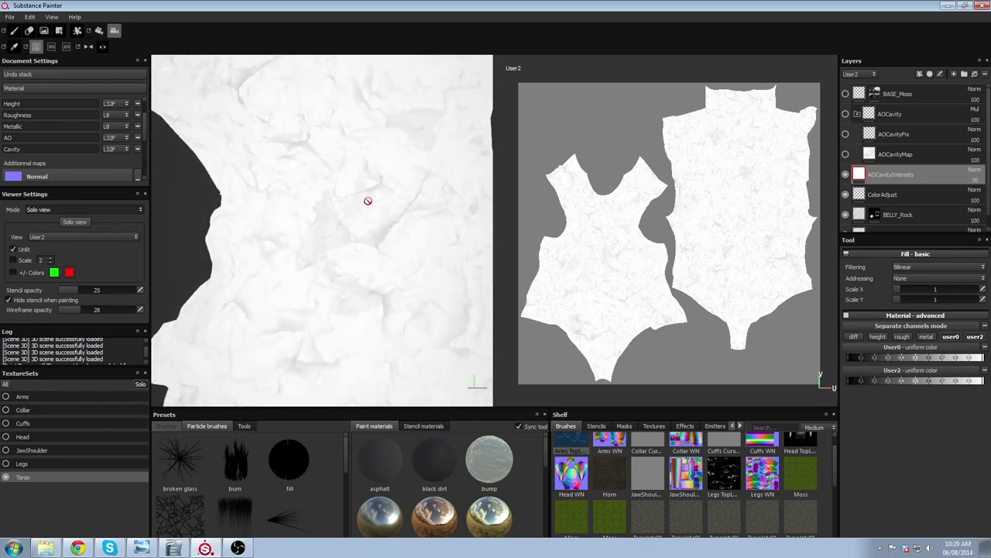
scroll(429, 184, "down", 4)
left_click_drag(389, 84, 235, 219, "alt")
middle_click_drag(481, 195, 341, 223, "alt")
right_click_drag(341, 223, 447, 217, "alt")
middle_click_drag(447, 217, 387, 251, "alt")
mouse_move(388, 252)
right_mouse_down("alt")
mouse_move(432, 199)
mouse_move(375, 237)
right_mouse_up("alt")
left_click_drag(375, 237, 381, 252, "alt")
middle_click_drag(381, 252, 394, 245, "alt")
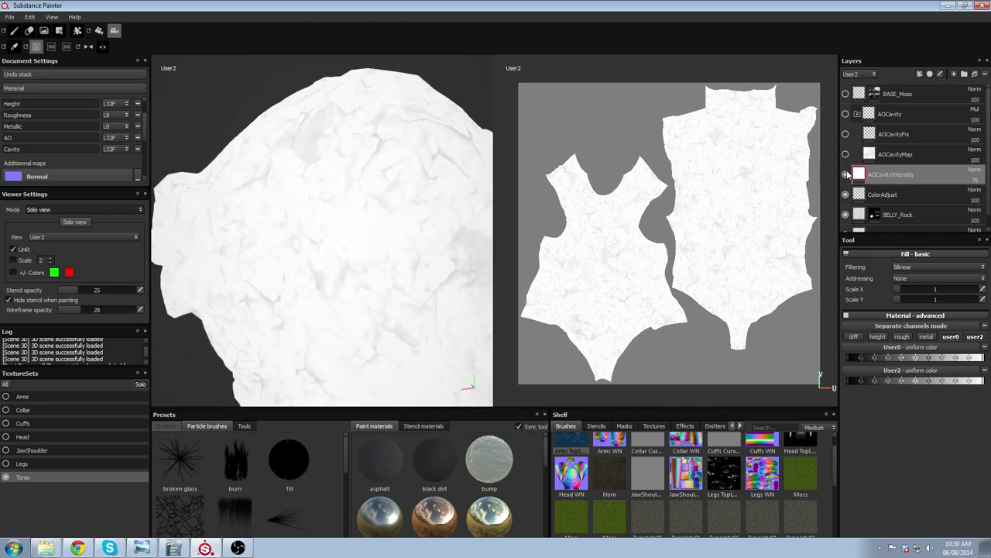
Hide AOCavityIntensity and examine the rock's User2 cavity detail on the torso from several angles.
left_click(846, 174)
left_click_drag(343, 188, 343, 233, "alt")
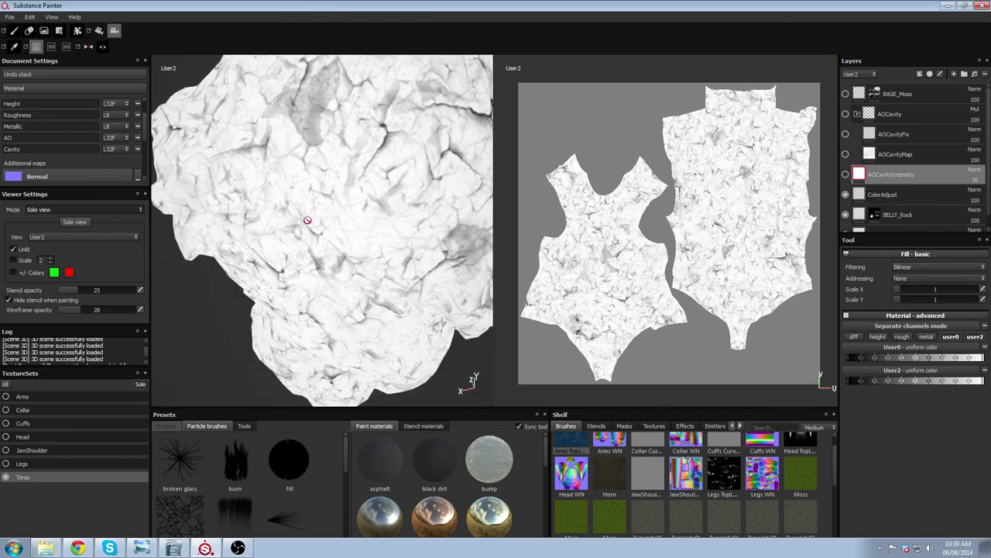
right_click_drag(315, 221, 336, 89, "alt")
left_click_drag(337, 89, 416, 144, "alt")
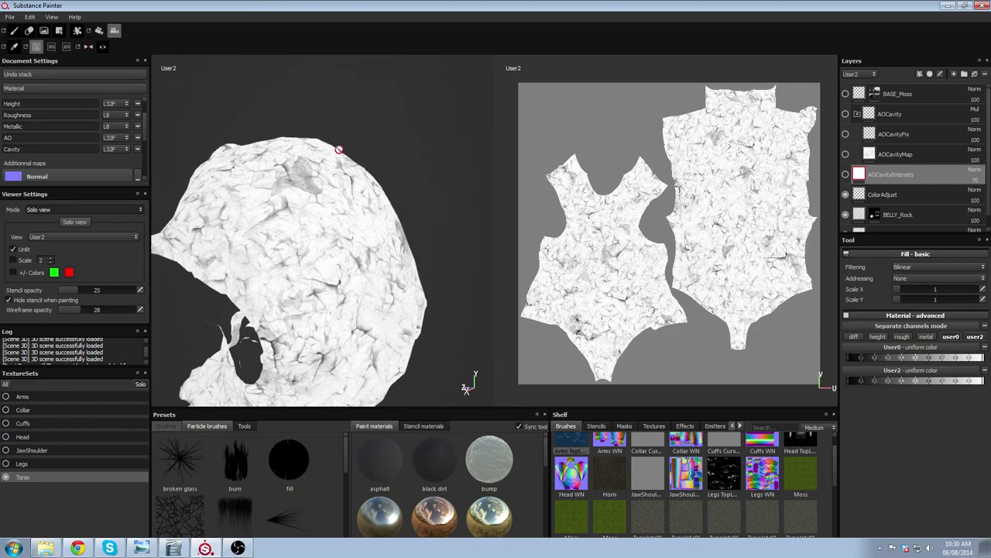
left_click_drag(336, 205, 327, 215, "alt")
right_click_drag(327, 216, 312, 303, "alt")
middle_click_drag(334, 271, 364, 199, "alt")
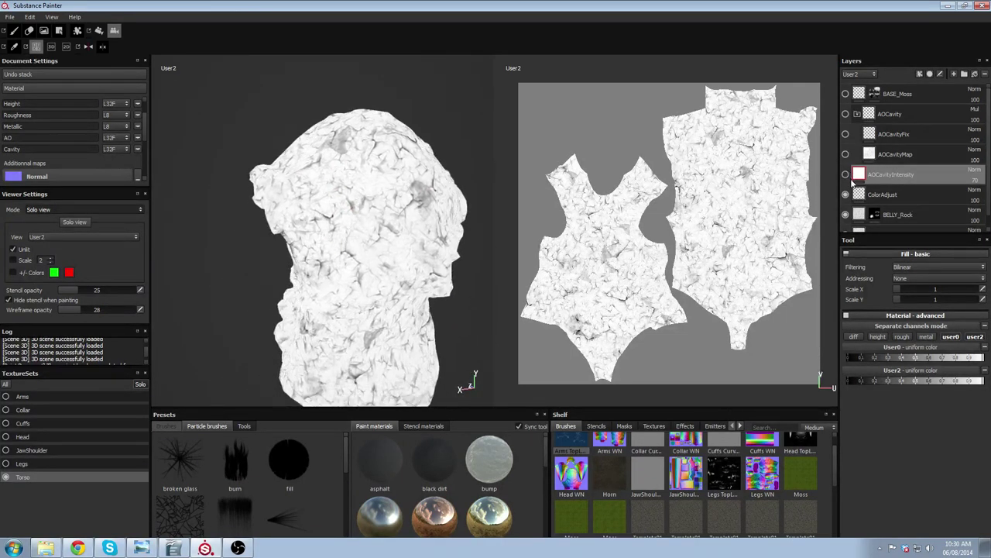
left_click_drag(299, 201, 376, 209, "alt")
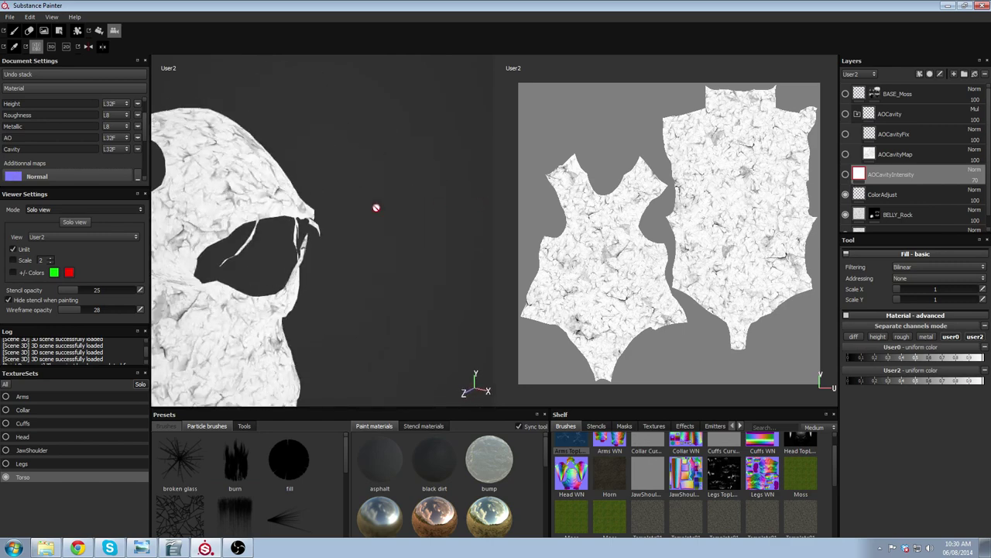
middle_click_drag(377, 209, 549, 171, "alt")
Show the AOCavity group, AOCavityFix, AOCavityMap and AOCavityIntensity, and view the combined cavity on the torso's front.
left_click(845, 114)
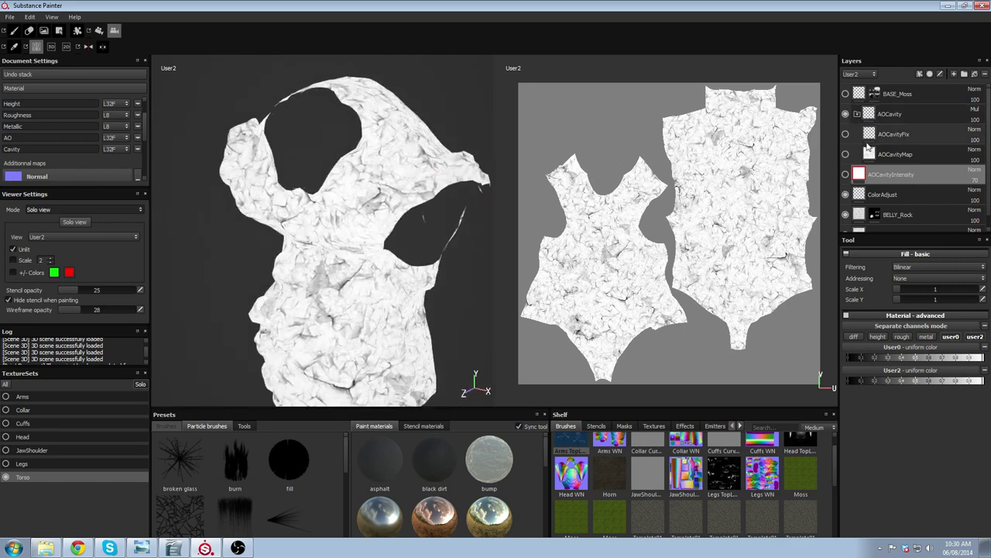
left_click(845, 134)
left_click(845, 154)
left_click(846, 174)
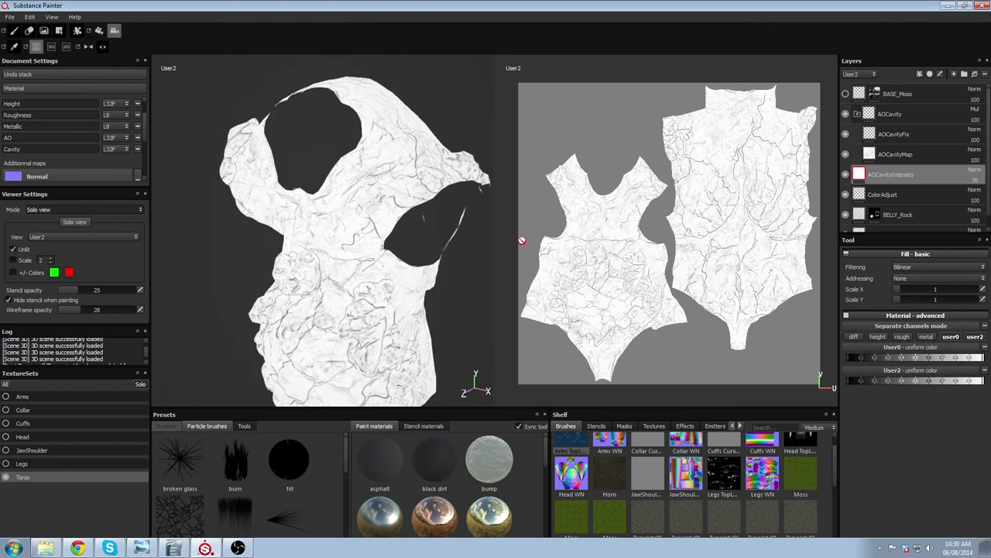
left_click_drag(263, 233, 330, 232, "alt")
right_click_drag(330, 232, 354, 193, "alt")
left_click_drag(354, 193, 444, 177, "alt")
scroll(445, 178, "up", 2)
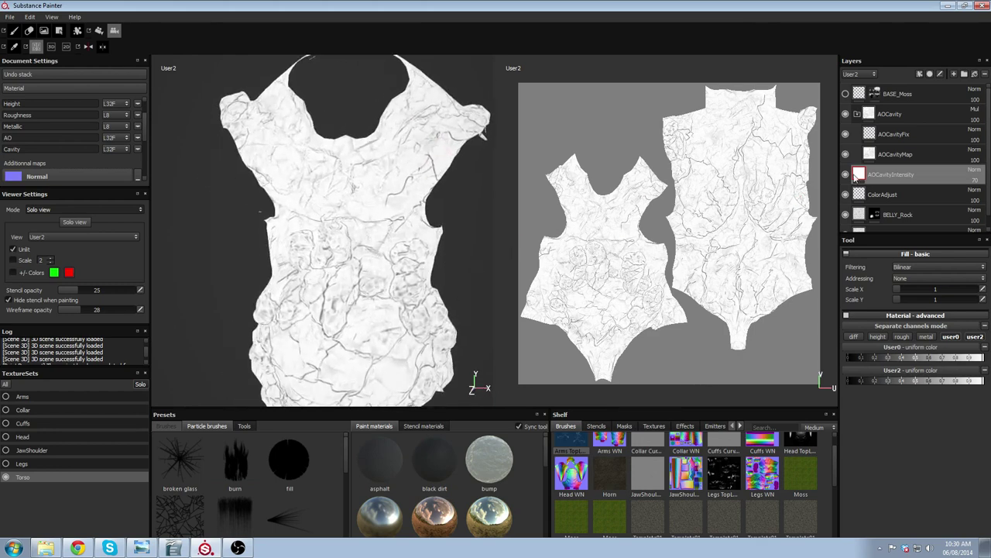
Review AOCavityMap's baked AO and curvature maps, the AOCavityFix layer and the AOCavity group's Multiply blending.
left_click(899, 154)
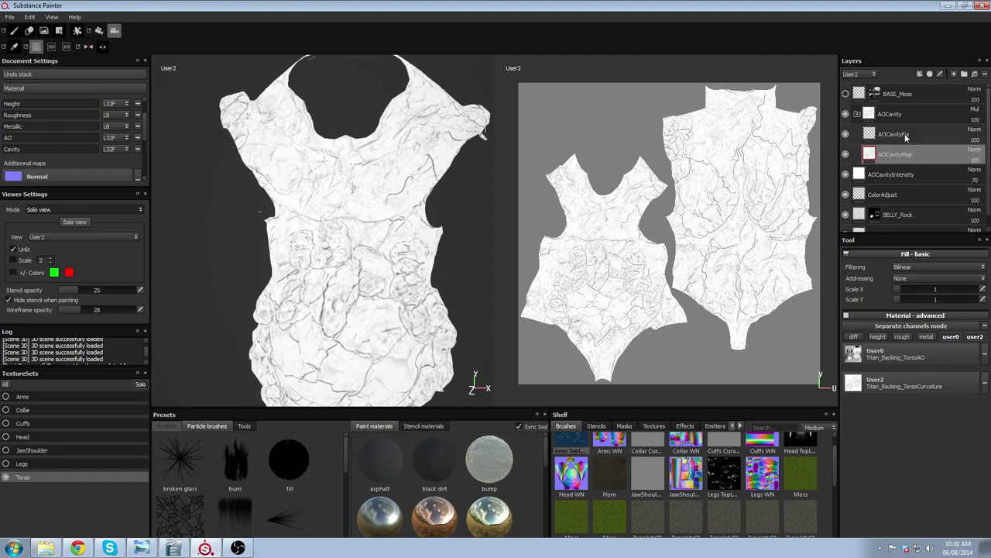
left_click(902, 134)
left_click(915, 155)
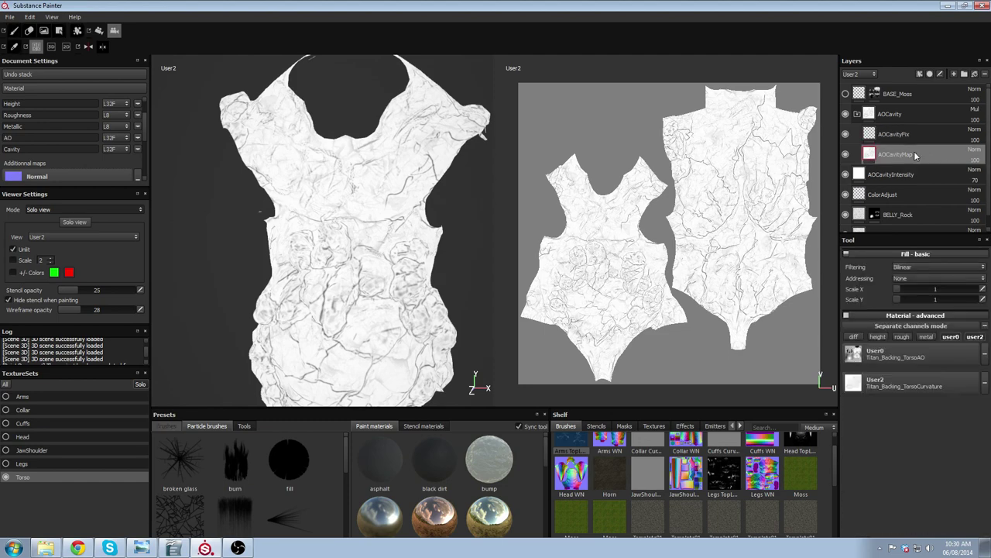
left_click_drag(310, 302, 440, 245, "alt")
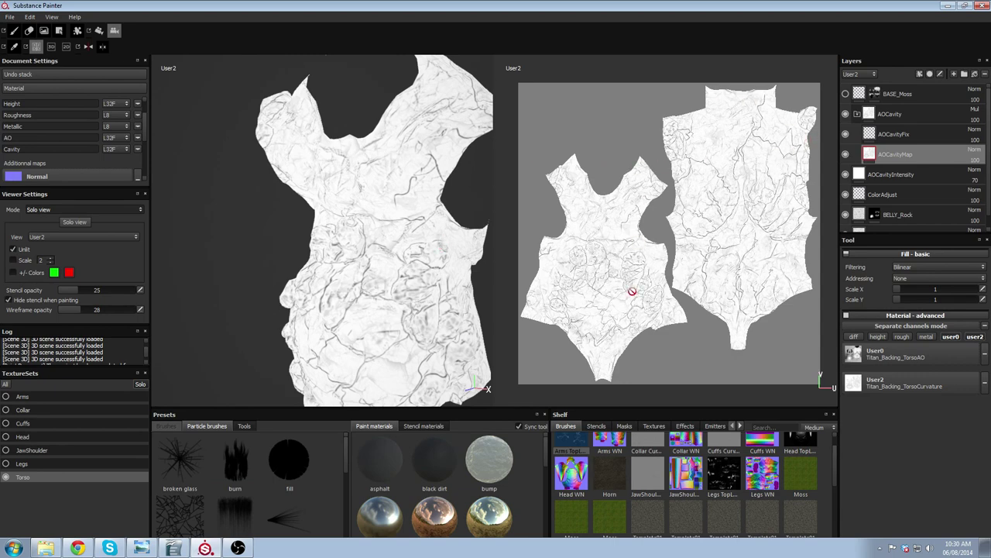
left_click_drag(423, 97, 414, 178, "alt+shift")
right_click_drag(414, 178, 424, 155, "alt")
left_click(958, 116)
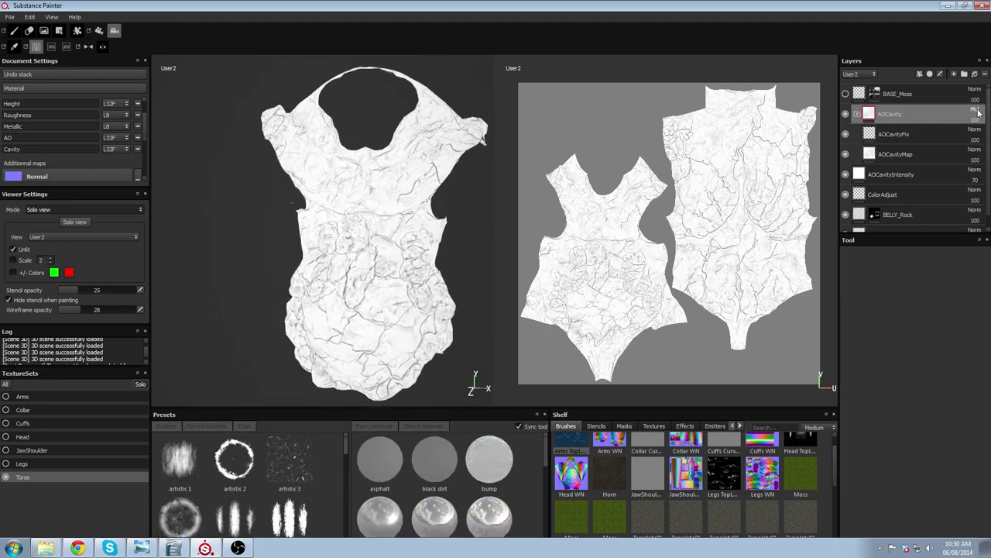
left_click_drag(444, 224, 380, 214, "alt")
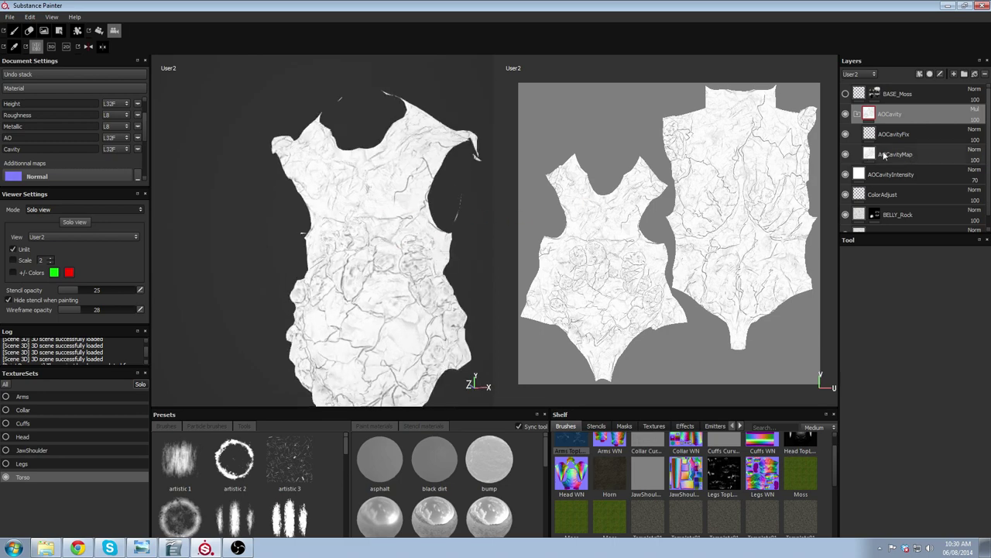
Cycle the viewer through the torso's channels from User2 to User0.
key("c")
key("c")
key("c")
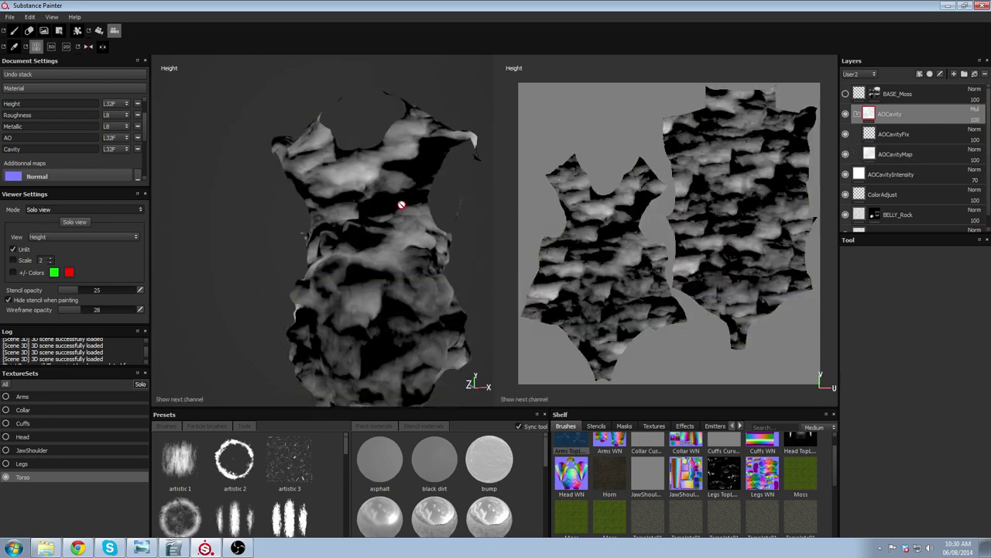
right_click_drag(308, 288, 336, 190, "alt")
left_click_drag(336, 191, 356, 194, "alt")
Inspect AOCavityFix and AOCavityMap, comparing the torso's User0 channel with the AOCavityFix layer hidden and shown.
left_click(899, 134)
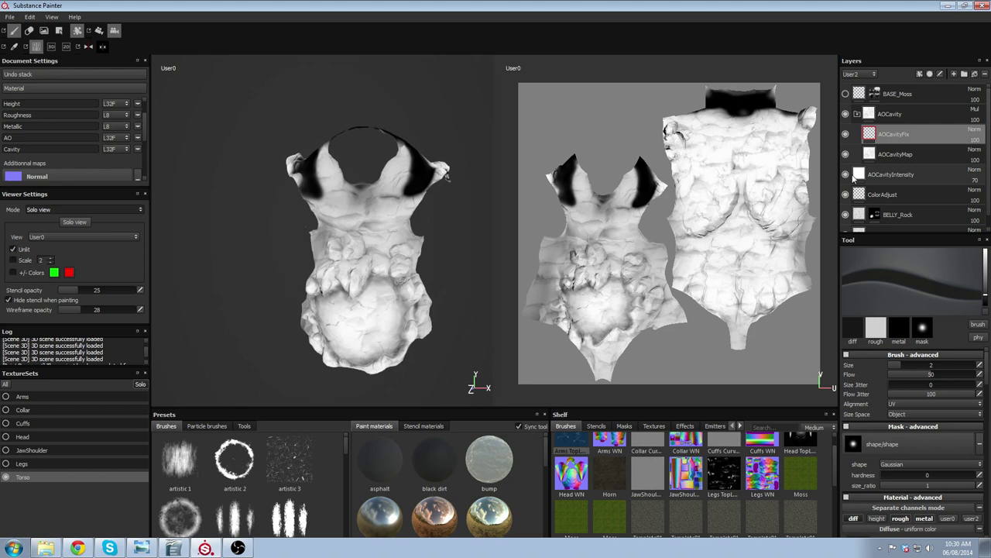
left_click(889, 156)
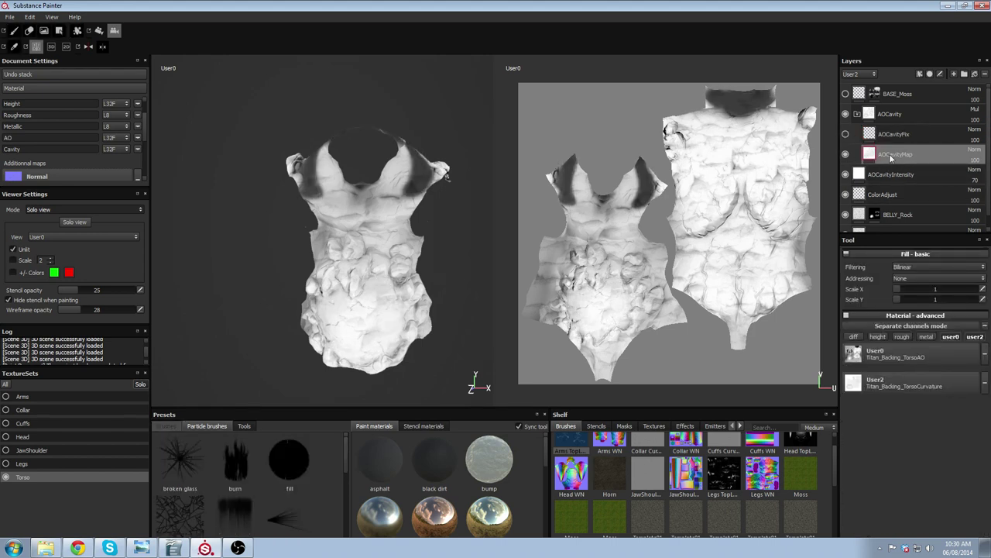
left_click_drag(473, 254, 418, 262, "alt")
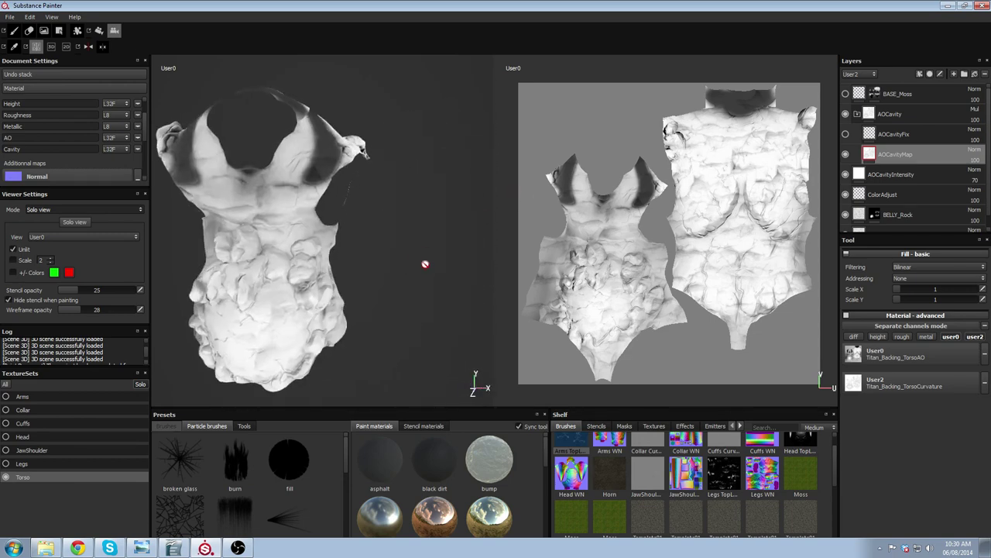
left_click(846, 135)
left_click_drag(294, 232, 257, 238, "alt")
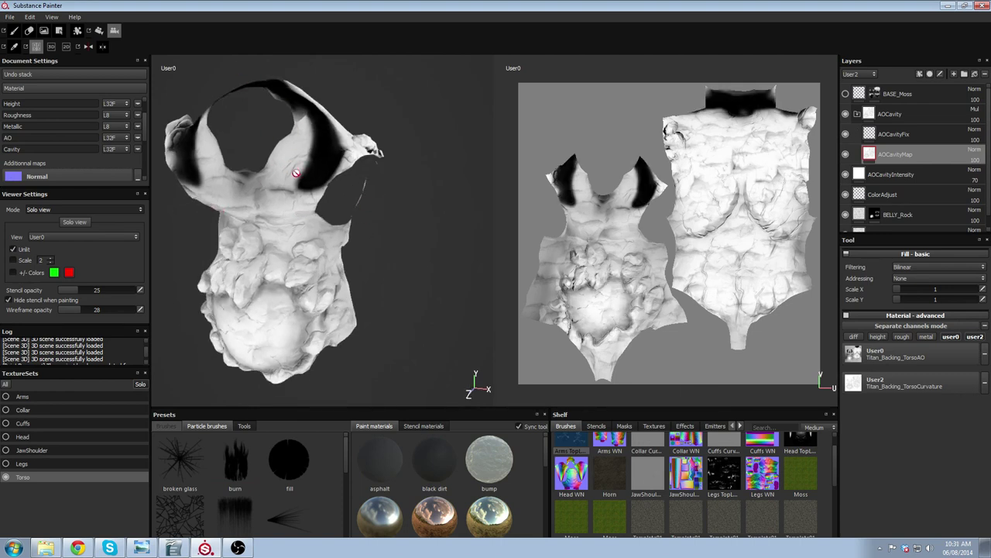
Examine the painted AO corrections around the neck and belly, turning AOCavityFix off and back on.
left_click_drag(344, 242, 391, 277, "alt")
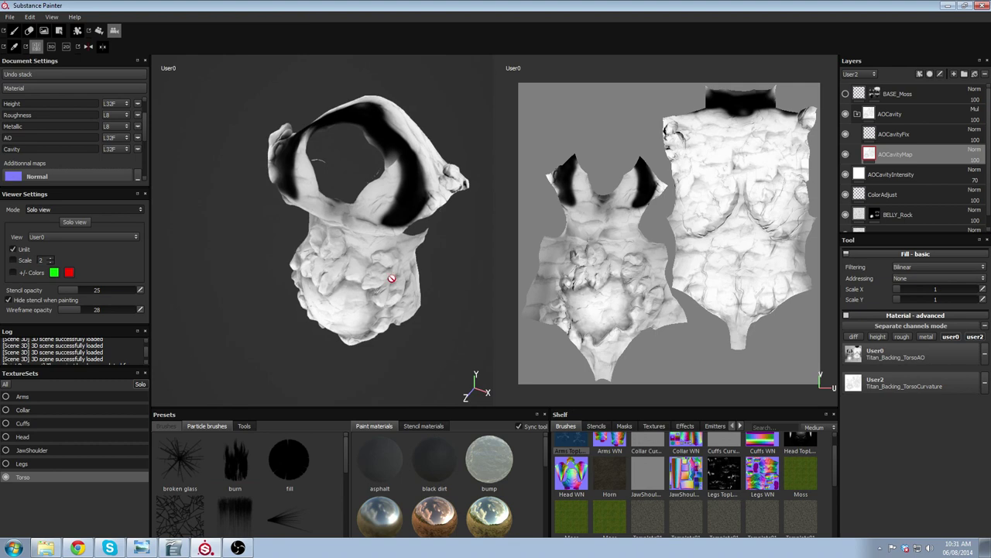
left_click_drag(323, 166, 325, 188, "alt")
right_click_drag(325, 188, 452, 363, "alt")
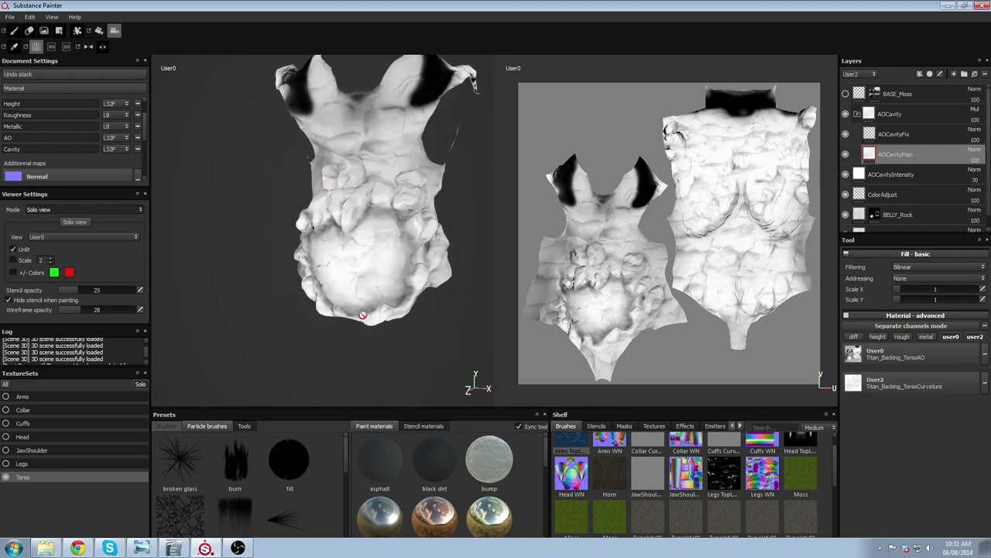
left_click_drag(350, 220, 380, 193, "alt")
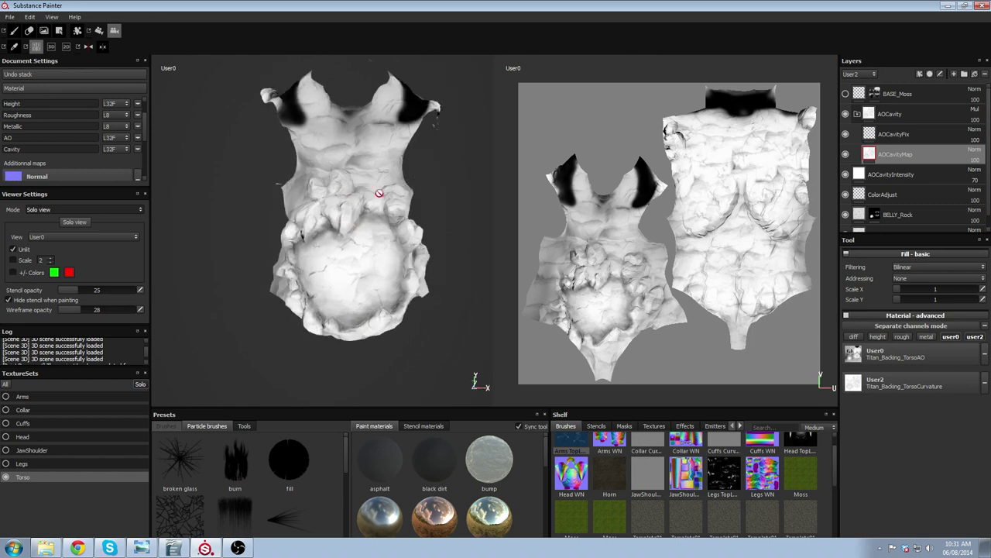
left_click(847, 136)
left_click(847, 135)
left_click_drag(411, 206, 332, 246, "alt")
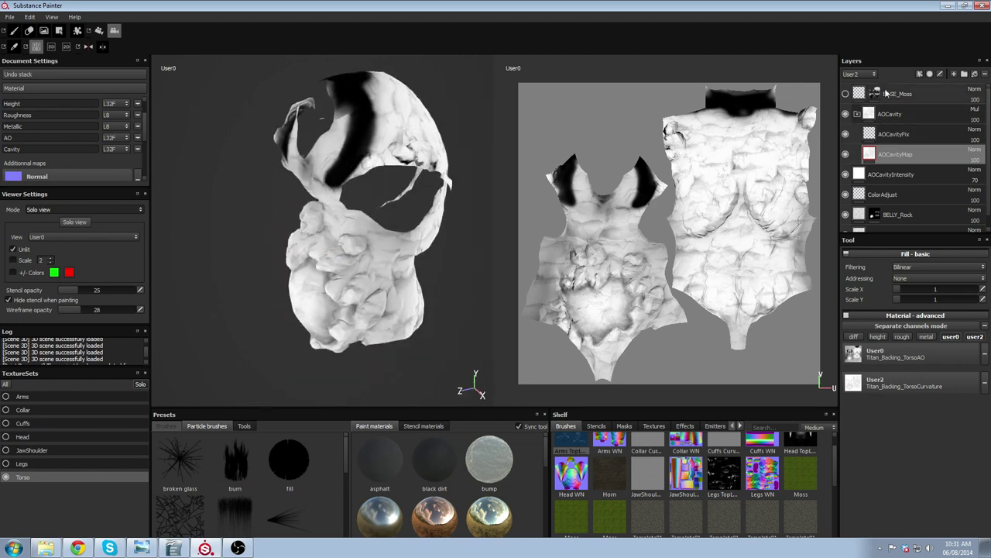
Switch the layer stack back to the Diffuse channel and cycle the viewer through the torso's channels.
left_click(866, 75)
left_click(856, 83)
left_click_drag(265, 195, 305, 195, "alt")
key("c")
key("c")
key("c")
key("c")
key("c")
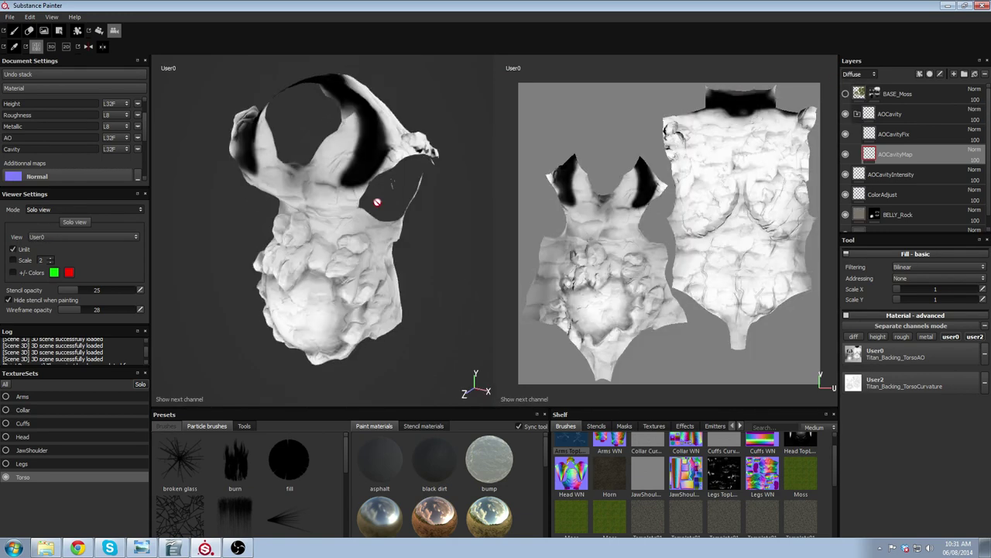
Return the viewer to the Diffuse channel and show the BASE_Moss layer on the torso.
key("c")
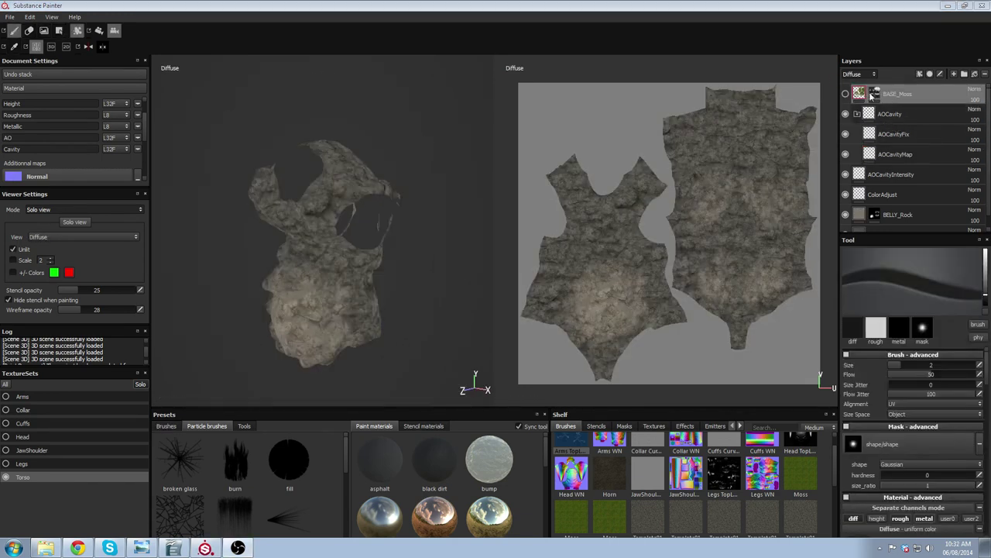
left_click(845, 93)
left_click_drag(325, 246, 417, 267, "alt")
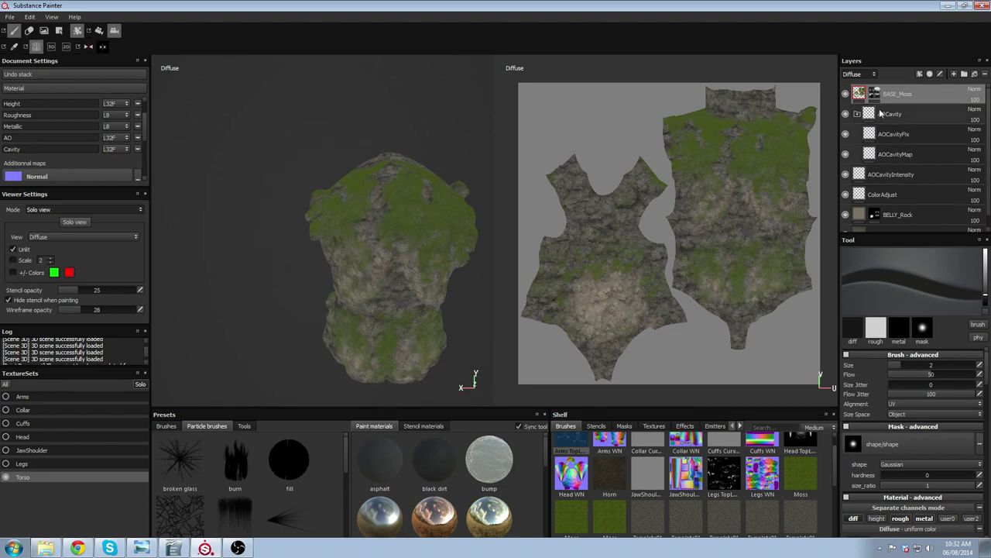
Examine the BASE_Moss layer's mask around the torso's front, neck, belly and sides.
left_click(874, 94)
left_click_drag(402, 228, 294, 269, "alt")
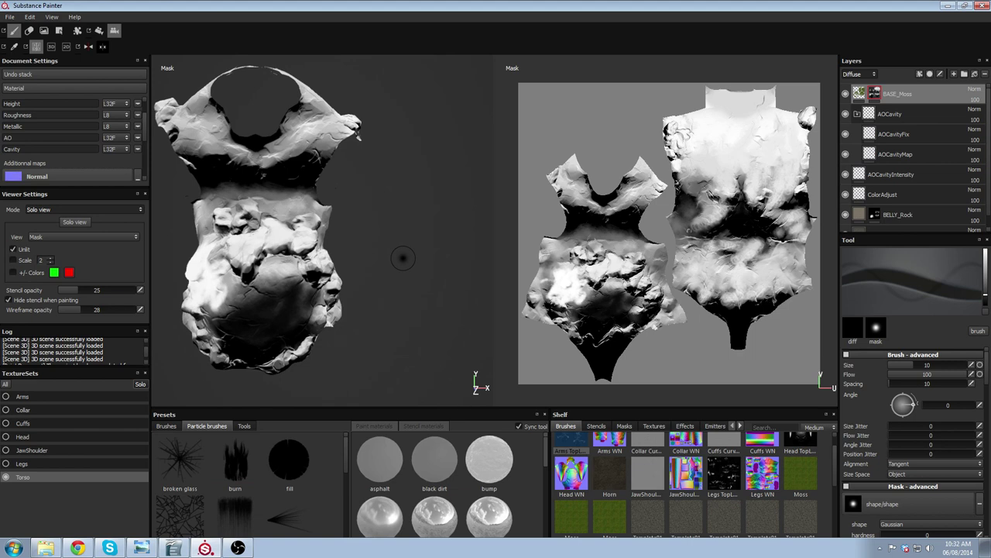
left_click_drag(403, 257, 350, 223, "alt")
left_click_drag(318, 280, 361, 233, "alt")
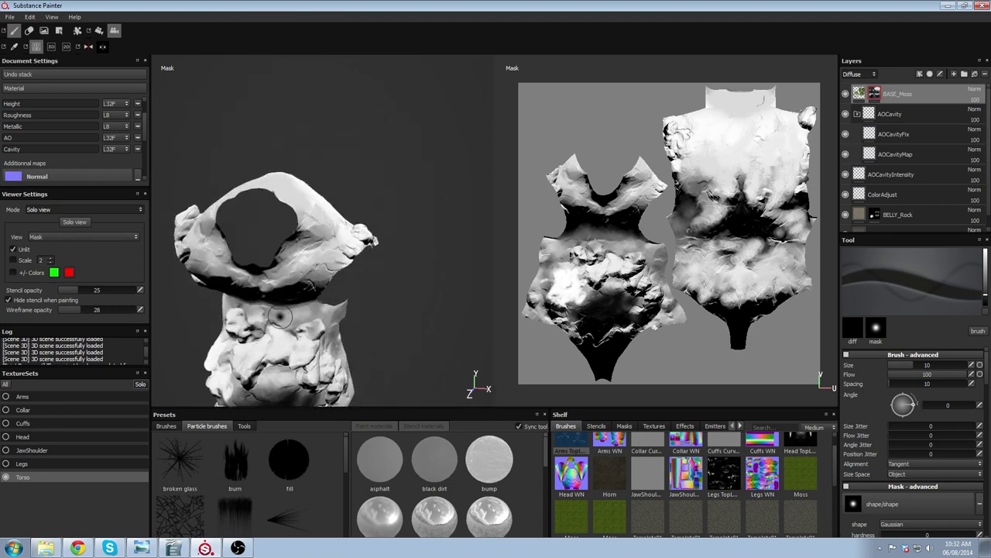
left_click_drag(276, 325, 295, 232, "alt")
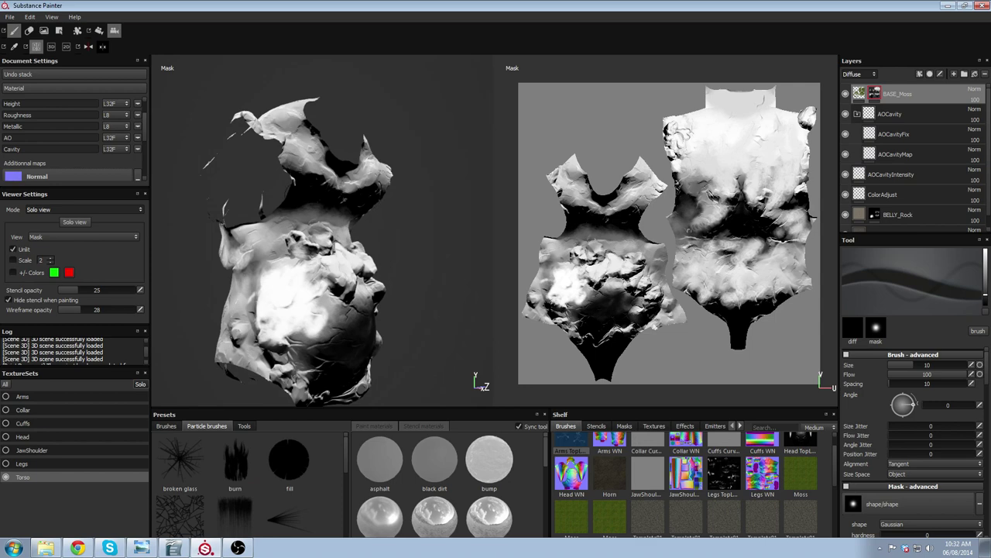
left_click_drag(319, 306, 398, 193, "alt")
left_click_drag(400, 227, 349, 221, "alt")
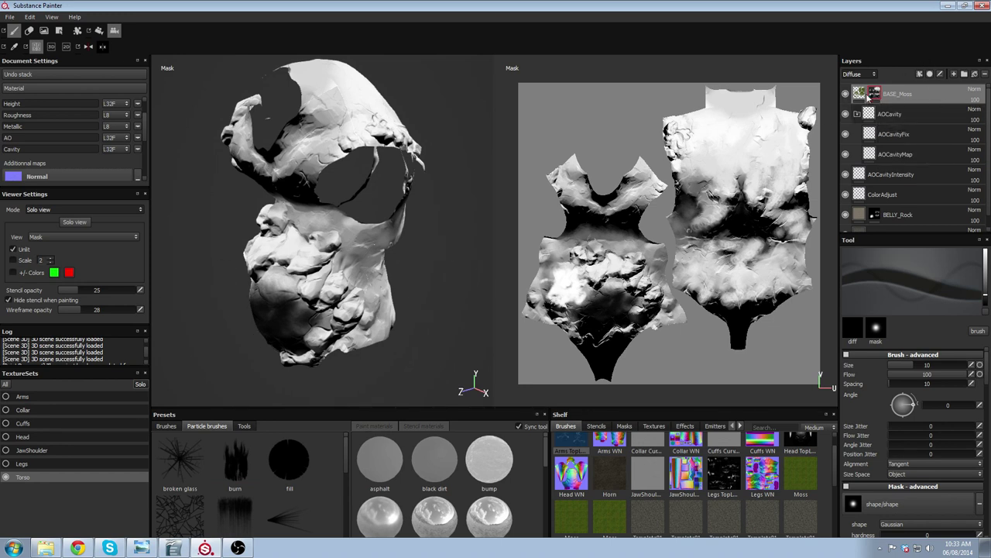
key("alt")
mouse_move(877, 93)
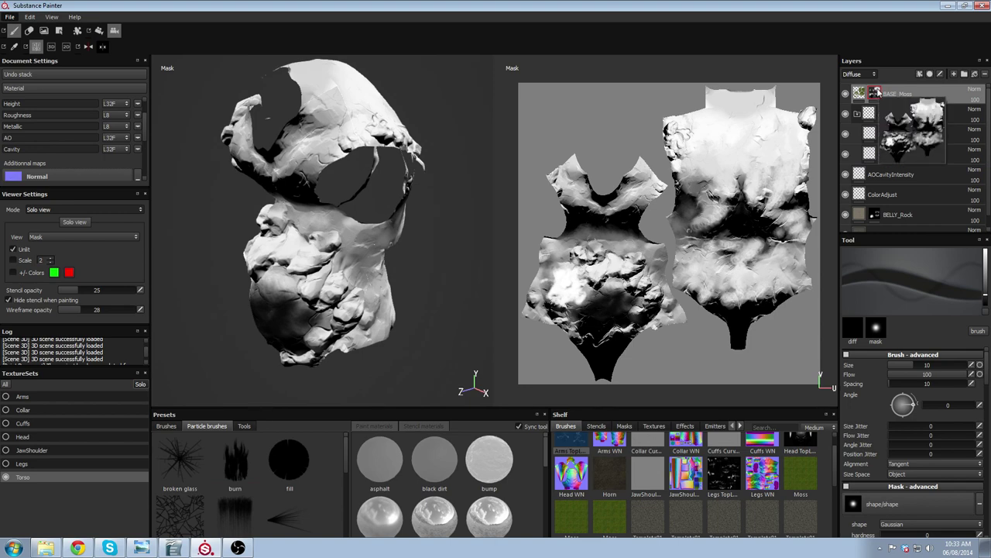
Compare the BASE_Moss layer's diffuse result with its mask around the torso's belly and sides.
left_click(858, 93)
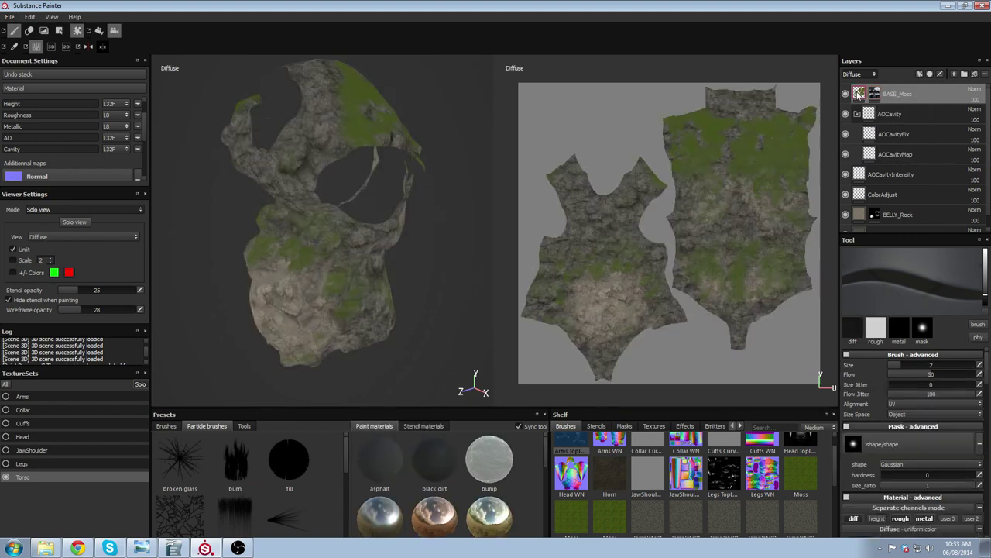
left_click_drag(270, 250, 436, 215, "alt")
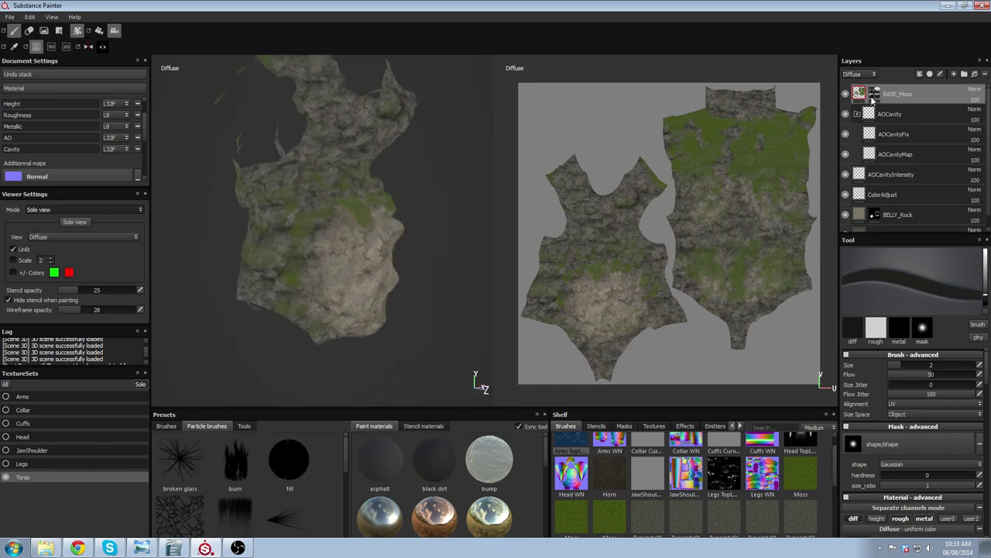
left_click_drag(330, 204, 442, 230, "alt")
left_click(875, 93)
left_click_drag(255, 251, 421, 172, "alt")
mouse_move(375, 265)
left_mouse_down("alt")
mouse_move(419, 194)
mouse_move(254, 222)
mouse_move(186, 200)
left_mouse_up("alt")
key("ctrl+z")
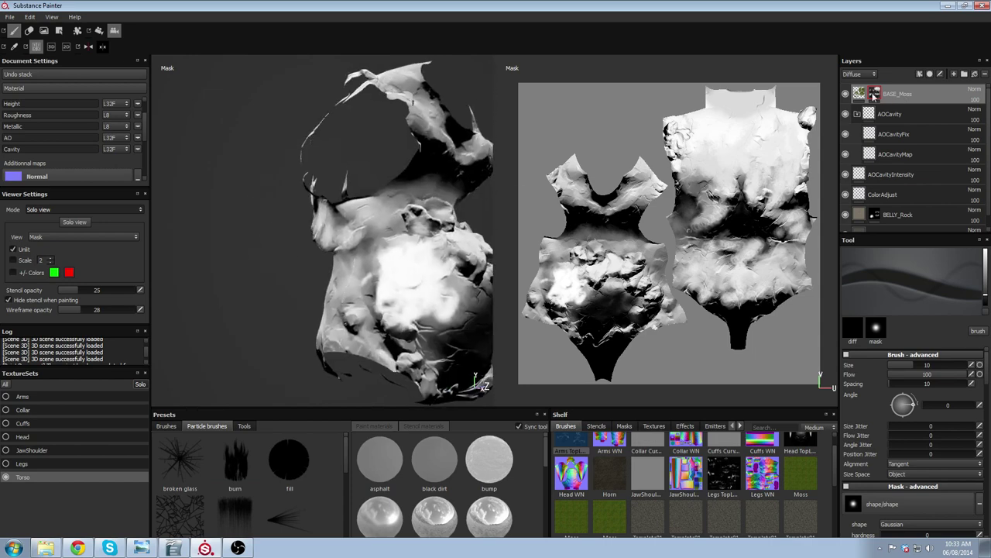
Display the full PBR material and turn off the torso's solo mode to view the moss across the whole creature.
left_click(858, 94)
left_click_drag(388, 293, 300, 223, "alt")
key("m")
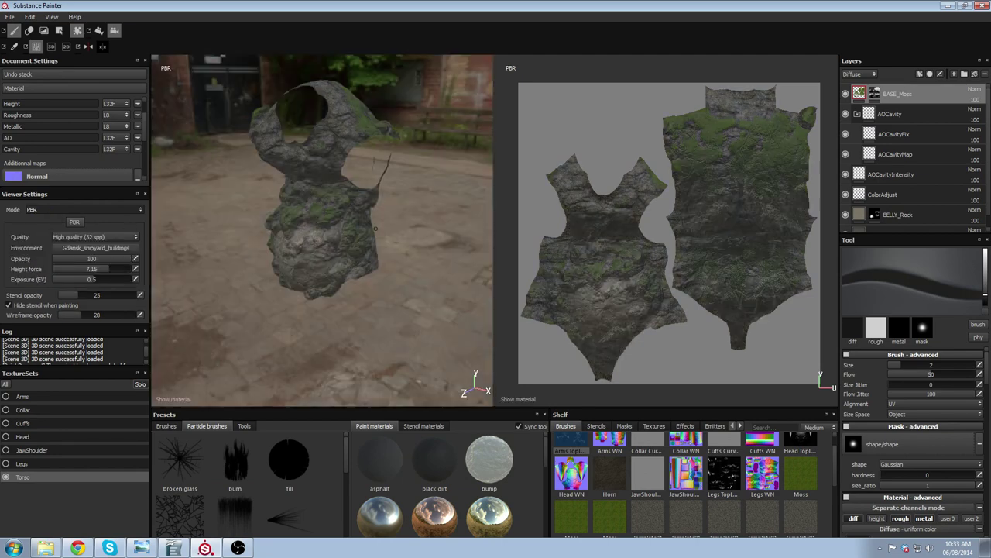
left_click(140, 384)
left_click_drag(233, 233, 410, 247, "alt")
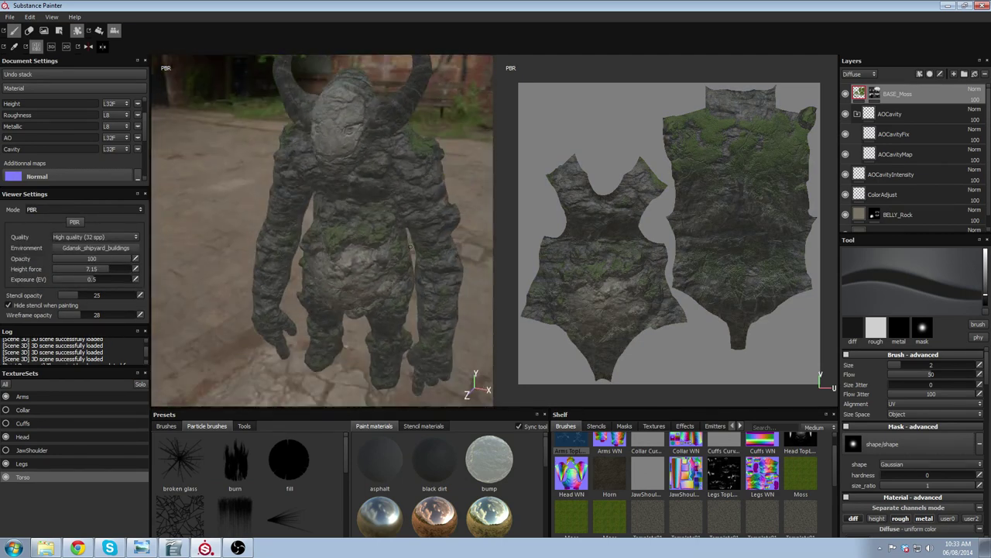
left_click_drag(247, 207, 437, 319, "alt")
left_click_drag(332, 228, 341, 226, "alt")
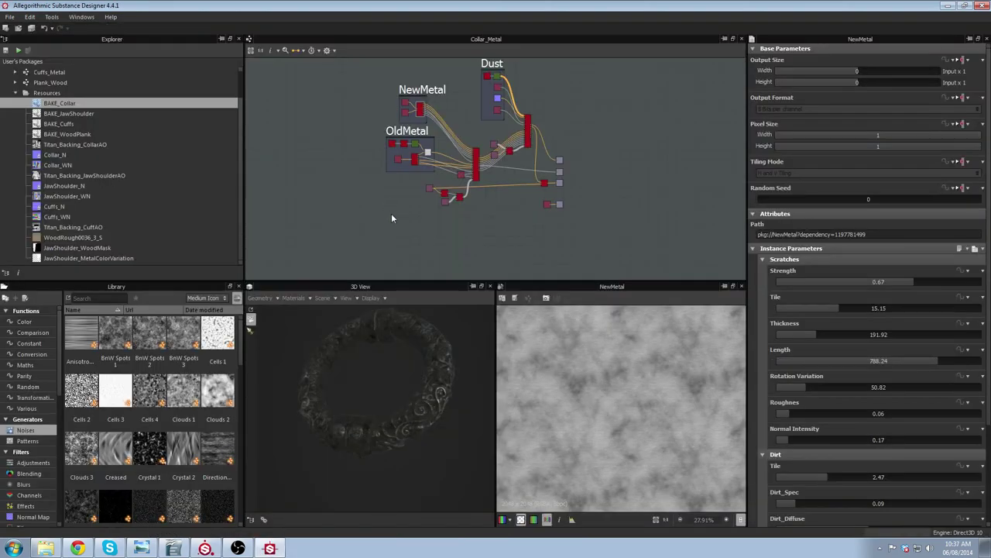
Switch to Substance Designer and review the overall layout of the Collar_Metal graph alongside the collar in 3D.
scroll(392, 213, "up", 3)
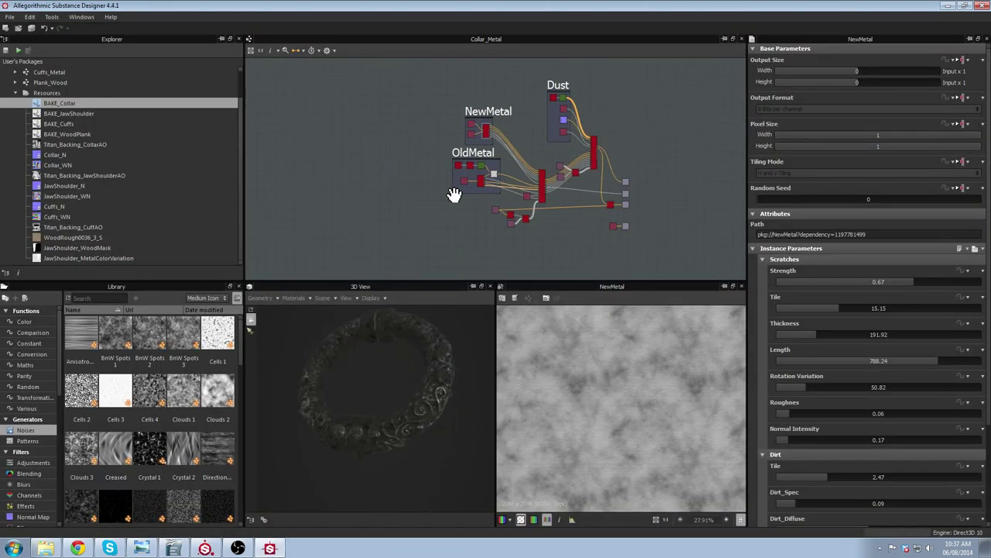
middle_click_drag(551, 172, 467, 203)
scroll(468, 180, "up", 2)
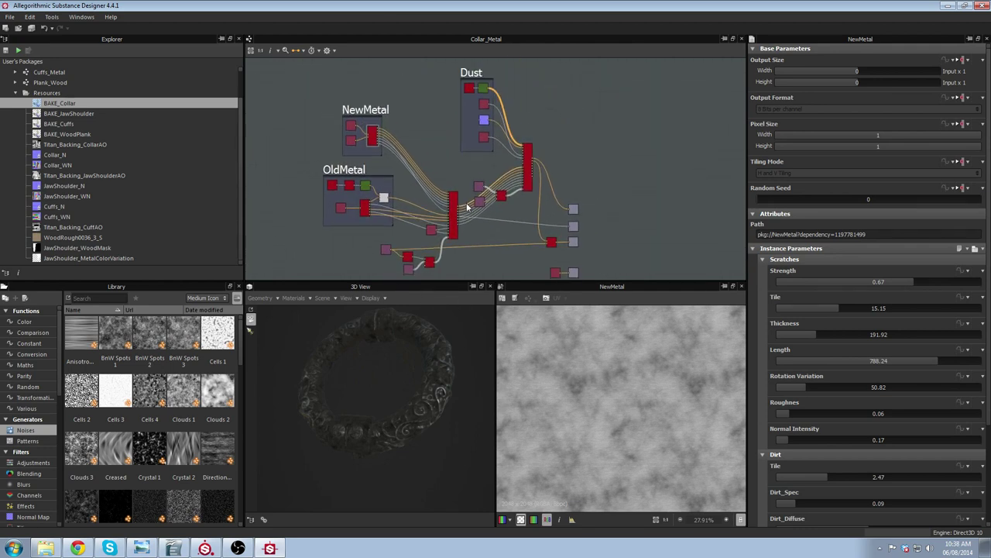
scroll(467, 203, "up", 1)
left_click_drag(409, 405, 424, 420)
Examine the Collar_Metal graph's material groups and their connections, ending at the OldMetal group.
middle_click_drag(400, 123, 497, 180)
scroll(490, 211, "up", 2)
middle_click_drag(484, 256, 429, 202)
scroll(429, 202, "down", 1)
scroll(459, 229, "up", 2)
scroll(459, 165, "down", 1)
middle_click_drag(479, 151, 401, 200)
middle_click_drag(421, 233, 423, 175)
scroll(422, 173, "down", 1)
scroll(401, 177, "up", 1)
middle_click_drag(401, 176, 500, 187)
scroll(500, 187, "up", 1)
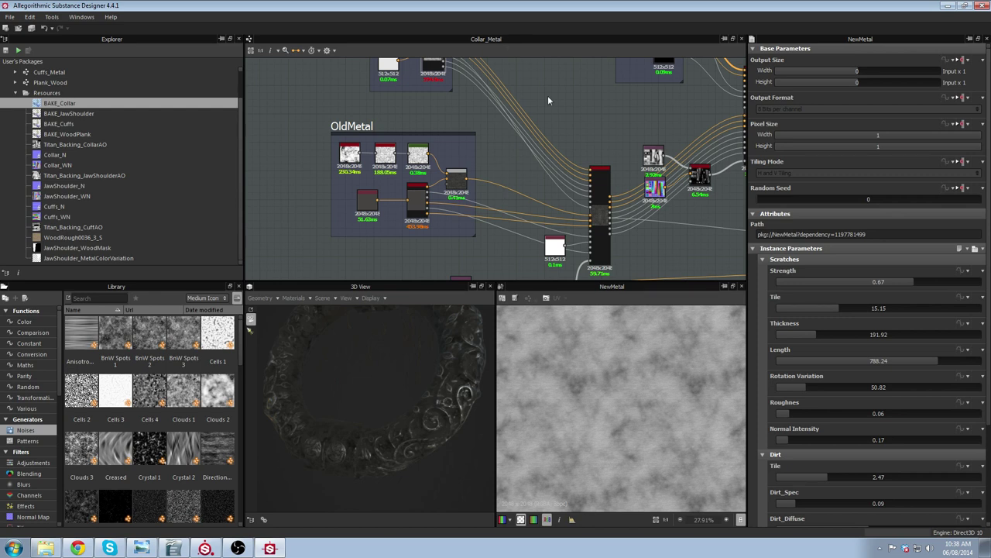
Examine the node that blends OldMetal with NewMetal and the mask inputs around it.
middle_click_drag(517, 138, 506, 153)
scroll(507, 153, "down", 2)
middle_click_drag(584, 207, 523, 178)
scroll(524, 189, "up", 4)
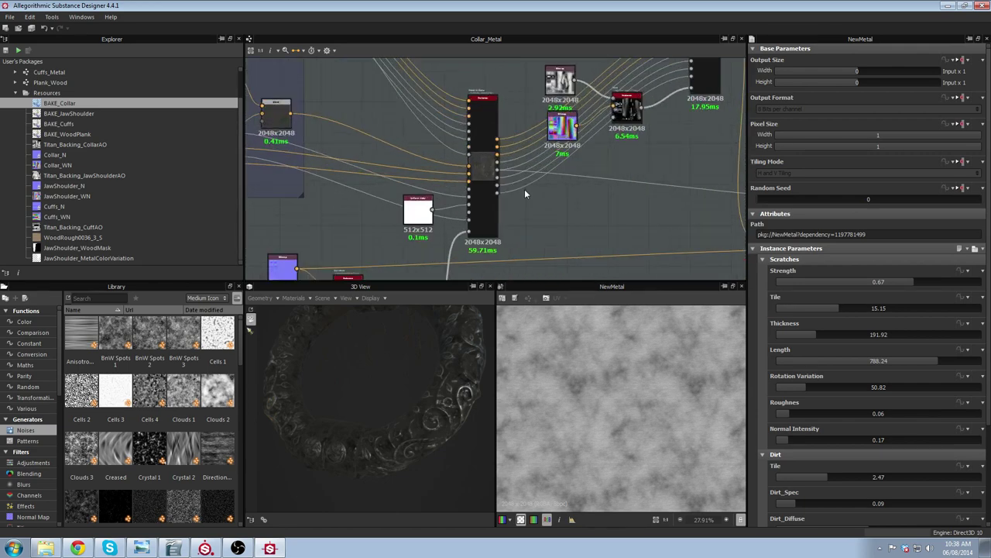
scroll(512, 144, "up", 3)
middle_click_drag(484, 130, 564, 54)
scroll(527, 132, "down", 2)
Preview the Metal Painted node in the OldMetal group and review its colour and Pattern parameters.
middle_click_drag(302, 141, 586, 205)
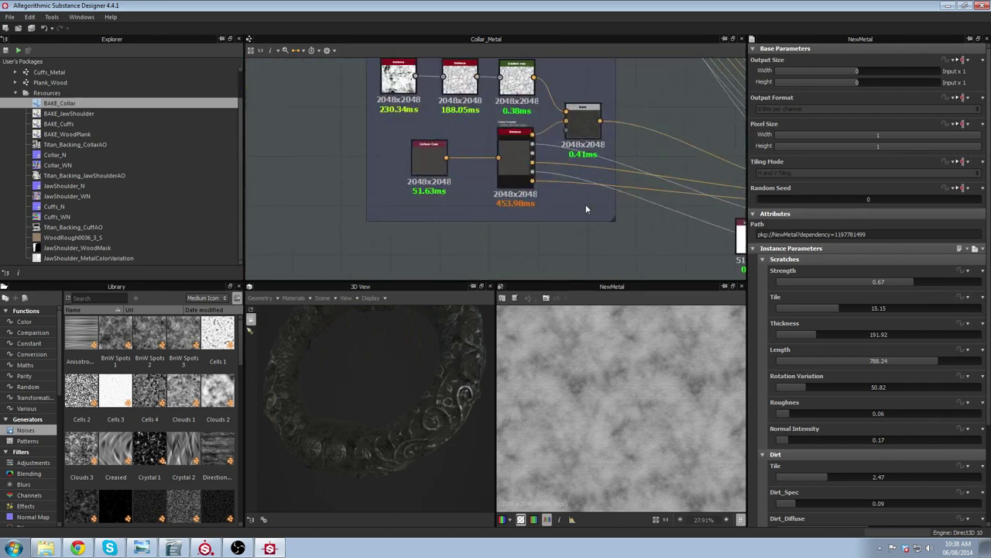
scroll(586, 209, "up", 1)
left_click(505, 139)
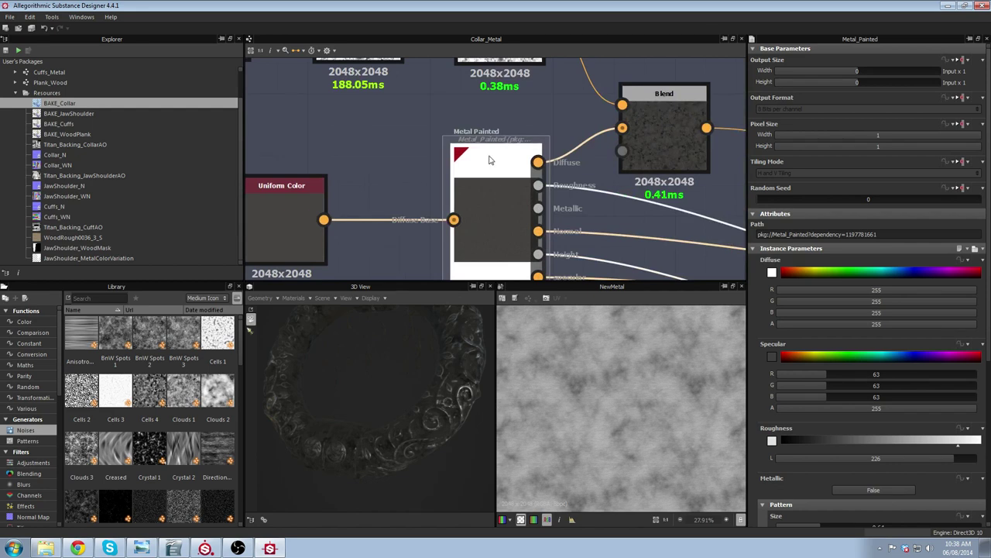
double_click(499, 191)
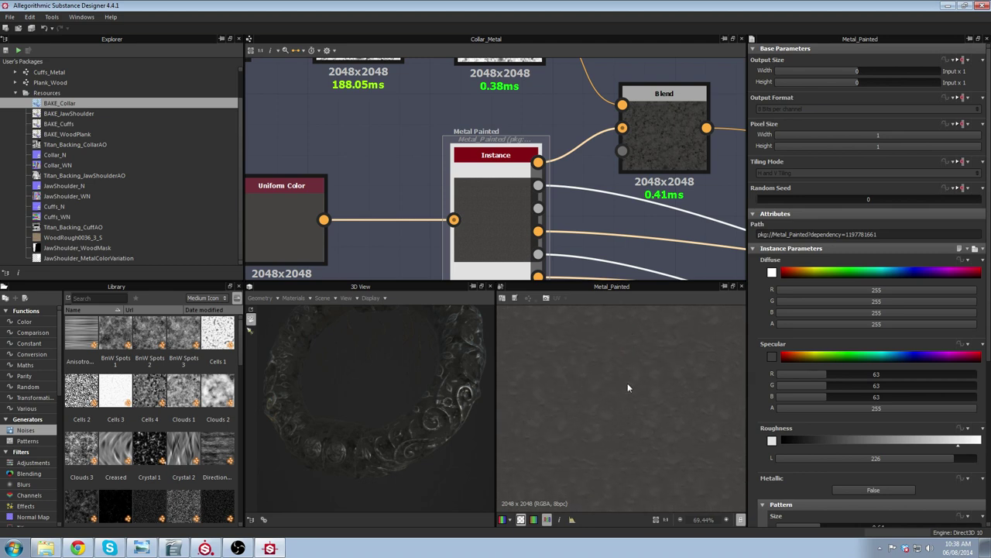
scroll(634, 357, "down", 3)
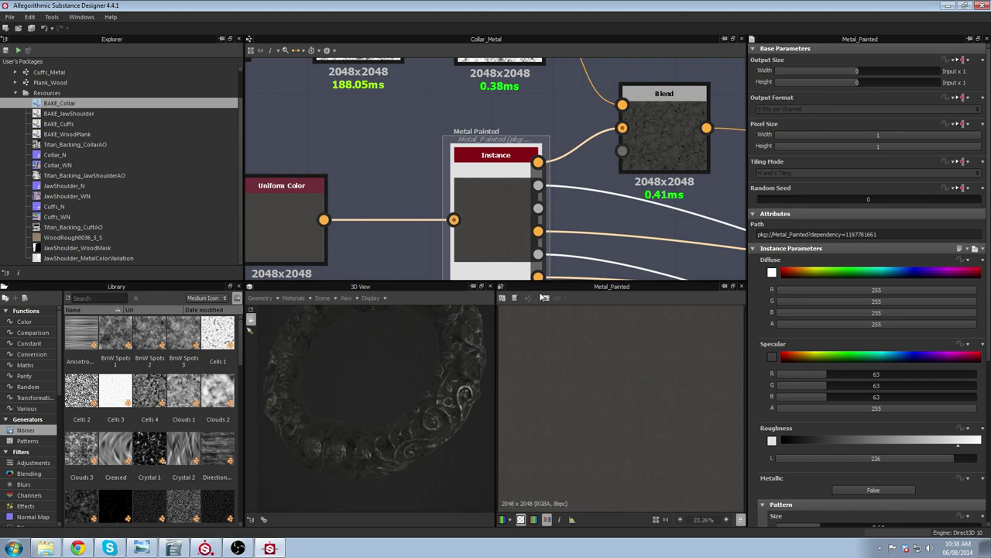
scroll(862, 386, "down", 3)
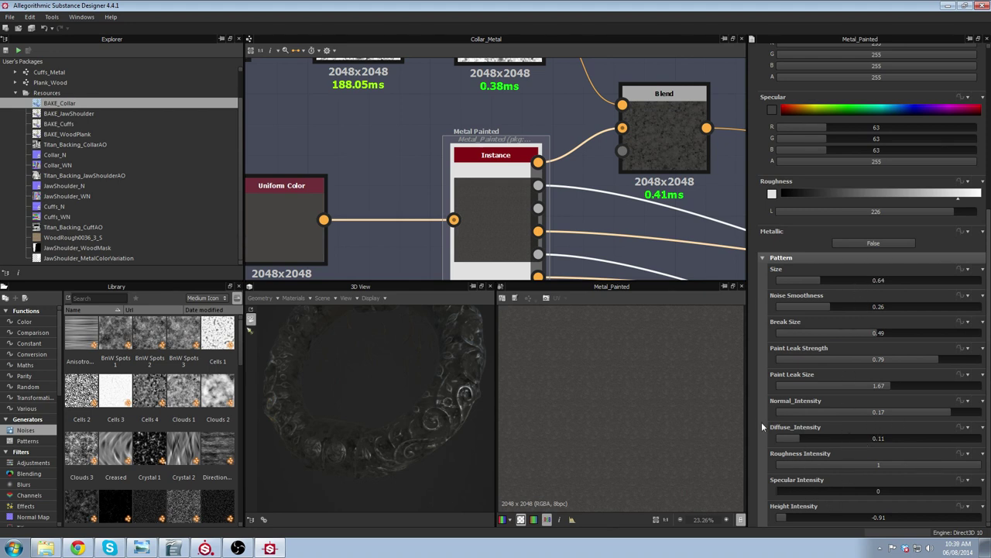
scroll(452, 142, "down", 2)
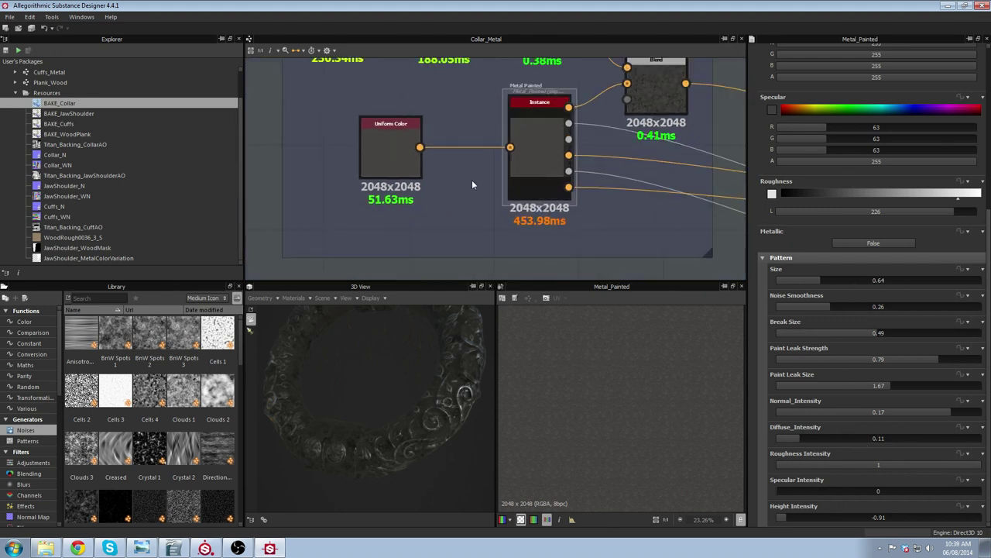
Try a dark blue, RGB 31, 46, 94, on the Uniform Color node feeding Metal Painted, and undo the change.
middle_click_drag(474, 174, 433, 205)
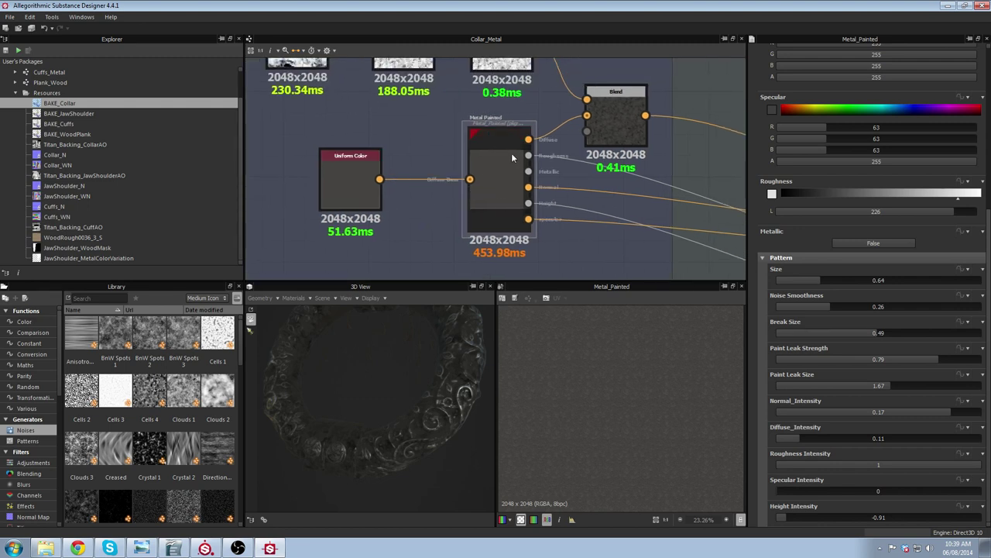
left_click(353, 178)
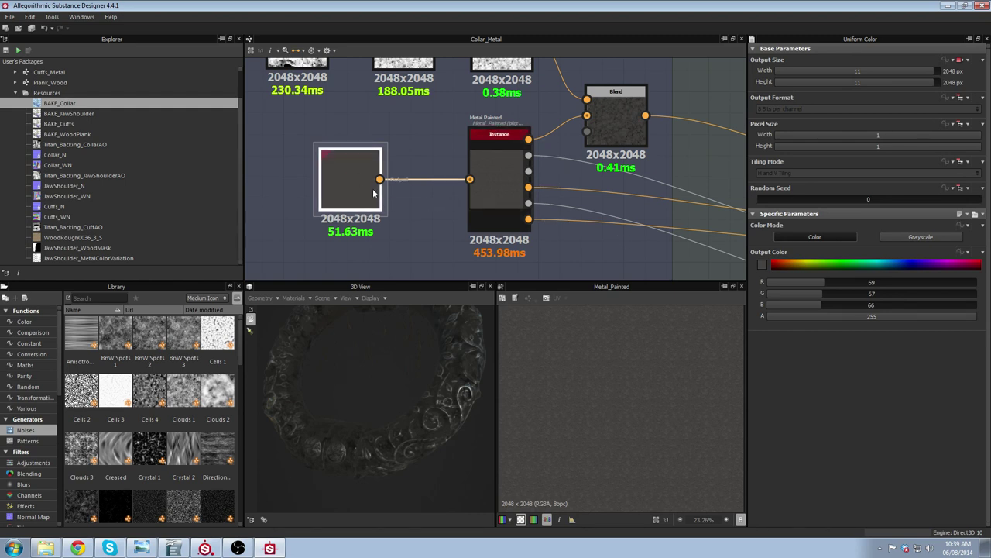
left_click(763, 266)
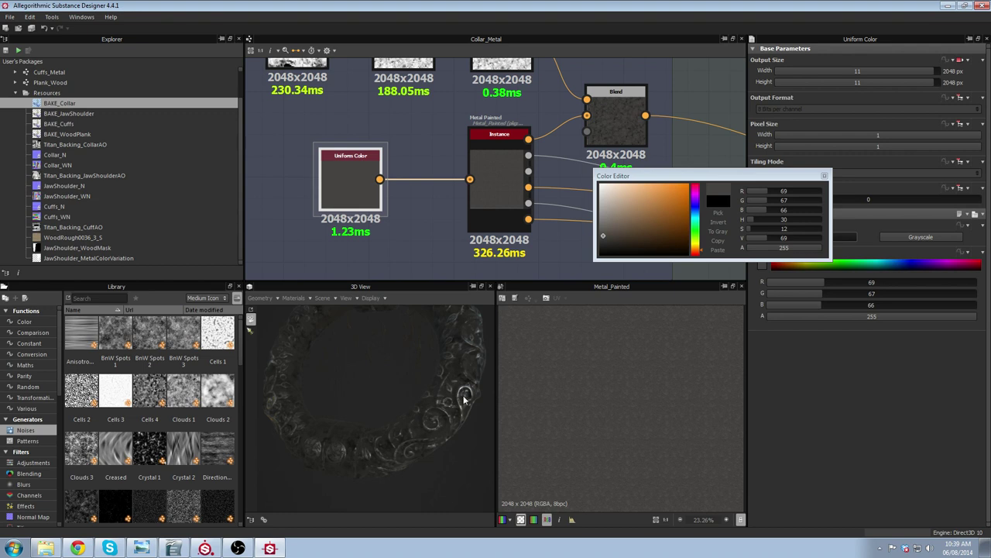
left_click(695, 209)
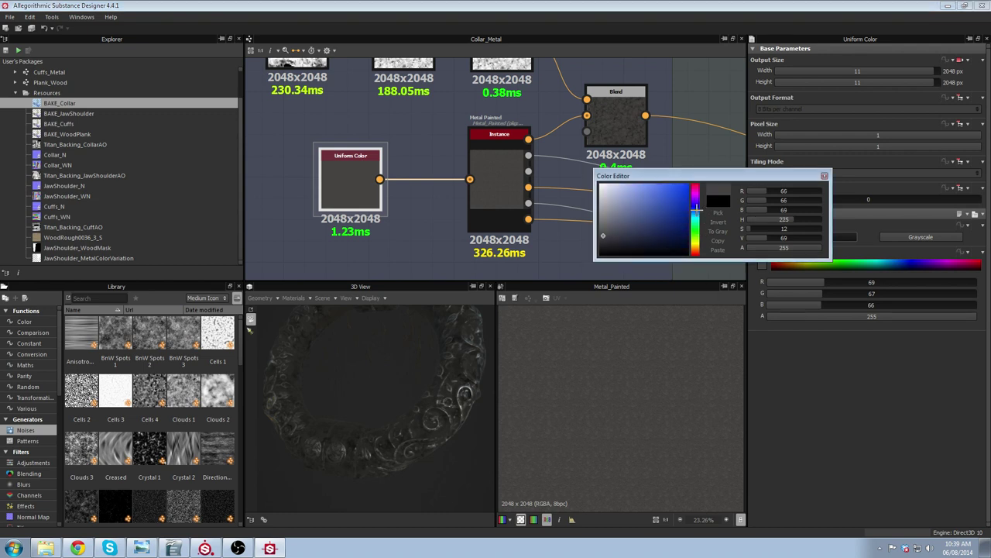
left_click(660, 226)
mouse_move(662, 223)
left_mouse_down()
mouse_move(638, 208)
mouse_move(659, 206)
mouse_move(659, 232)
left_mouse_up()
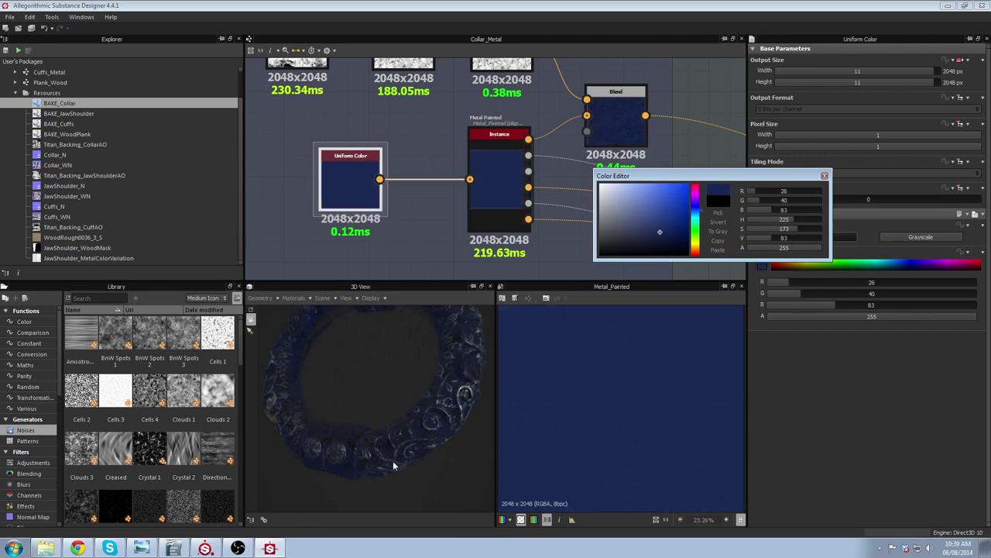
left_click(824, 176)
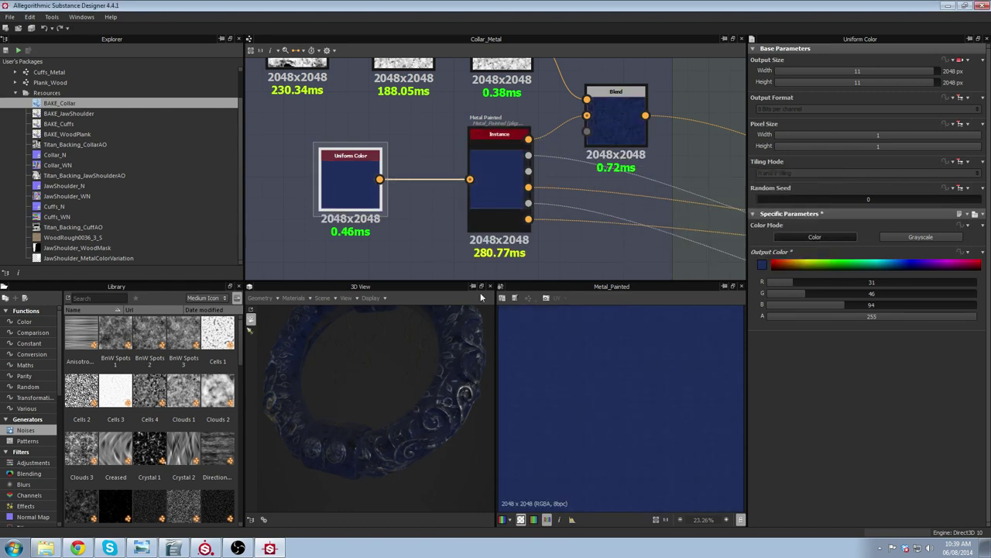
key("ctrl+z")
Inspect the grunge_map_009 node at the start of the OldMetal chain and its instance parameters.
middle_click_drag(516, 159, 509, 192)
scroll(508, 191, "down", 3)
scroll(495, 168, "up", 2)
middle_click_drag(427, 164, 379, 147)
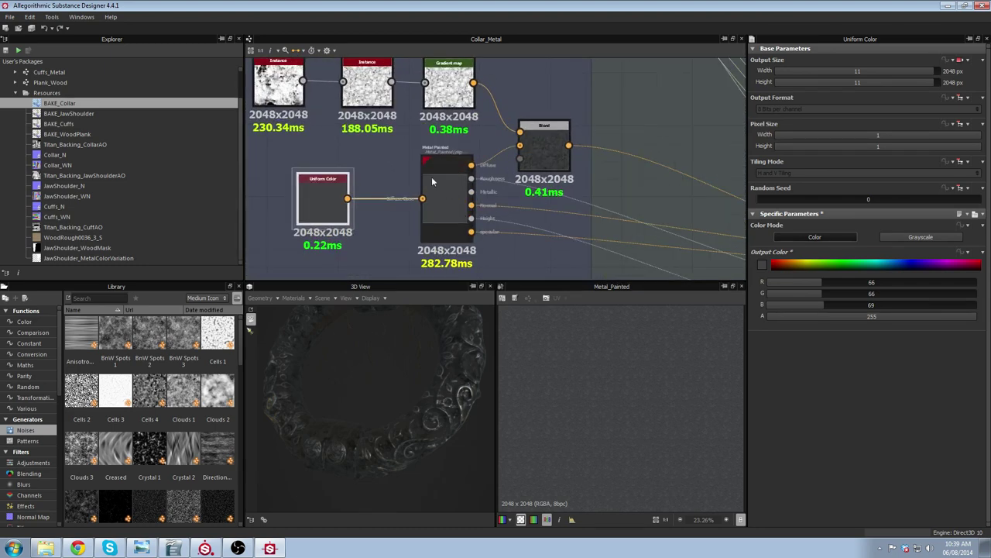
middle_click_drag(483, 160, 558, 164)
left_click(361, 104)
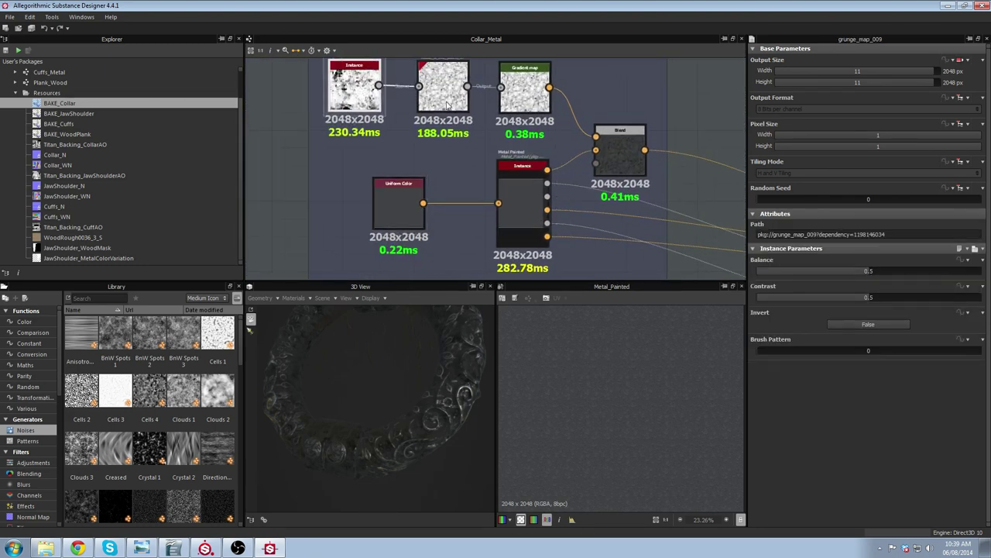
scroll(434, 175, "up", 2)
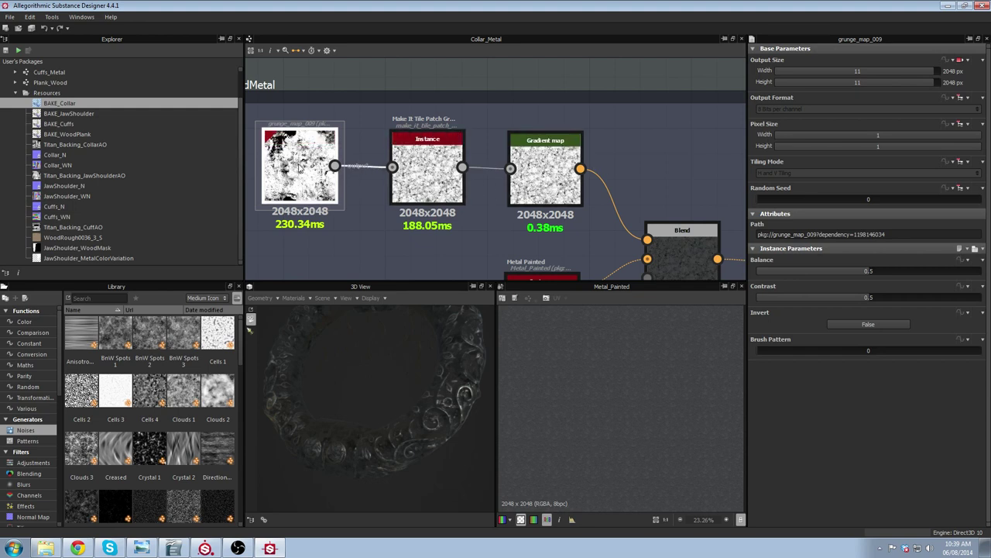
scroll(301, 151, "down", 2)
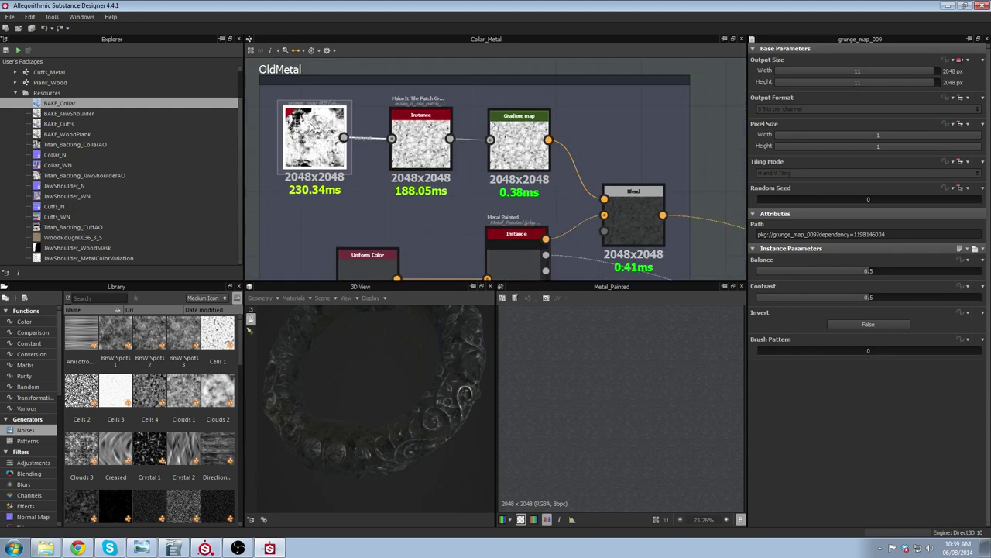
Follow the chain through Make It Tile Patch and Gradient map, and inspect the Blend node's parameters.
middle_click_drag(452, 147, 392, 147)
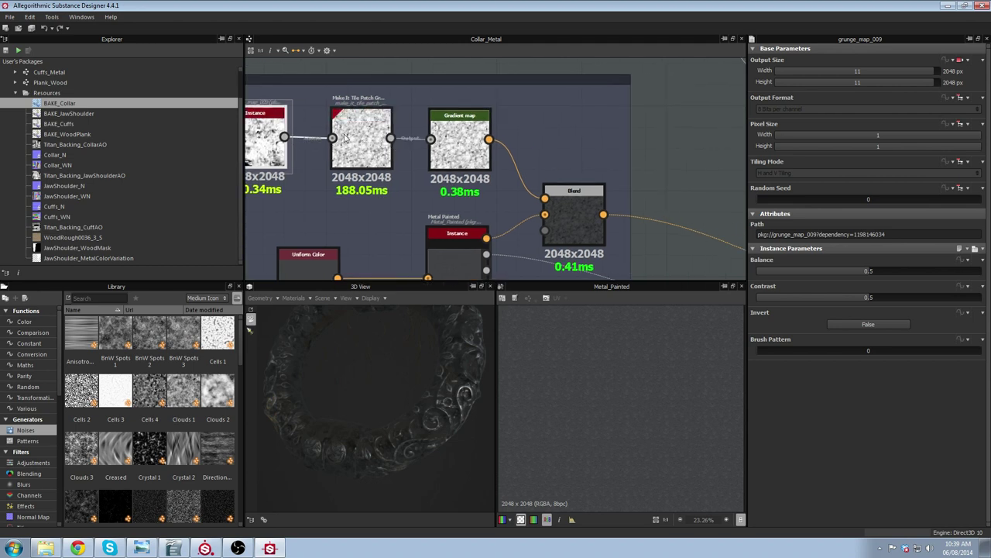
middle_click_drag(459, 167, 377, 146)
scroll(387, 155, "down", 1)
left_click(480, 184)
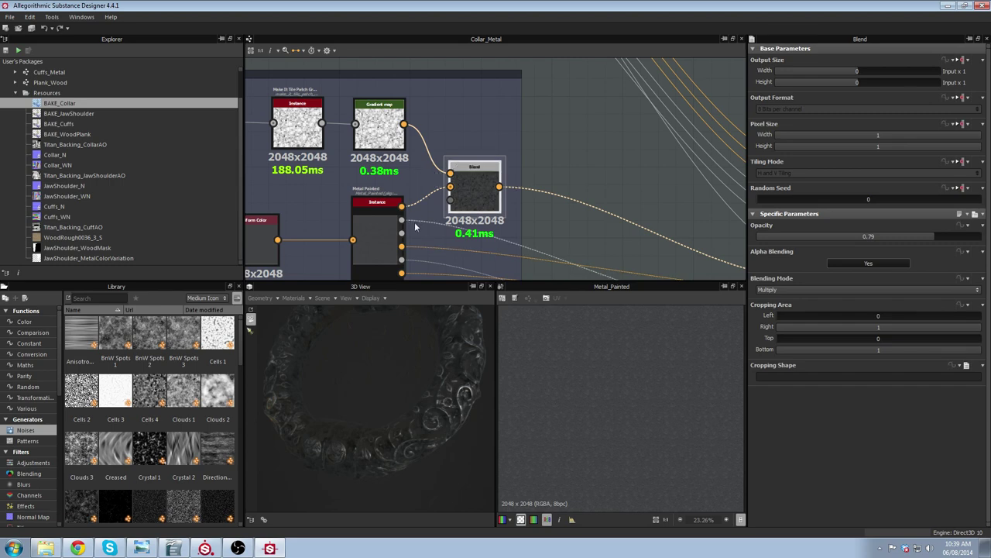
Preview the OldMetal group's Blend node and examine its grunge texture up close.
double_click(474, 192)
scroll(688, 396, "up", 3)
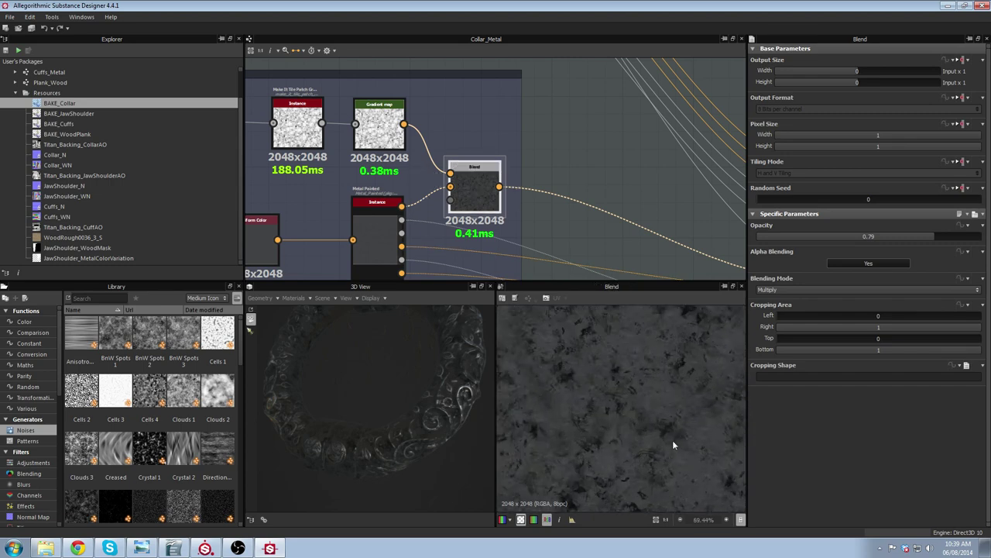
left_click(666, 519)
middle_click_drag(588, 421, 709, 423)
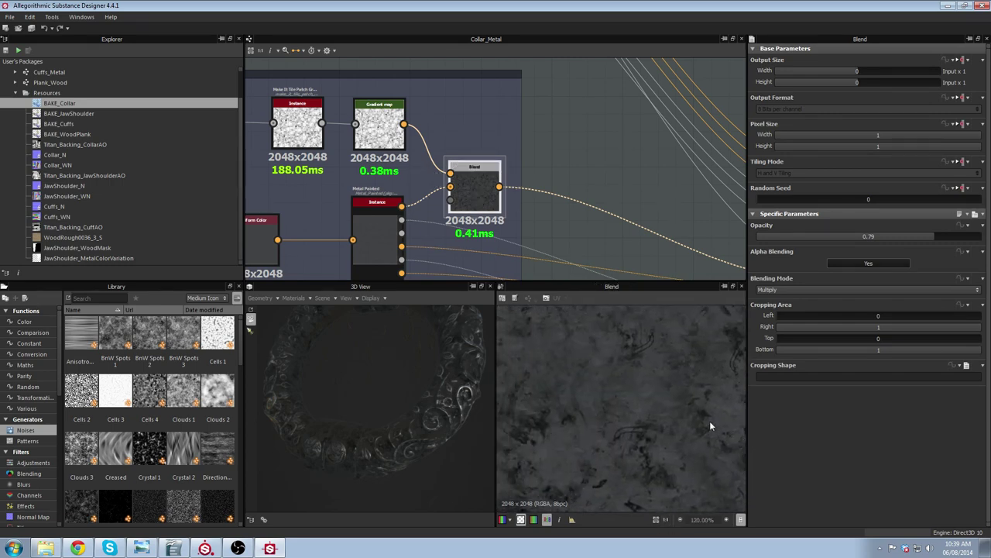
scroll(709, 423, "down", 1)
Preview the NewMetal instance in the NewMetal group and review its Scratches and Dirt parameters.
scroll(480, 184, "down", 5)
middle_click_drag(653, 234, 480, 239)
middle_click_drag(299, 106, 505, 160)
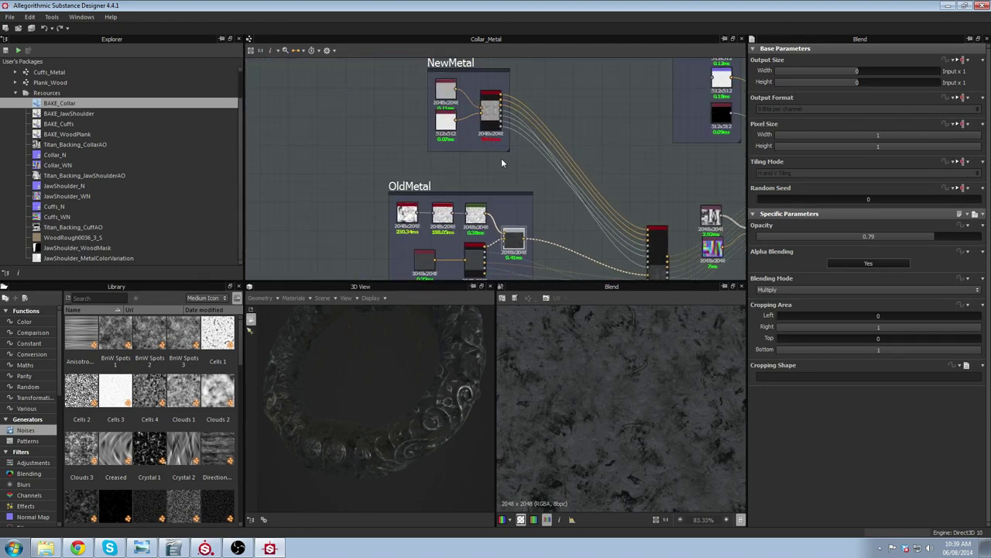
scroll(449, 144, "up", 2)
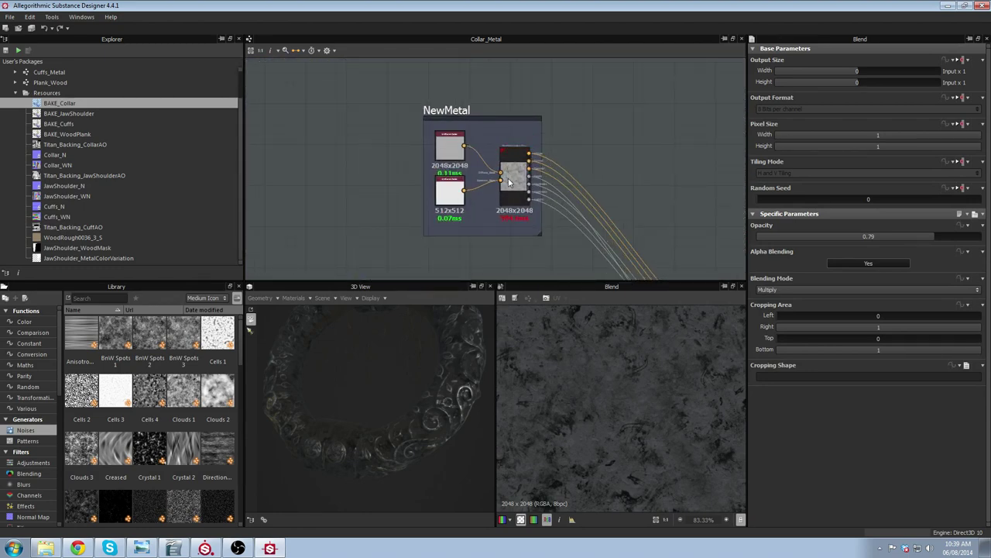
scroll(508, 178, "up", 3)
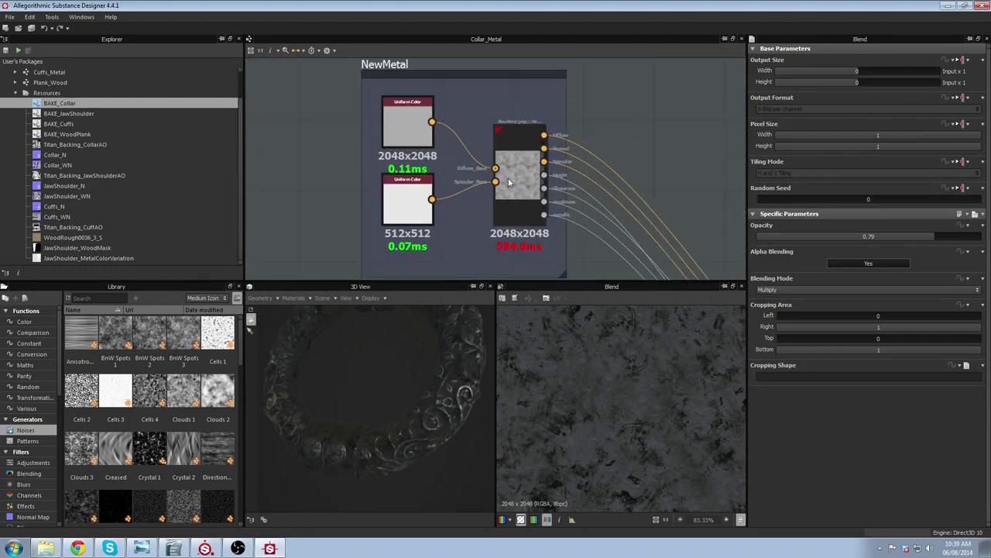
double_click(525, 179)
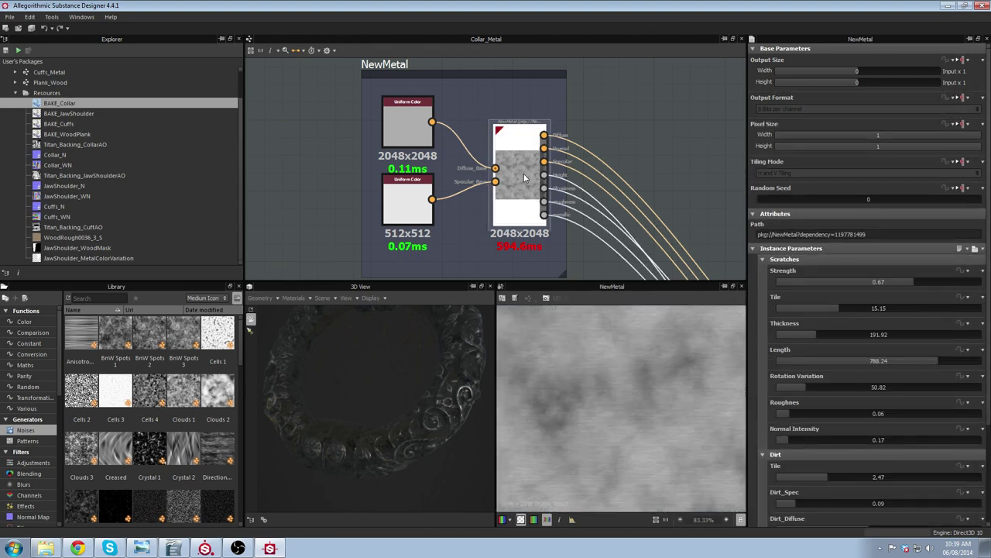
Examine the engraved ornament and worn metal edges of the collar model from several angles.
left_click_drag(453, 448, 443, 388)
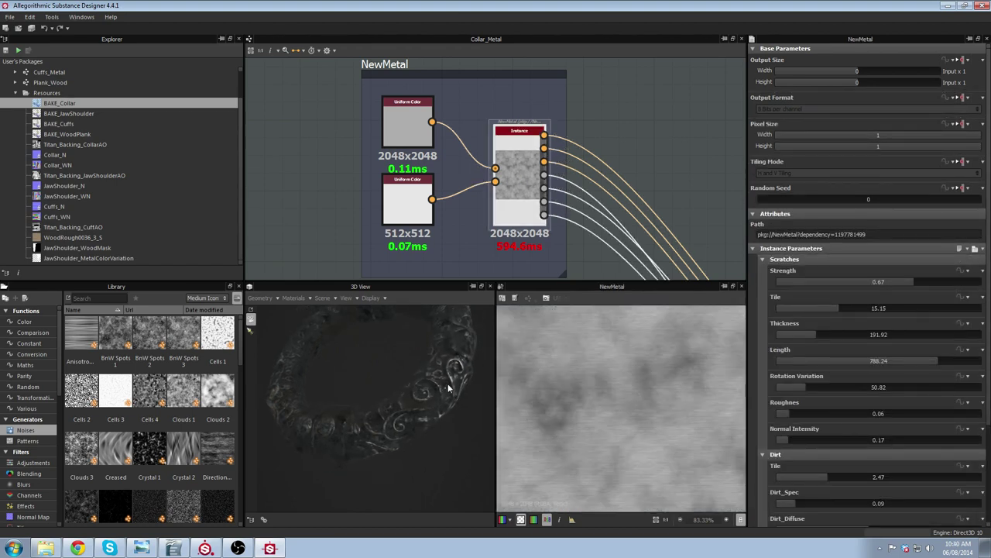
left_click_drag(449, 403, 417, 354)
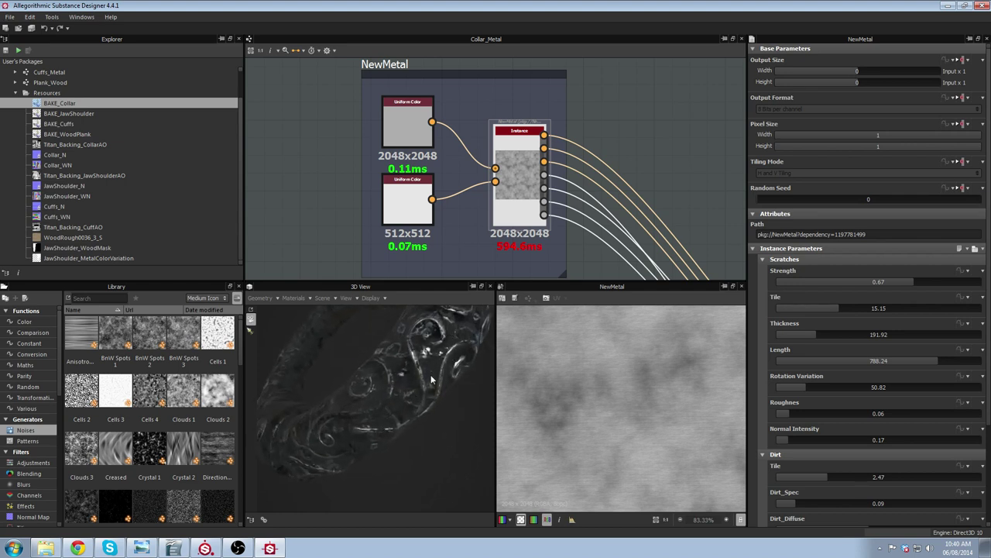
left_click_drag(346, 428, 374, 419)
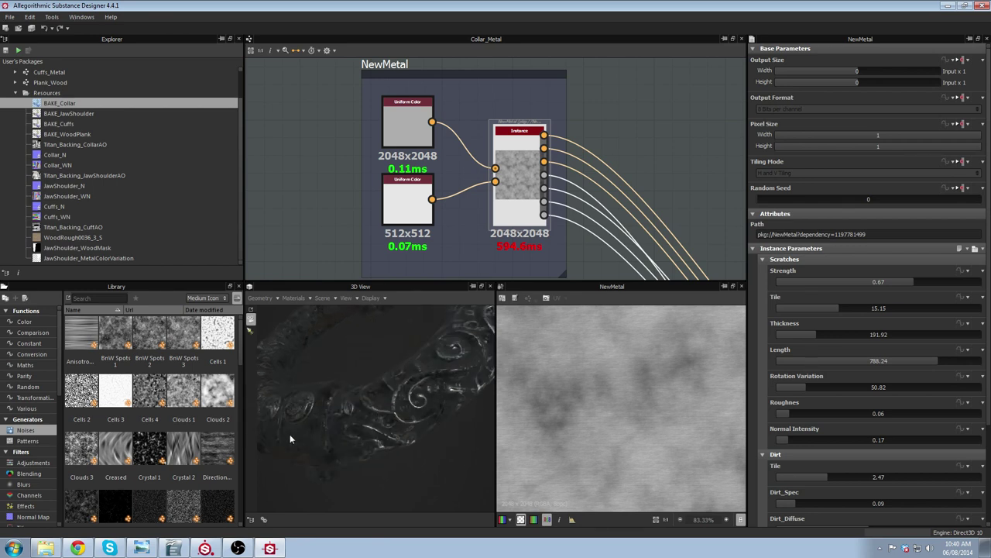
left_click_drag(290, 439, 414, 431)
left_click_drag(314, 371, 396, 421)
scroll(502, 192, "up", 1)
Examine the NewMetal texture's tiling and brushed surface at different magnifications.
middle_click_drag(502, 192, 444, 204)
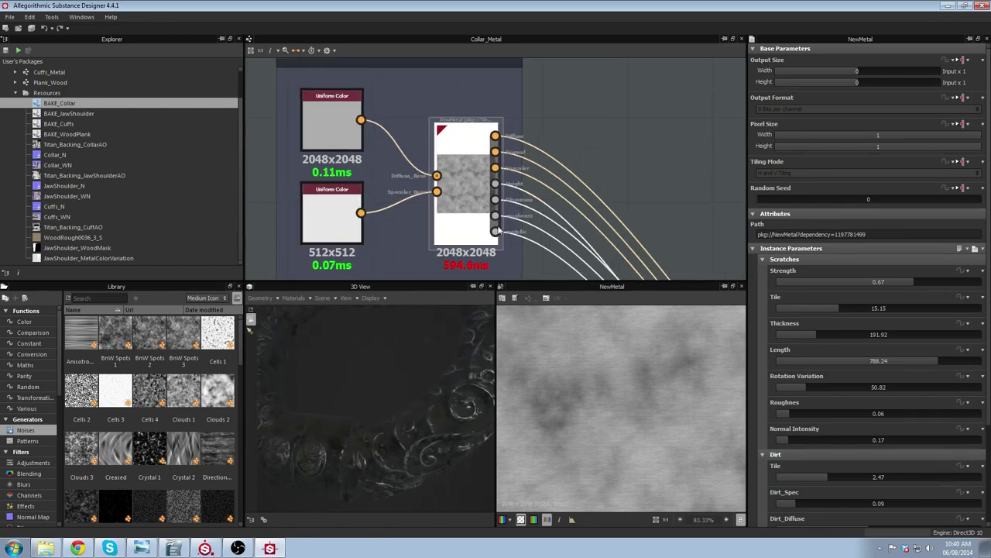
scroll(660, 365, "down", 4)
scroll(617, 405, "down", 3)
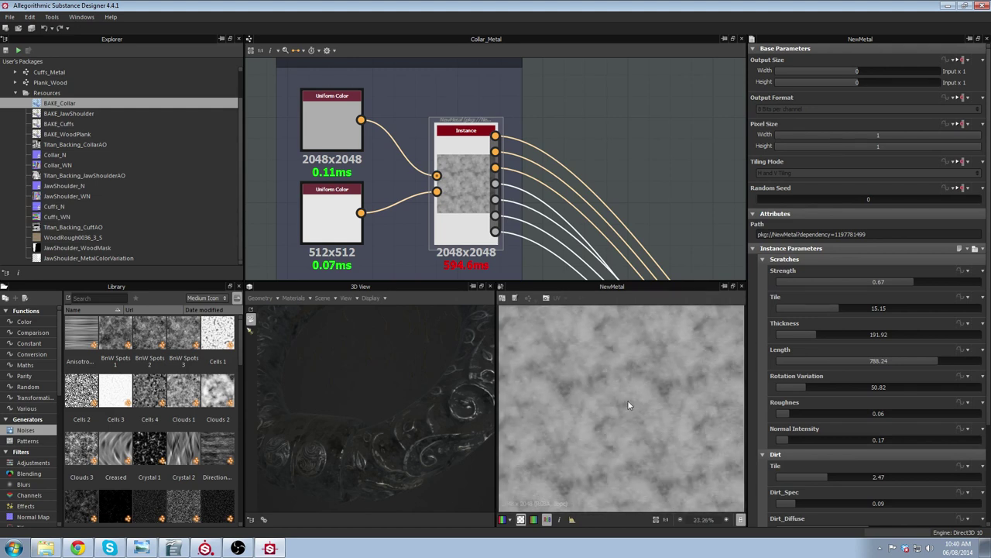
scroll(617, 410, "up", 3)
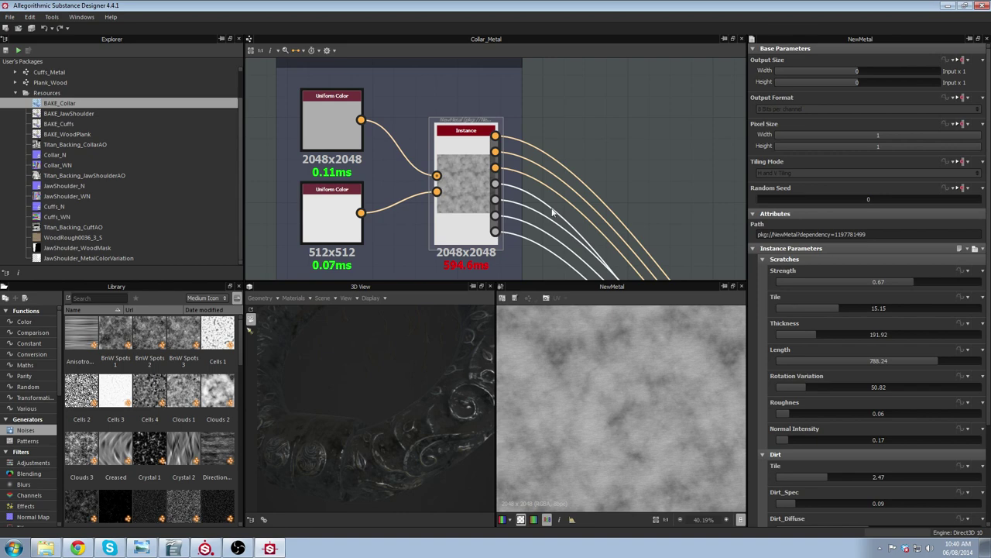
Follow the NewMetal outputs to the material_blend node and inspect its Channels parameters.
middle_click_drag(540, 127, 593, 104)
scroll(539, 127, "down", 6)
middle_click_drag(589, 213, 463, 149)
scroll(469, 154, "up", 3)
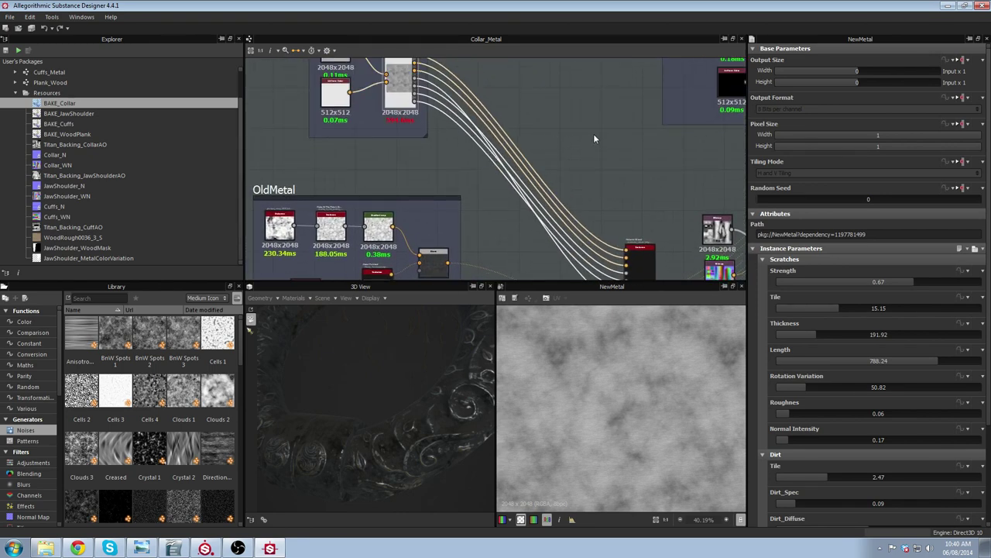
middle_click_drag(506, 168, 475, 82)
scroll(471, 131, "down", 3)
scroll(472, 173, "up", 3)
middle_click_drag(567, 175, 352, 147)
scroll(352, 147, "down", 2)
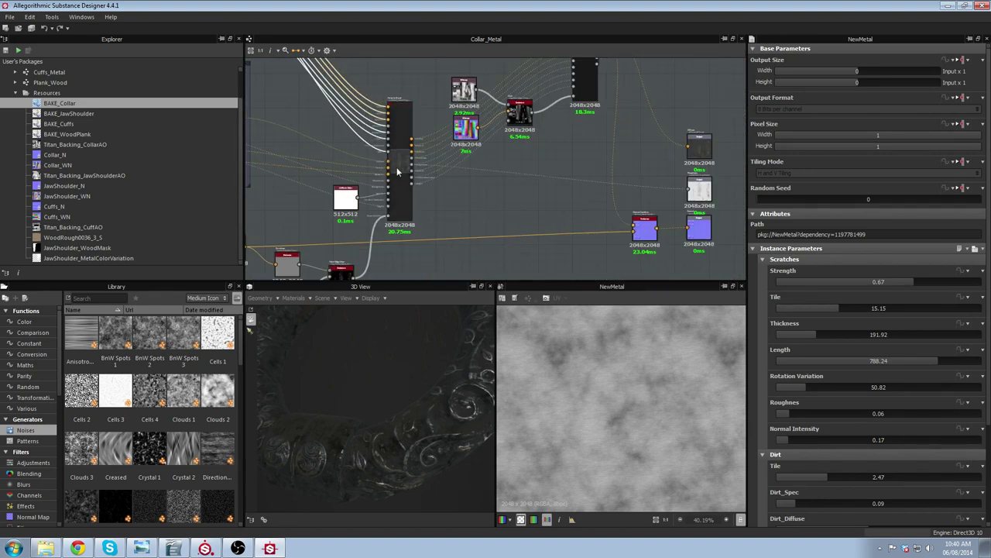
scroll(394, 172, "up", 1)
left_click(400, 109)
scroll(403, 111, "up", 2)
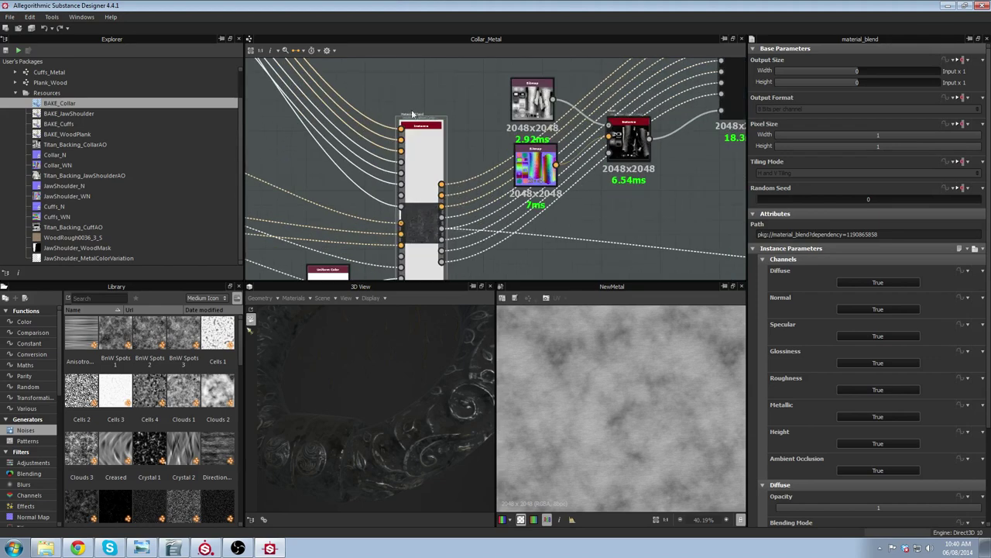
Trace the OldMetal connections into material_blend, and preview the Metal Edge Wear node that feeds its mask input.
scroll(471, 203, "down", 3)
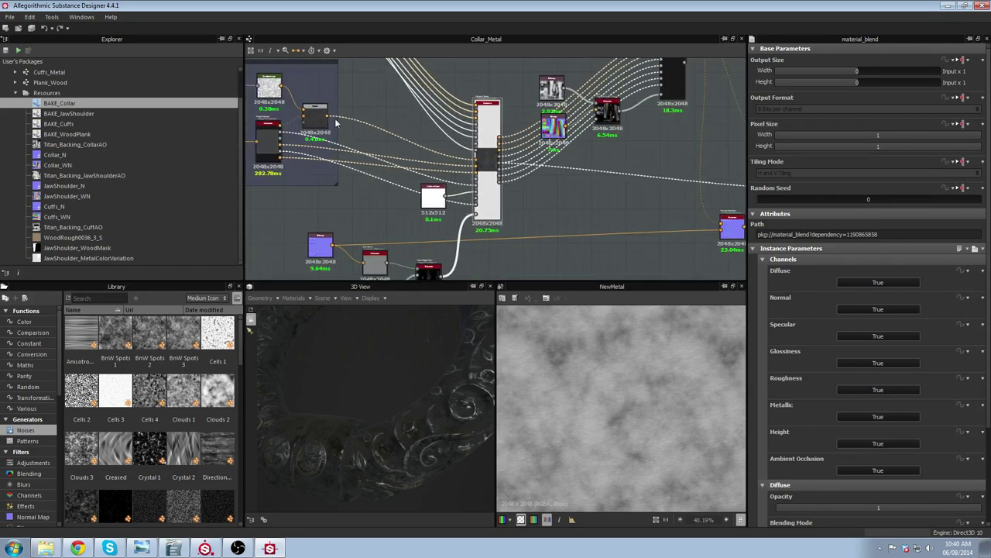
middle_click_drag(544, 165, 530, 233)
scroll(321, 118, "down", 2)
middle_click_drag(331, 95, 392, 137)
scroll(400, 199, "up", 5)
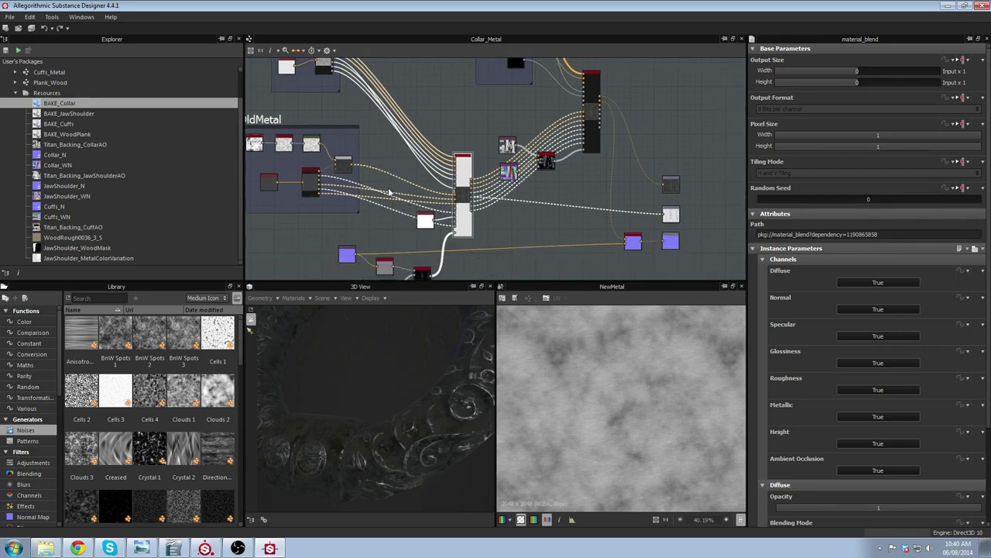
scroll(418, 189, "up", 1)
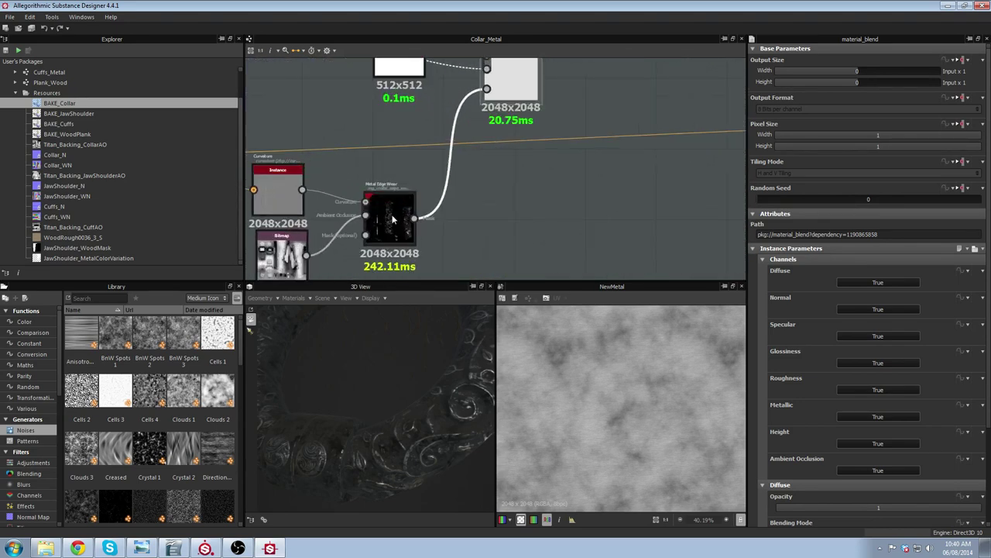
left_click(393, 220)
double_click(392, 219)
scroll(551, 350, "up", 5)
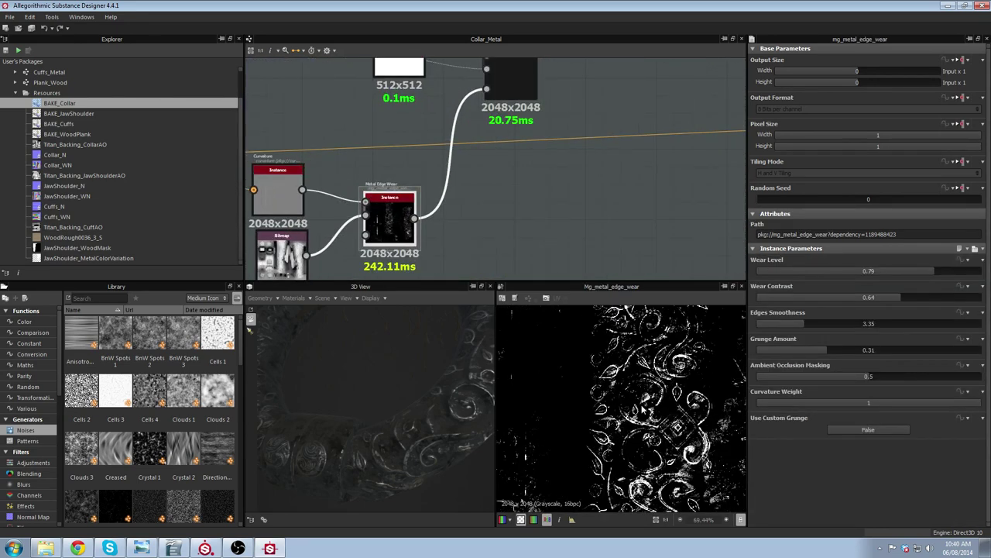
scroll(577, 386, "down", 2)
Preview the Curvature node fed by the normal map bitmap and examine its ornament detail.
middle_click_drag(345, 170, 547, 126)
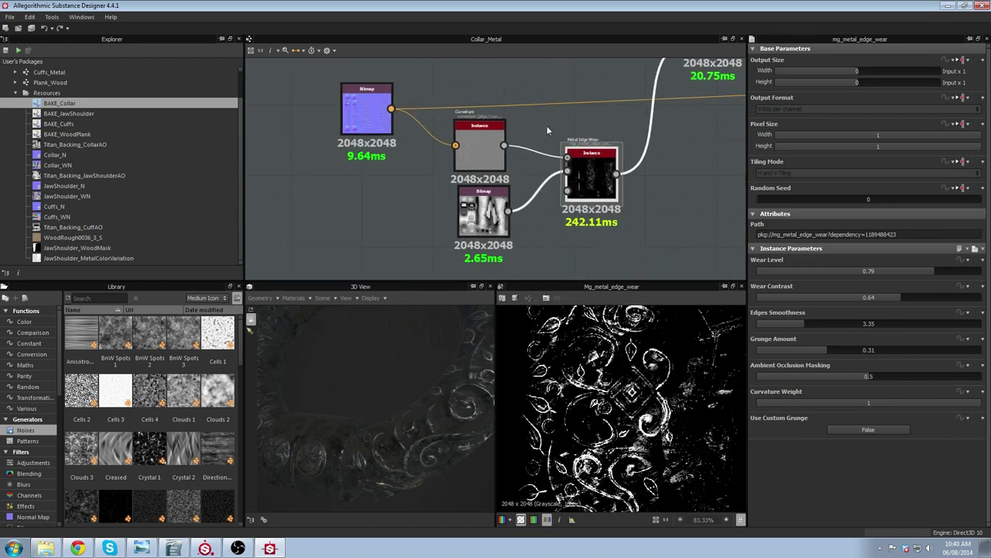
middle_click_drag(379, 183, 426, 182)
left_click(509, 149)
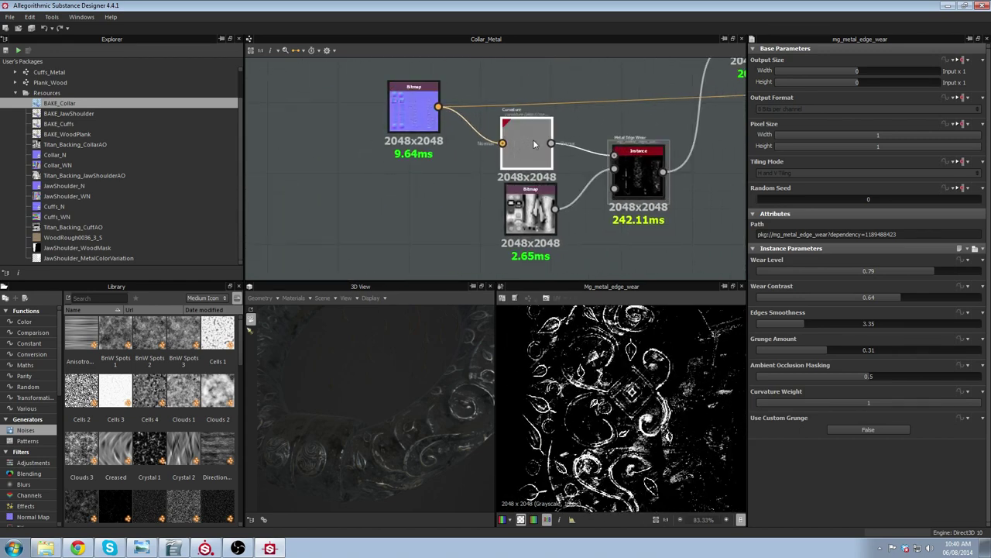
double_click(532, 139)
left_click_drag(537, 126, 549, 116)
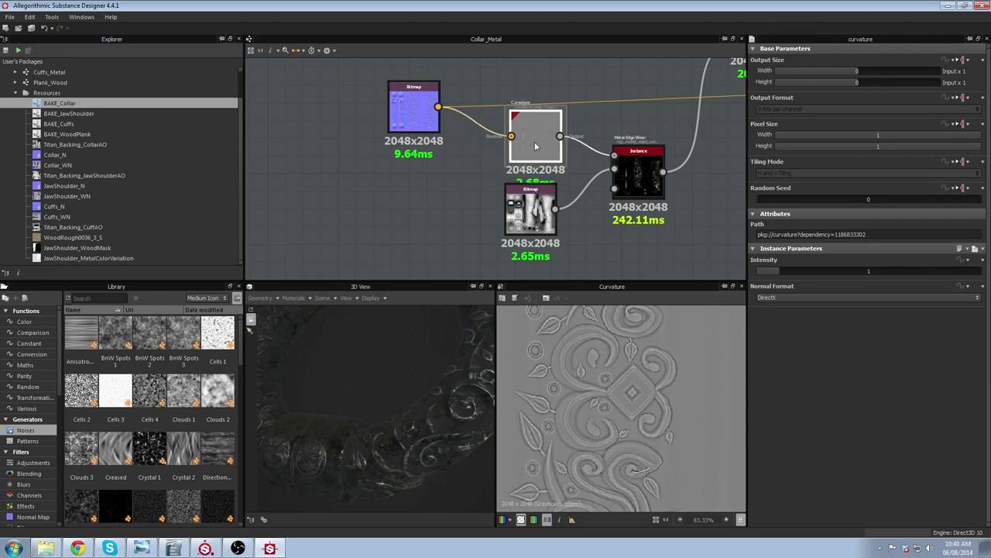
scroll(604, 410, "down", 3)
scroll(605, 398, "up", 3)
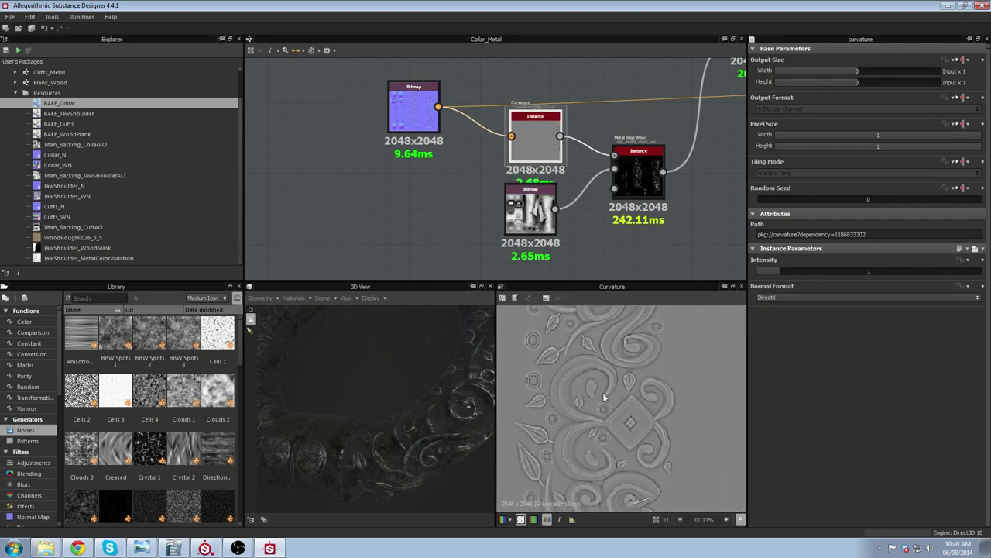
scroll(590, 188, "up", 1)
Select the Metal Edge Wear node and inspect its wear parameters and its Curvature, Ambient Occlusion and Mask inputs.
middle_click_drag(575, 223, 457, 201)
left_click_drag(566, 158, 562, 161)
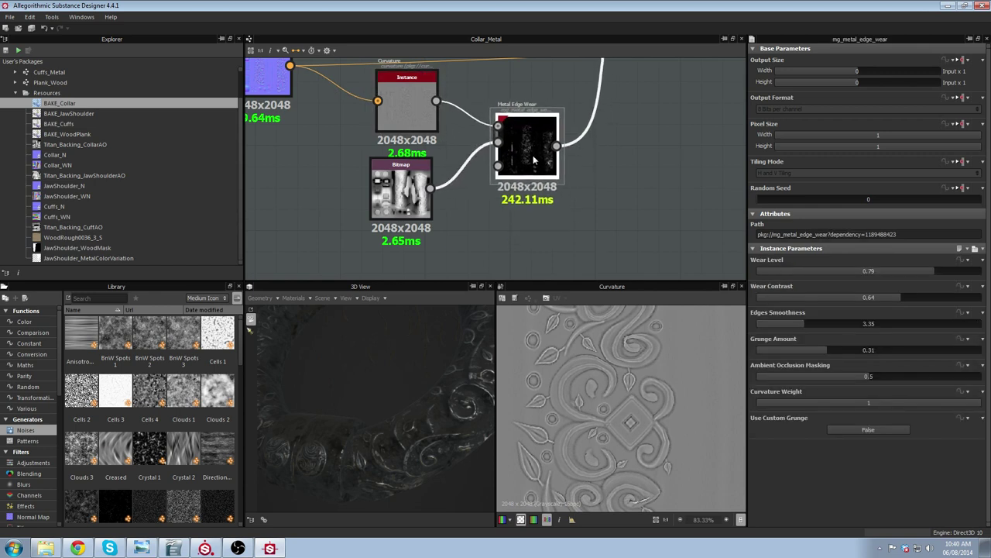
middle_click_drag(542, 134, 527, 150)
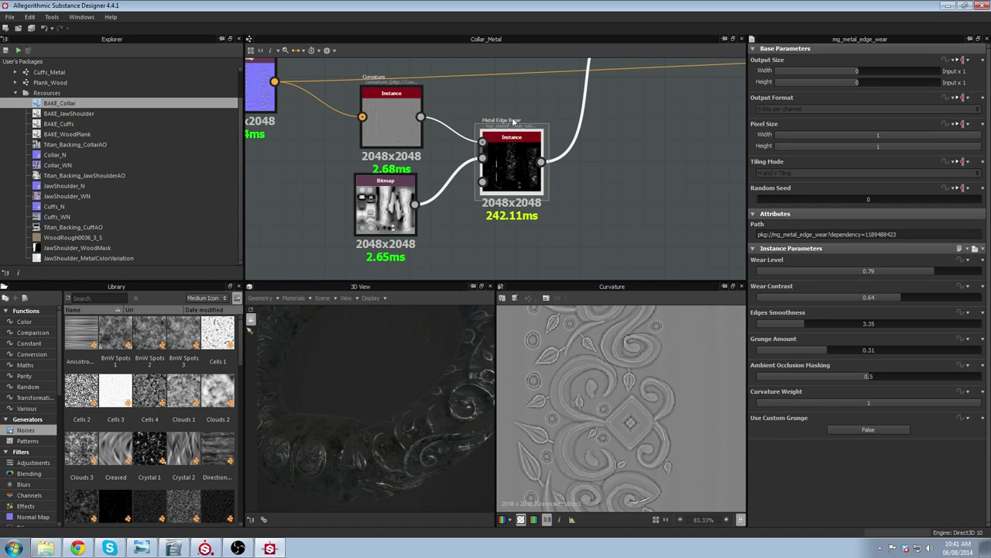
left_click_drag(511, 180, 514, 187)
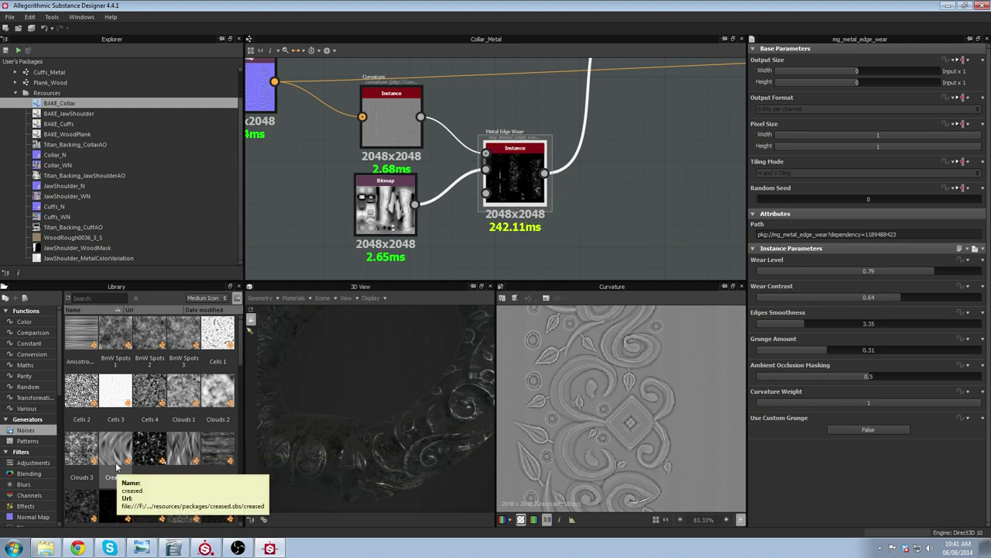
middle_click_drag(634, 177, 542, 254)
scroll(543, 254, "up", 2)
middle_click_drag(485, 241, 558, 169)
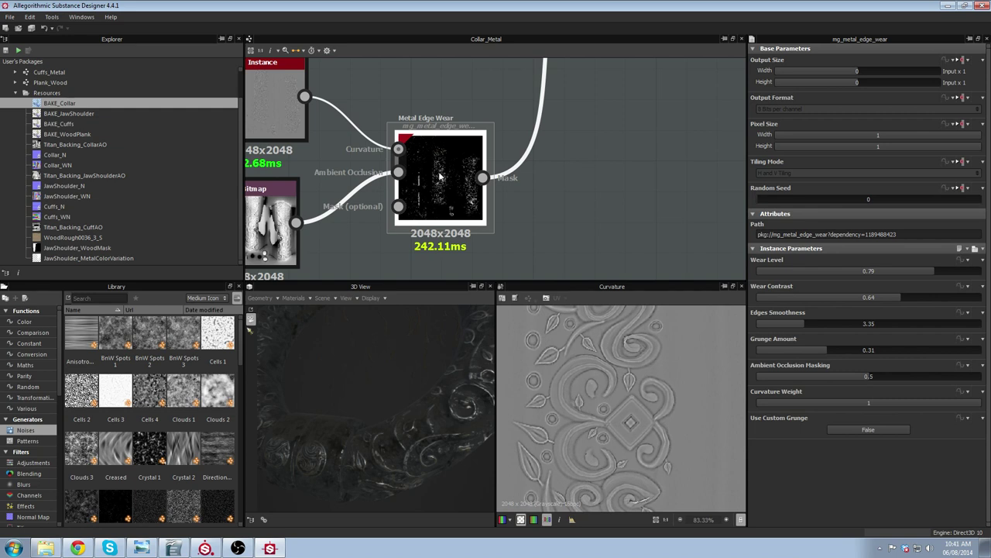
scroll(700, 164, "down", 1)
middle_click_drag(591, 206, 668, 214)
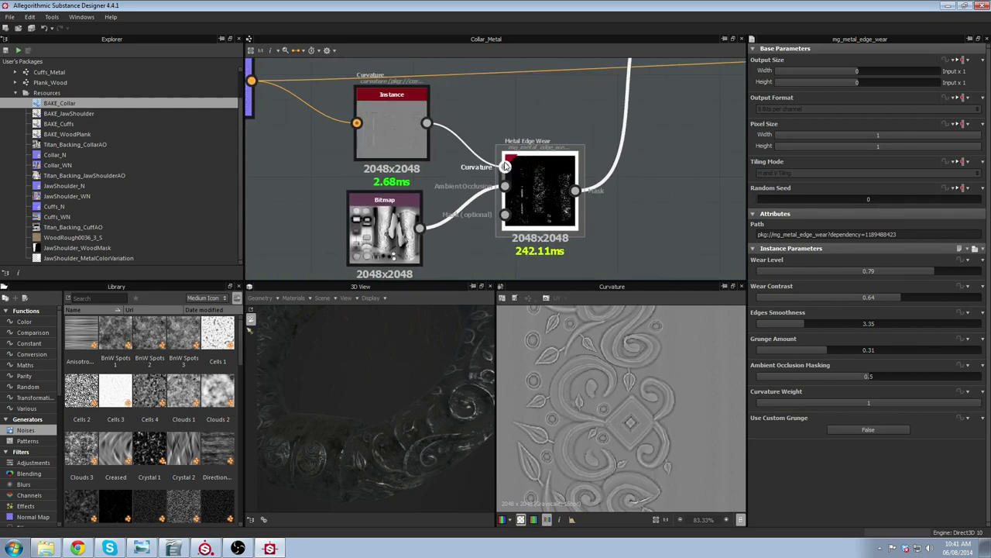
Preview the Metal Edge Wear mask again and examine the worn edges it isolates across the collar's texture.
double_click(536, 205)
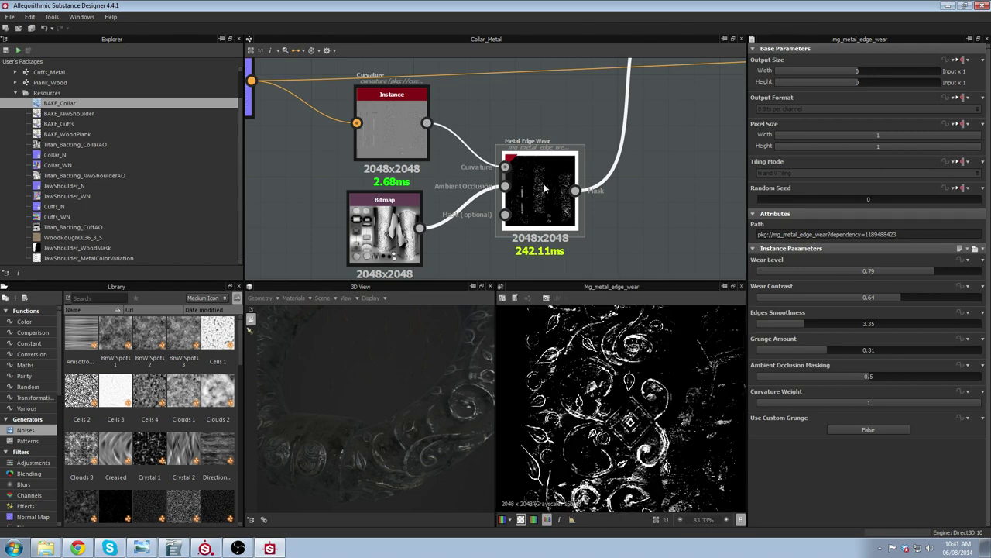
scroll(635, 437, "down", 5)
middle_click_drag(635, 433, 636, 416)
scroll(635, 416, "up", 5)
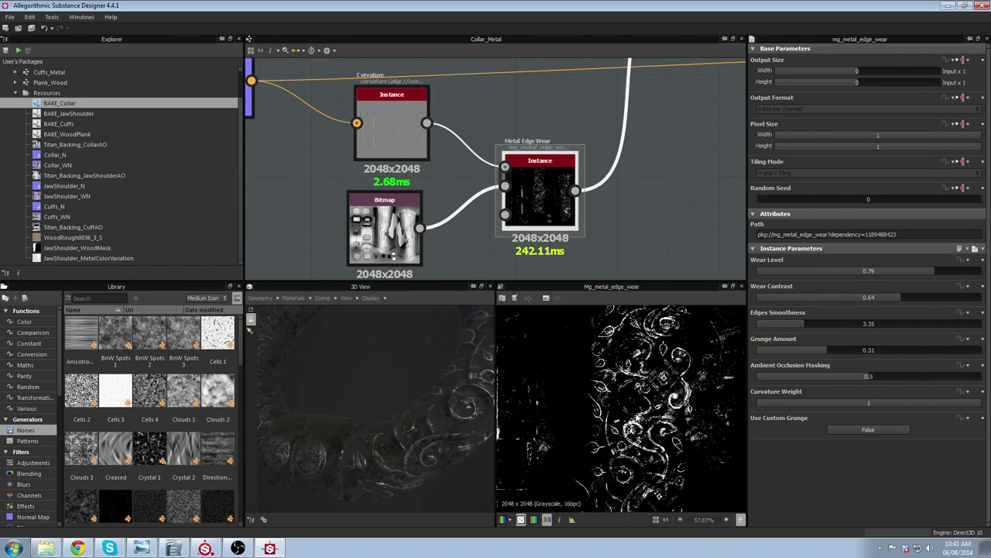
Trace the edge wear mask up to the material_blend node, where the NewMetal and OldMetal groups are combined.
scroll(545, 127, "down", 1)
middle_click_drag(545, 127, 507, 211)
scroll(507, 216, "down", 2)
middle_click_drag(584, 132, 435, 208)
middle_click_drag(387, 120, 381, 183)
scroll(381, 183, "down", 1)
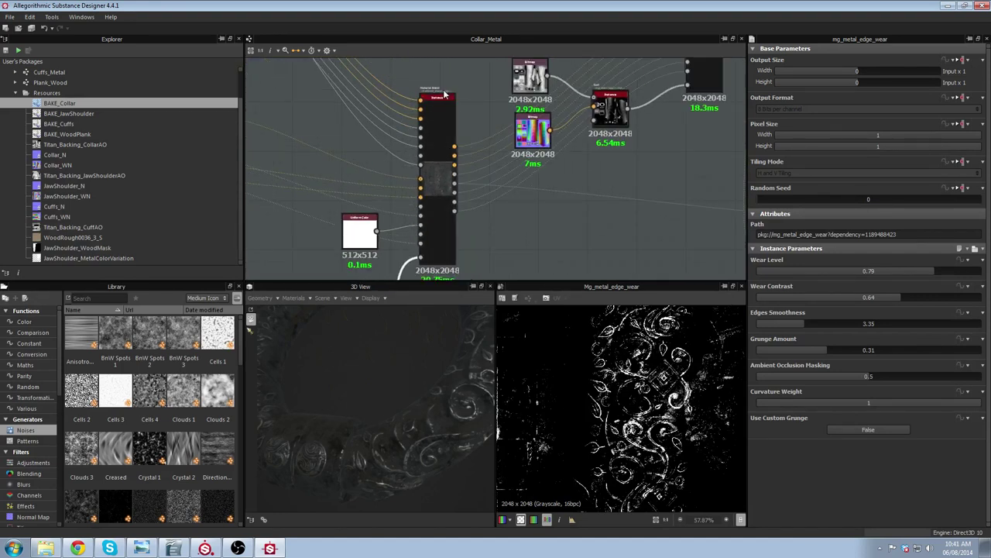
scroll(442, 230, "down", 1)
middle_click_drag(441, 231, 531, 222)
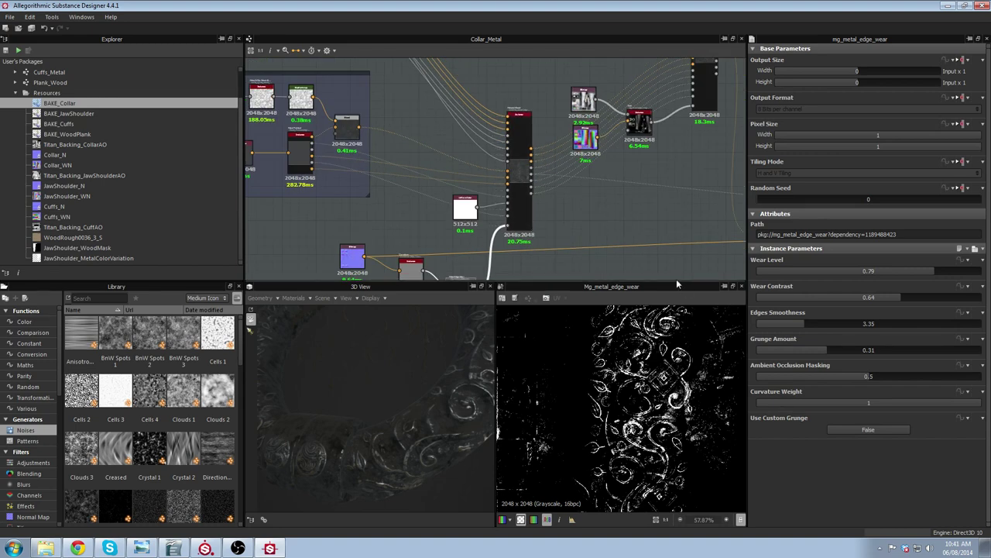
middle_click_drag(510, 145, 524, 184)
scroll(523, 186, "down", 1)
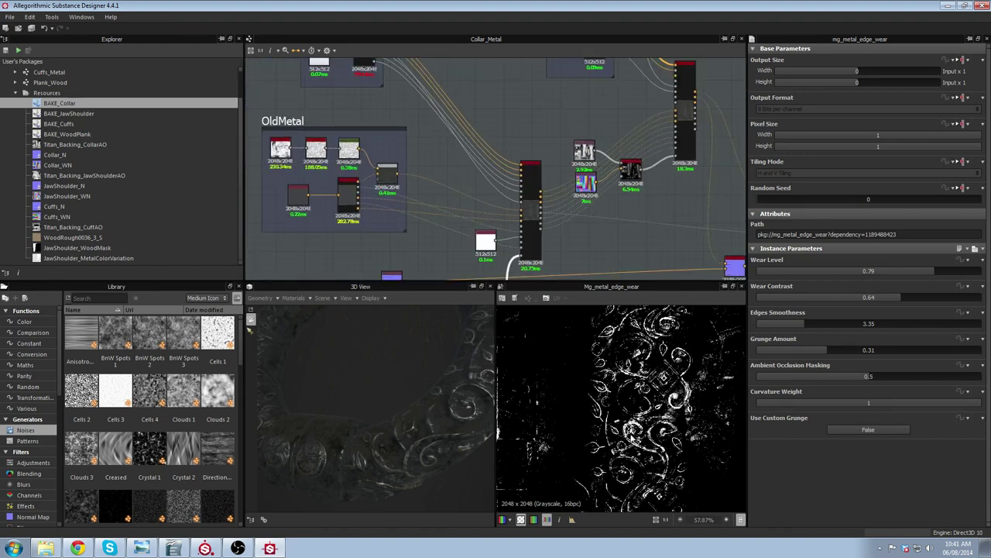
Compare the edge wear mask with the worn highlights on the collar model's swirl ornaments.
scroll(560, 459, "up", 2)
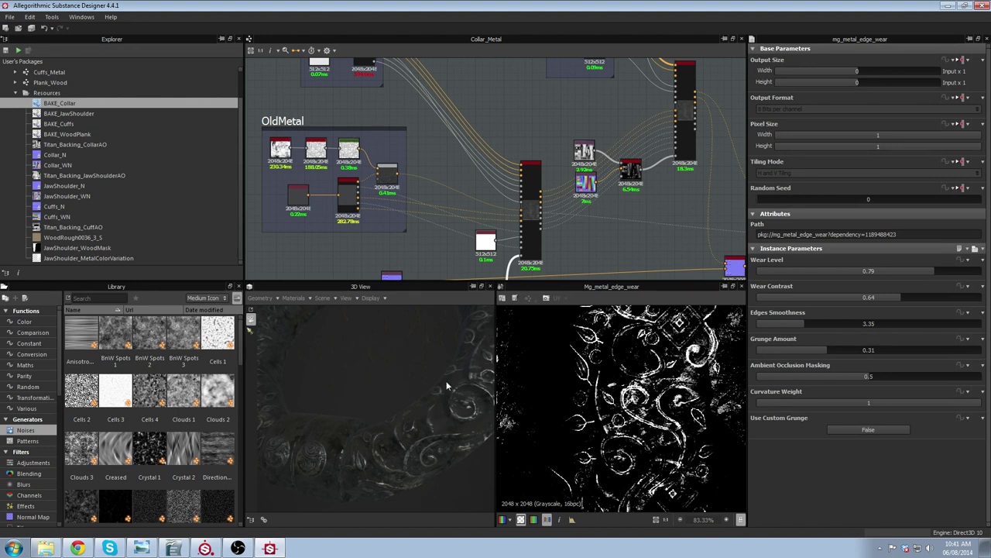
left_click_drag(453, 384, 396, 410)
left_click_drag(326, 445, 338, 405)
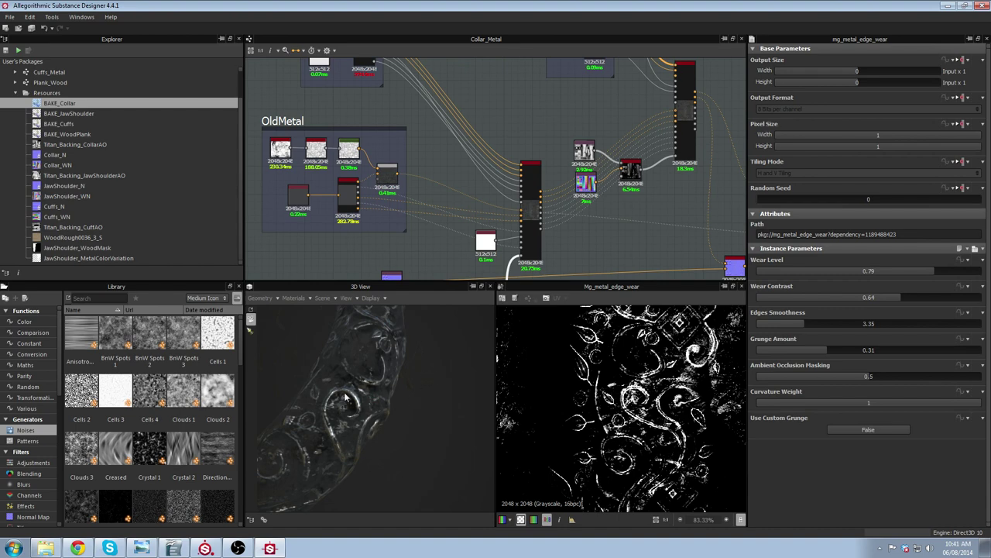
Look over the OldMetal group with its edge wear mask and view more of the collar model.
middle_click_drag(418, 135, 477, 111)
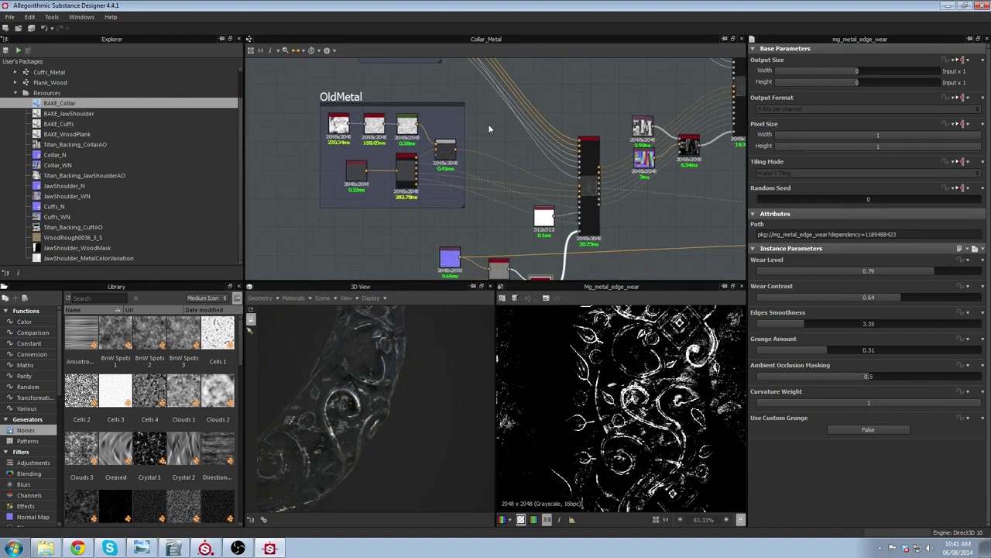
scroll(478, 115, "down", 1)
left_click_drag(354, 434, 353, 461)
left_click_drag(338, 415, 372, 426)
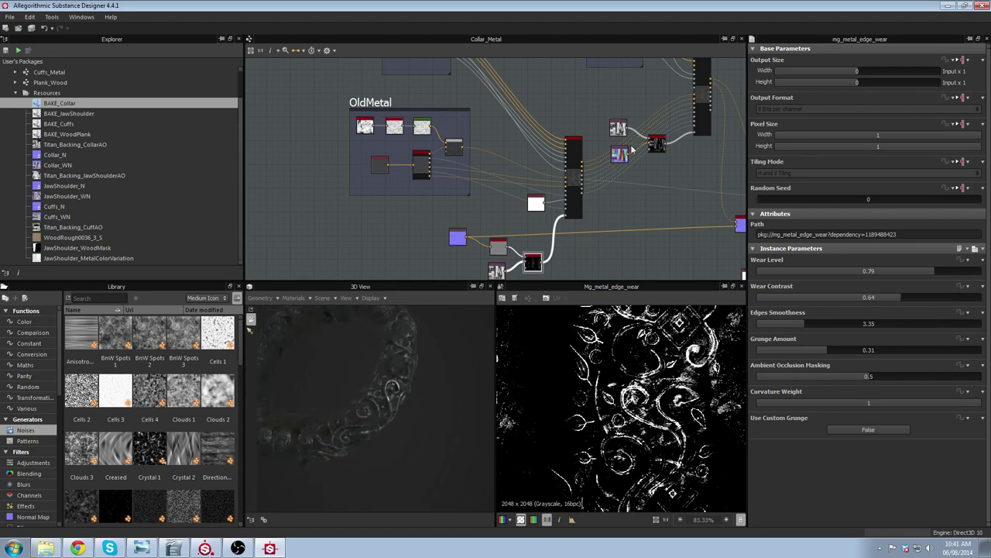
Trace the blended metal channels into the second material_blend node and up to the Dust group feeding it.
middle_click_drag(632, 147, 445, 213)
scroll(481, 202, "down", 4)
scroll(472, 155, "up", 3)
scroll(497, 236, "up", 2)
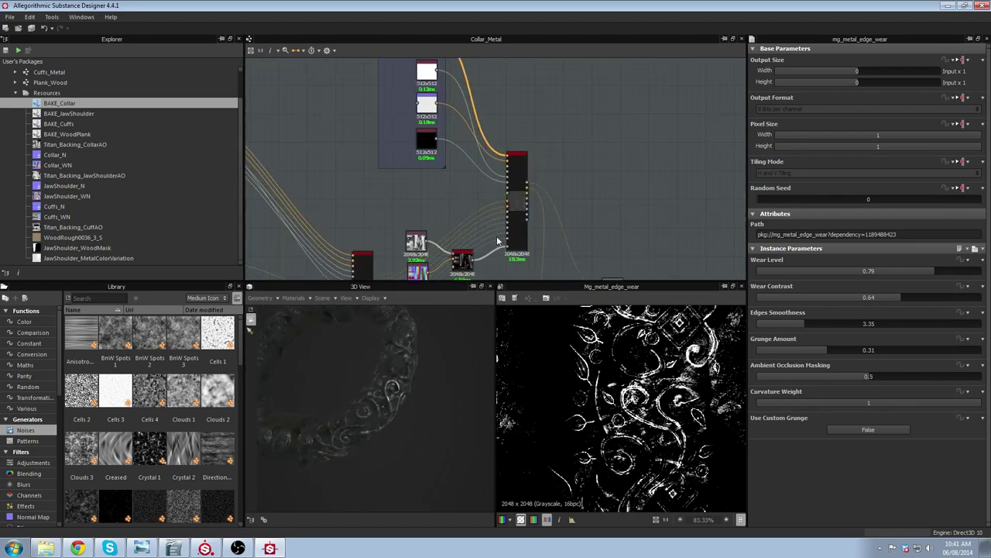
scroll(518, 172, "up", 3)
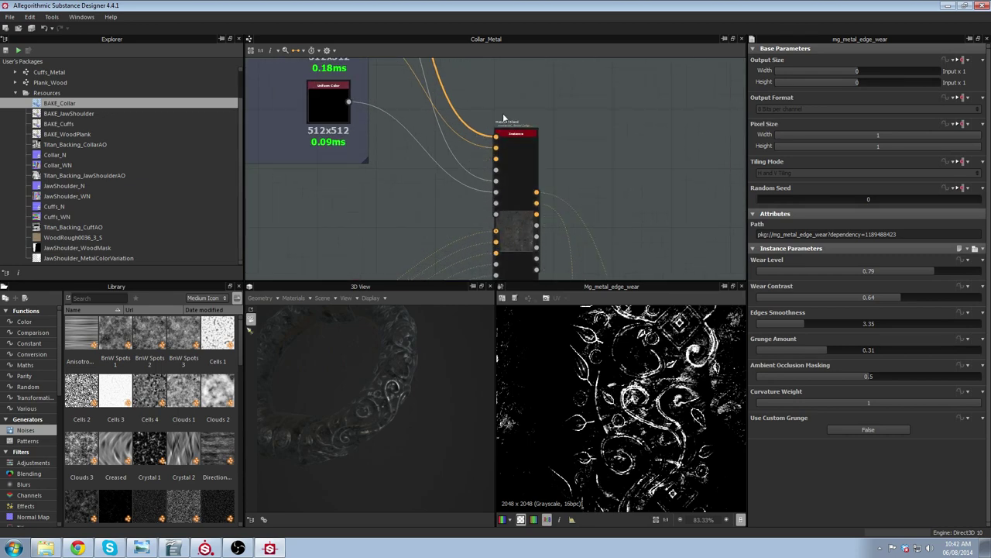
scroll(593, 125, "down", 1)
middle_click_drag(409, 276, 465, 217)
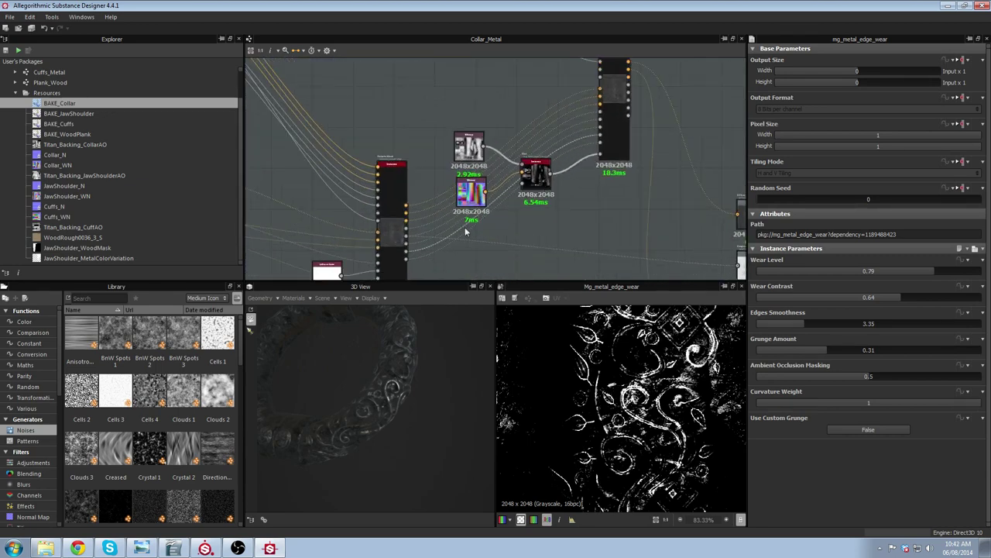
middle_click_drag(410, 170, 408, 187)
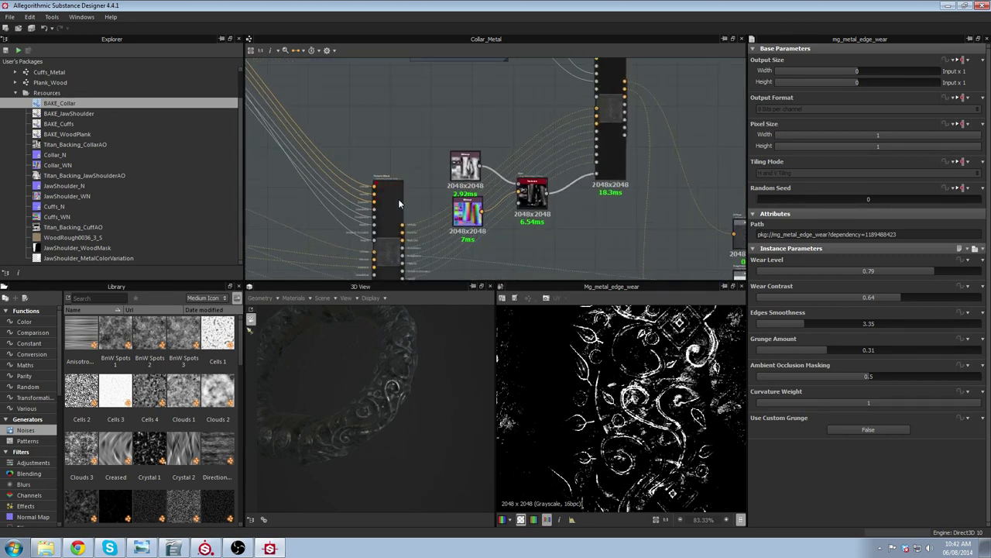
middle_click_drag(481, 113, 425, 266)
scroll(467, 185, "down", 2)
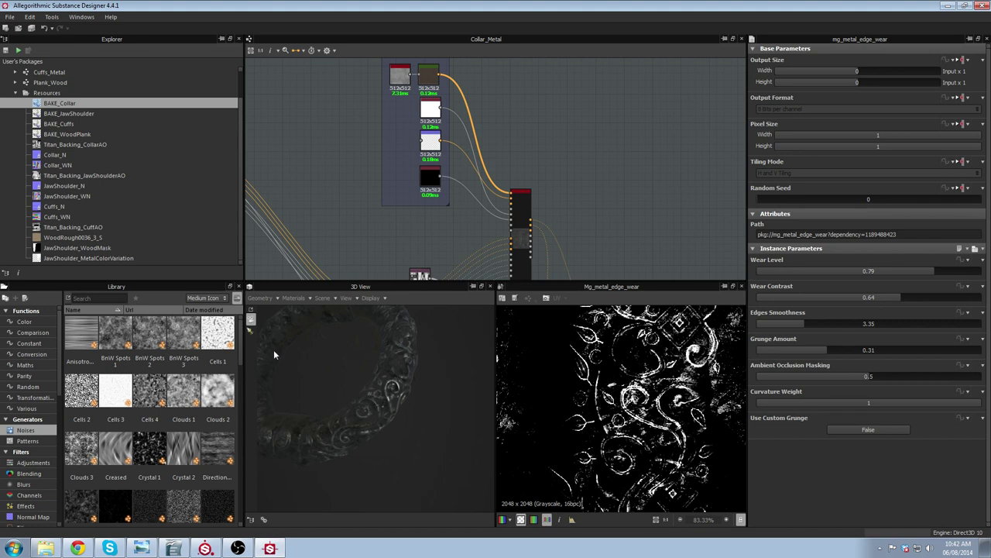
Inspect the whole collar model from different angles and distances.
left_click_drag(273, 355, 352, 389)
left_click_drag(410, 404, 336, 454)
left_click_drag(375, 427, 357, 503)
right_click(356, 520)
left_click_drag(387, 391, 395, 364)
Preview the Gradient map node in the Dust group and inspect the parameters of its Fractal Sum Base source.
middle_click_drag(511, 154, 547, 236)
scroll(543, 233, "up", 2)
middle_click_drag(464, 170, 462, 159)
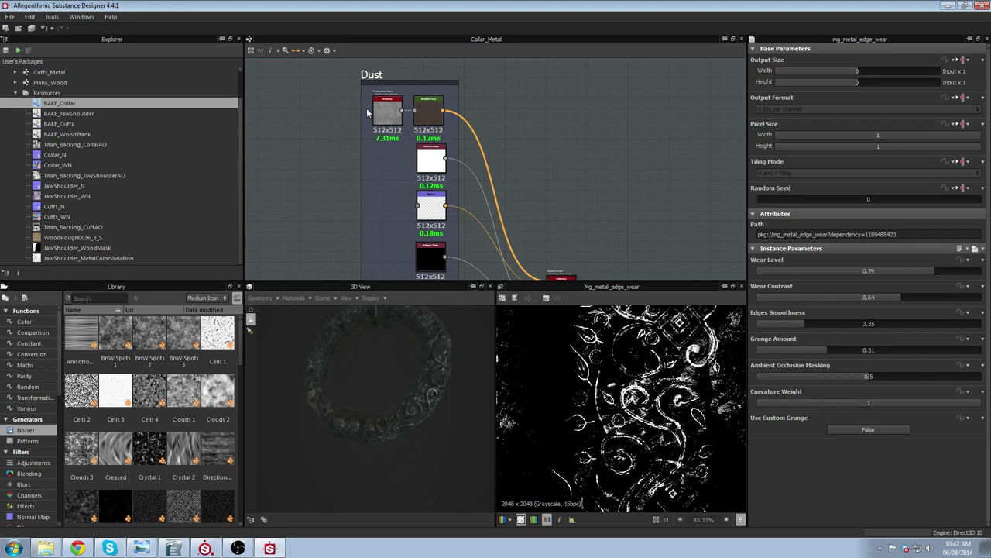
scroll(430, 82, "up", 2)
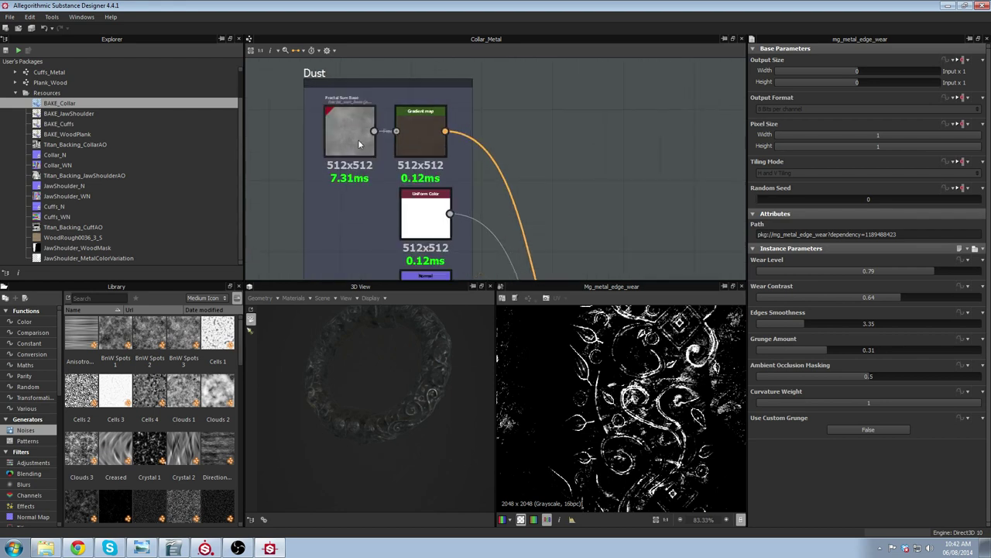
double_click(358, 141)
double_click(419, 144)
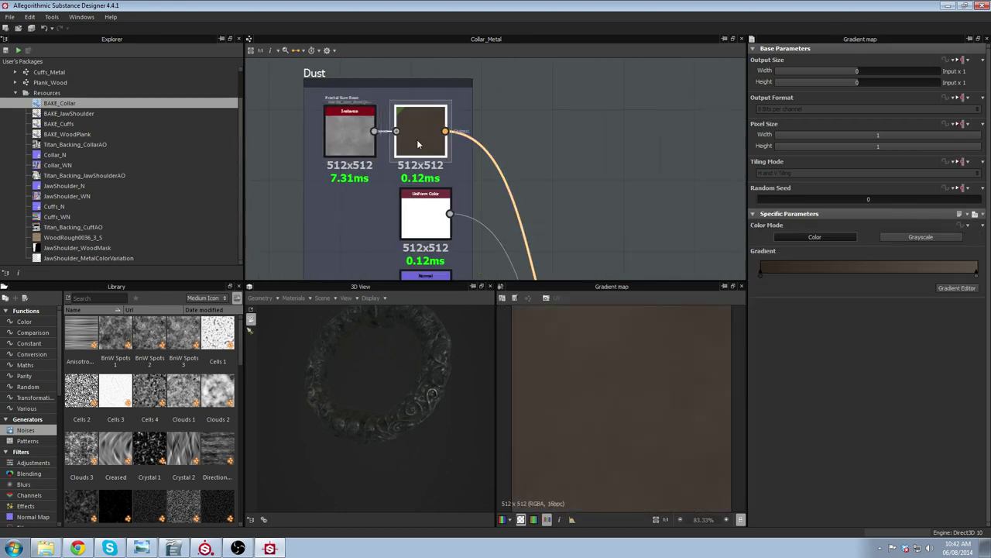
scroll(419, 144, "up", 2)
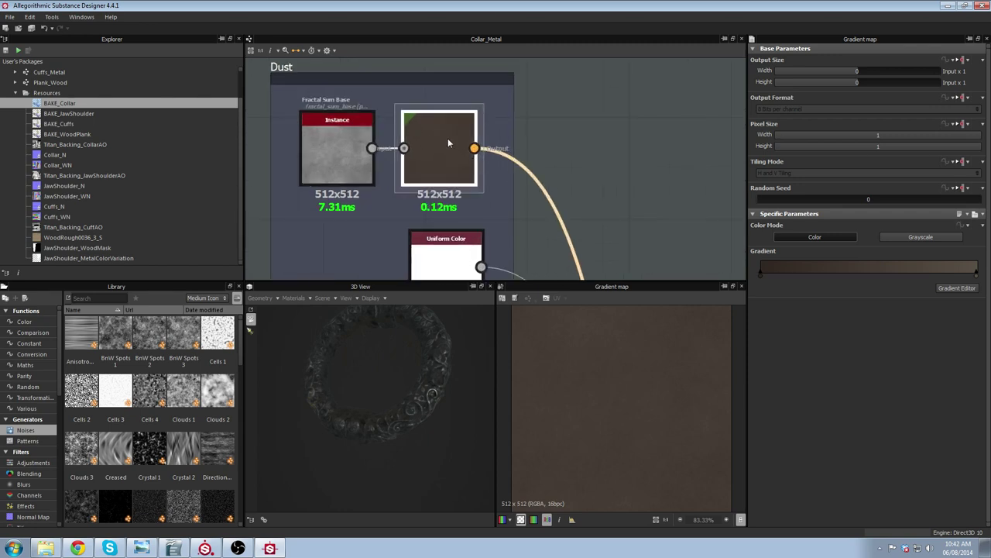
left_click(314, 140)
Review the Dust group's Uniform Color and Normal nodes and their connections into the material_blend node.
middle_click_drag(521, 196, 516, 116)
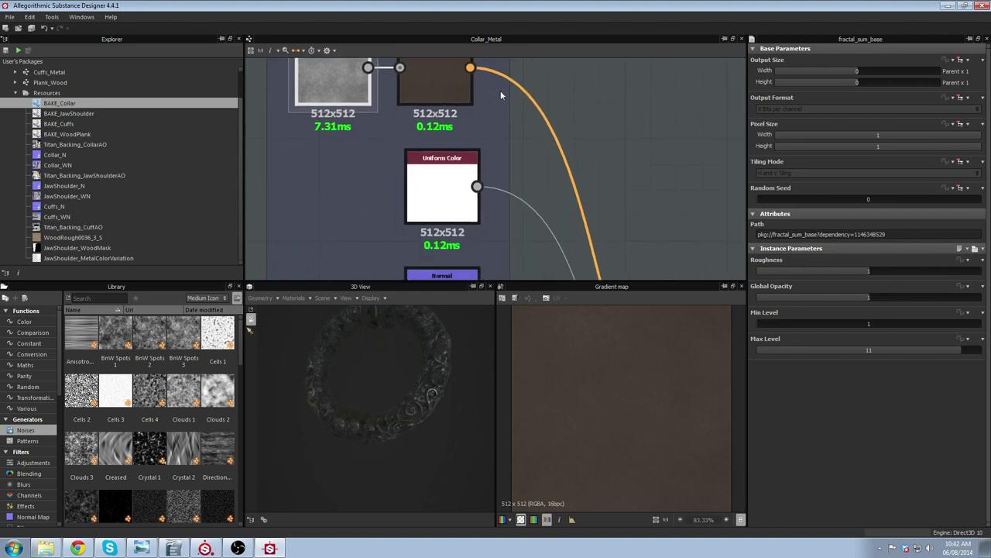
scroll(526, 147, "down", 3)
middle_click_drag(542, 176, 445, 53)
scroll(438, 112, "down", 1)
middle_click_drag(481, 143, 502, 174)
scroll(503, 170, "down", 2)
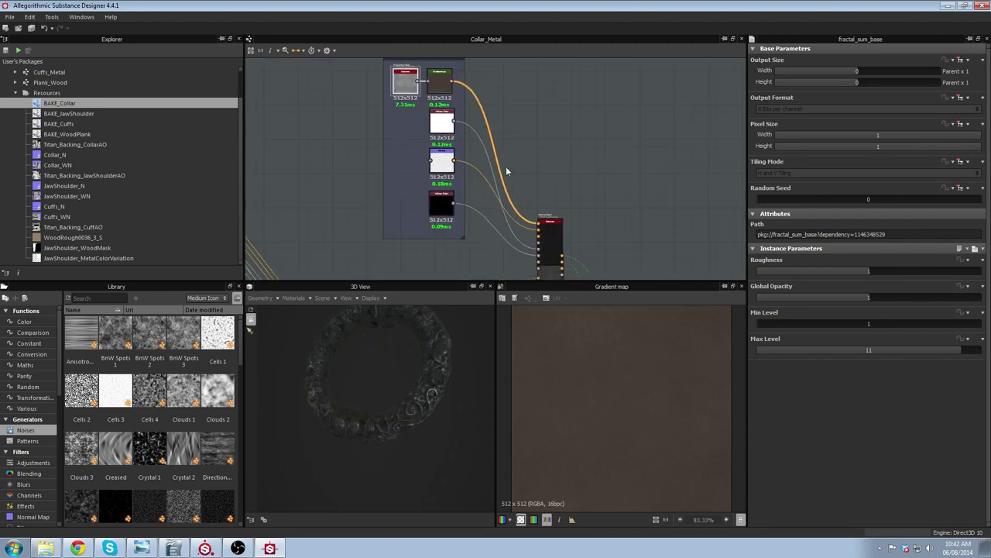
scroll(509, 170, "up", 3)
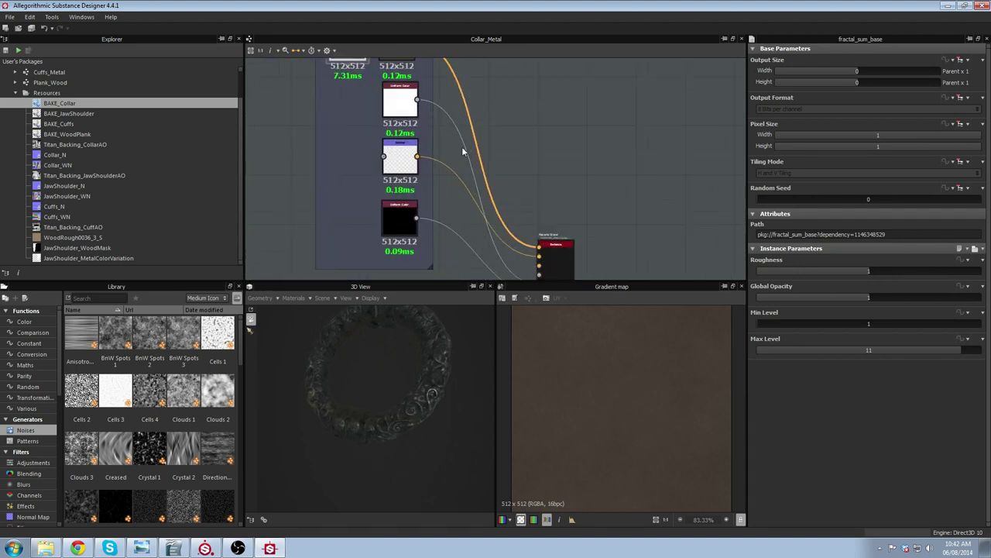
middle_click_drag(434, 110, 448, 164)
scroll(447, 165, "down", 2)
Compare the collar model with the Dust group's complete set of material channels.
left_click_drag(412, 397, 339, 429)
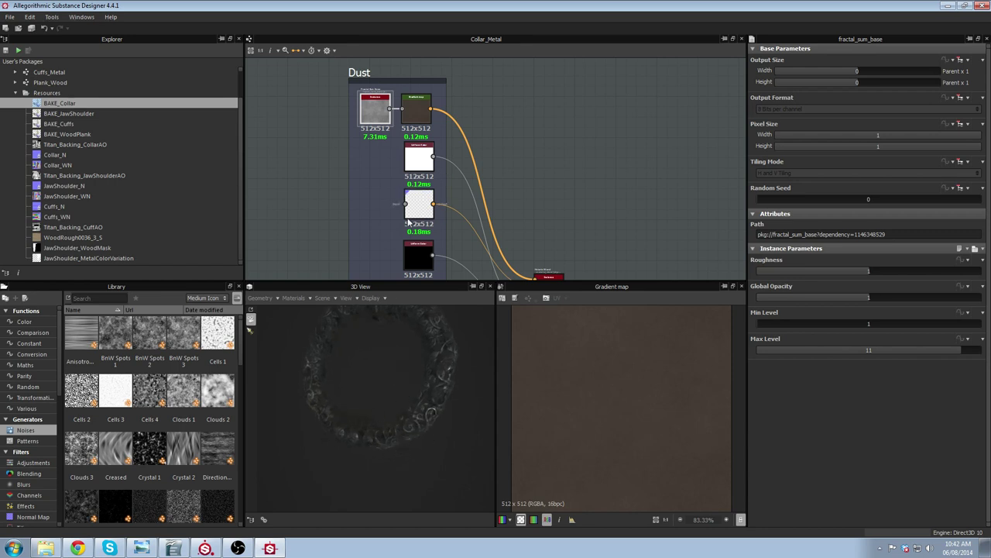
middle_click_drag(459, 188, 481, 160)
scroll(479, 161, "down", 1)
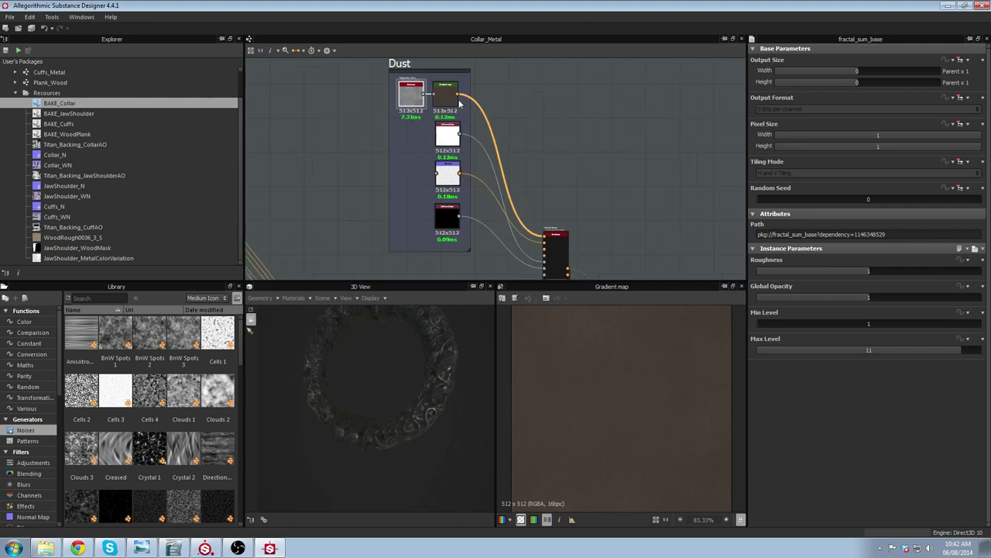
middle_click_drag(485, 220, 479, 231)
middle_click_drag(454, 151, 430, 141)
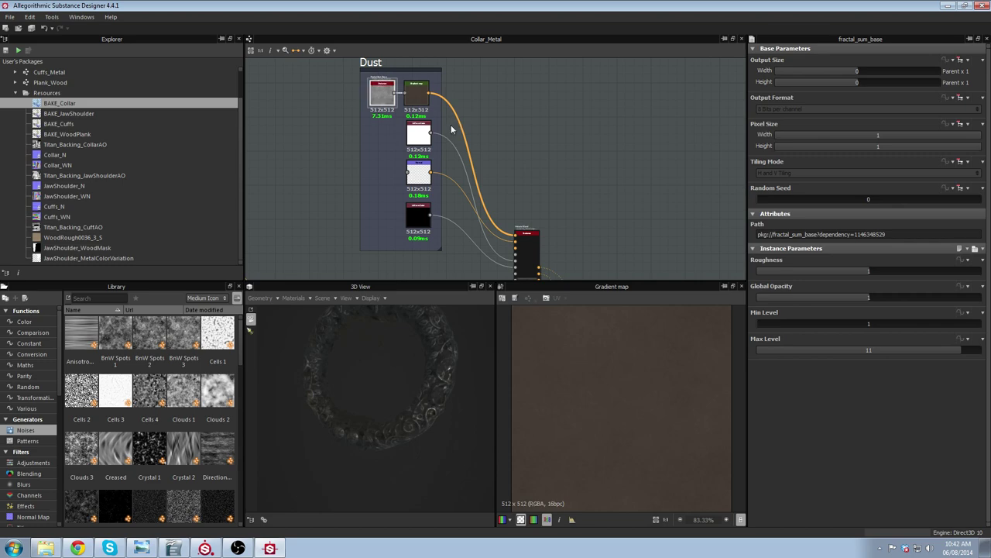
Follow the graph to the Dust mask node below the material_blend, preview its mask and inspect its parameters.
middle_click_drag(469, 212, 469, 181)
scroll(469, 181, "down", 2)
middle_click_drag(496, 270, 499, 118)
scroll(499, 119, "up", 2)
middle_click_drag(502, 169, 503, 196)
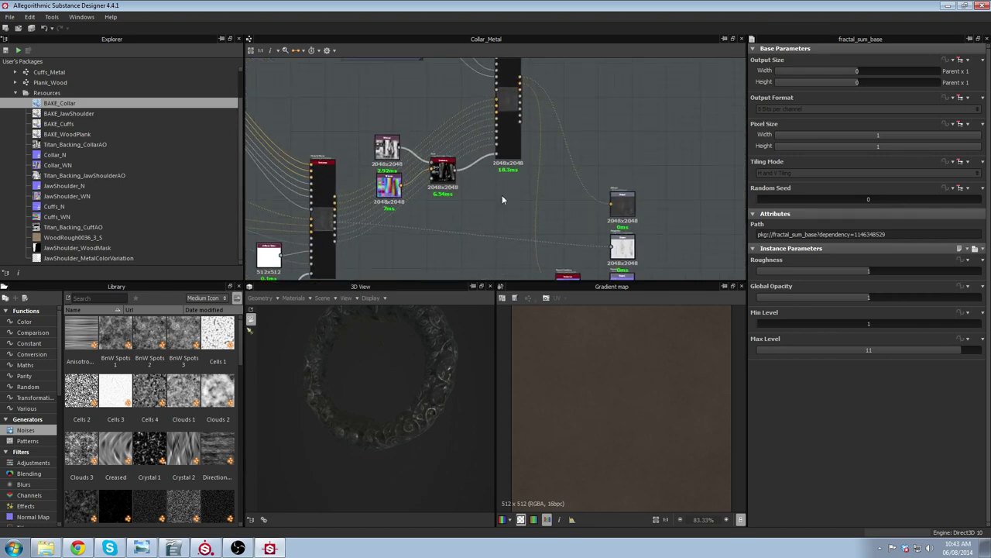
scroll(403, 183, "up", 5)
double_click(507, 151)
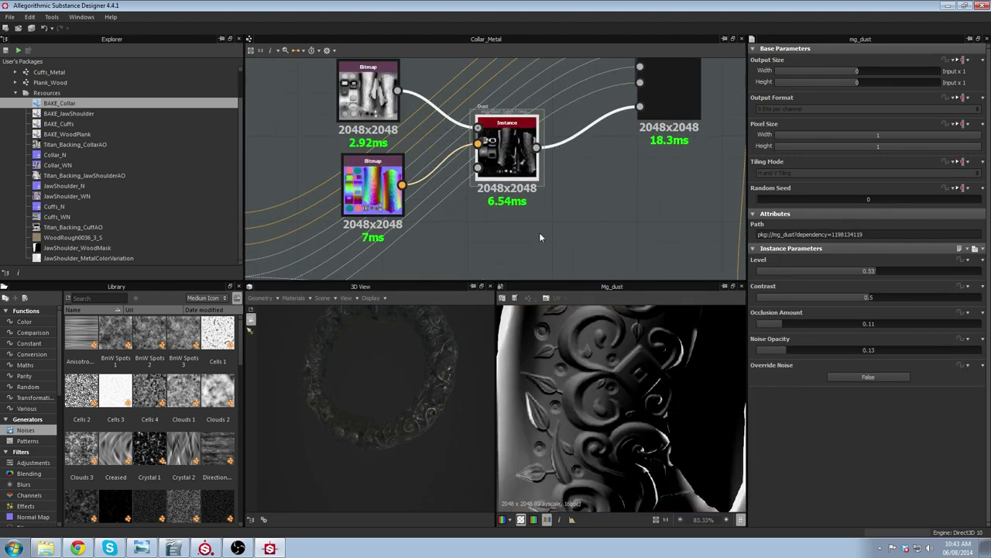
Examine the full dust mask and its bitmap inputs, previewing the Collar_WN world-space normal map.
scroll(594, 413, "down", 5)
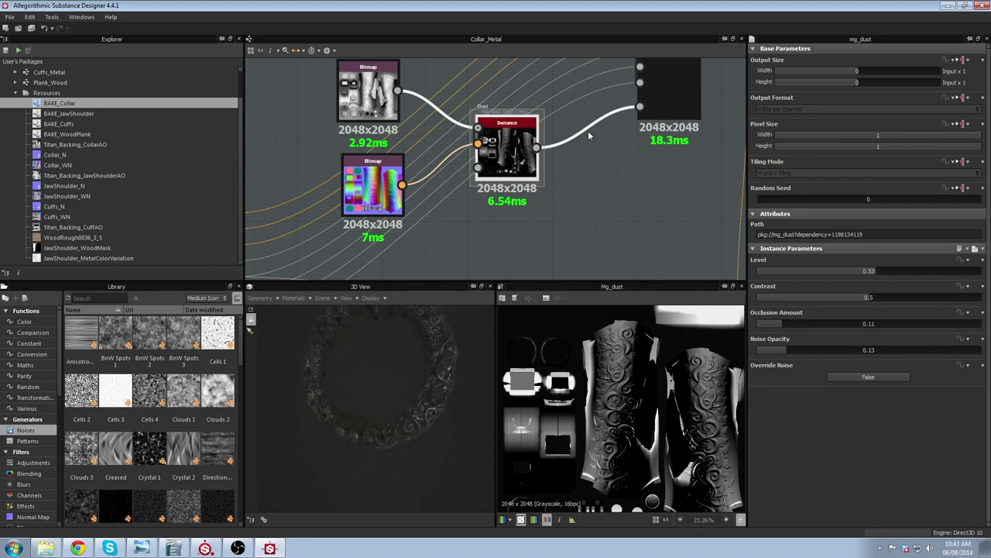
middle_click_drag(504, 147, 502, 161)
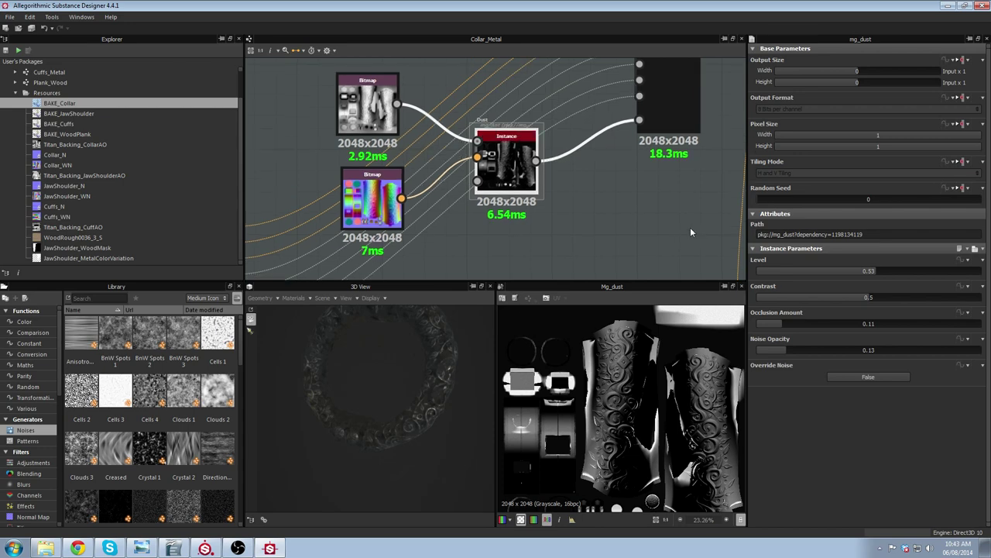
middle_click_drag(484, 186, 486, 198)
scroll(485, 198, "up", 1)
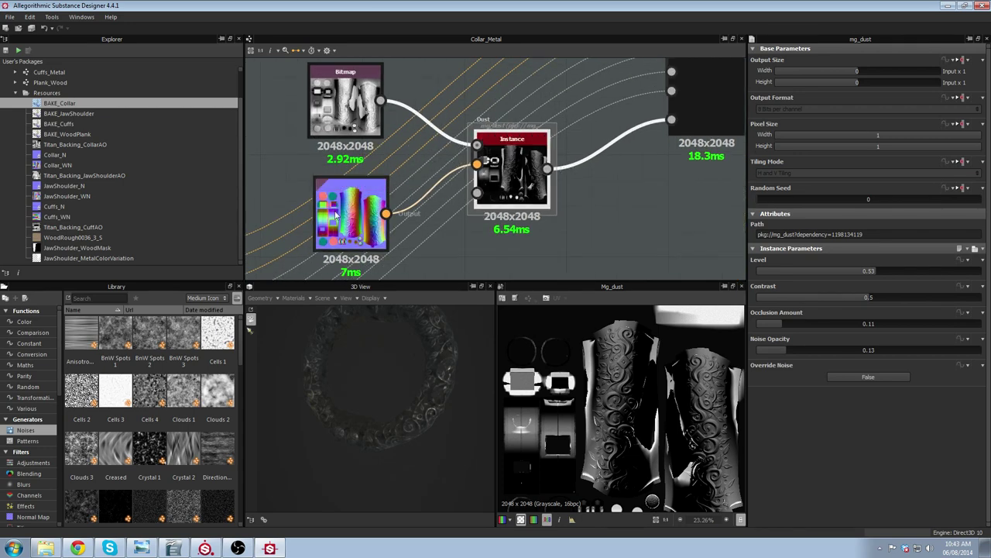
mouse_move(355, 110)
middle_mouse_down()
mouse_move(358, 155)
mouse_move(358, 123)
middle_mouse_up()
scroll(347, 201, "down", 1)
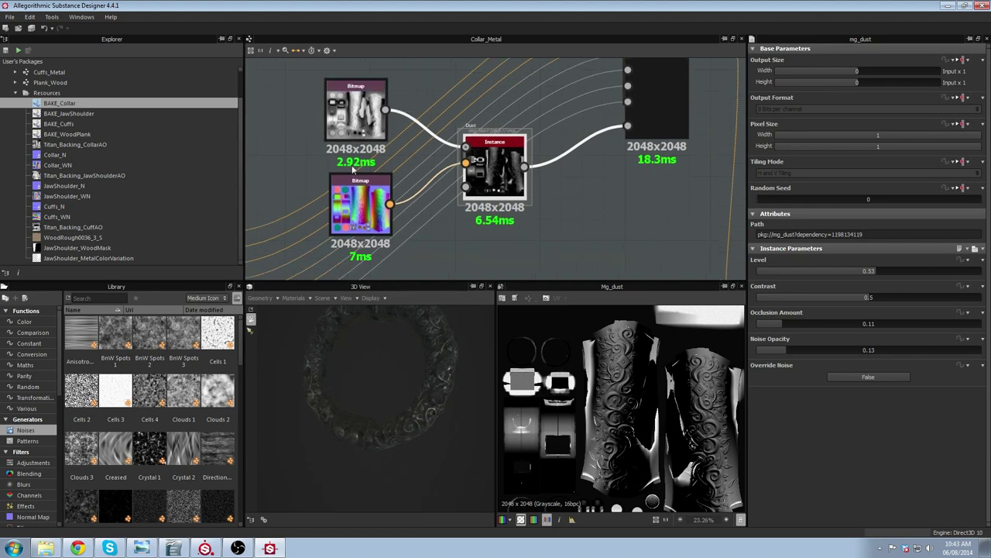
double_click(350, 205)
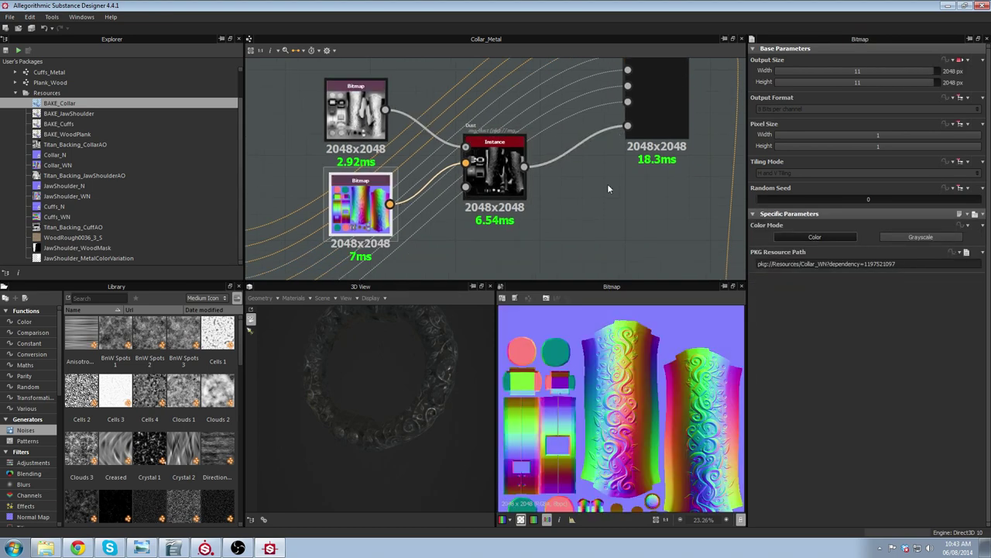
Preview the second material_blend node and examine how dust is layered over the metal in the diffuse texture.
middle_click_drag(577, 213, 539, 201)
scroll(533, 202, "down", 2)
middle_click_drag(554, 167, 474, 230)
scroll(474, 230, "up", 1)
left_click(510, 99)
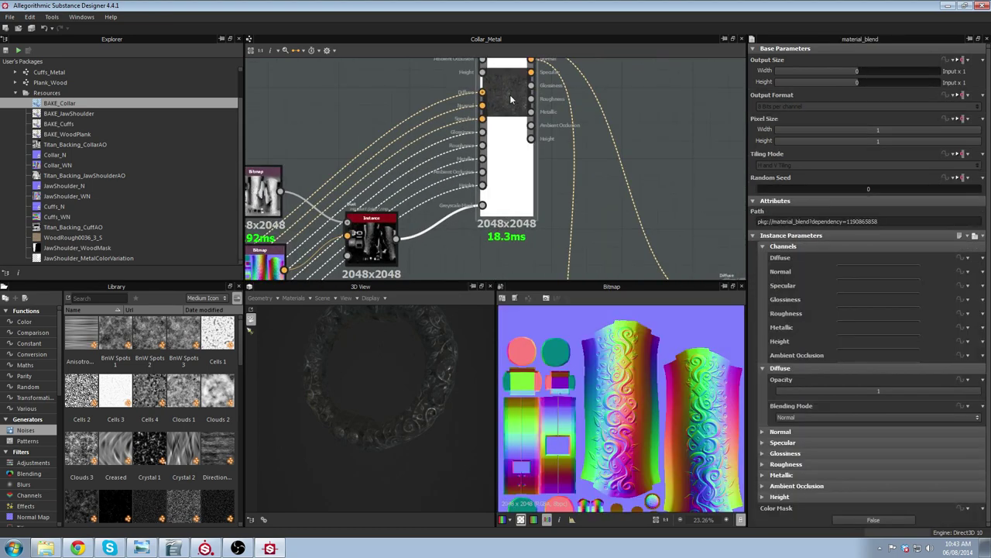
double_click(511, 99)
scroll(609, 409, "up", 4)
middle_click_drag(586, 418, 469, 488)
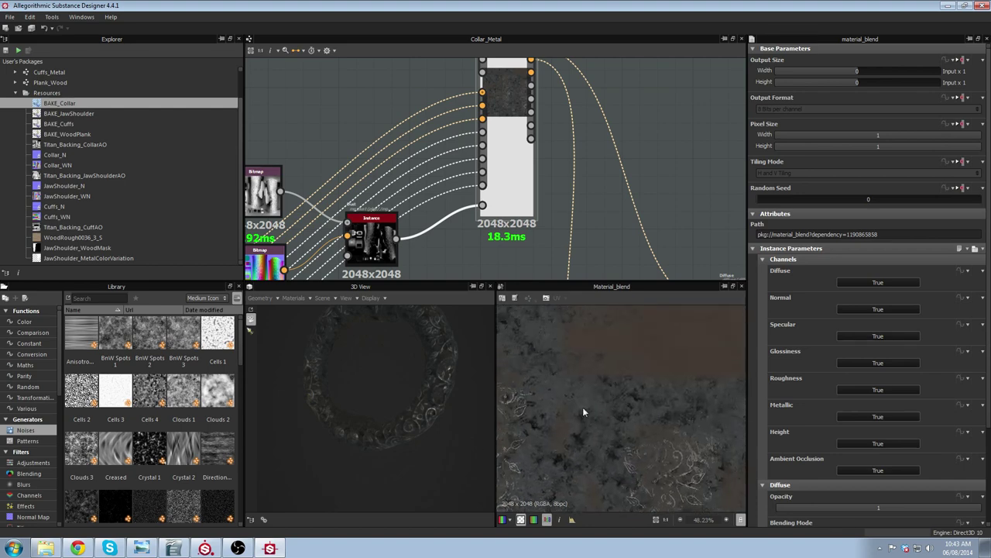
Follow the dusted material toward the graph's output nodes and check the result on the collar model.
middle_click_drag(612, 420, 617, 401)
scroll(582, 175, "down", 2)
middle_click_drag(582, 175, 583, 100)
scroll(582, 100, "down", 1)
middle_click_drag(604, 206, 503, 216)
left_click_drag(446, 431, 379, 358)
middle_click_drag(406, 201, 440, 155)
scroll(509, 213, "down", 2)
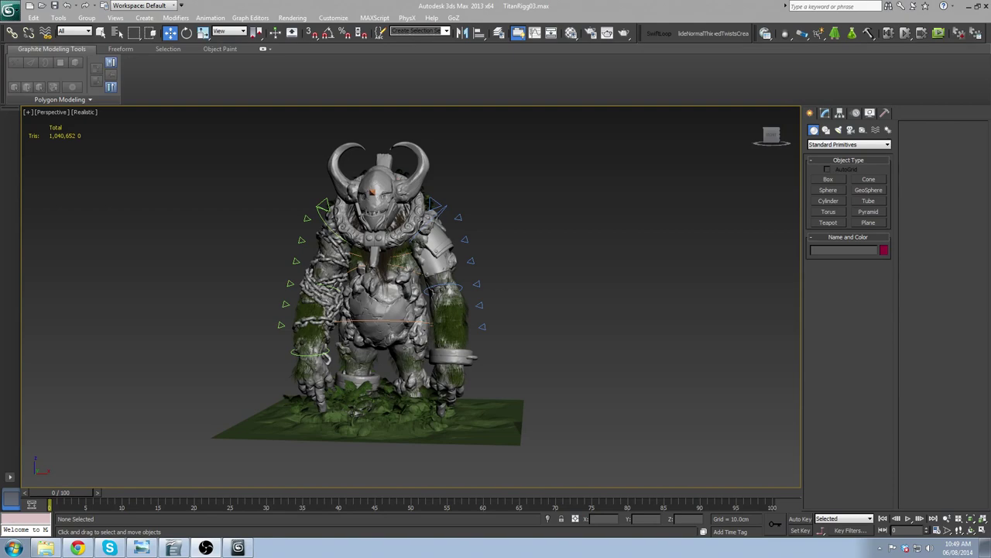
In 3ds Max, examine the rigged titan from the front, both full figure and close up, and save the scene.
scroll(458, 357, "up", 3)
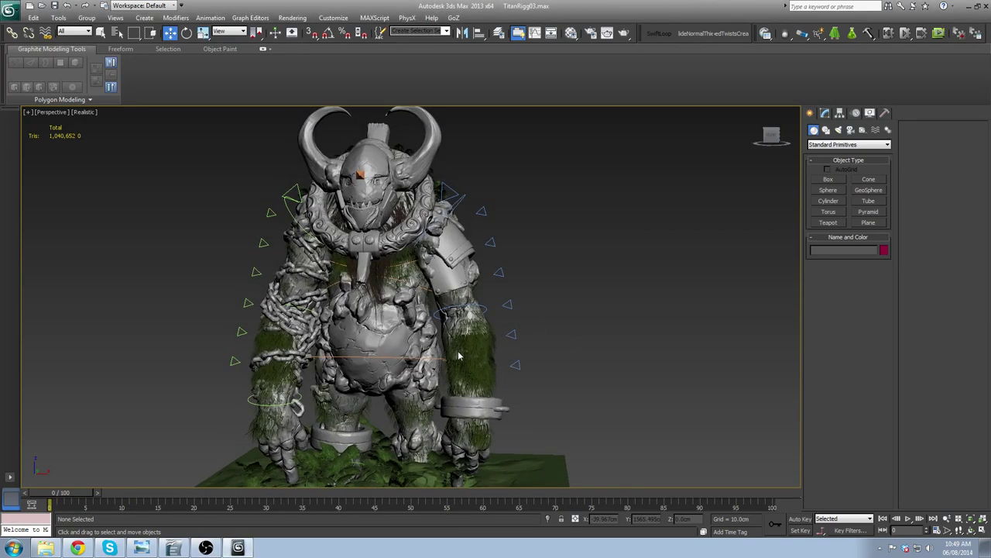
scroll(560, 277, "down", 3)
scroll(555, 279, "up", 1)
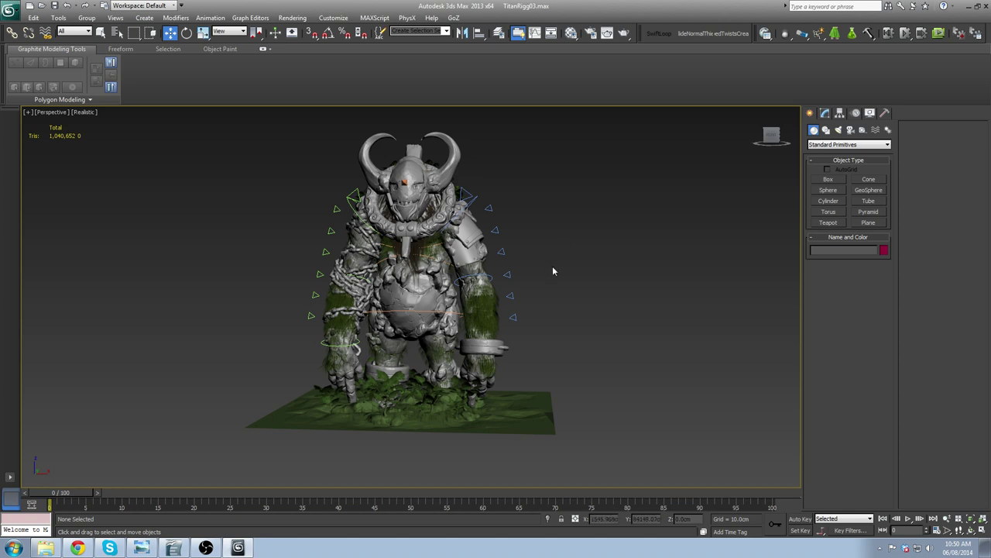
scroll(425, 341, "up", 3)
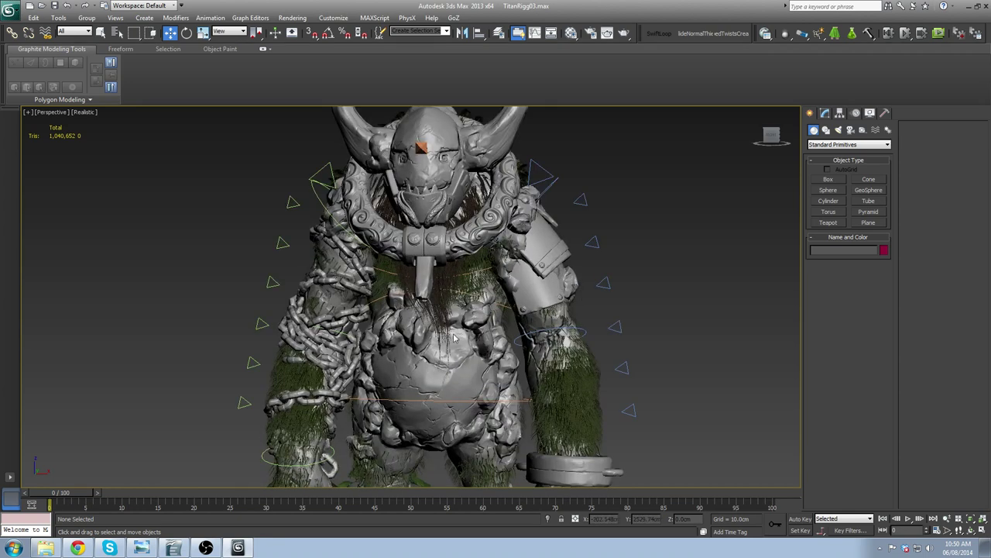
key("ctrl+s")
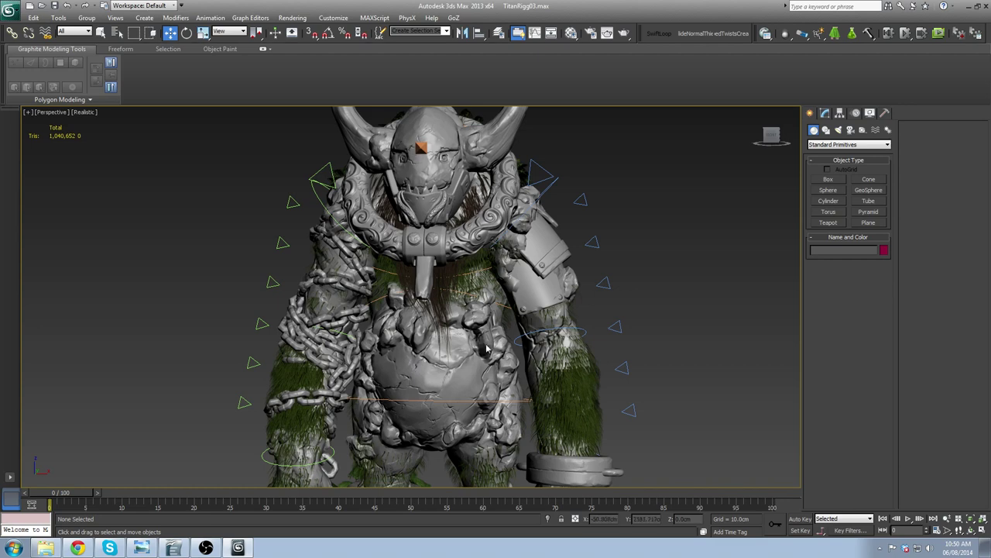
Examine the titan's head, collar, chained arm and shoulder armour from front and three-quarter angles.
middle_click_drag(531, 313, 392, 406, "alt")
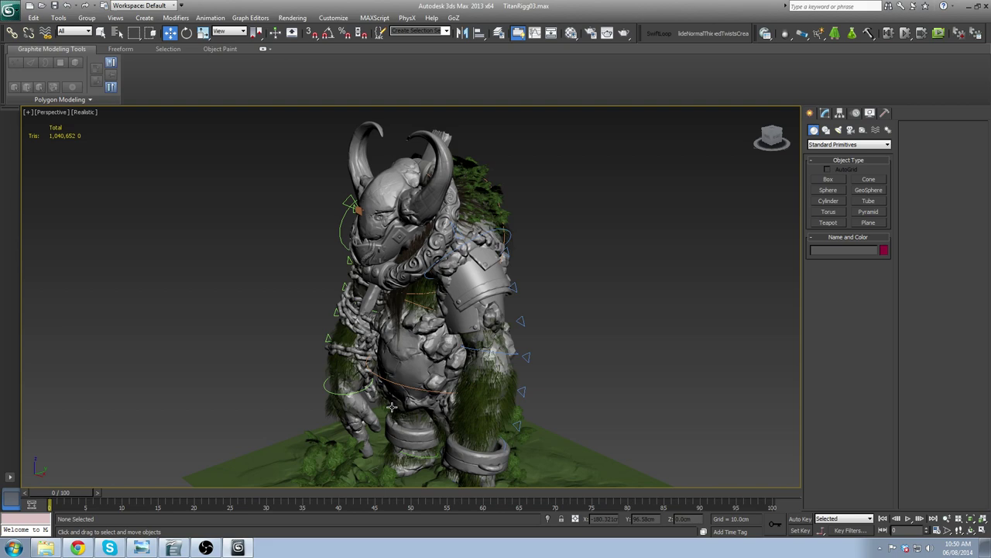
middle_click_drag(392, 406, 600, 349, "alt")
scroll(434, 277, "up", 3)
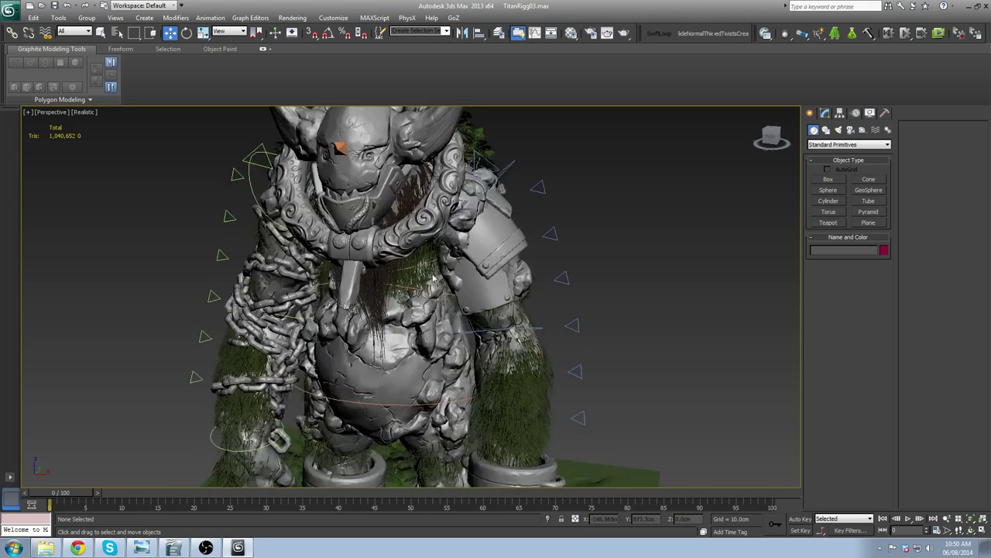
middle_click_drag(499, 280, 459, 293, "alt")
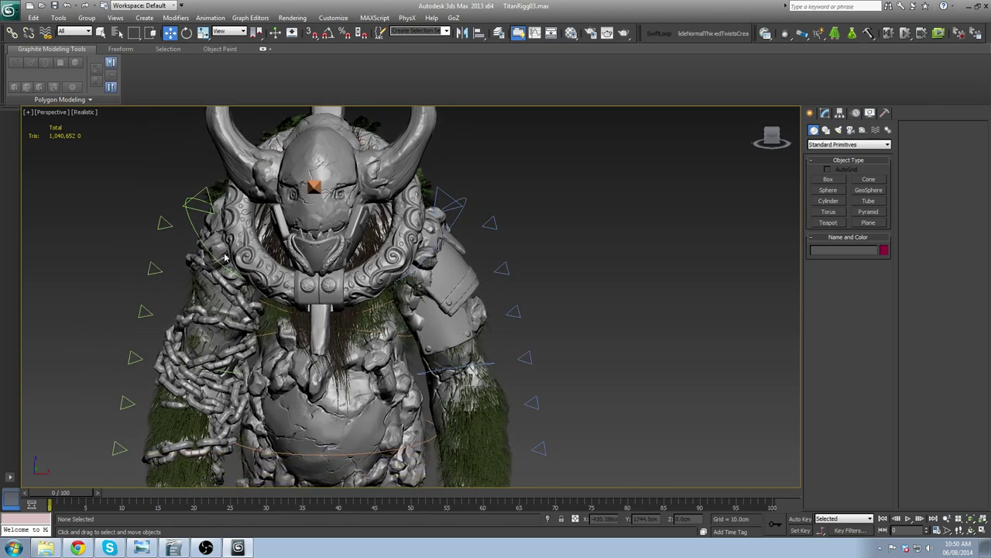
middle_click_drag(353, 267, 438, 237, "alt")
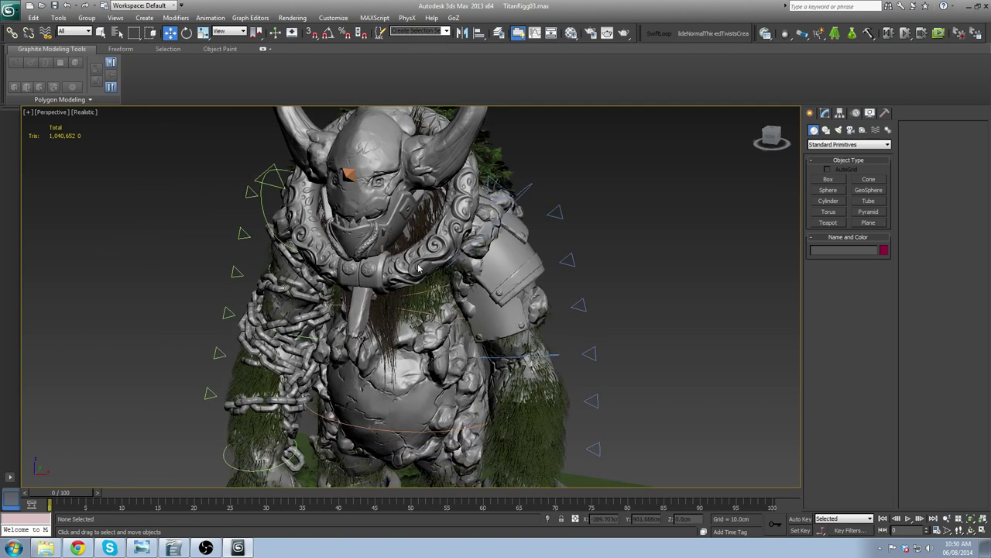
Examine the titan's torso, arms and full figure on its overgrown pedestal from front and raised angles.
middle_click_drag(385, 325, 439, 233, "alt")
scroll(438, 232, "down", 2)
scroll(362, 317, "up", 3)
scroll(405, 298, "down", 3)
middle_click_drag(402, 308, 422, 298, "alt")
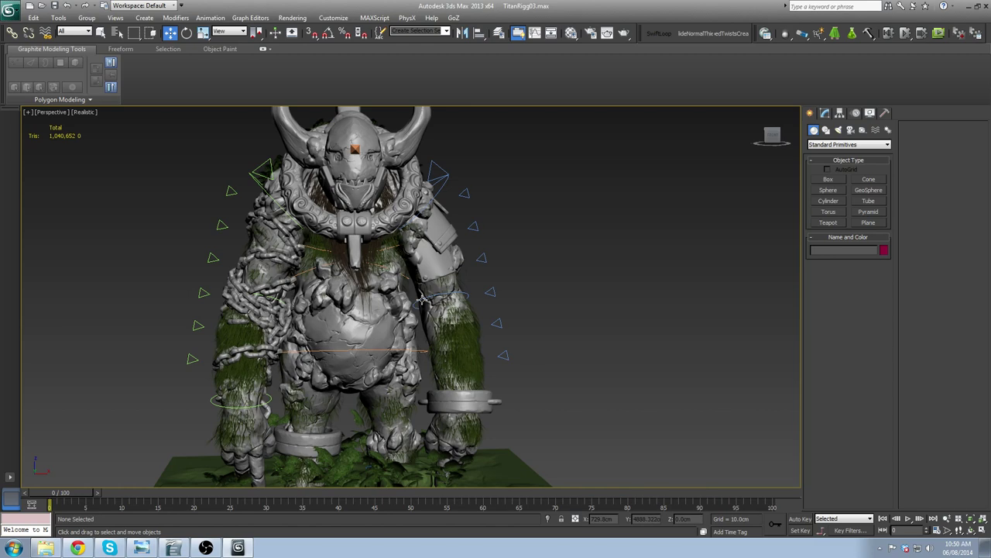
scroll(453, 308, "down", 3)
mouse_move(511, 292)
middle_mouse_down("alt")
mouse_move(454, 309)
mouse_move(524, 278)
middle_mouse_up("alt")
scroll(453, 308, "up", 3)
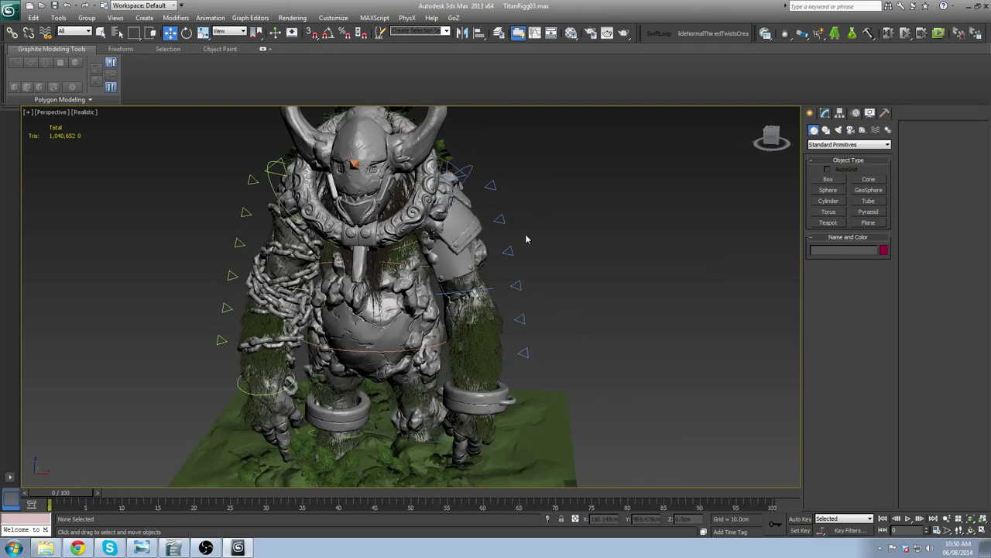
middle_click_drag(444, 250, 473, 301)
scroll(472, 302, "down", 3)
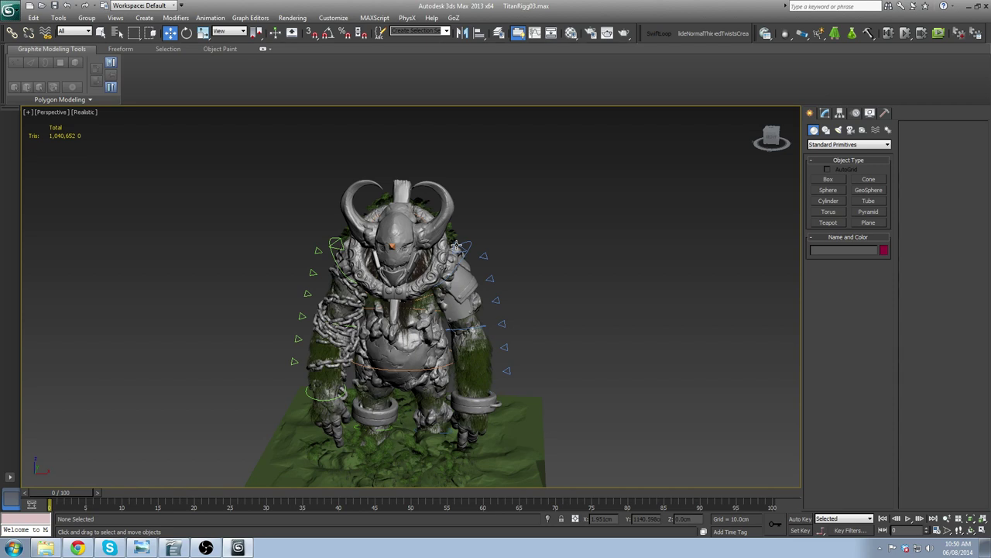
middle_click_drag(457, 246, 519, 275, "alt")
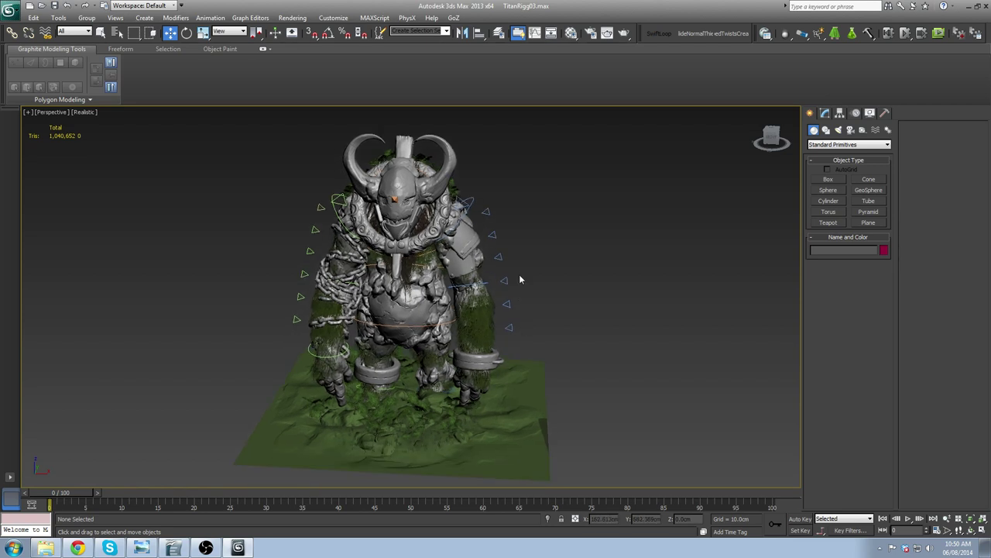
middle_click_drag(494, 305, 516, 352, "alt")
scroll(516, 352, "up", 3)
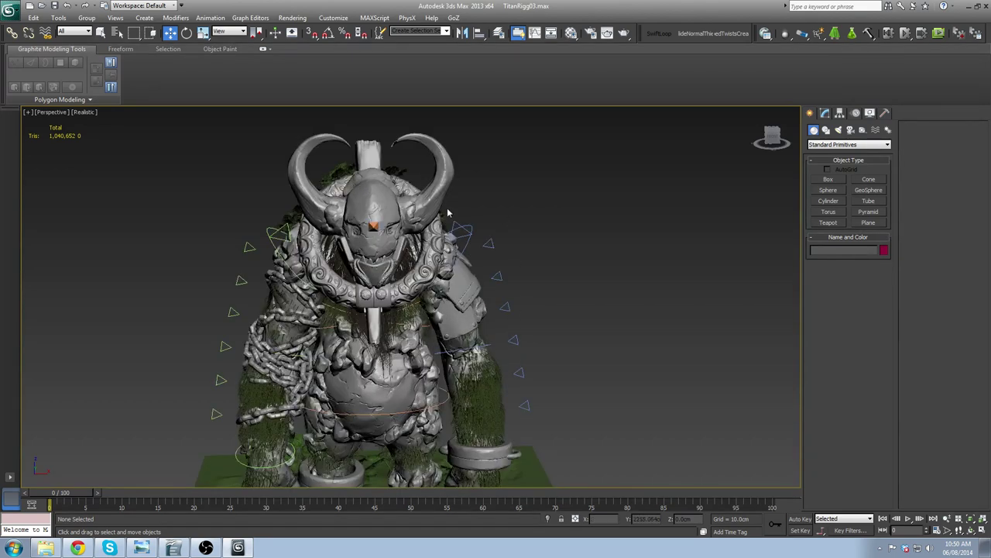
Examine the titan's belly, legs, cuffs and hands closer up against the ground.
middle_click_drag(562, 387, 524, 329, "alt")
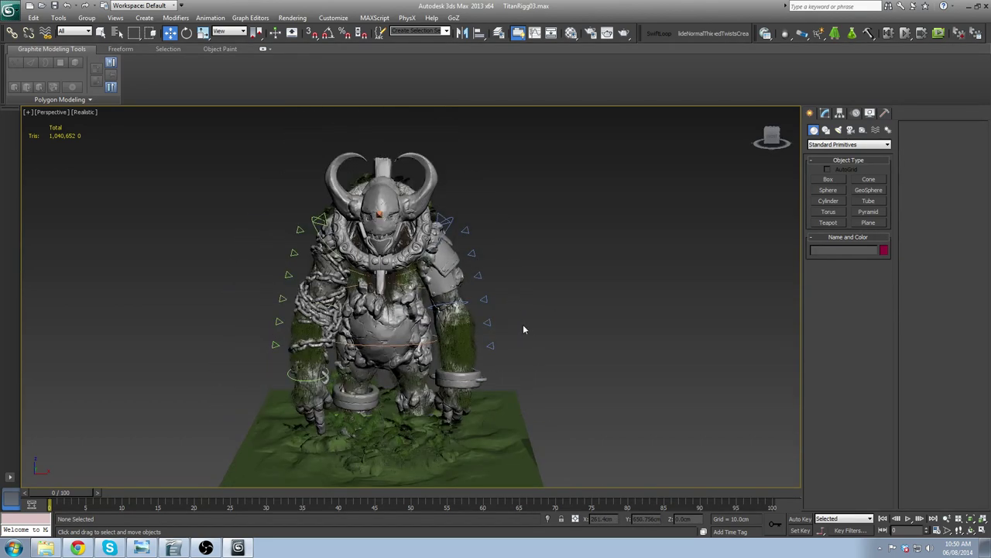
scroll(482, 324, "up", 4)
middle_click_drag(482, 324, 506, 237)
scroll(519, 269, "down", 3)
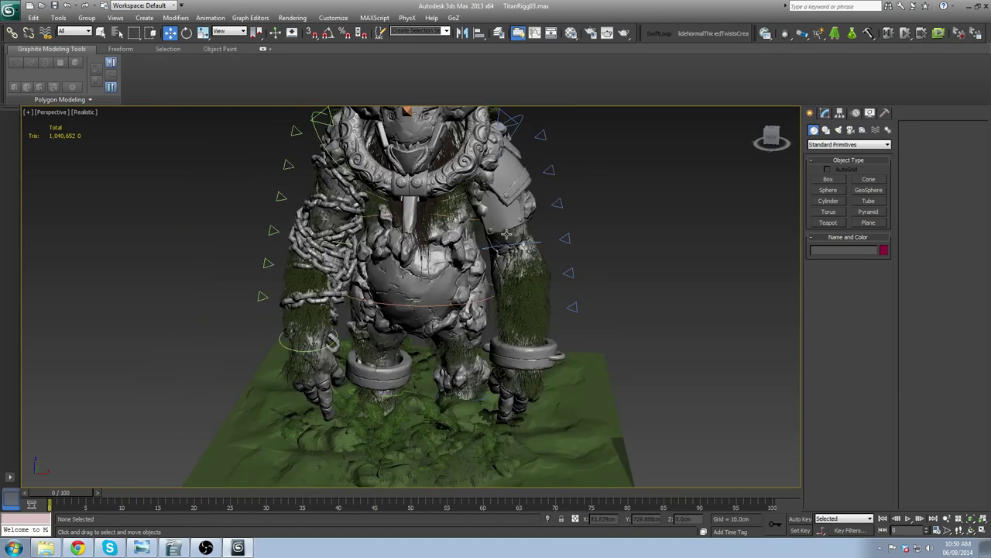
middle_click_drag(421, 365, 415, 385)
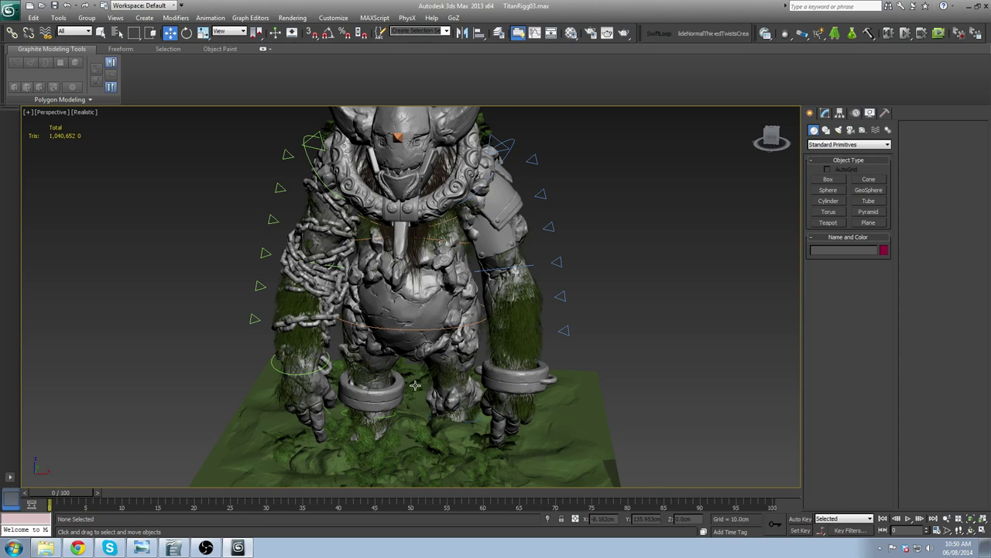
middle_click_drag(519, 327, 518, 365)
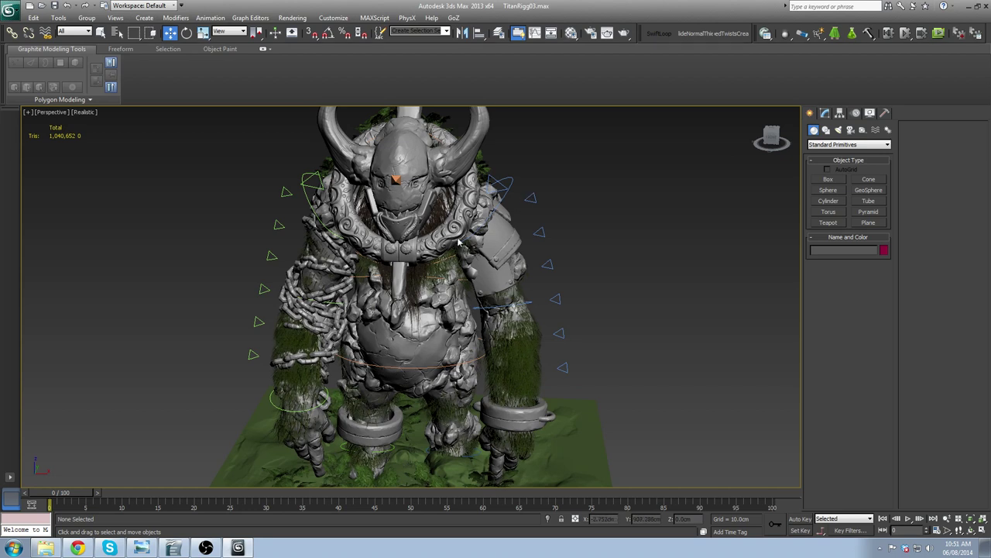
middle_click_drag(559, 392, 481, 321, "alt")
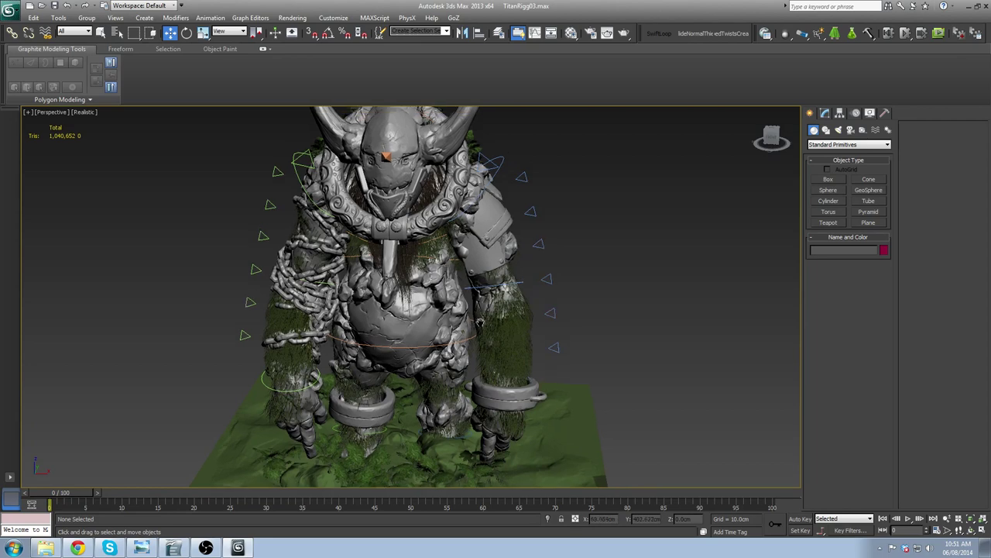
Hide the Export_Marmoset layer so only the titan's skeleton, rig controls and pedestal are displayed.
left_click(498, 32)
left_click(532, 290)
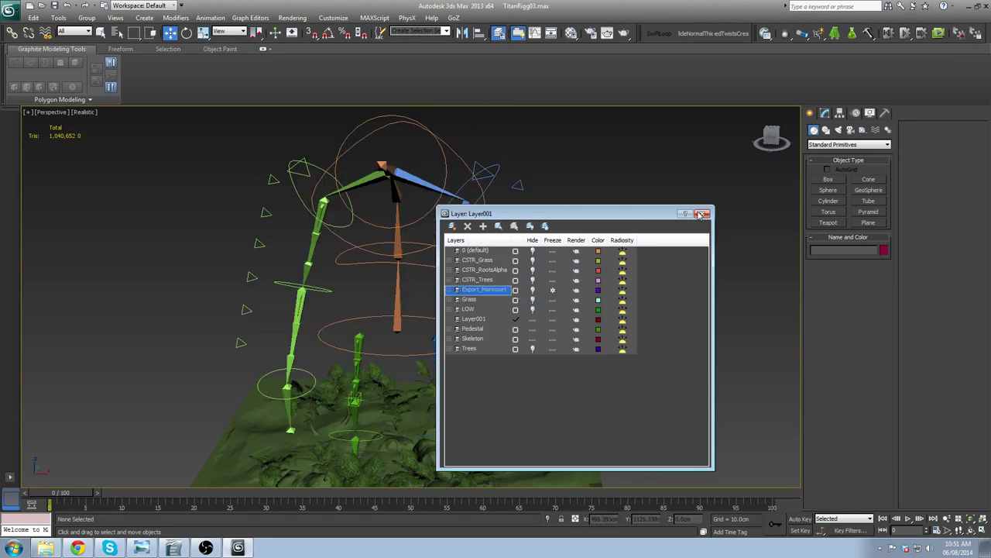
left_click(703, 214)
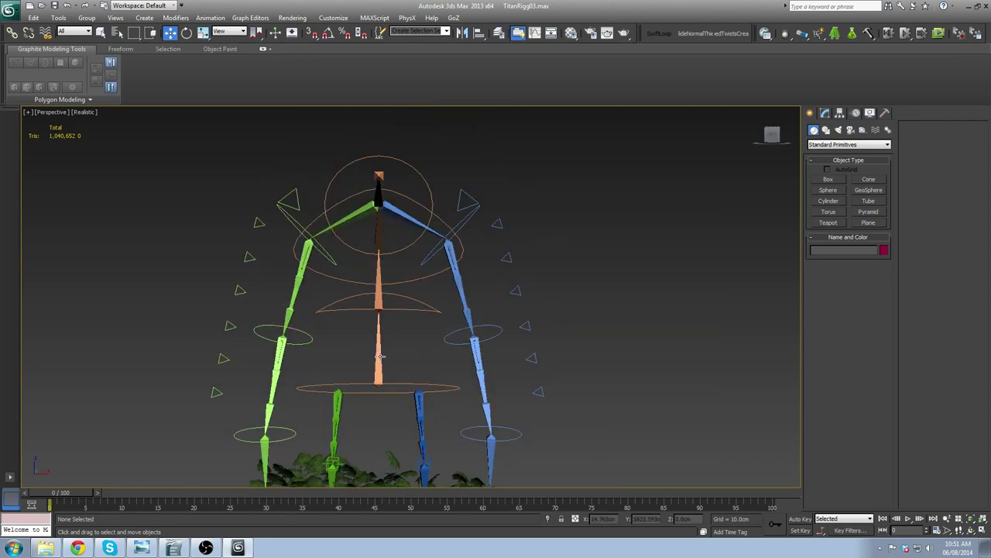
Try rotating the rig's pelvis control and undo the rotation.
left_click(379, 356)
key("e")
left_click(449, 390)
mouse_move(405, 370)
left_mouse_down()
mouse_move(386, 374)
mouse_move(407, 384)
left_mouse_up()
key("ctrl+z")
Try rotating the left upper-arm control and the Ctrl_L_Forearm control, undoing each rotation.
left_click(470, 216)
left_click_drag(448, 202, 504, 221)
key("ctrl+z")
middle_click_drag(624, 276, 573, 249, "alt")
left_click(471, 263)
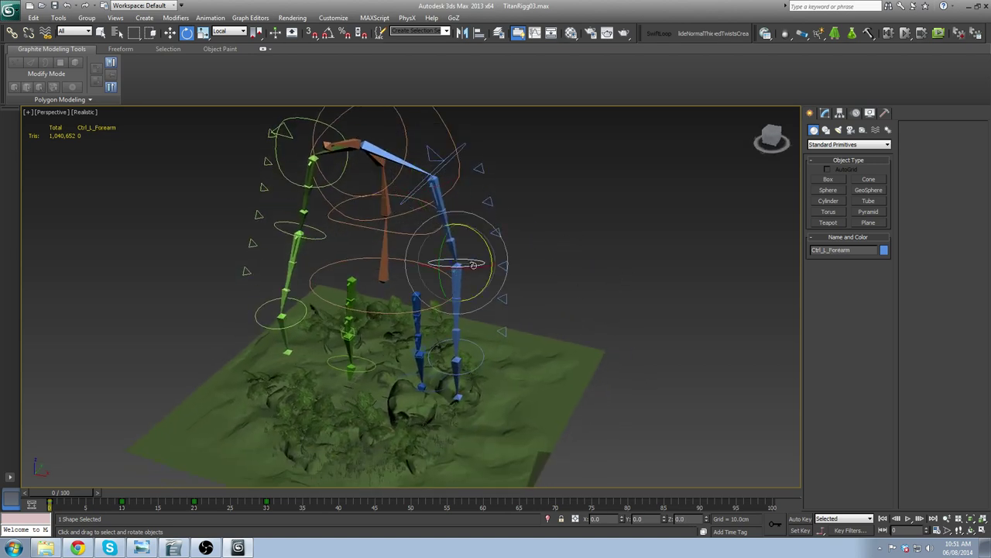
double_click(454, 249)
left_click(478, 265)
left_click_drag(473, 258, 459, 222)
key("ctrl+z")
Try moving the left leg's Ctrl_L_Feet and Ctrl_L_Knee controls, undo the moves and clear the selection.
left_click(423, 390)
key("w")
middle_click_drag(494, 378, 453, 375, "alt")
left_click_drag(436, 375, 366, 318)
left_click(414, 341)
left_click_drag(415, 341, 294, 281)
middle_click_drag(333, 298, 379, 334, "alt")
key("ctrl+z")
key("ctrl+z")
key("ctrl+z")
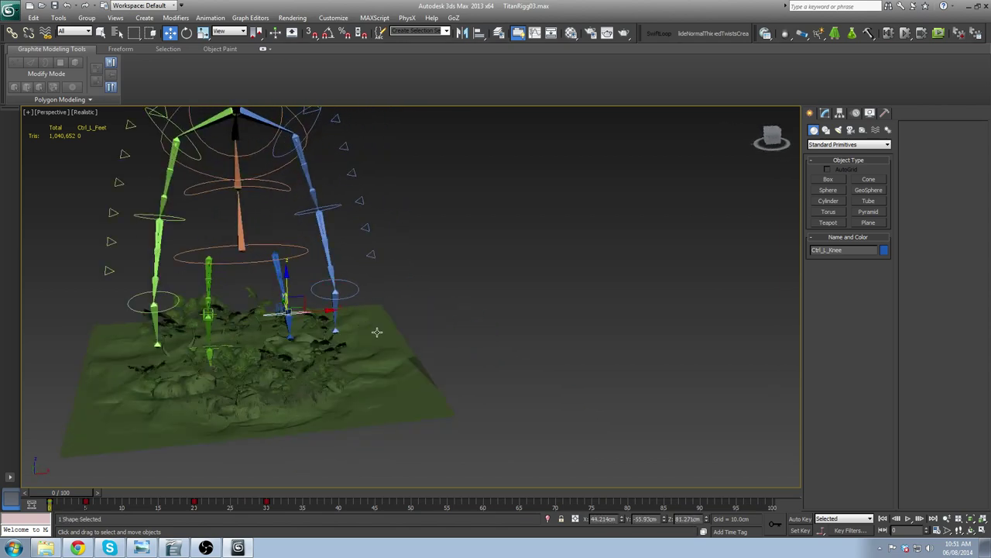
left_click(496, 284)
middle_click_drag(496, 284, 493, 391, "alt")
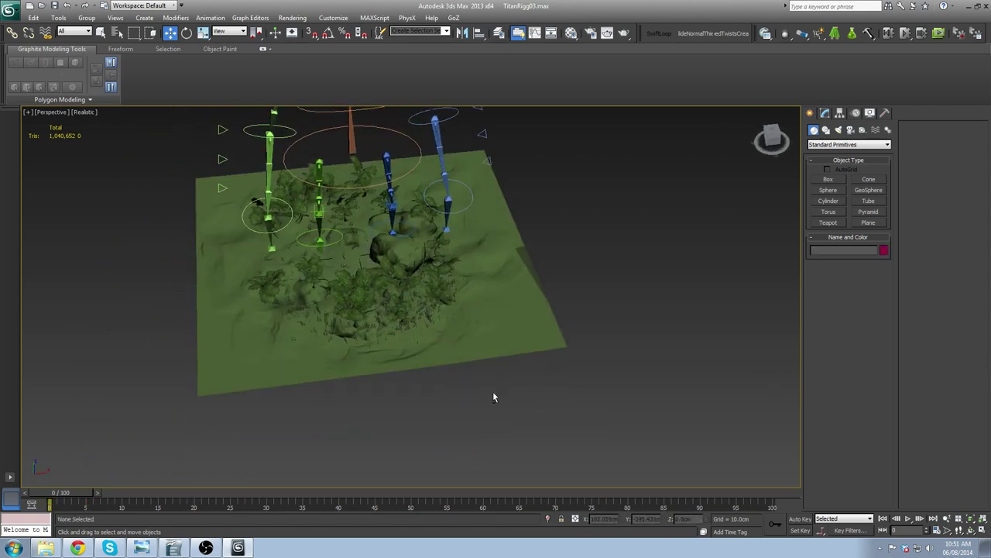
Unhide the Export_Marmoset layer and frame the titan mesh from the front.
scroll(492, 391, "down", 3)
middle_click_drag(495, 294, 520, 257, "alt")
key("l")
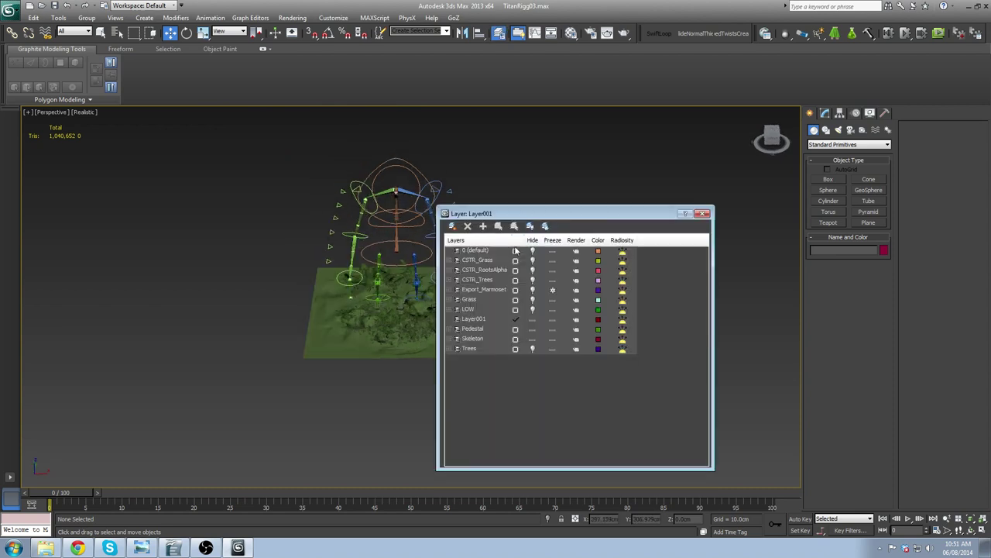
left_click(532, 290)
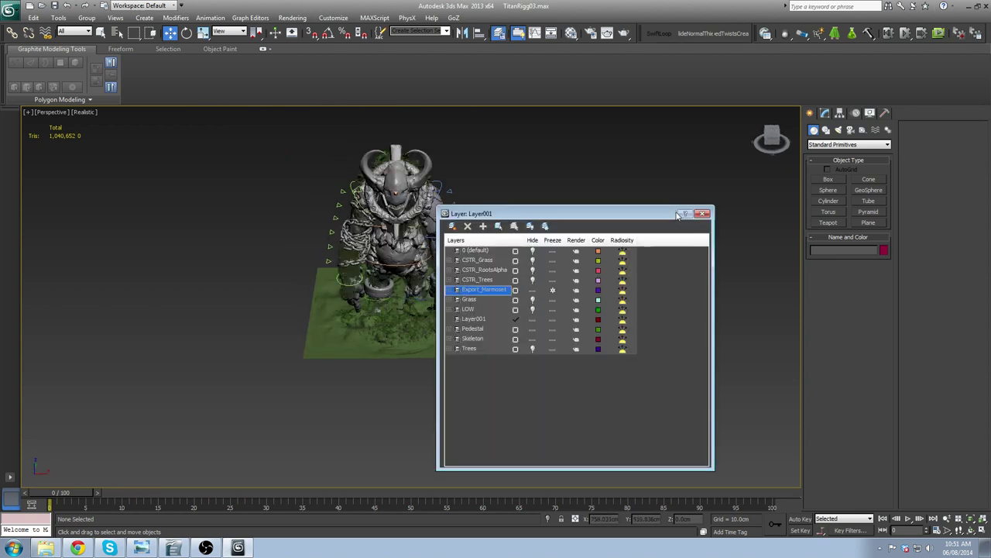
left_click(703, 213)
middle_click_drag(504, 273, 504, 288)
middle_click_drag(523, 305, 507, 263, "alt")
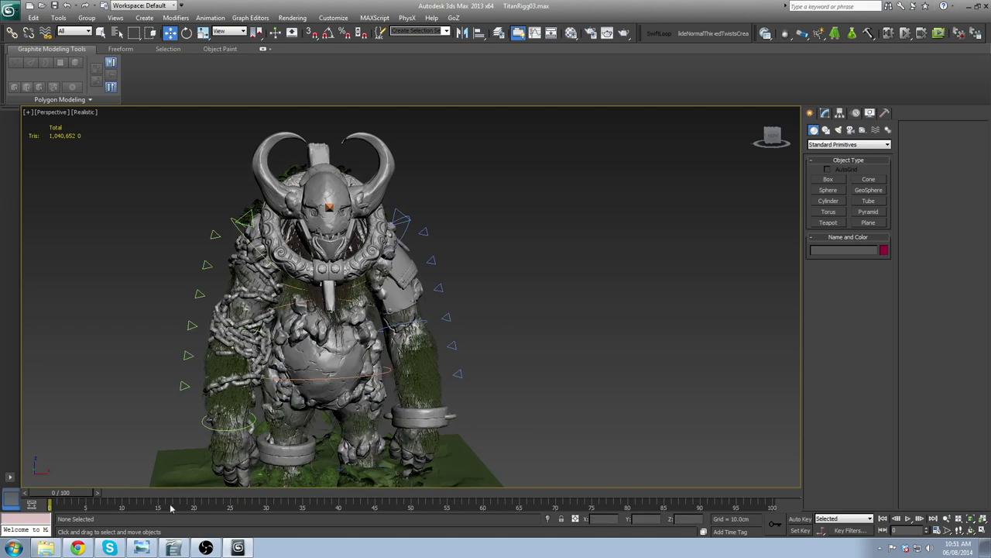
Scrub the titan's animation forward to frame 35 to check how the mesh follows the rig.
left_click_drag(71, 496, 157, 499)
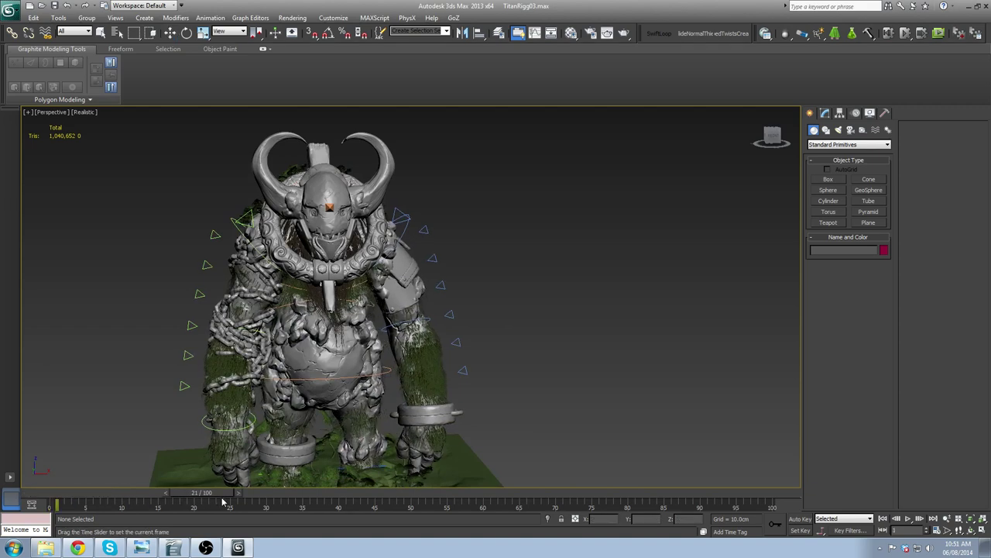
left_click_drag(222, 503, 244, 505)
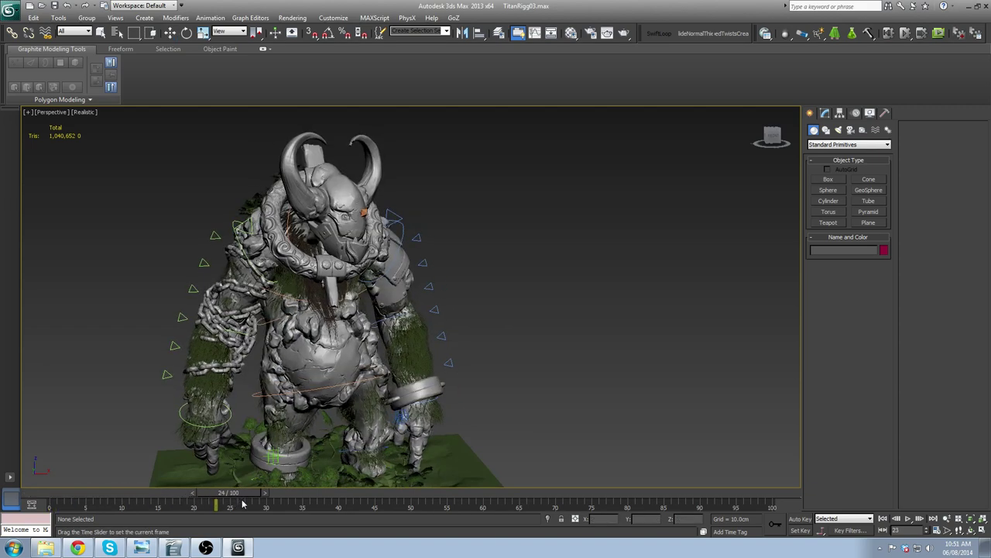
key("w")
middle_click_drag(403, 314, 429, 234)
middle_click_drag(382, 429, 226, 517, "alt")
left_click(307, 497)
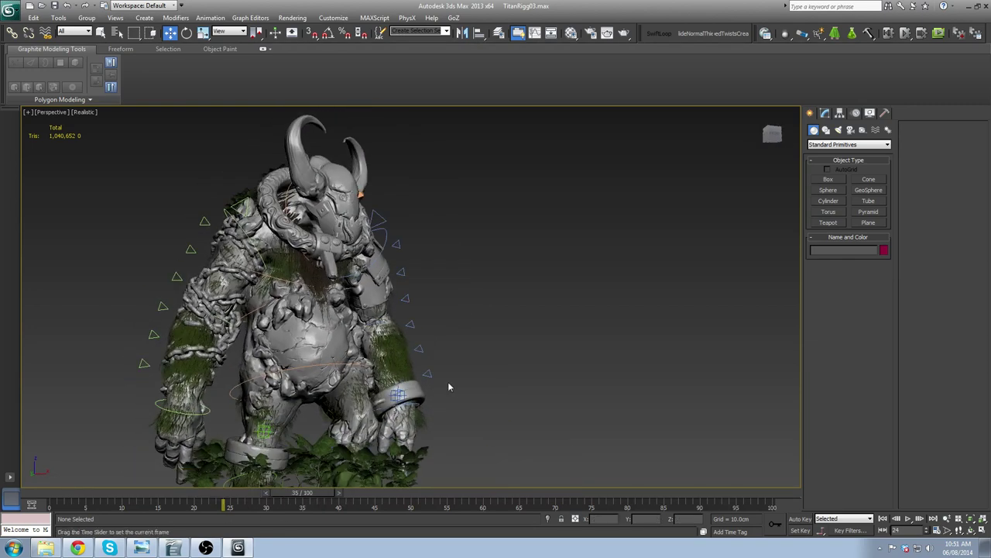
Examine the posed titan at frame 35 from several sides, both close up and as a full figure.
middle_click_drag(410, 376, 435, 306)
scroll(471, 349, "down", 4)
scroll(466, 261, "up", 2)
middle_click_drag(466, 261, 507, 275)
middle_click_drag(507, 275, 305, 290)
key("z")
middle_click_drag(368, 325, 486, 357, "alt")
scroll(457, 340, "down", 3)
middle_click_drag(373, 342, 566, 348, "alt")
middle_click_drag(359, 335, 714, 331, "alt")
scroll(417, 310, "up", 3)
middle_click_drag(452, 319, 418, 324)
scroll(465, 335, "down", 3)
scroll(439, 372, "up", 3)
middle_click_drag(439, 372, 495, 279, "alt")
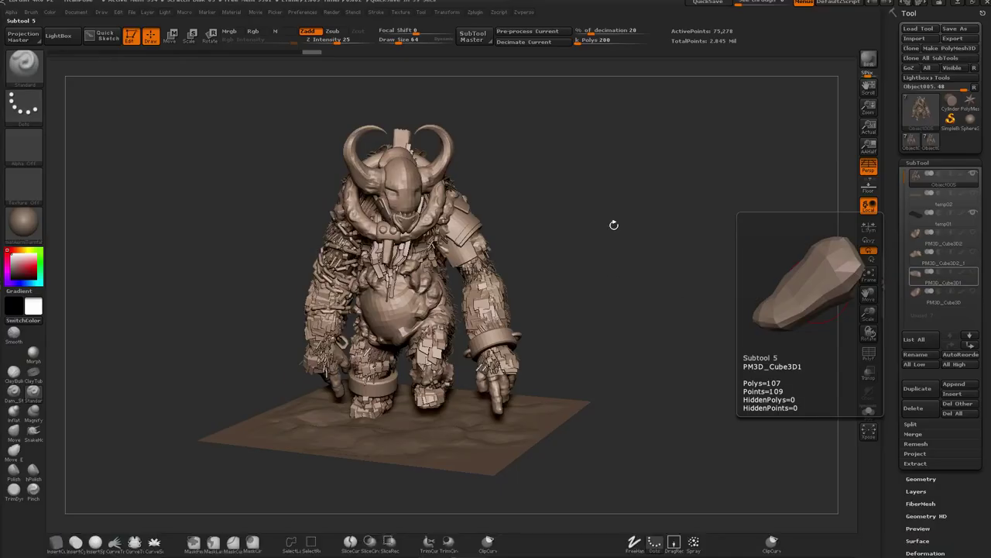
In ZBrush, switch the titan mesh to its stored morph target and back, comparing the hands and feet from different angles.
left_click_drag(509, 266, 617, 314)
key("space")
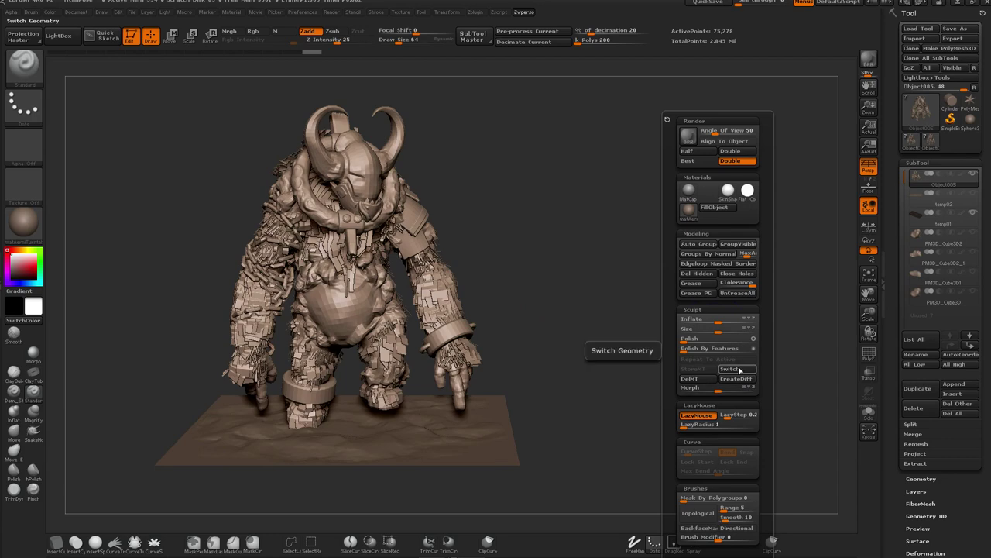
left_click(737, 369)
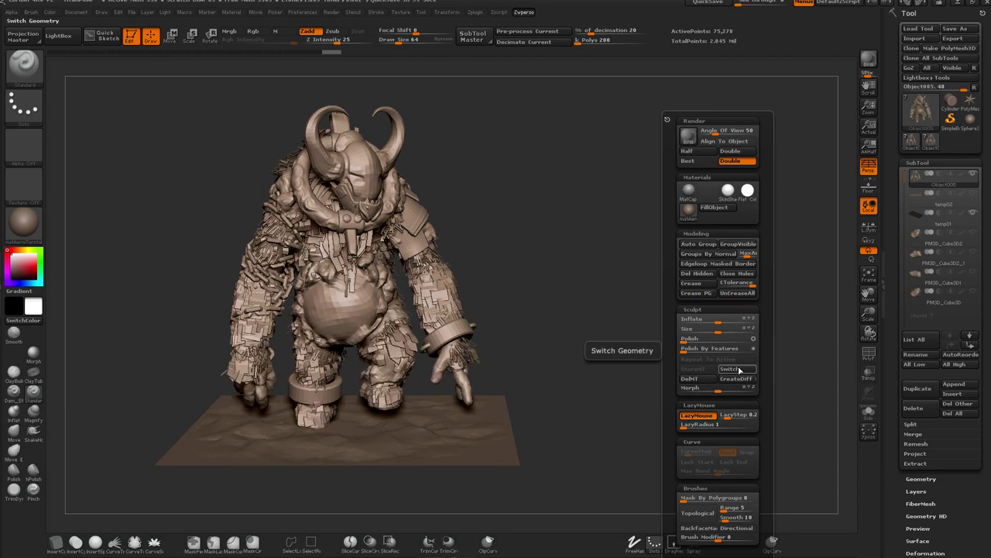
left_click_drag(528, 297, 675, 259)
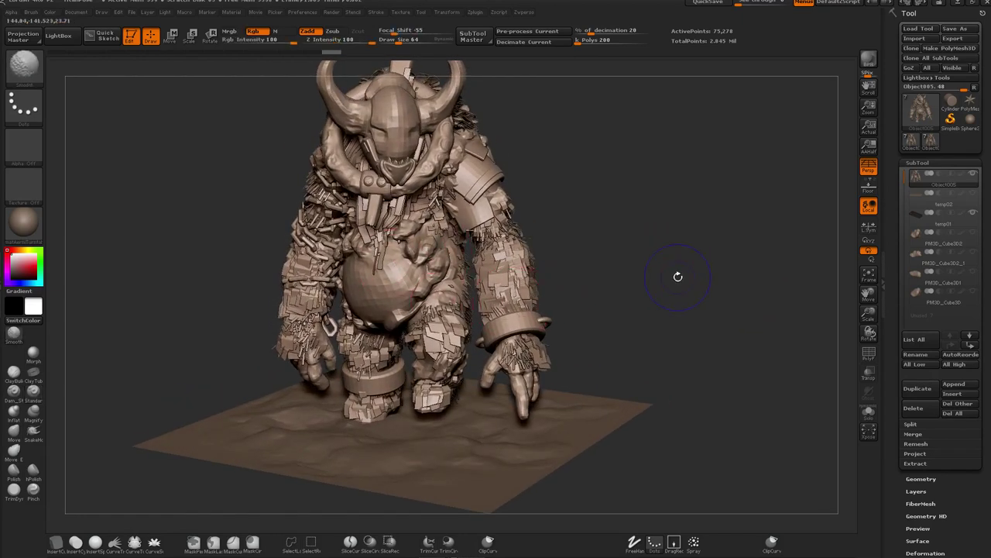
key("space")
left_click(710, 371)
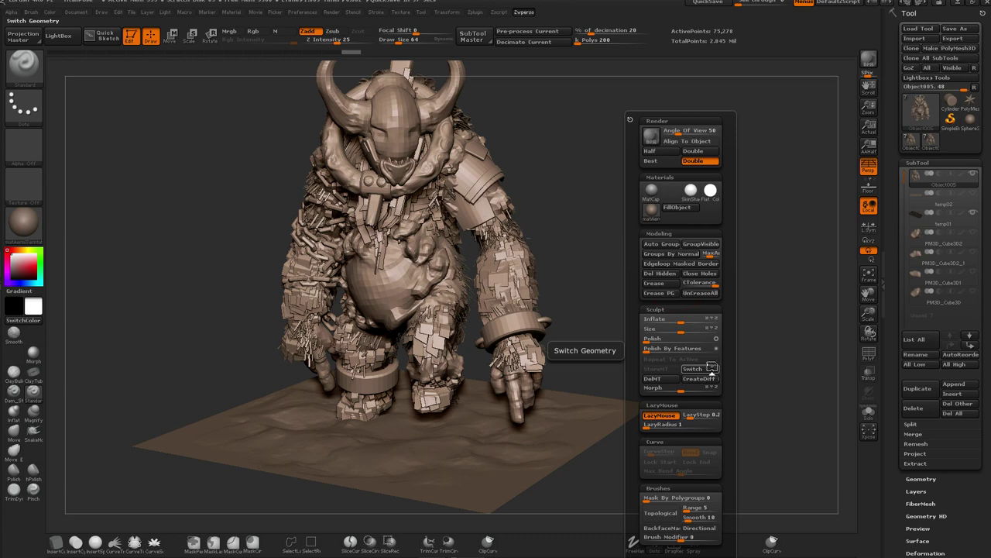
left_click_drag(635, 168, 656, 258)
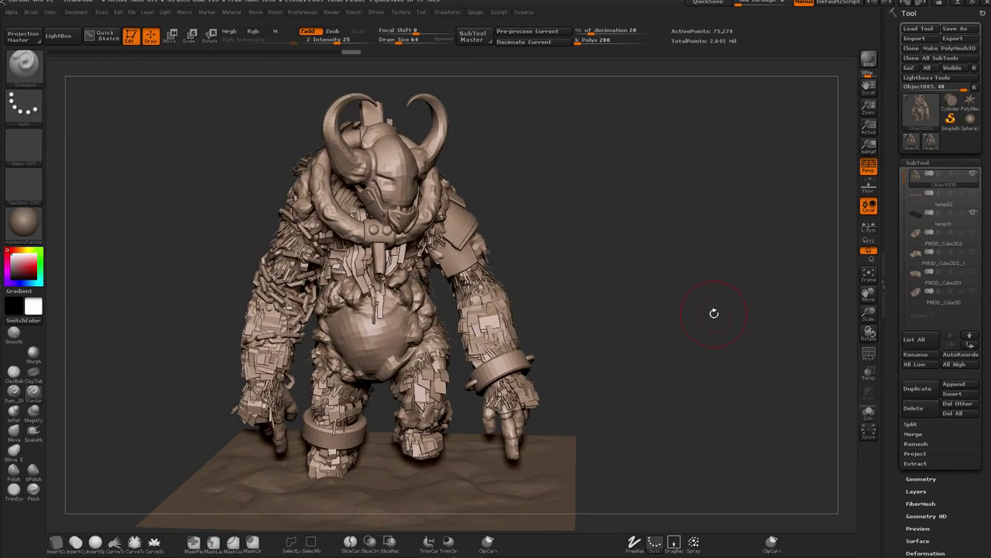
Toggle the titan's stored morph target on and off repeatedly to compare both versions of the pose.
key("space")
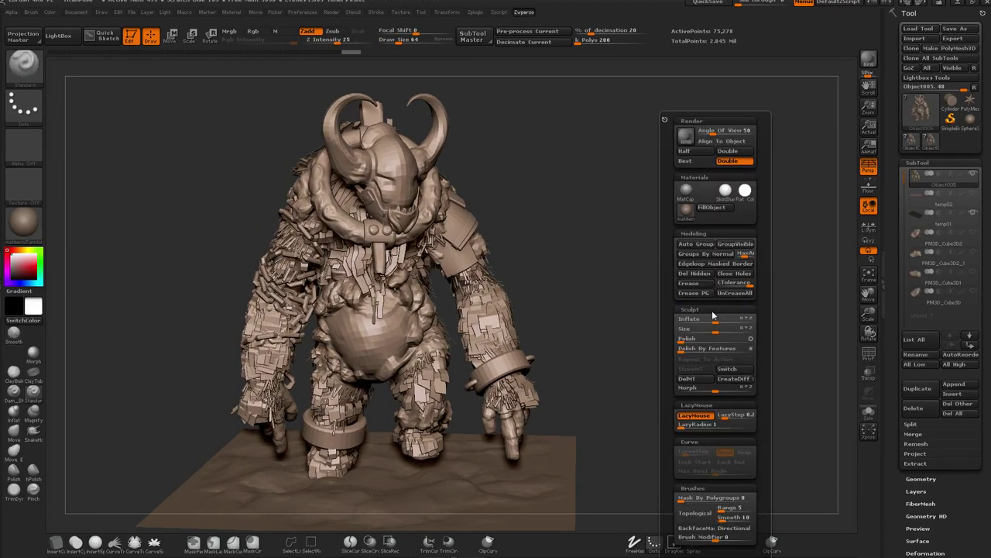
left_click(736, 370)
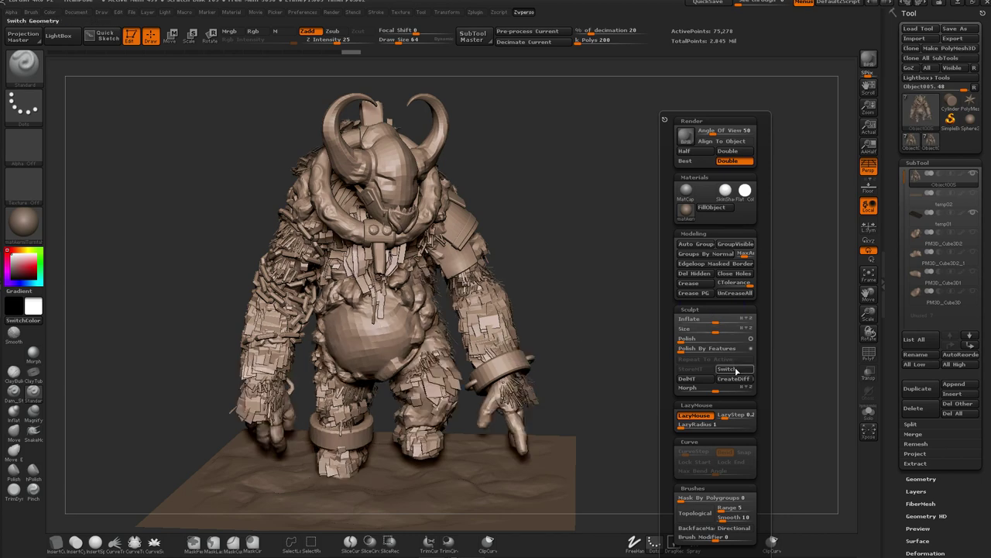
left_click(736, 370)
left_click(736, 370)
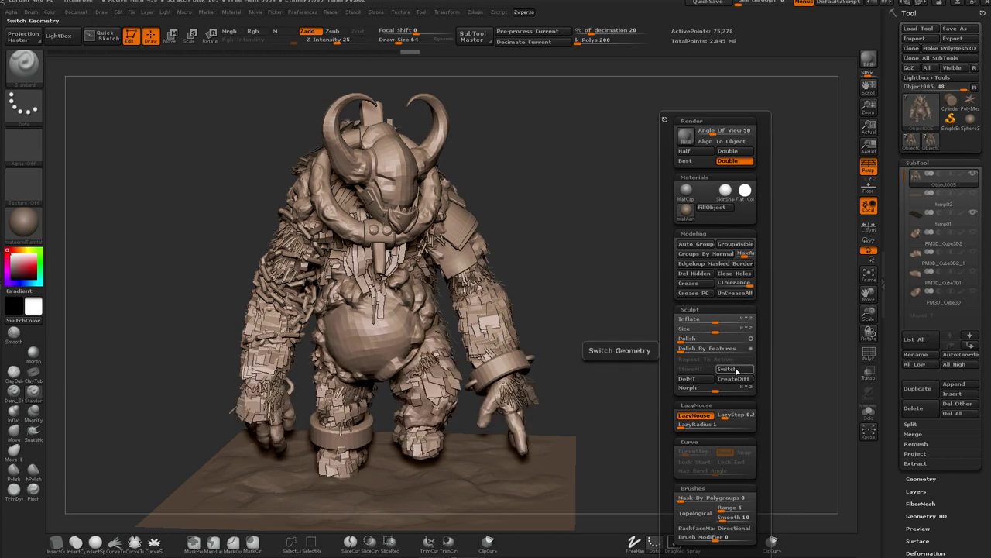
left_click(735, 370)
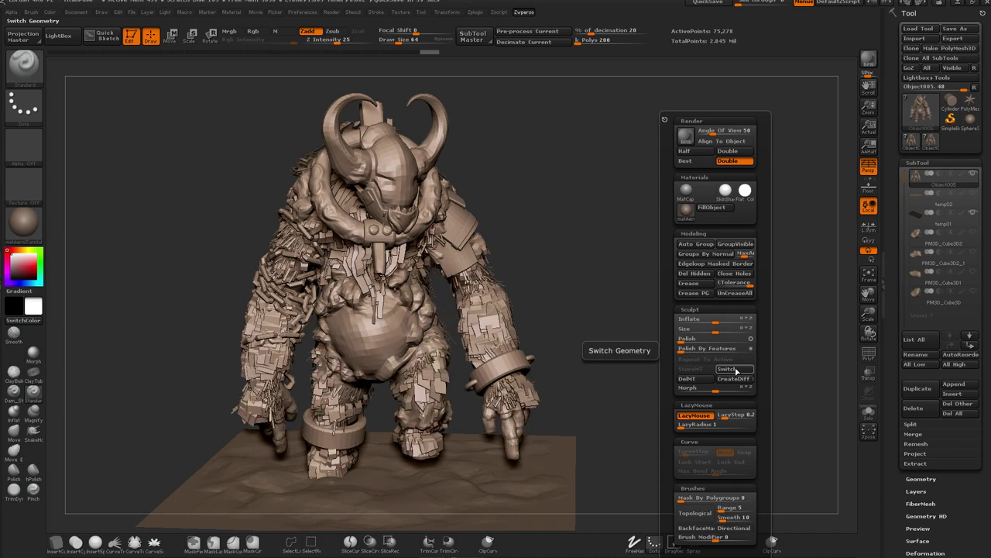
Switch the titan mesh to its other morph target state and inspect the whole figure from several angles.
key("shift+space")
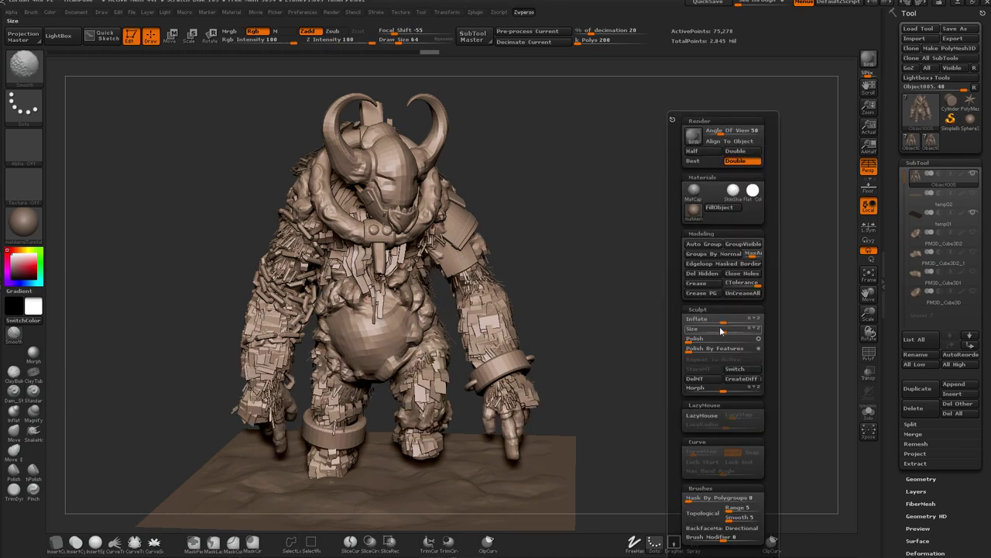
left_click(749, 373)
mouse_move(797, 303)
left_mouse_down()
mouse_move(706, 307)
mouse_move(706, 289)
mouse_move(684, 274)
left_mouse_up()
left_click_drag(707, 318, 504, 181)
mouse_move(626, 204)
left_mouse_down()
mouse_move(588, 237)
mouse_move(664, 243)
mouse_move(642, 257)
mouse_move(664, 244)
mouse_move(541, 285)
mouse_move(688, 297)
mouse_move(678, 271)
mouse_move(696, 280)
left_mouse_up()
mouse_move(553, 235)
left_mouse_down()
mouse_move(704, 232)
mouse_move(651, 252)
mouse_move(667, 272)
mouse_move(586, 271)
left_mouse_up()
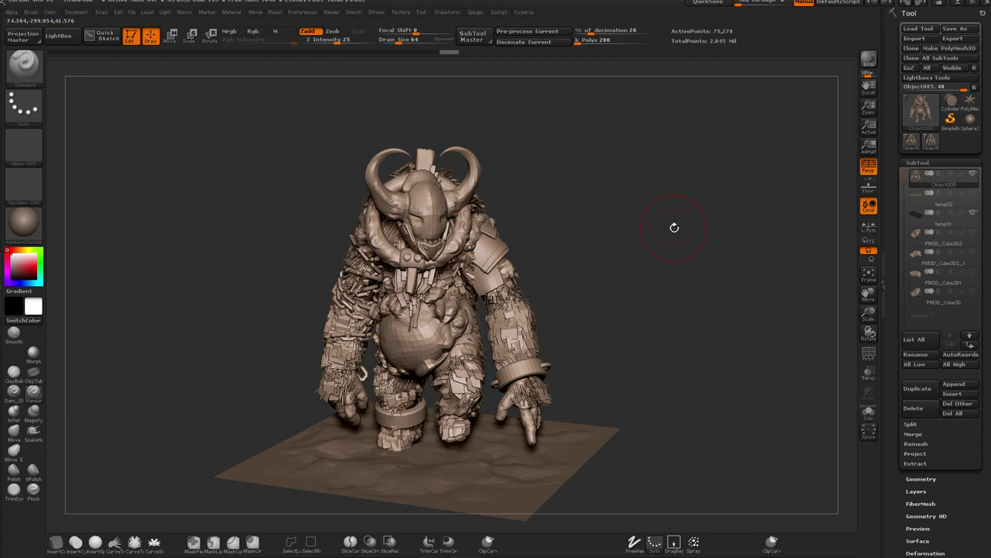
left_click_drag(675, 294, 721, 316)
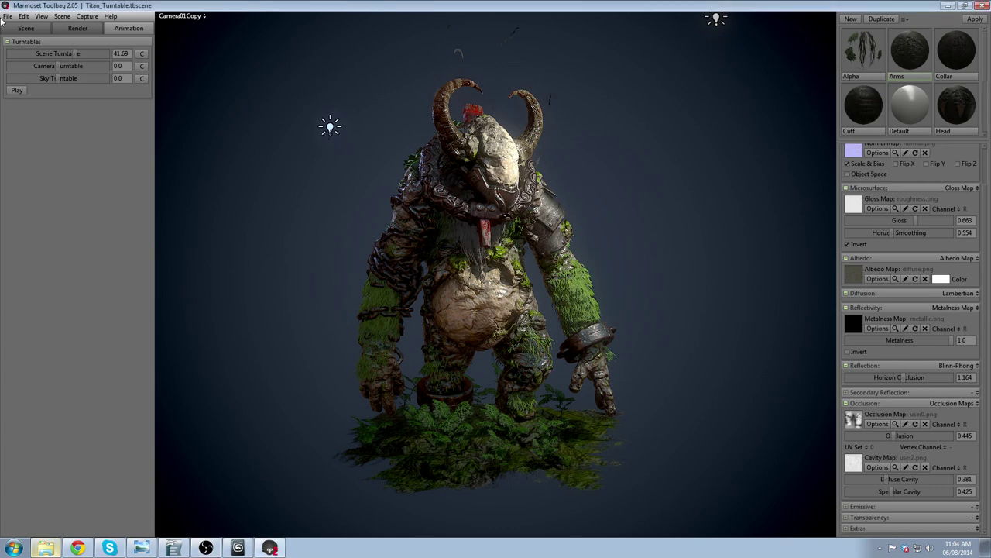
Inspect the separate meshes under Titan in the scene hierarchy, selecting the torso, the Alphas foliage and other body parts in turn.
left_click(26, 28)
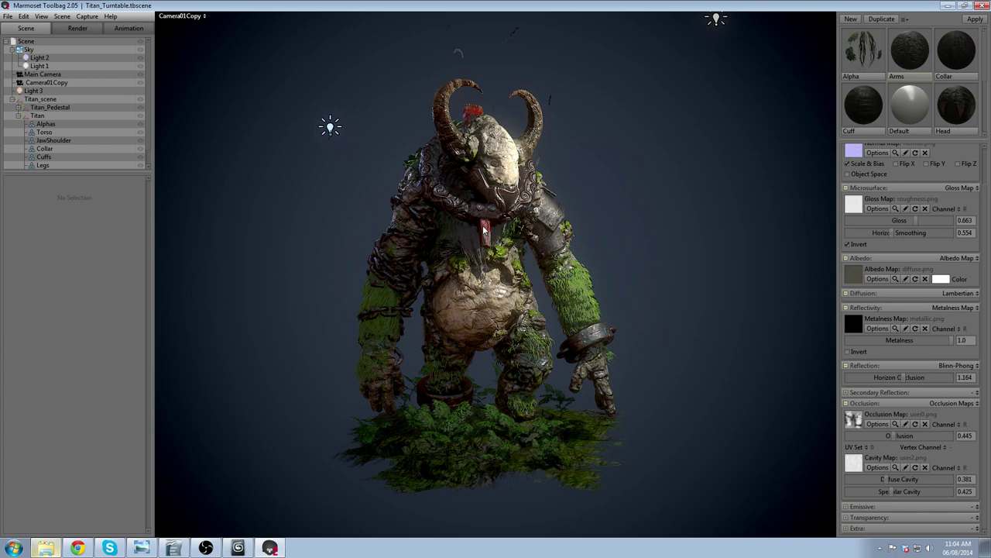
scroll(61, 130, "down", 2)
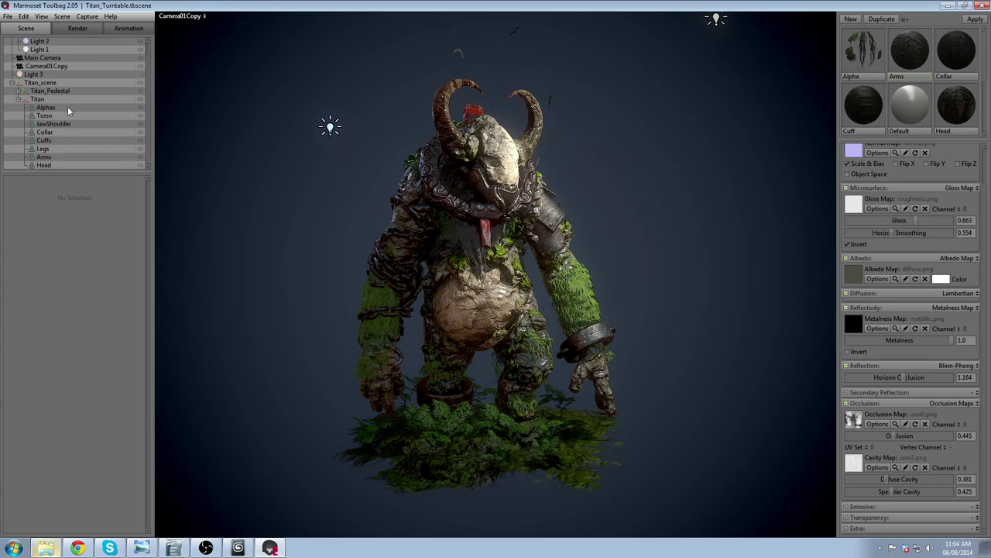
left_click(508, 364)
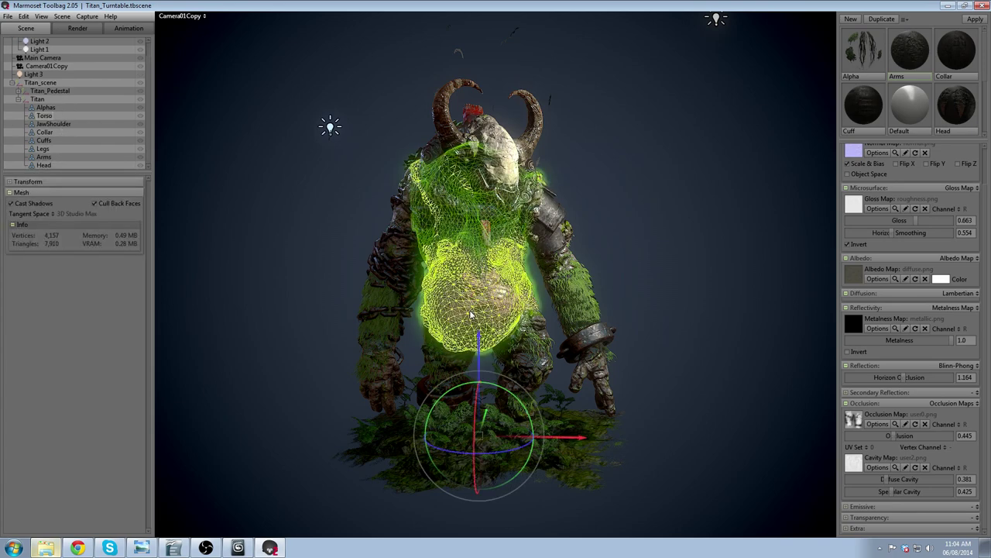
left_click(407, 194)
left_click(503, 154)
left_click(542, 244)
left_click(634, 337)
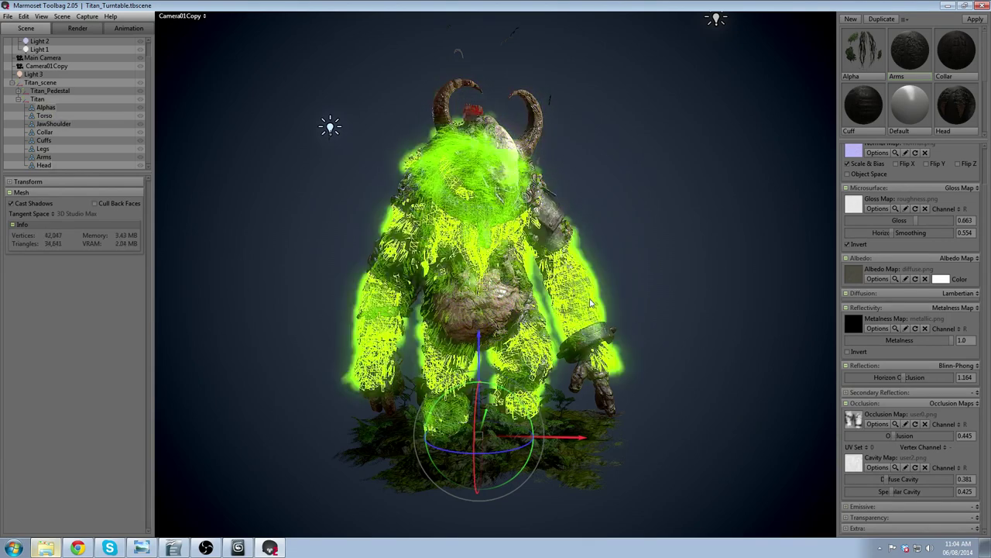
Review the Arms material's texture maps and surface settings, and clear the mesh selection.
left_click(917, 60)
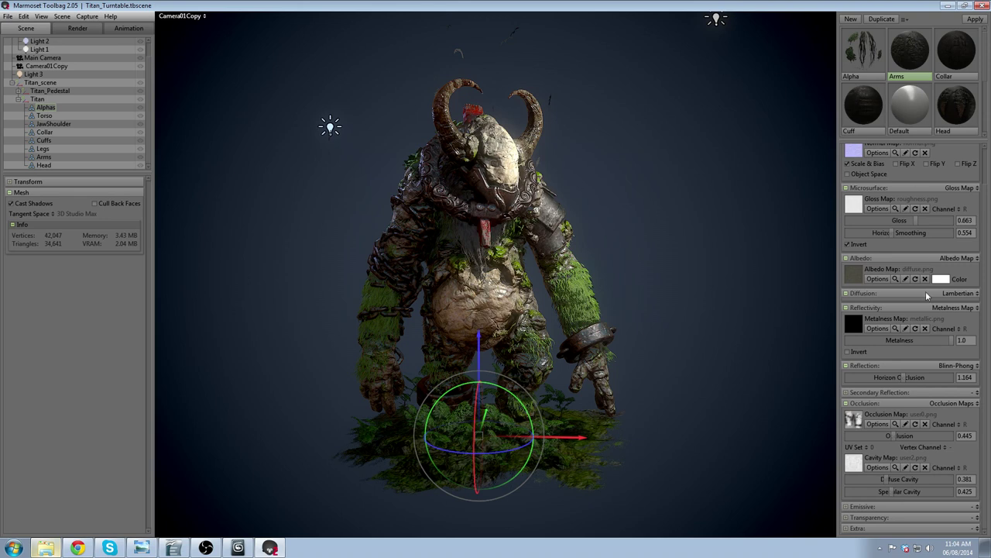
scroll(914, 275, "up", 2)
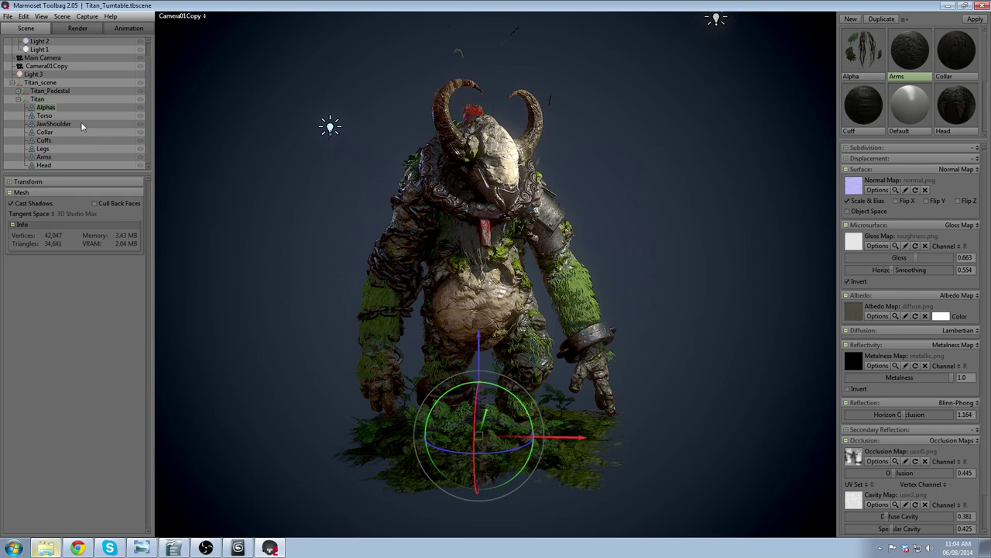
scroll(76, 102, "up", 2)
left_click(211, 113)
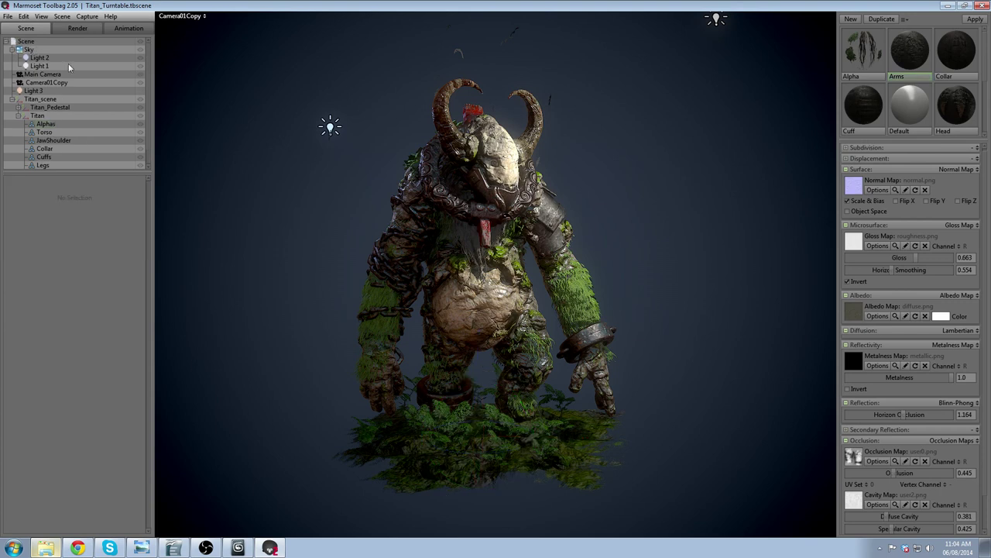
Examine the settings of the sky lighting and of the two point lights, Light 1 and Light 2, around the titan.
left_click(28, 50)
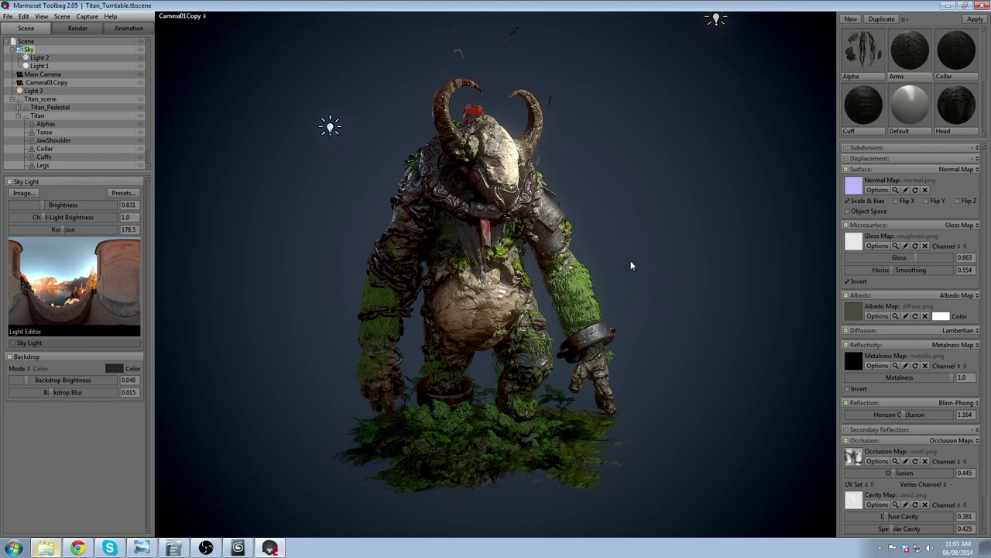
right_click_drag(631, 261, 625, 233, "alt")
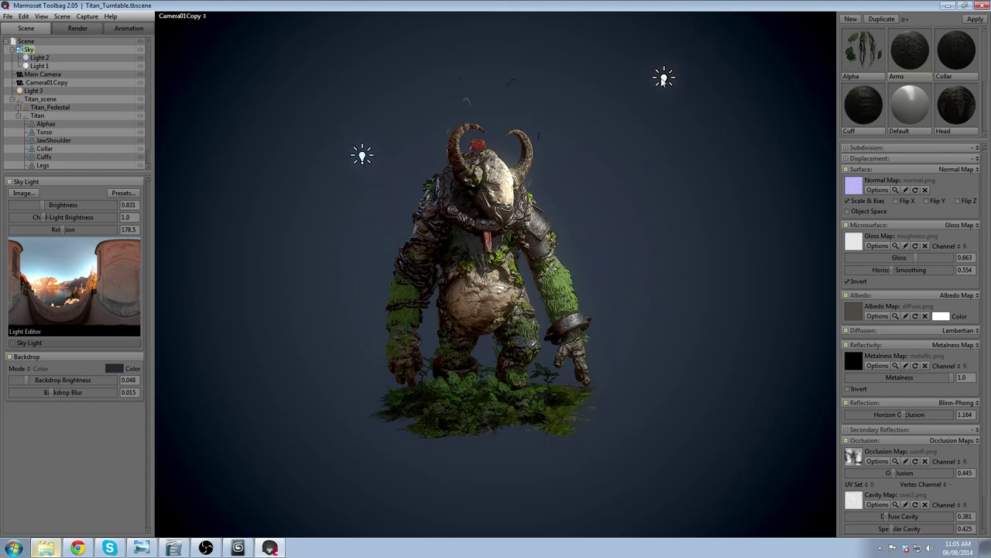
left_click(664, 78)
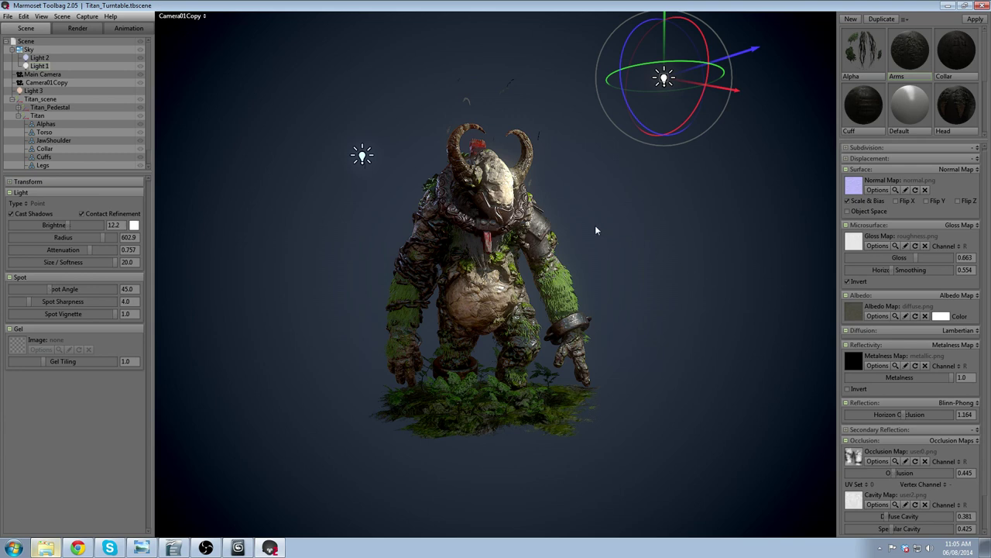
left_click(361, 158)
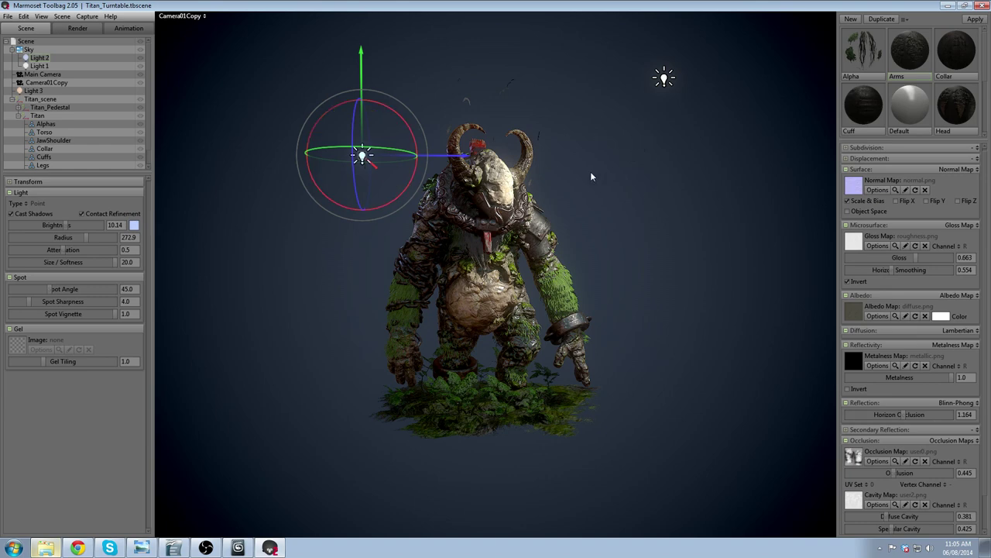
Play the scene turntable to show the titan rotating under the lights.
scroll(591, 155, "up", 5)
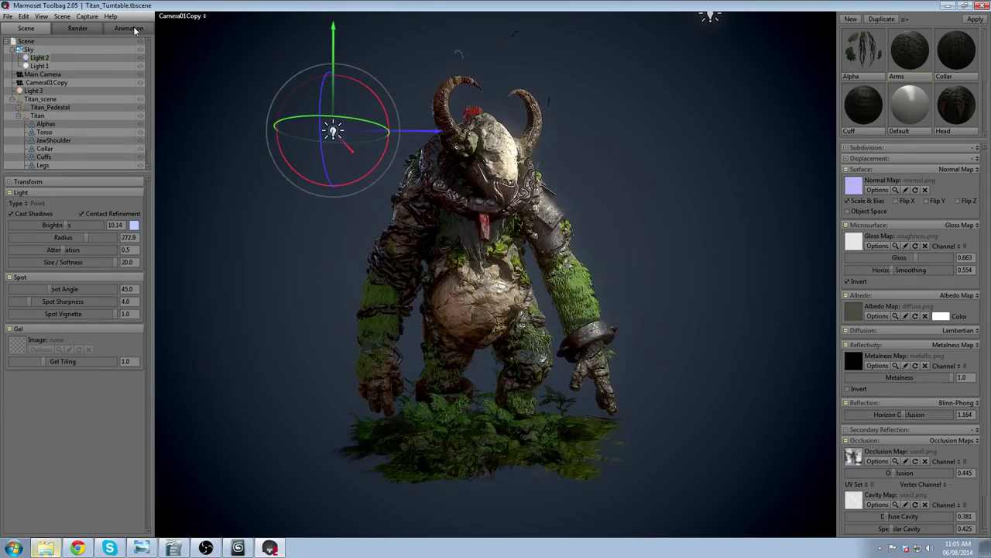
left_click(129, 28)
left_click(17, 89)
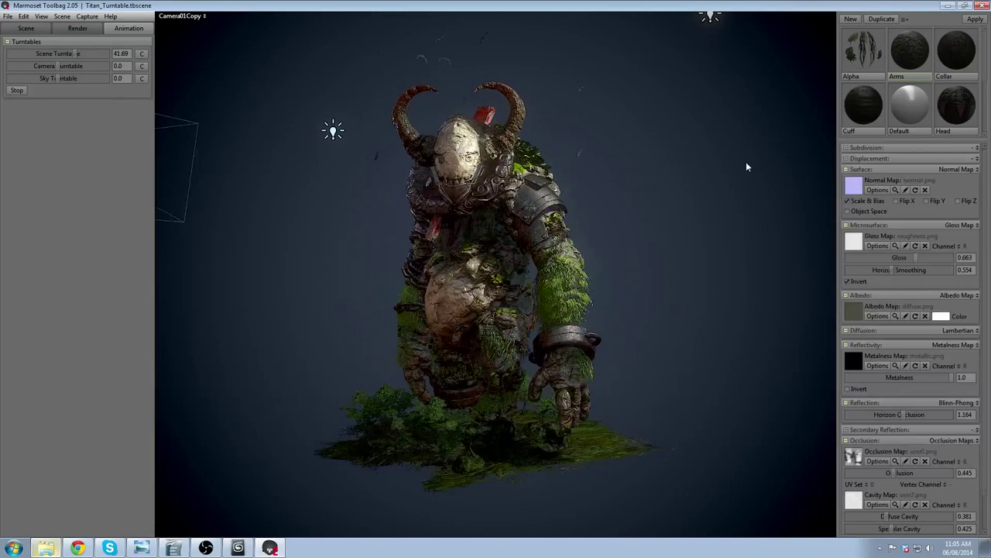